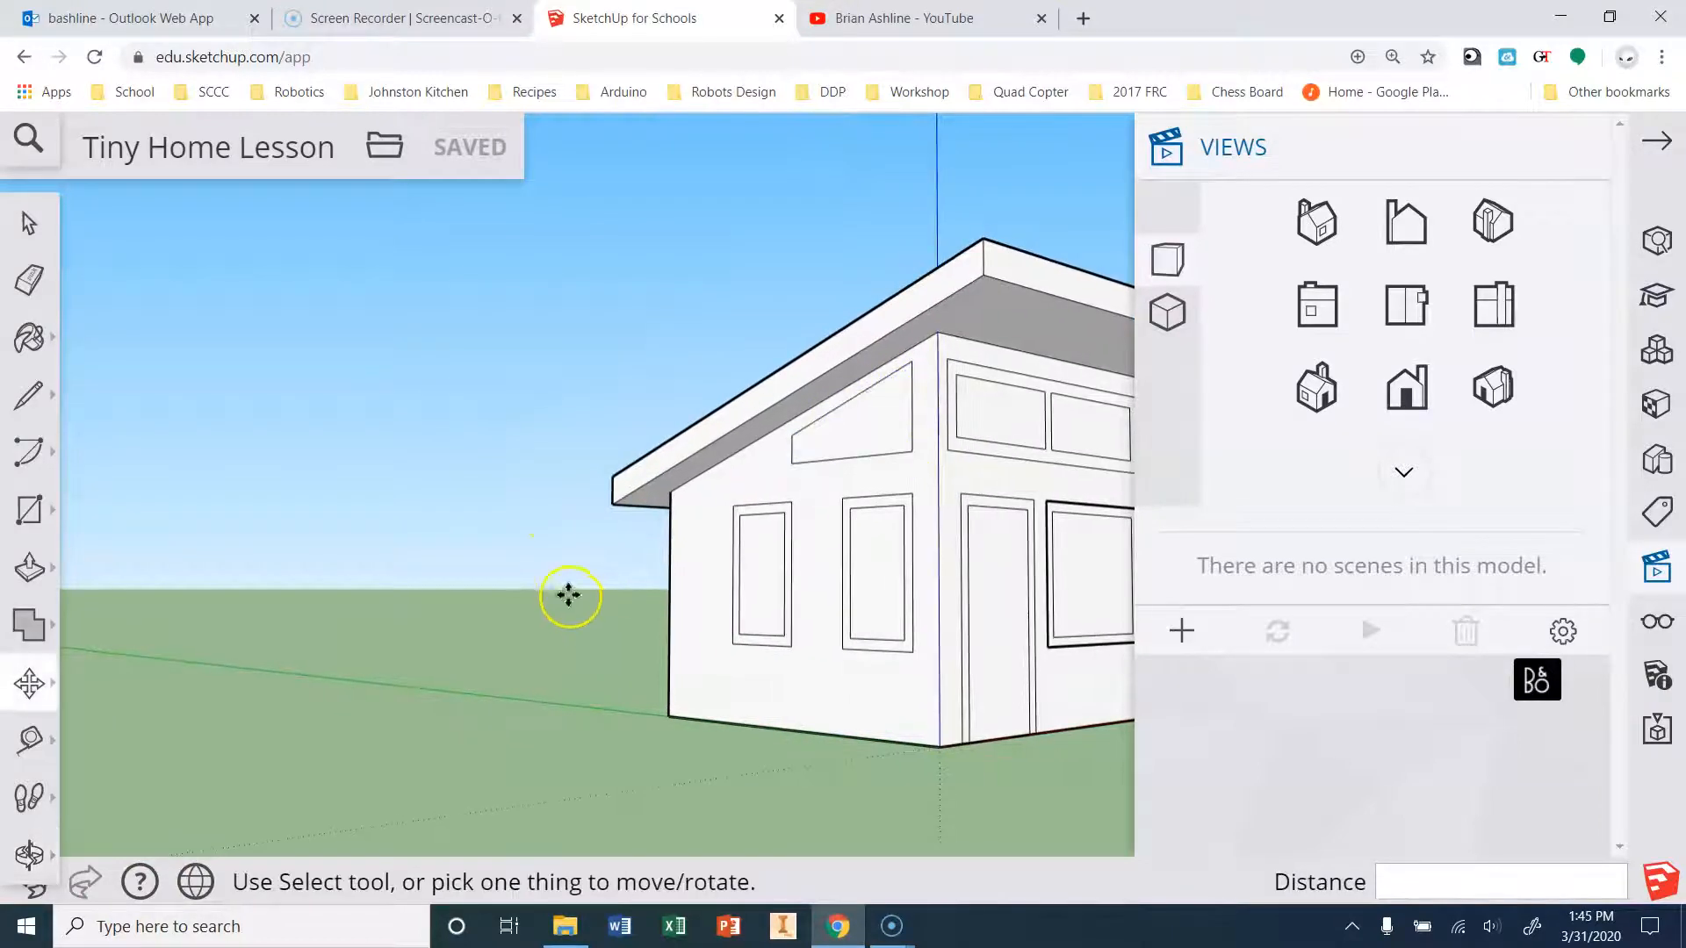
# Examine the window and door trim outlines on the house's front wall and adjoining side wall.
pyautogui.scroll(-3, 895, 500)
pyautogui.scroll(6, 1016, 467)
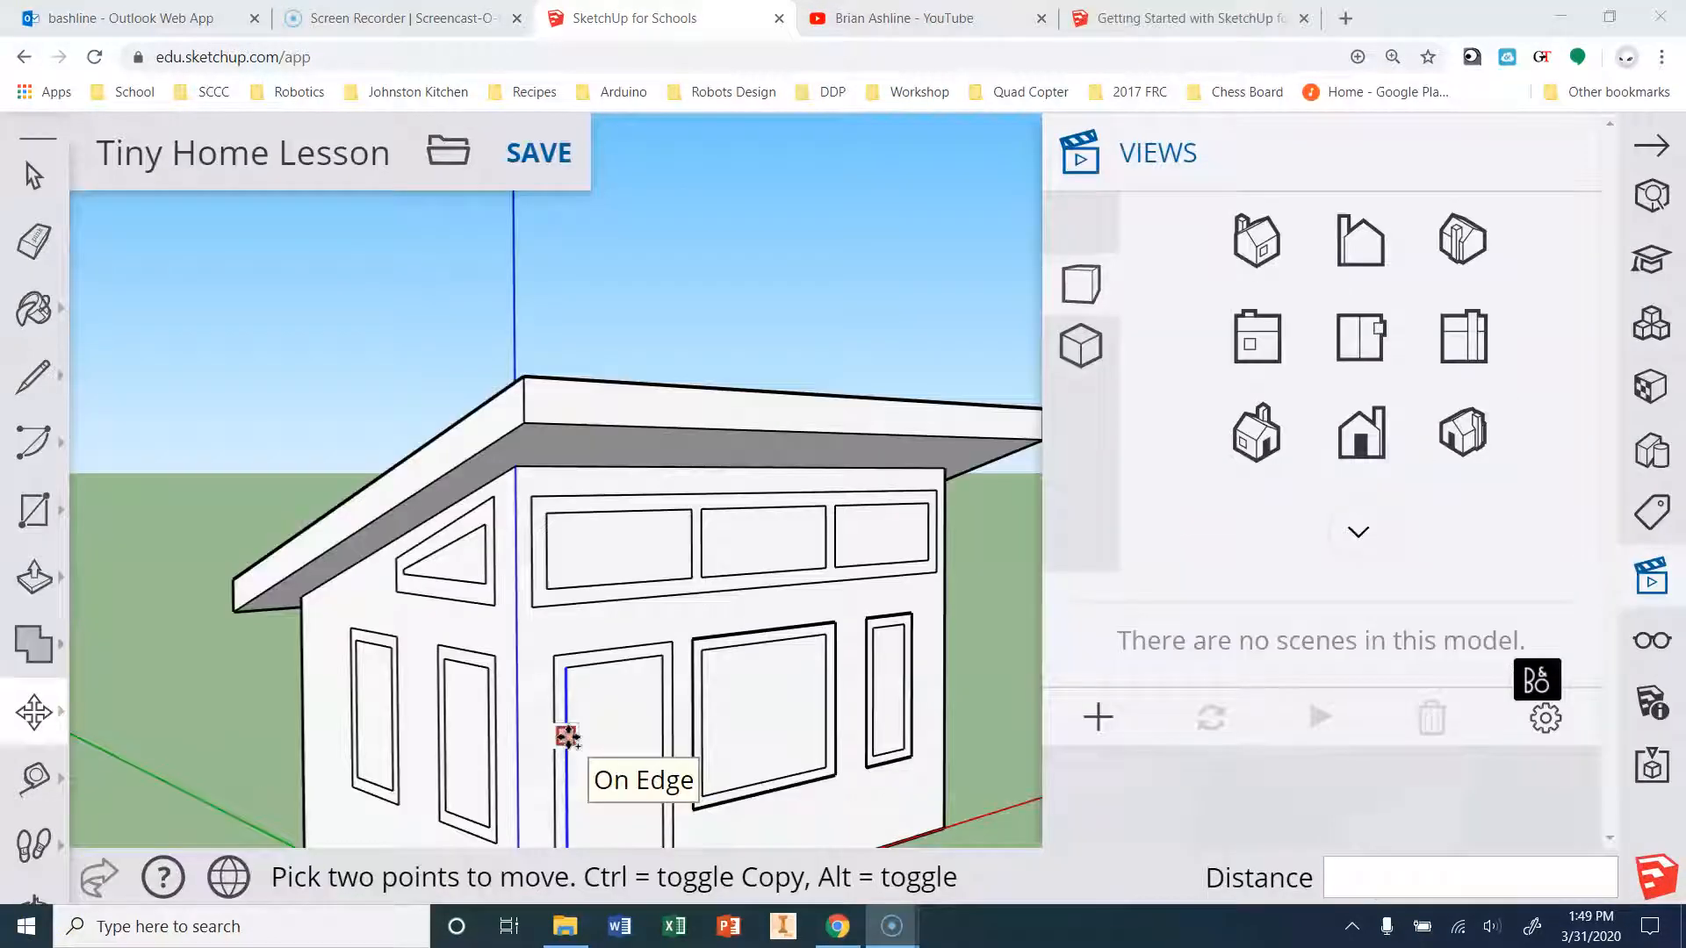
pyautogui.click(1652, 145)
pyautogui.scroll(-4, 437, 571)
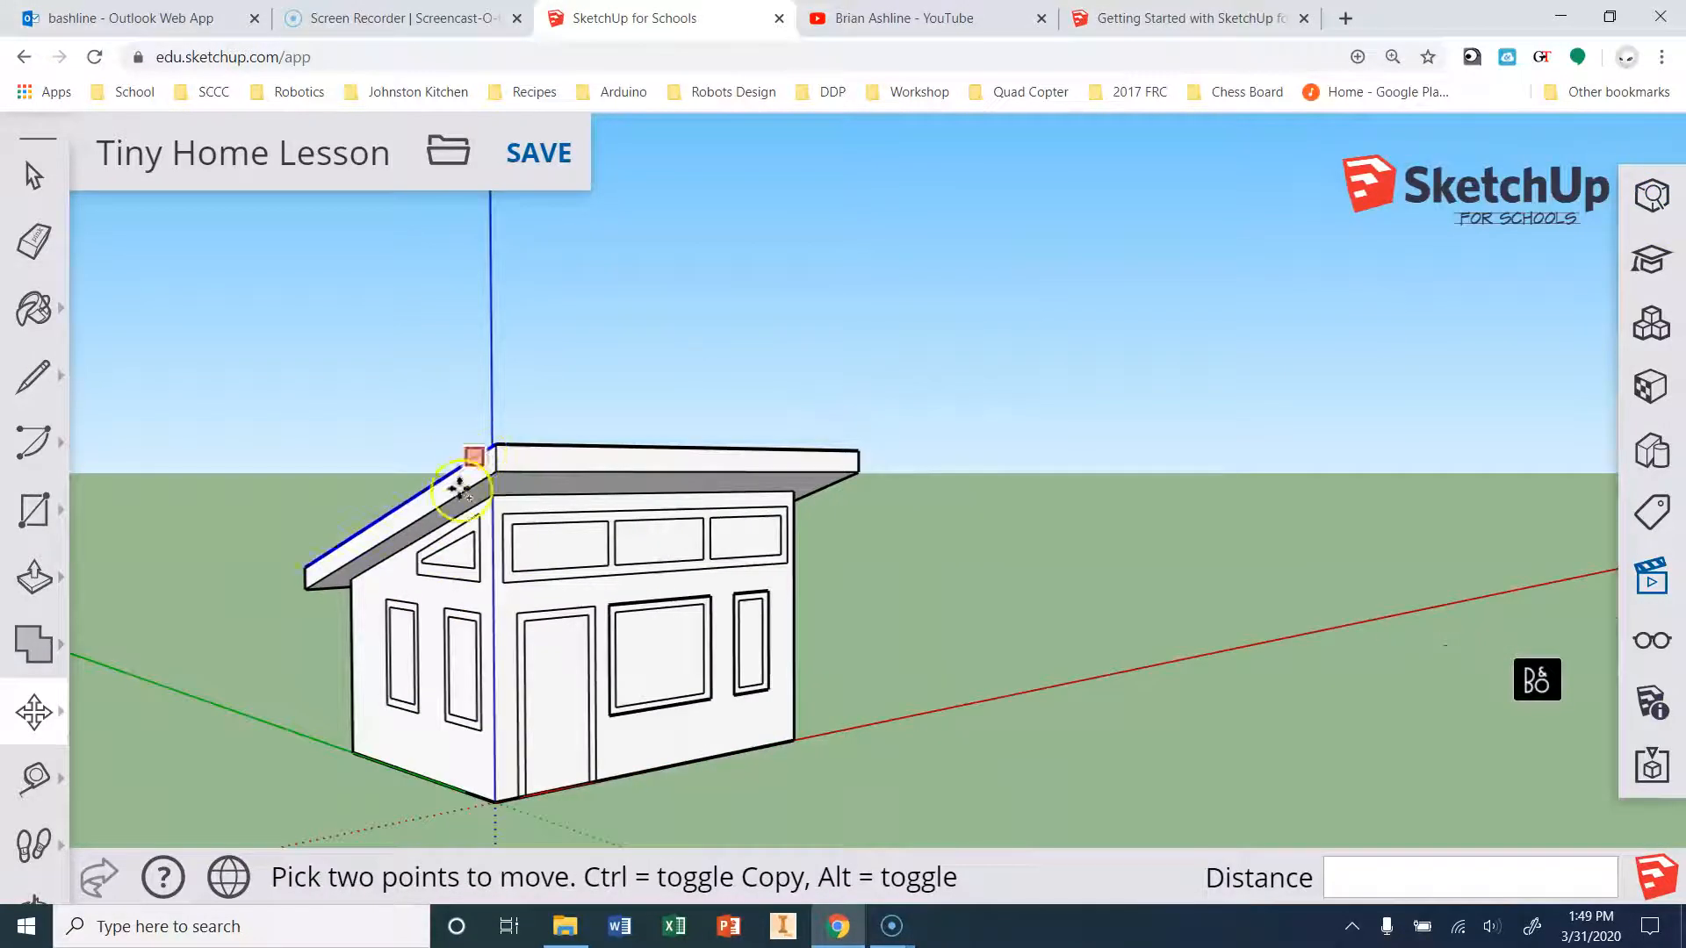
pyautogui.scroll(2, 528, 807)
pyautogui.scroll(1, 537, 729)
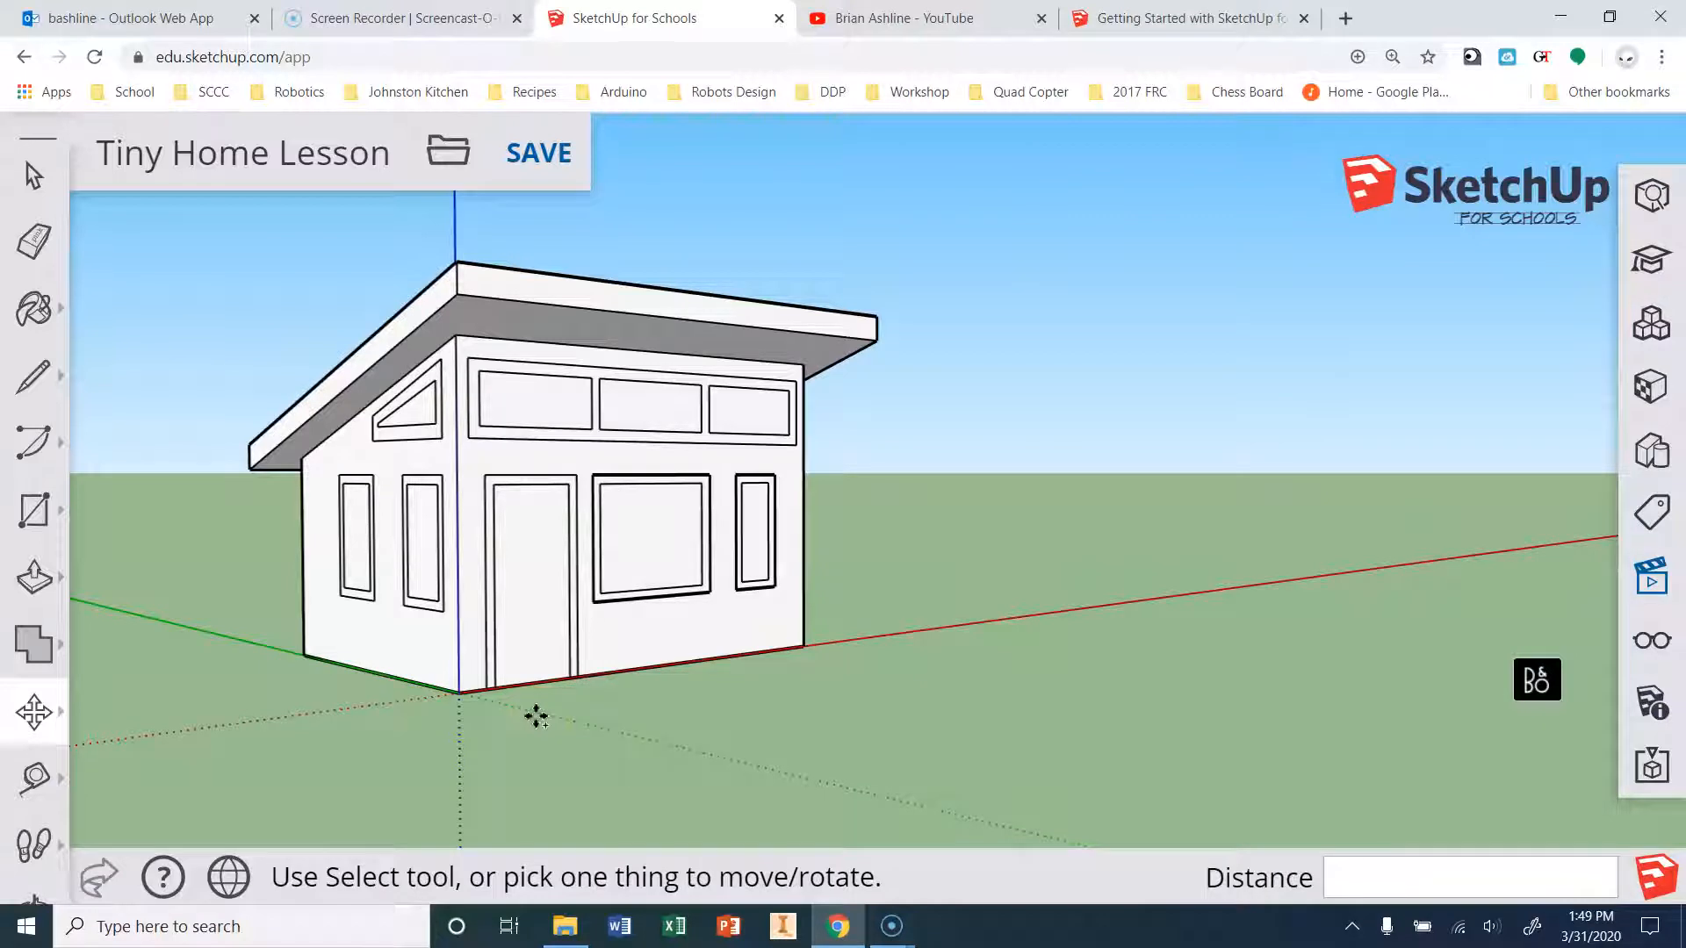
pyautogui.scroll(2, 471, 403)
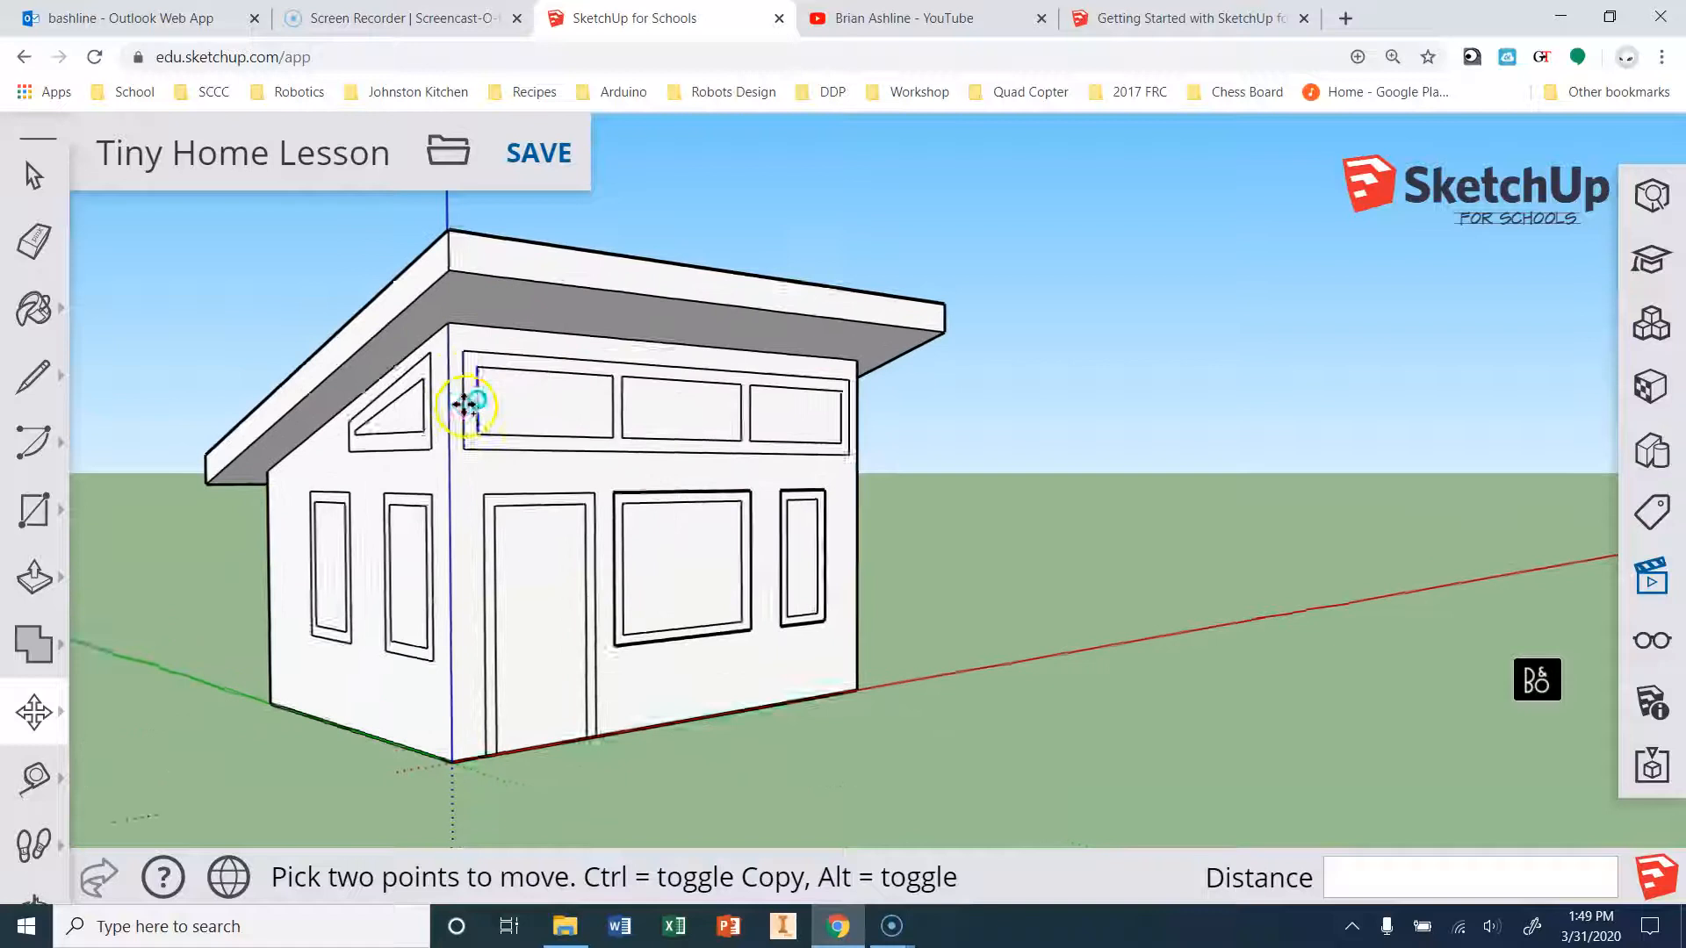
pyautogui.scroll(1, 479, 365)
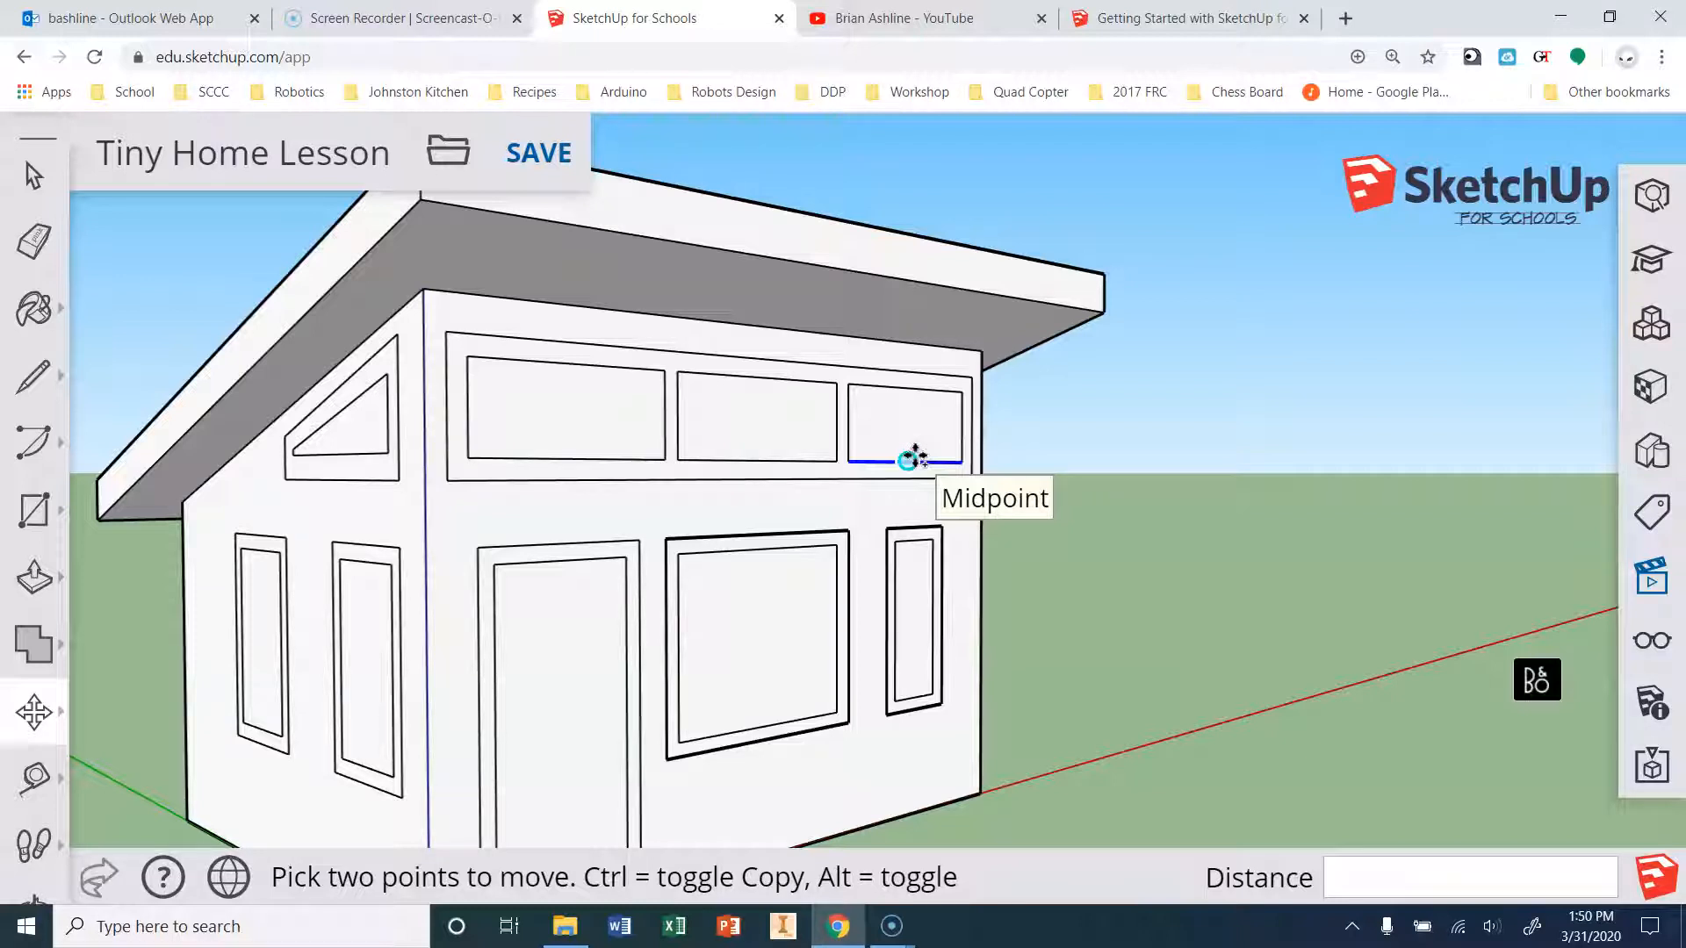
pyautogui.scroll(-1, 444, 501)
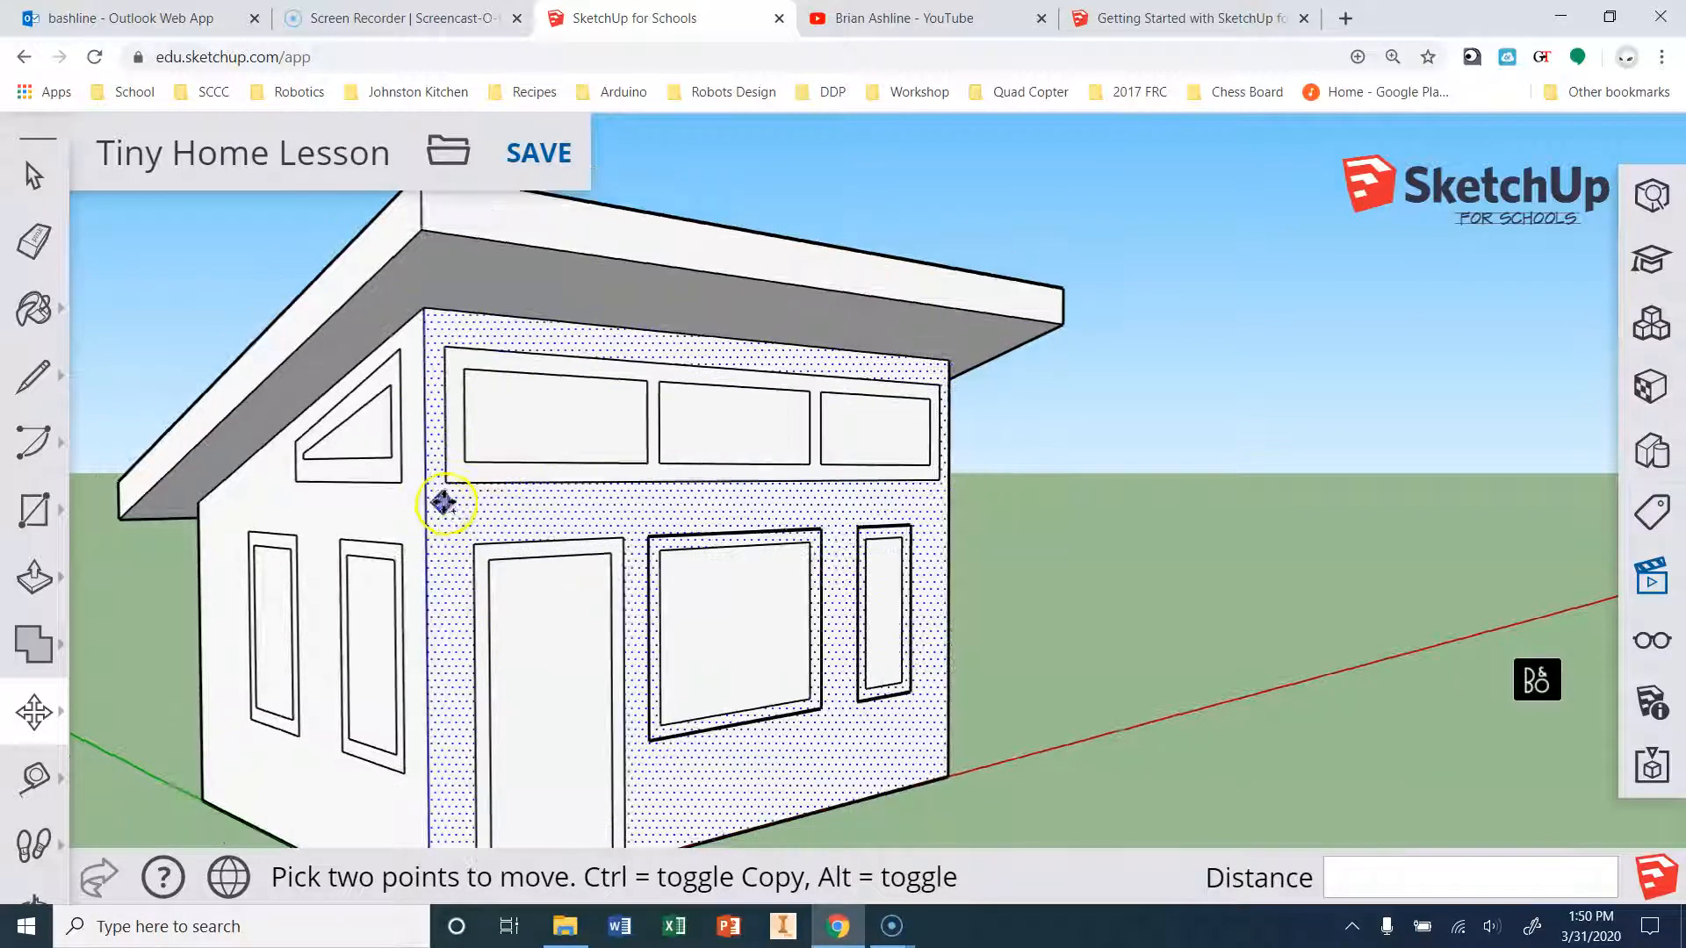
pyautogui.scroll(4, 443, 500)
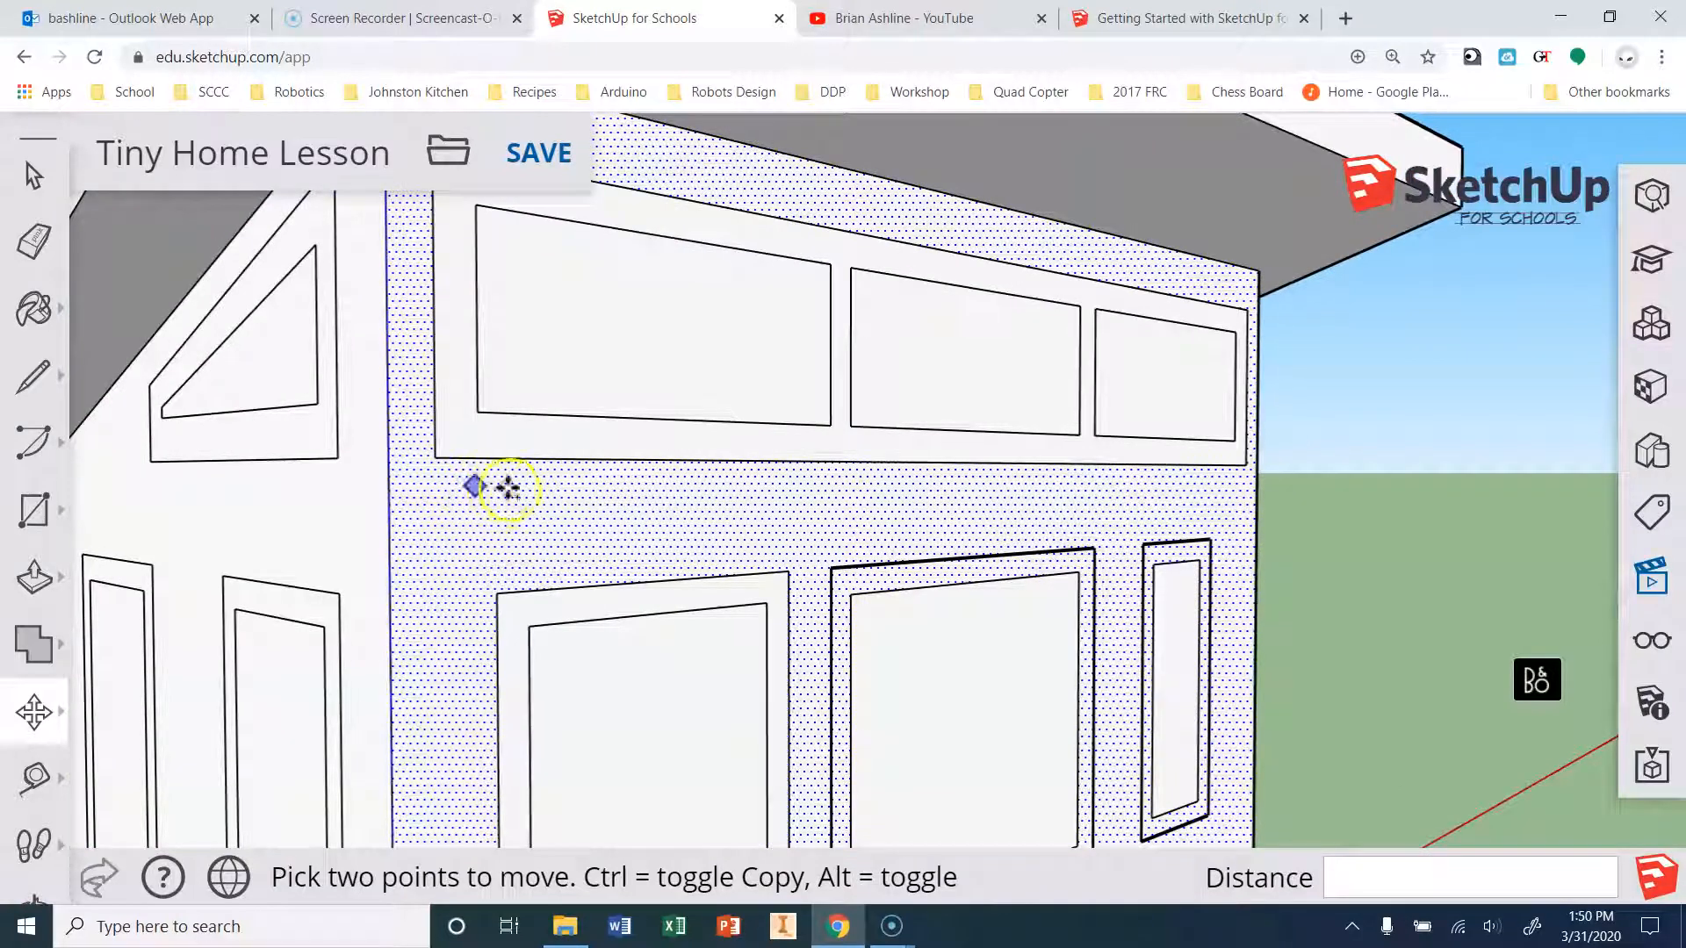
pyautogui.scroll(-2, 544, 477)
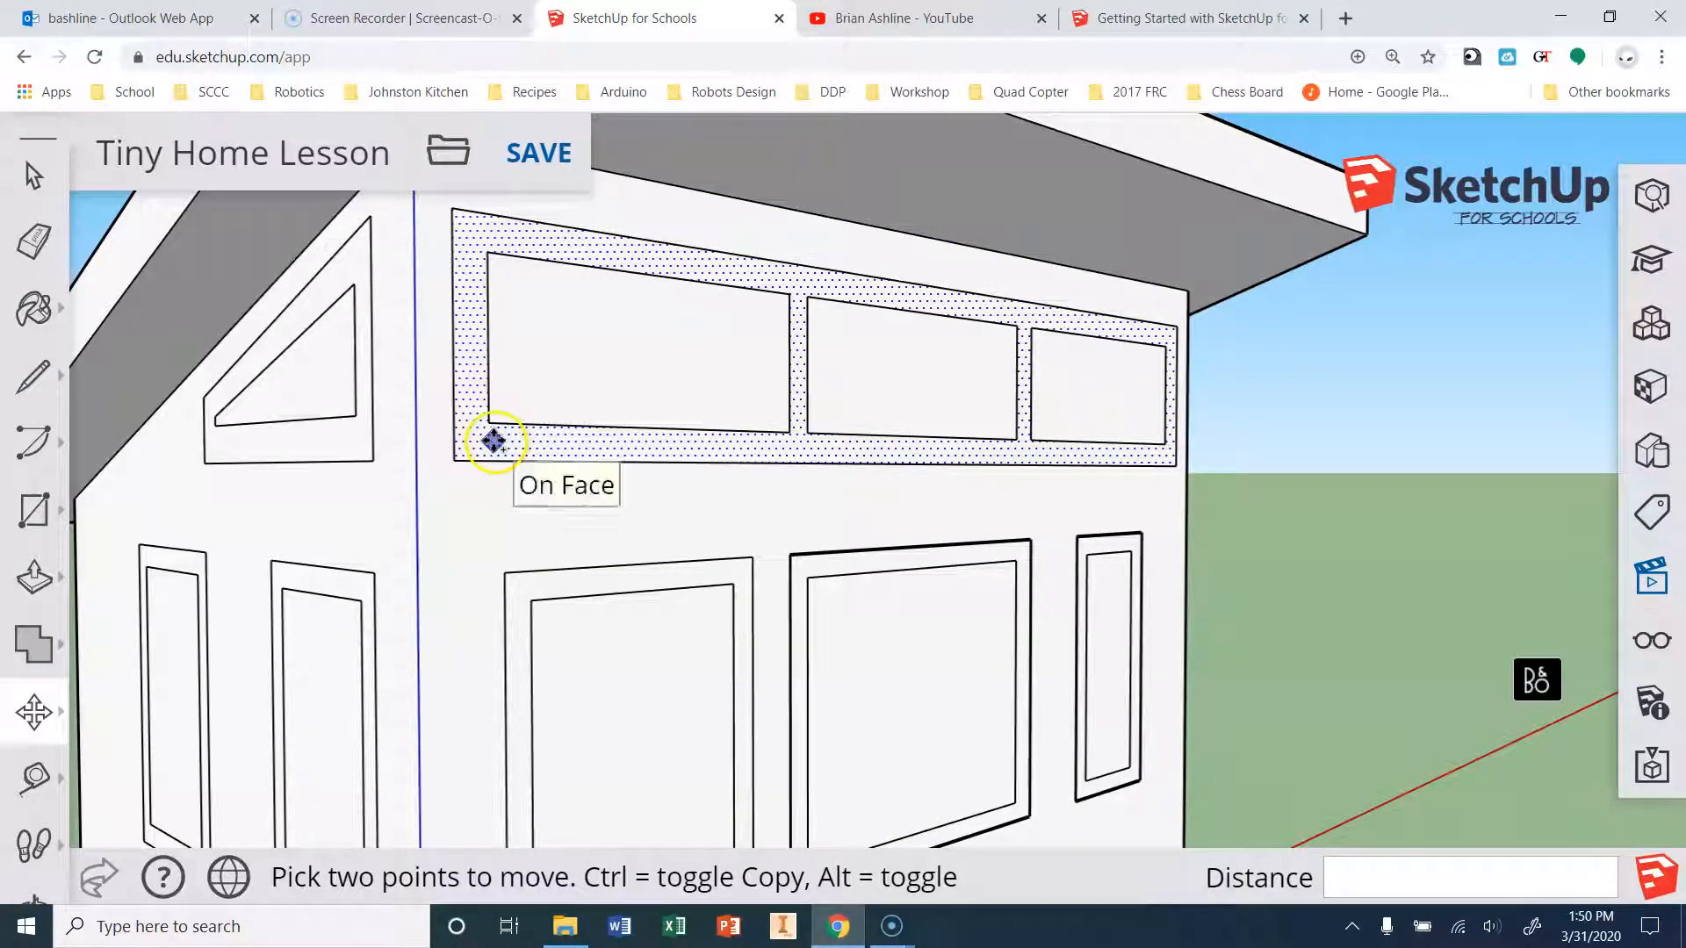
pyautogui.click(493, 441)
pyautogui.press('ctrl')
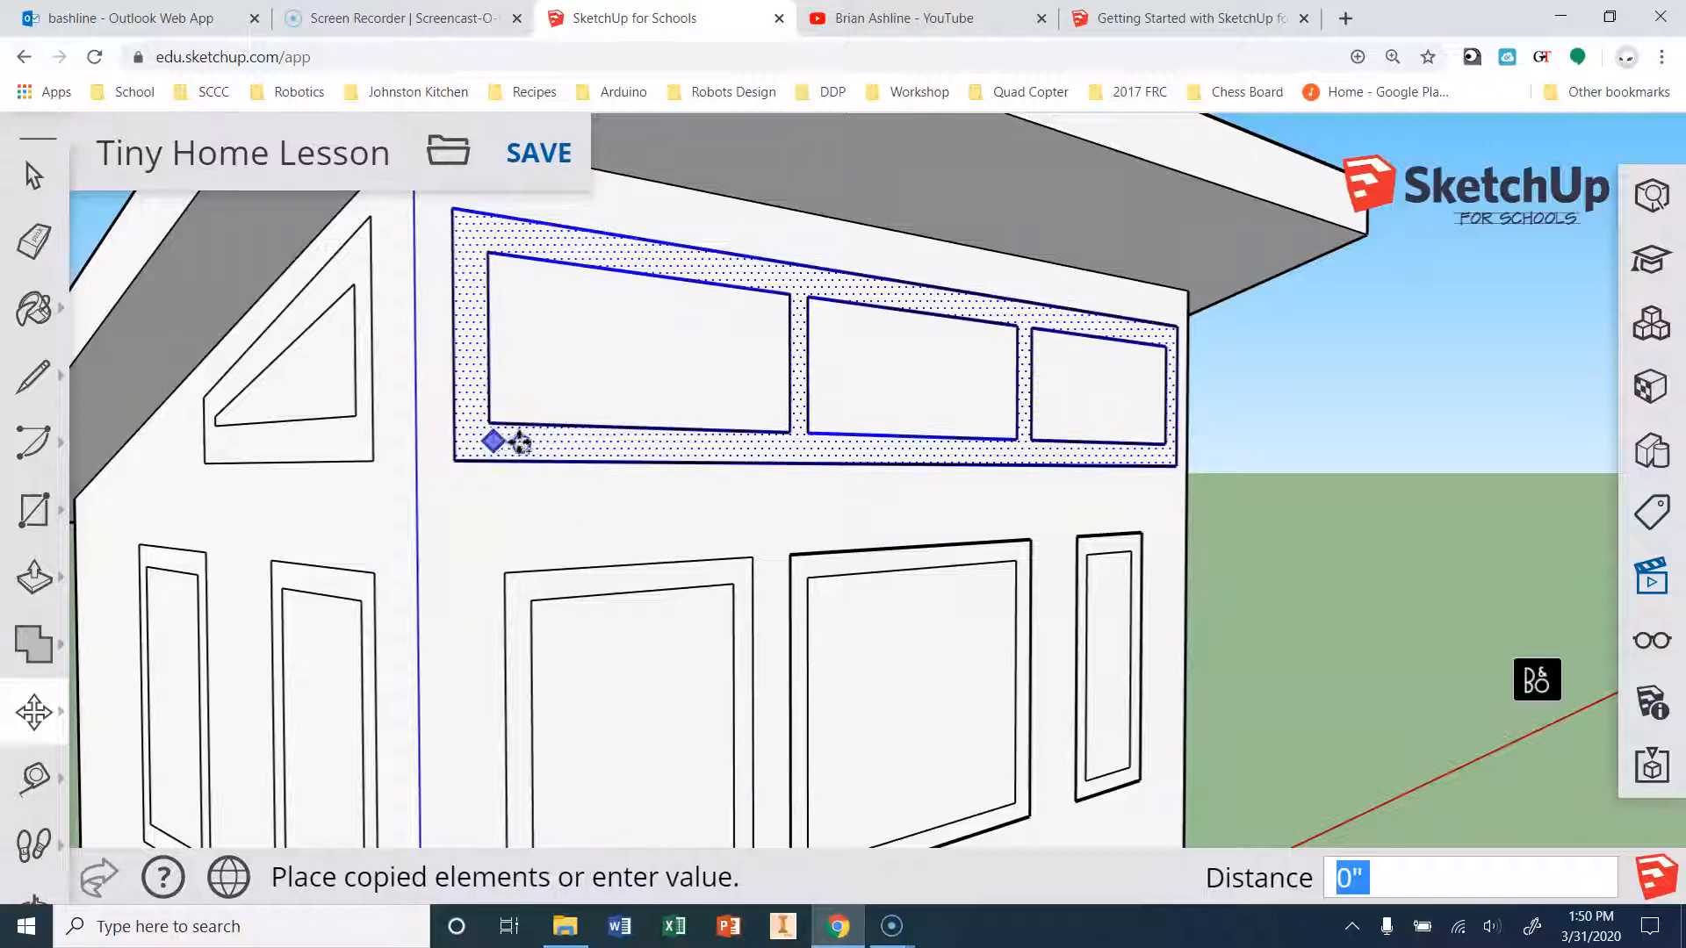
pyautogui.press('Escape')
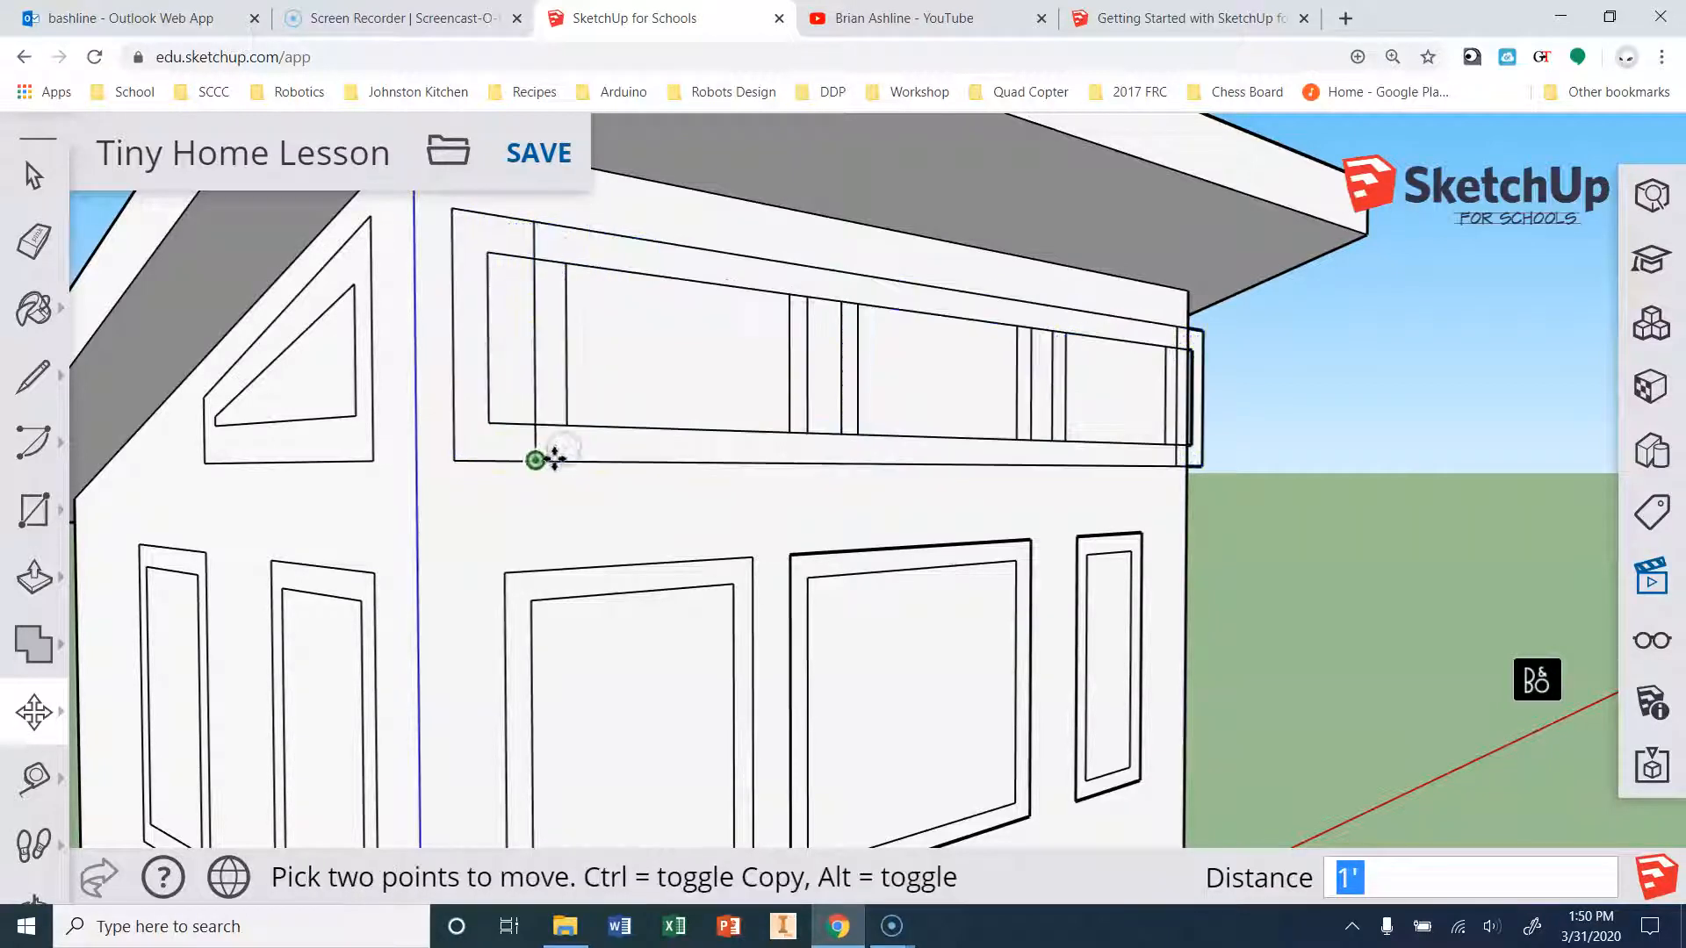
# Push/Pull the frame around the three upper front windows outward 1".
pyautogui.click(32, 580)
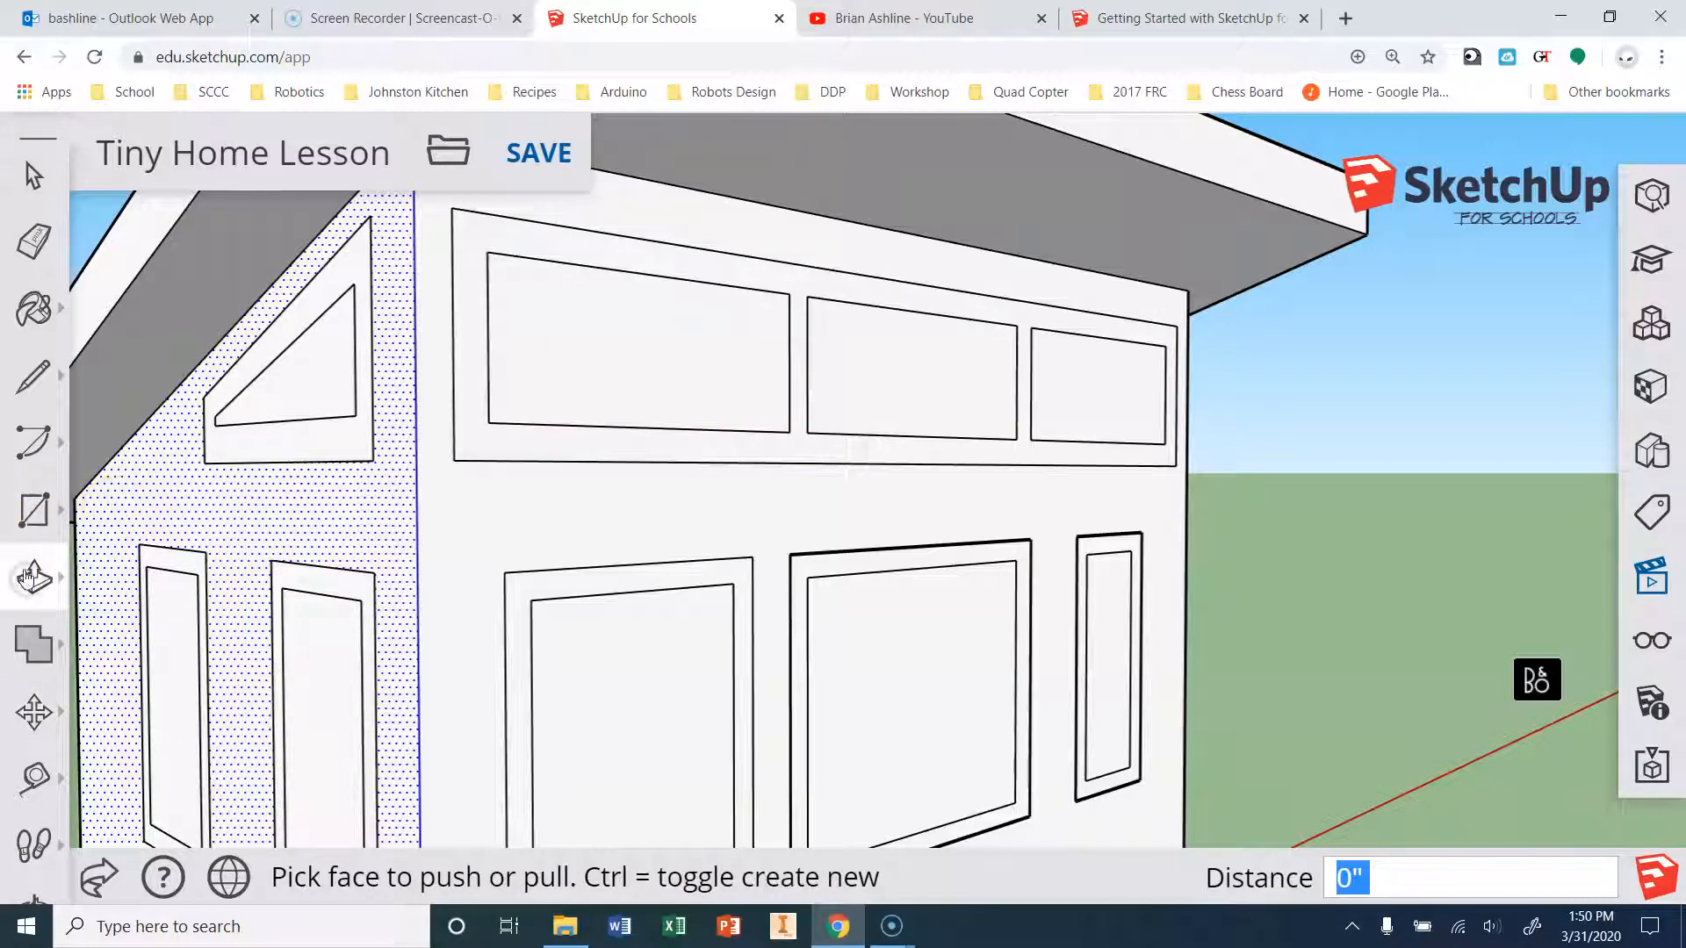
pyautogui.click(485, 442)
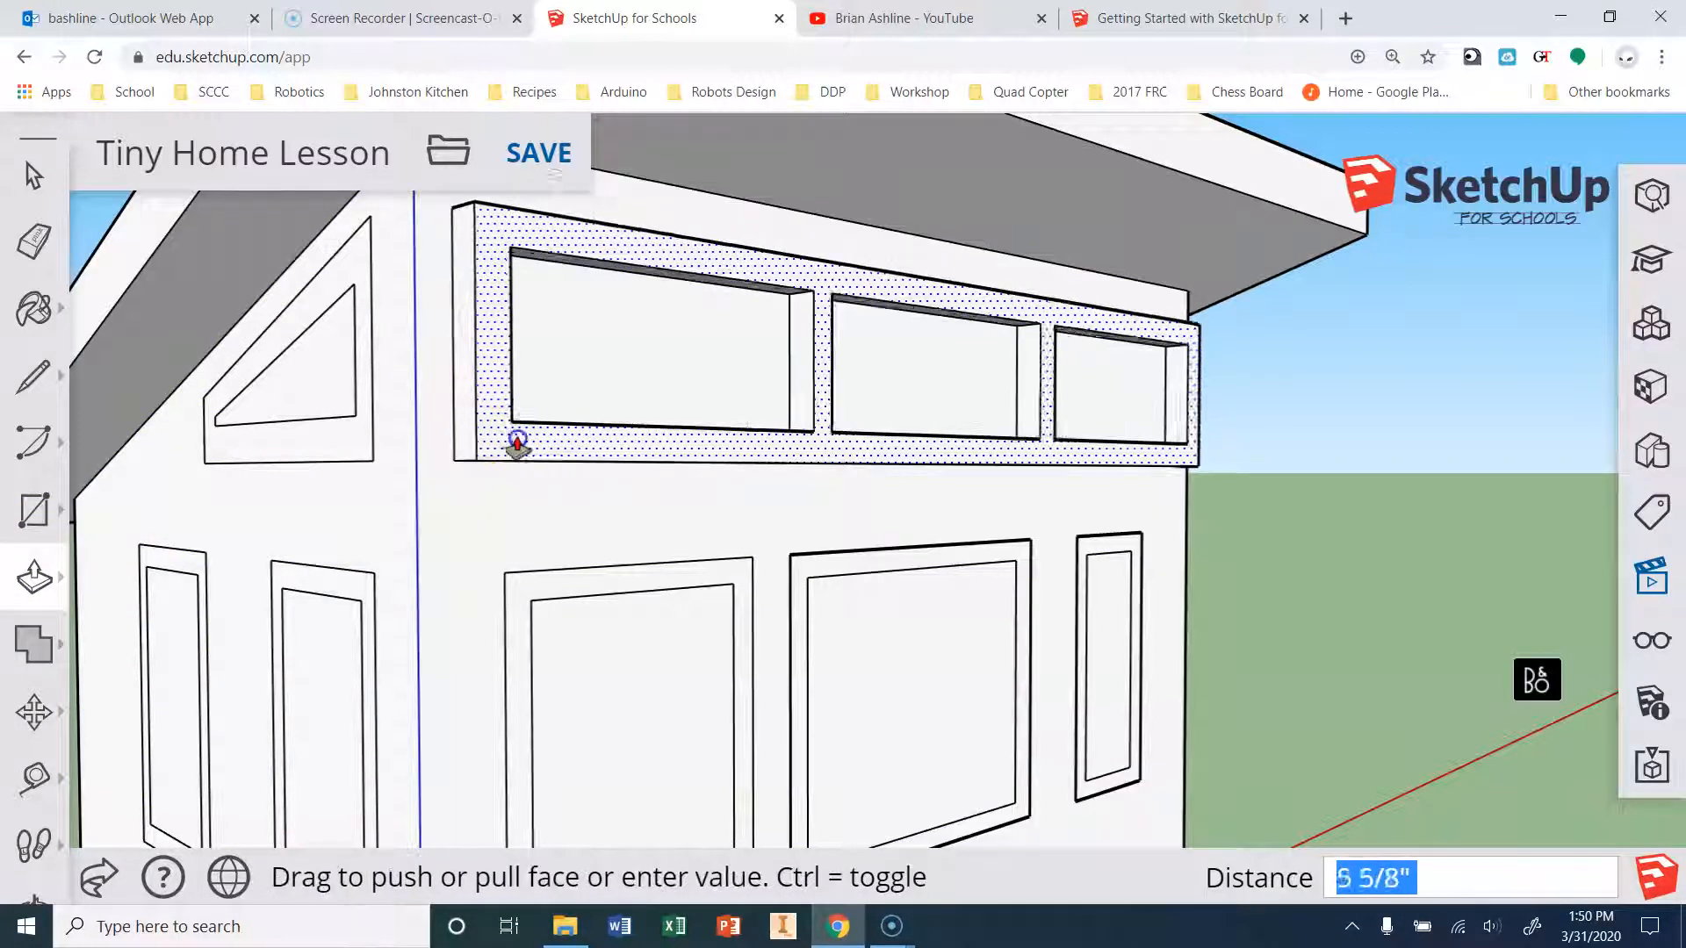
pyautogui.click(572, 473)
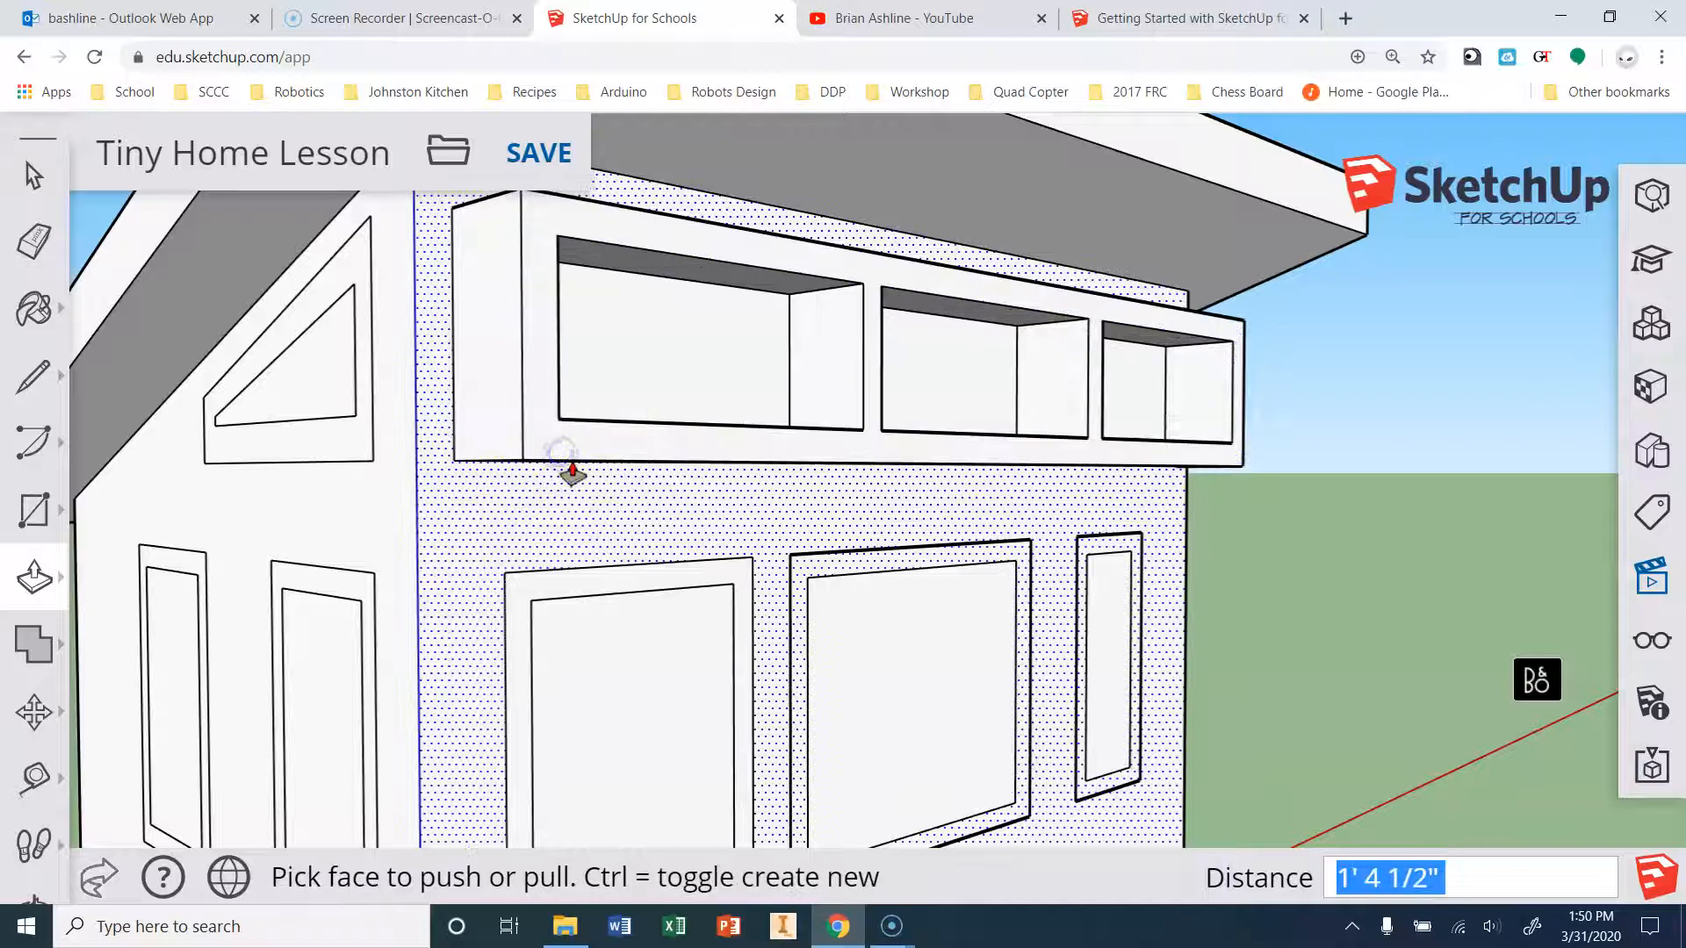
pyautogui.write('1"')
pyautogui.press('Return')
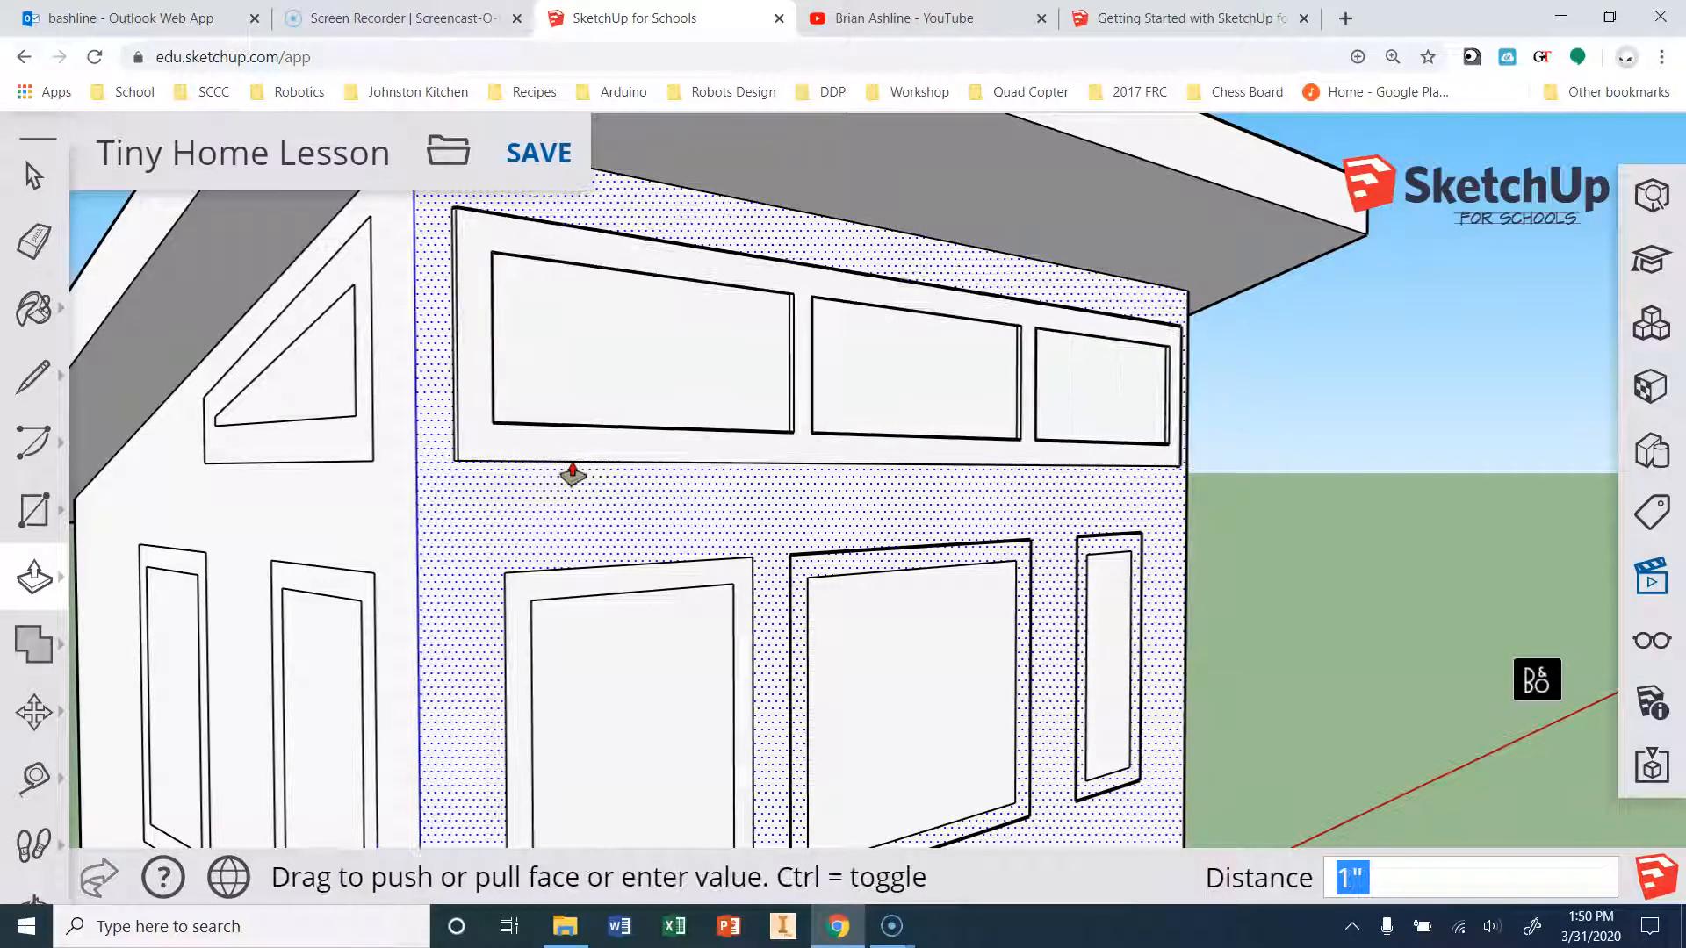
# Push/Pull the front door's frame outward 1".
pyautogui.scroll(-3, 572, 474)
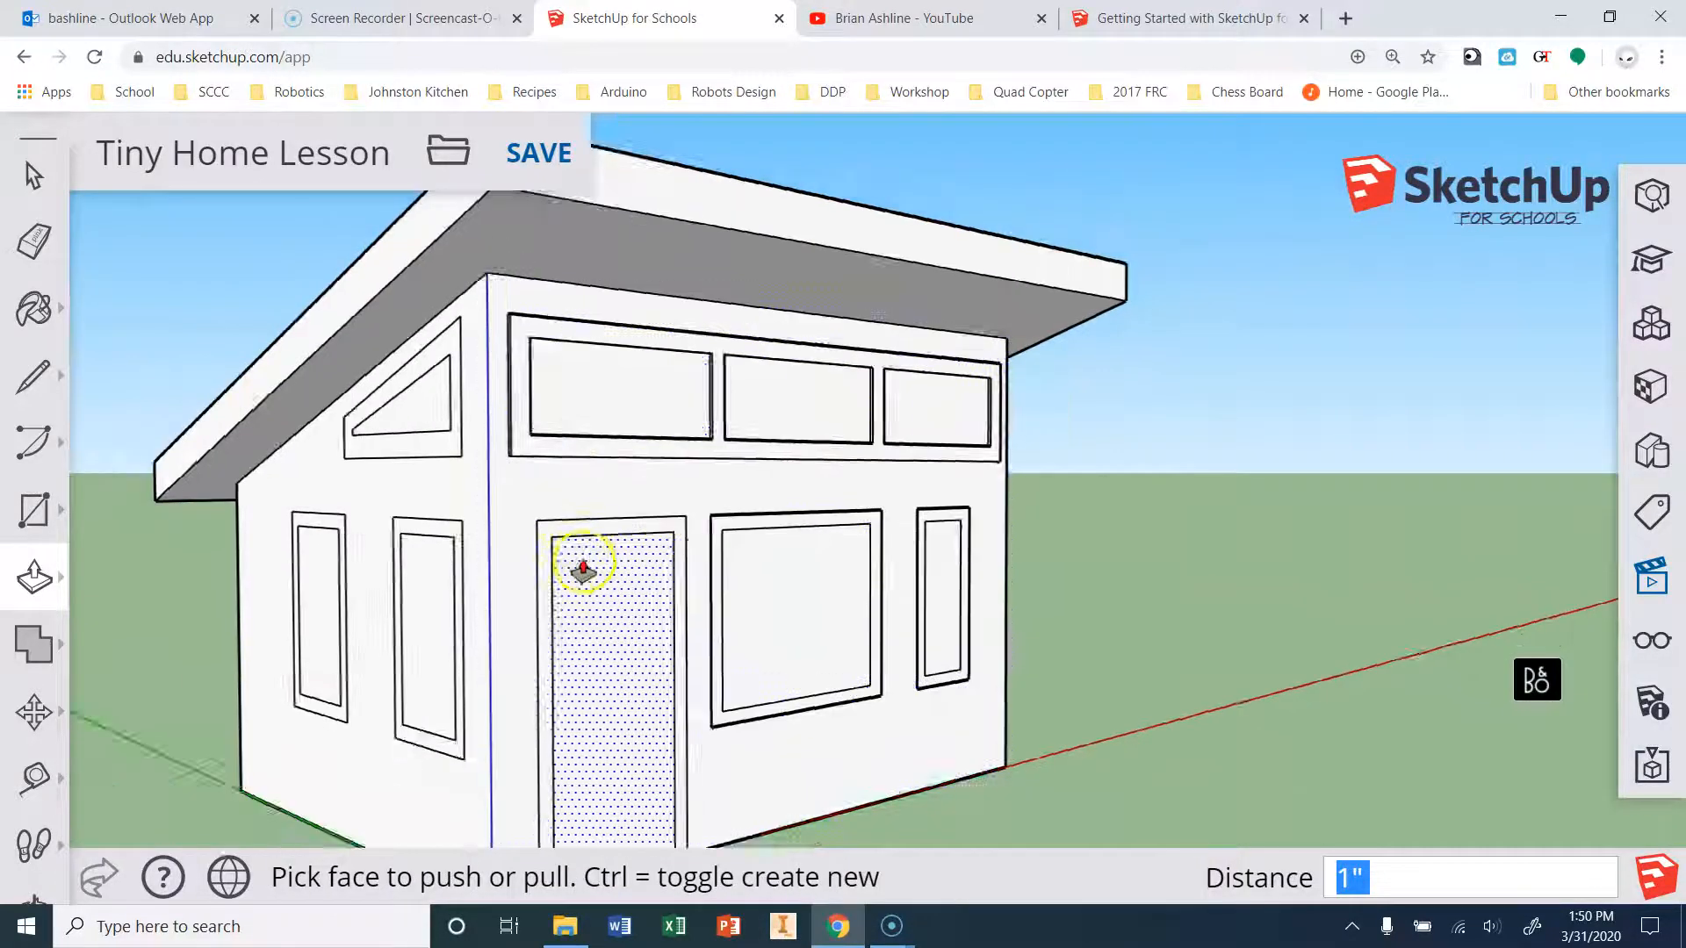
pyautogui.scroll(1, 598, 553)
pyautogui.click(642, 516)
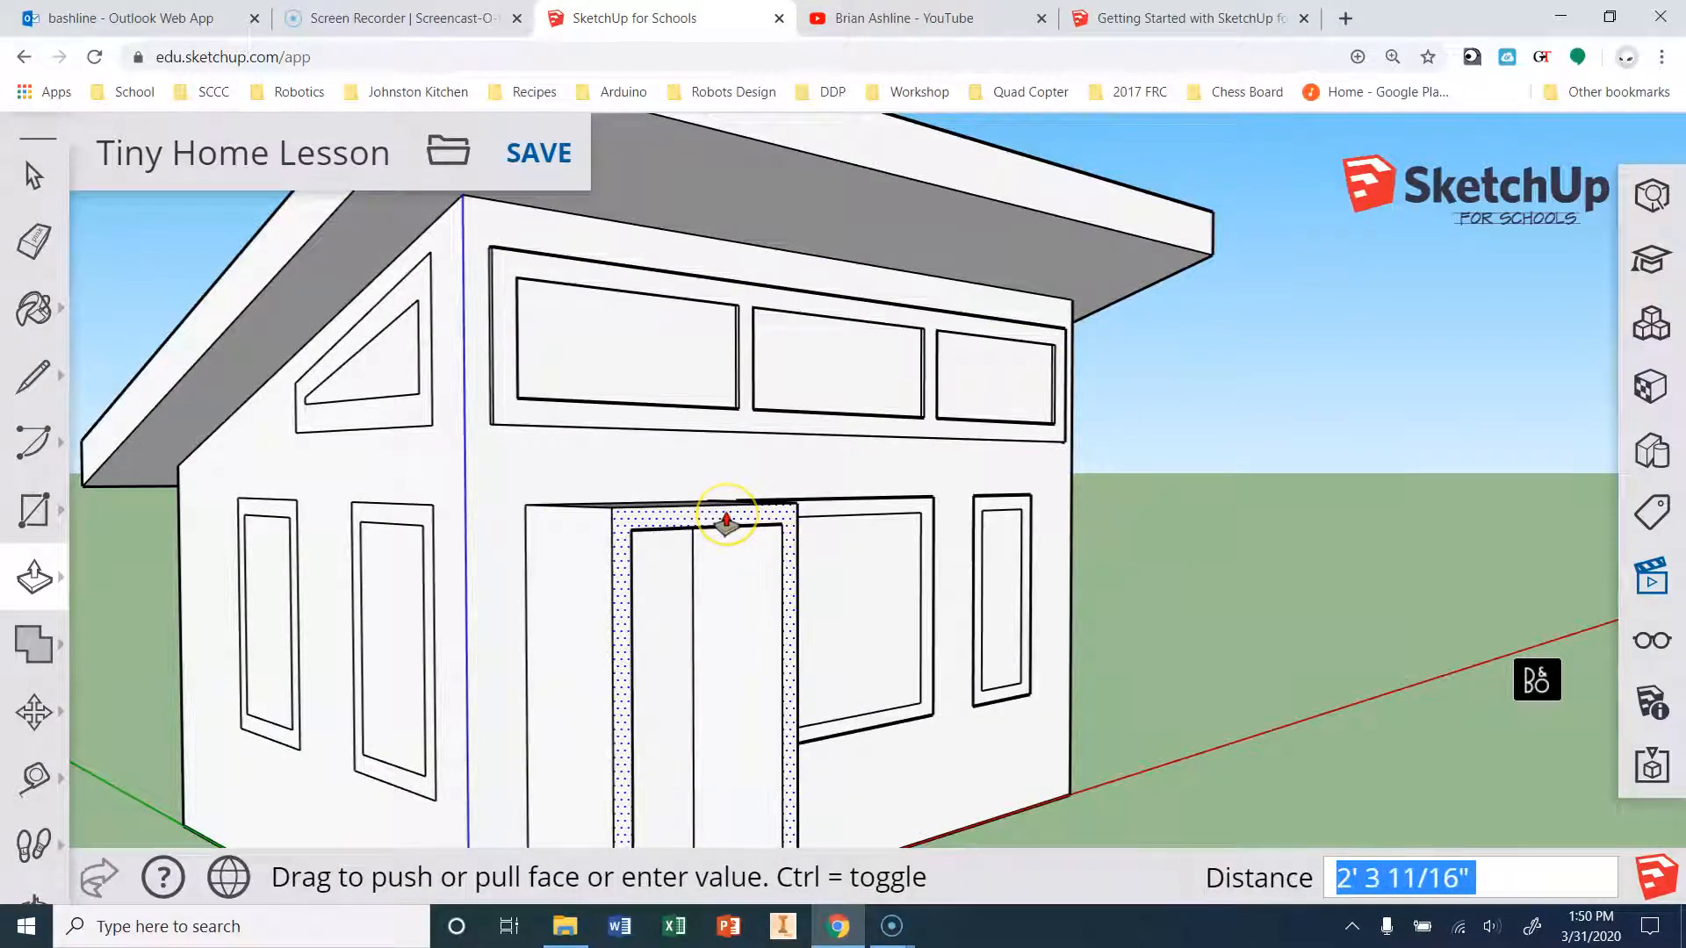
pyautogui.write('1"')
pyautogui.press('Return')
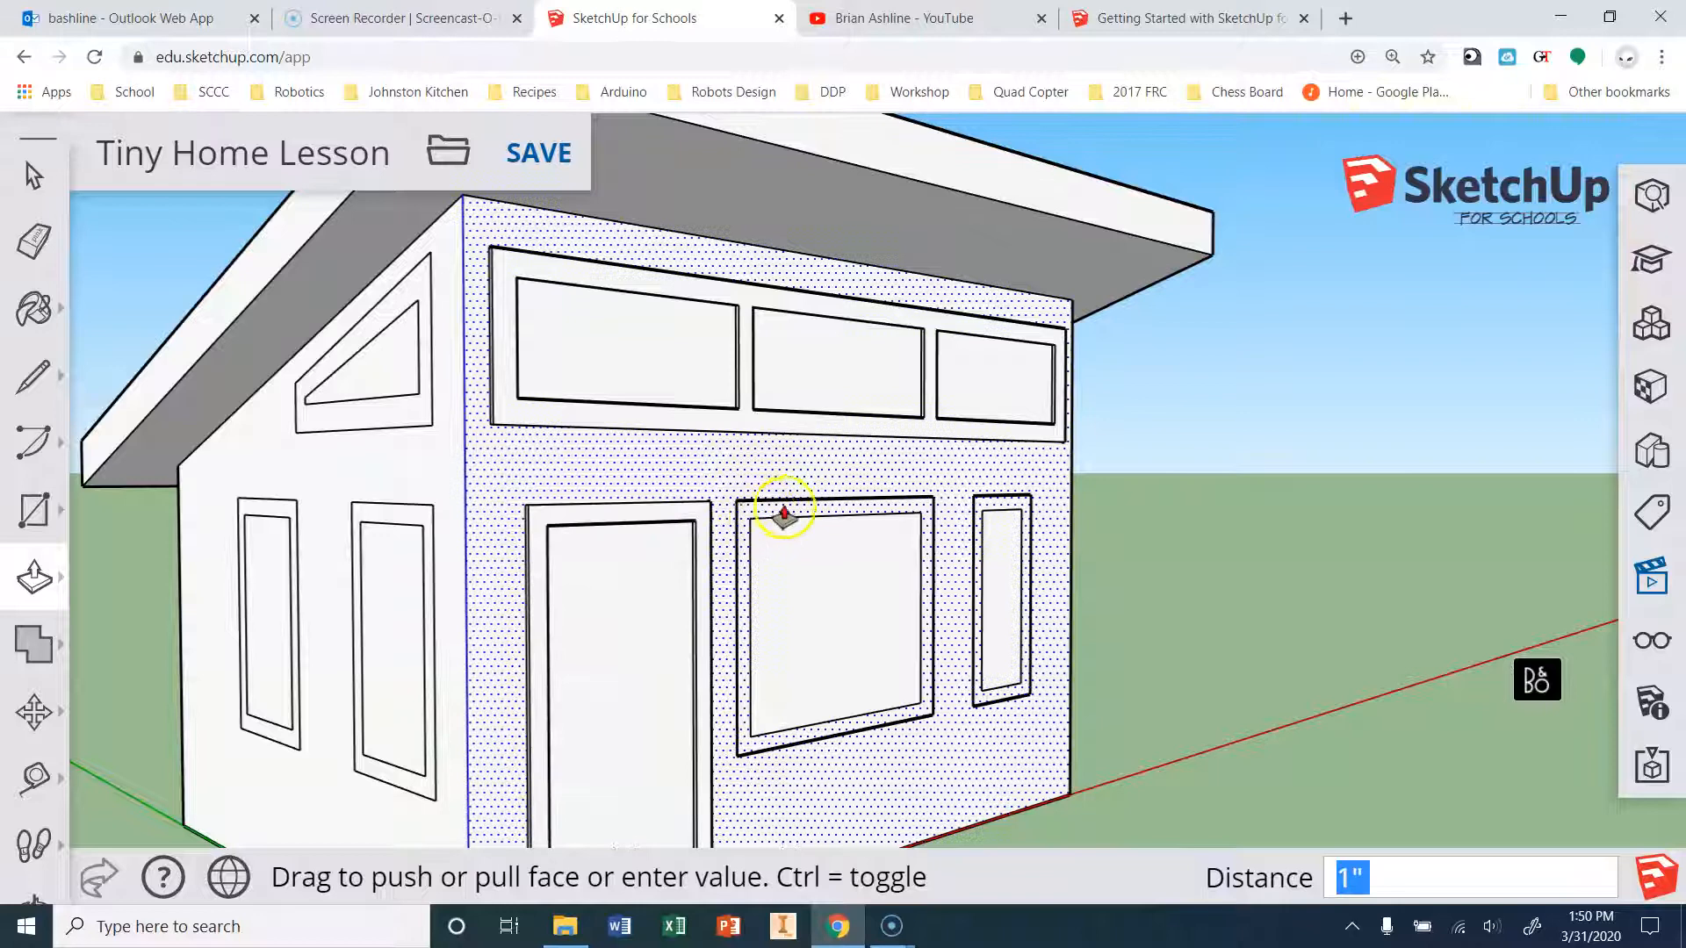
# Inspect the frames of the large and the narrow lower windows on the front wall.
pyautogui.scroll(-1, 784, 514)
pyautogui.scroll(5, 740, 527)
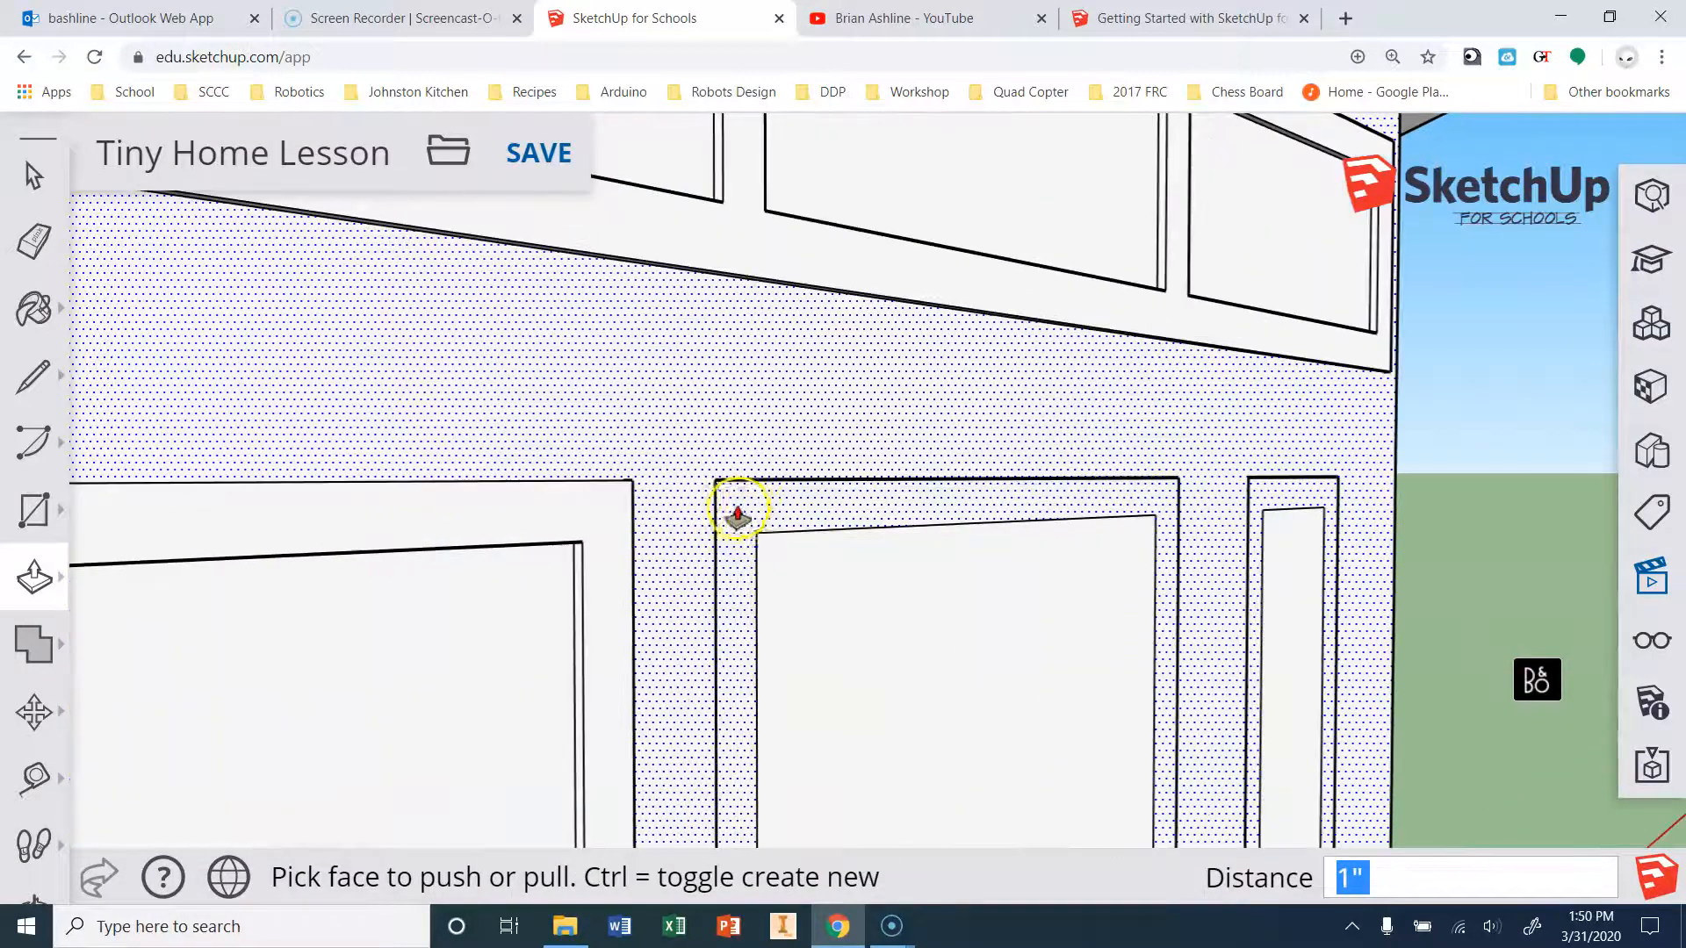
pyautogui.scroll(2, 659, 553)
pyautogui.scroll(-1, 808, 483)
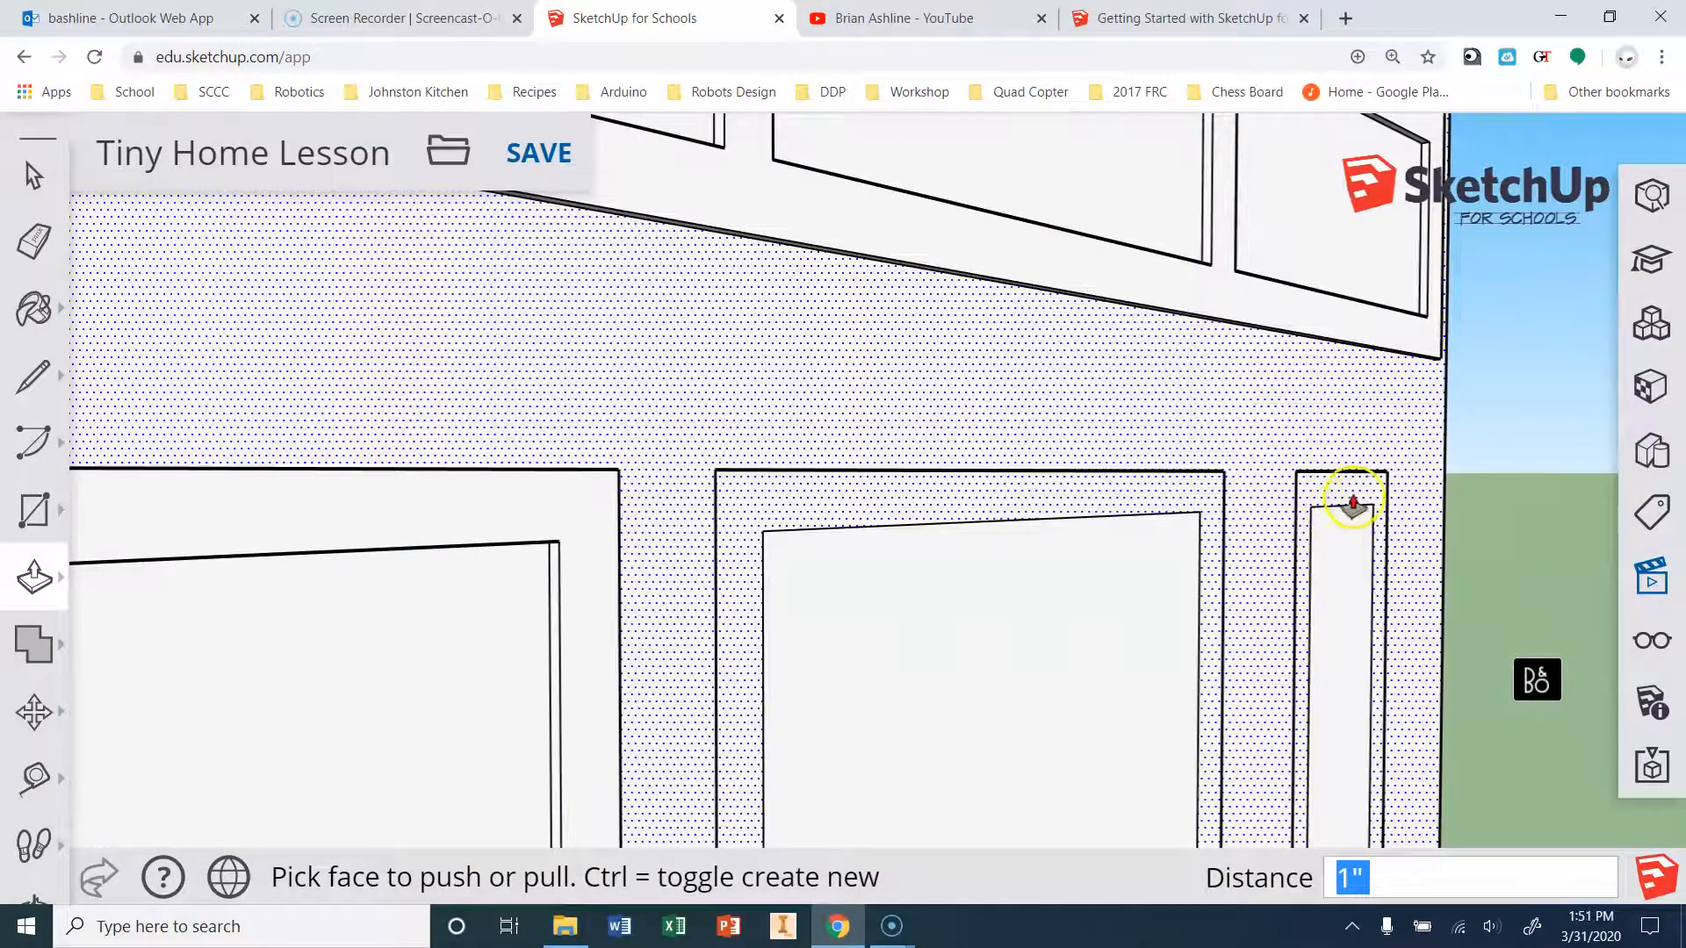
pyautogui.scroll(-6, 1353, 502)
pyautogui.moveTo(1375, 601); pyautogui.dragTo(1095, 576, button='middle')
pyautogui.scroll(3, 1095, 576)
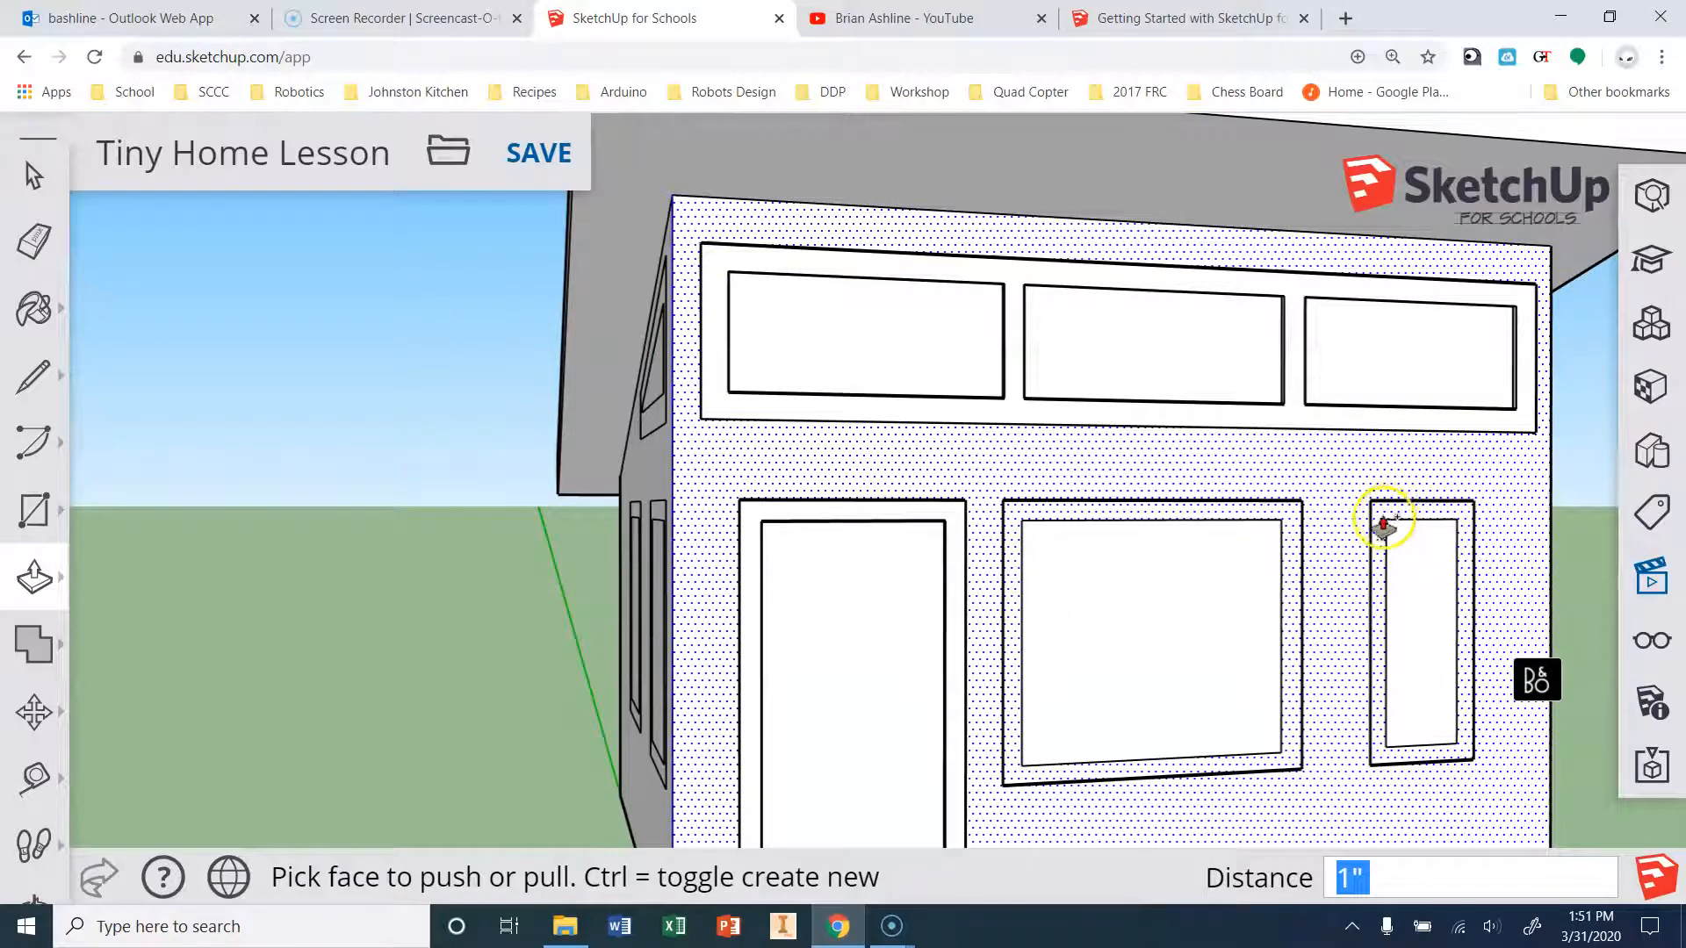
pyautogui.scroll(-4, 1032, 795)
pyautogui.scroll(3, 1037, 791)
pyautogui.scroll(-4, 1041, 772)
pyautogui.scroll(5, 816, 703)
pyautogui.scroll(-3, 565, 629)
# Push/Pull the frames of both rectangular windows on the side wall next to the door outward 1" each.
pyautogui.moveTo(565, 629); pyautogui.dragTo(922, 606, button='middle')
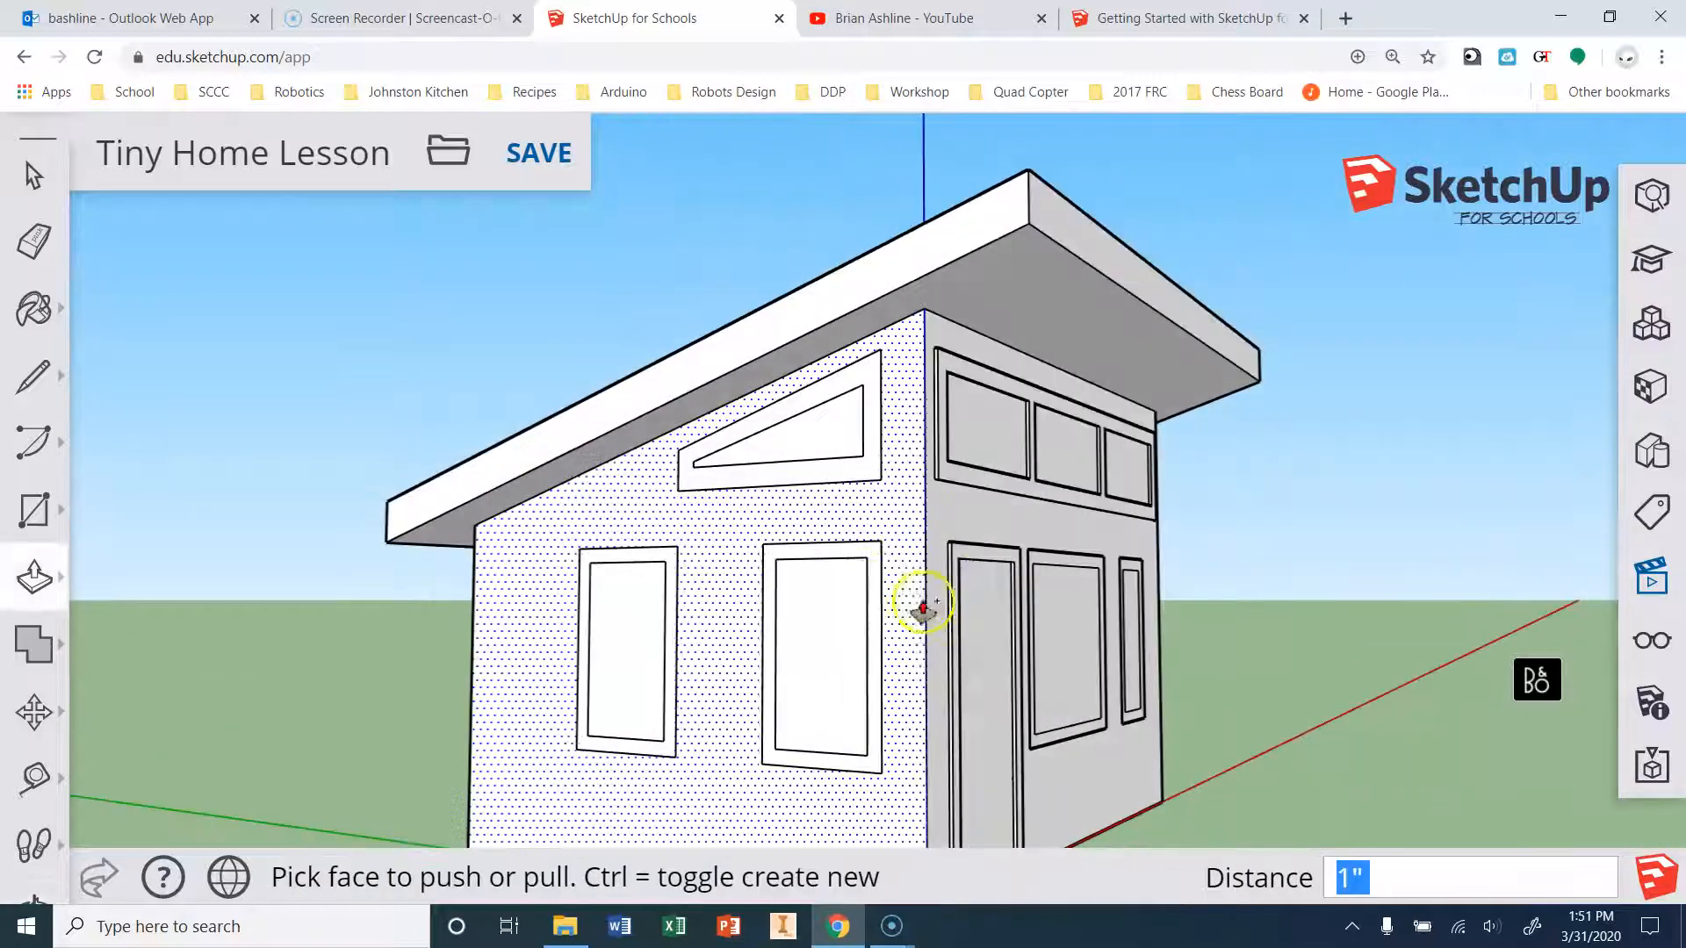
pyautogui.moveTo(817, 554); pyautogui.dragTo(800, 576)
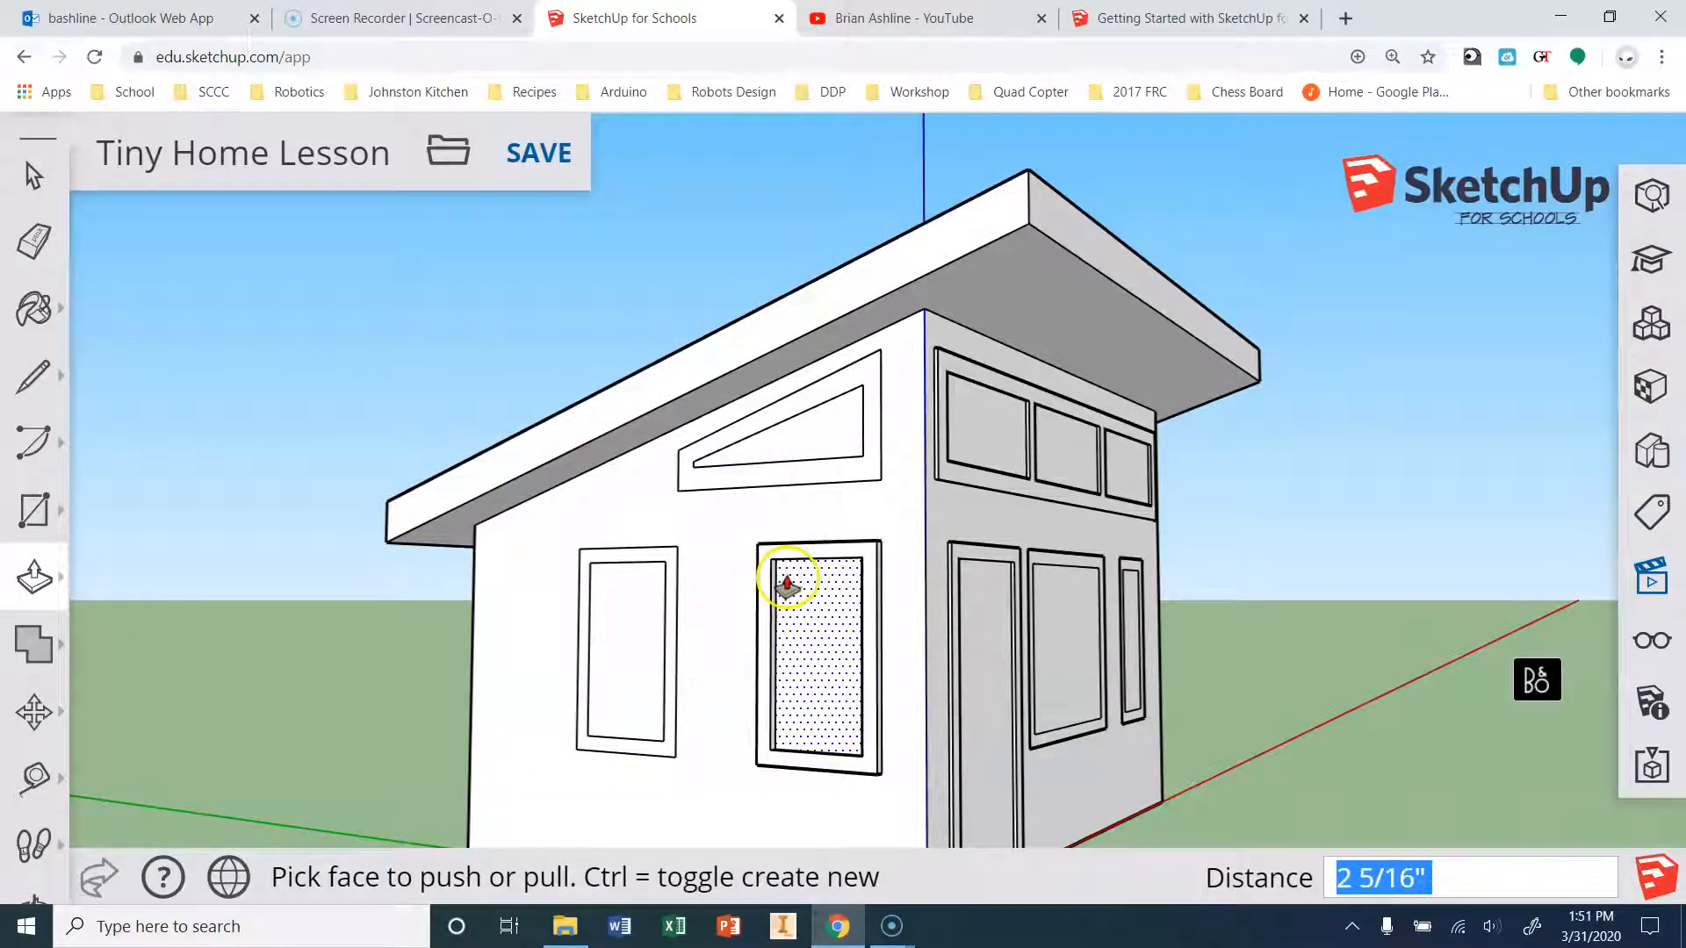
pyautogui.write('1')
pyautogui.press('Return')
pyautogui.moveTo(634, 555); pyautogui.dragTo(608, 569)
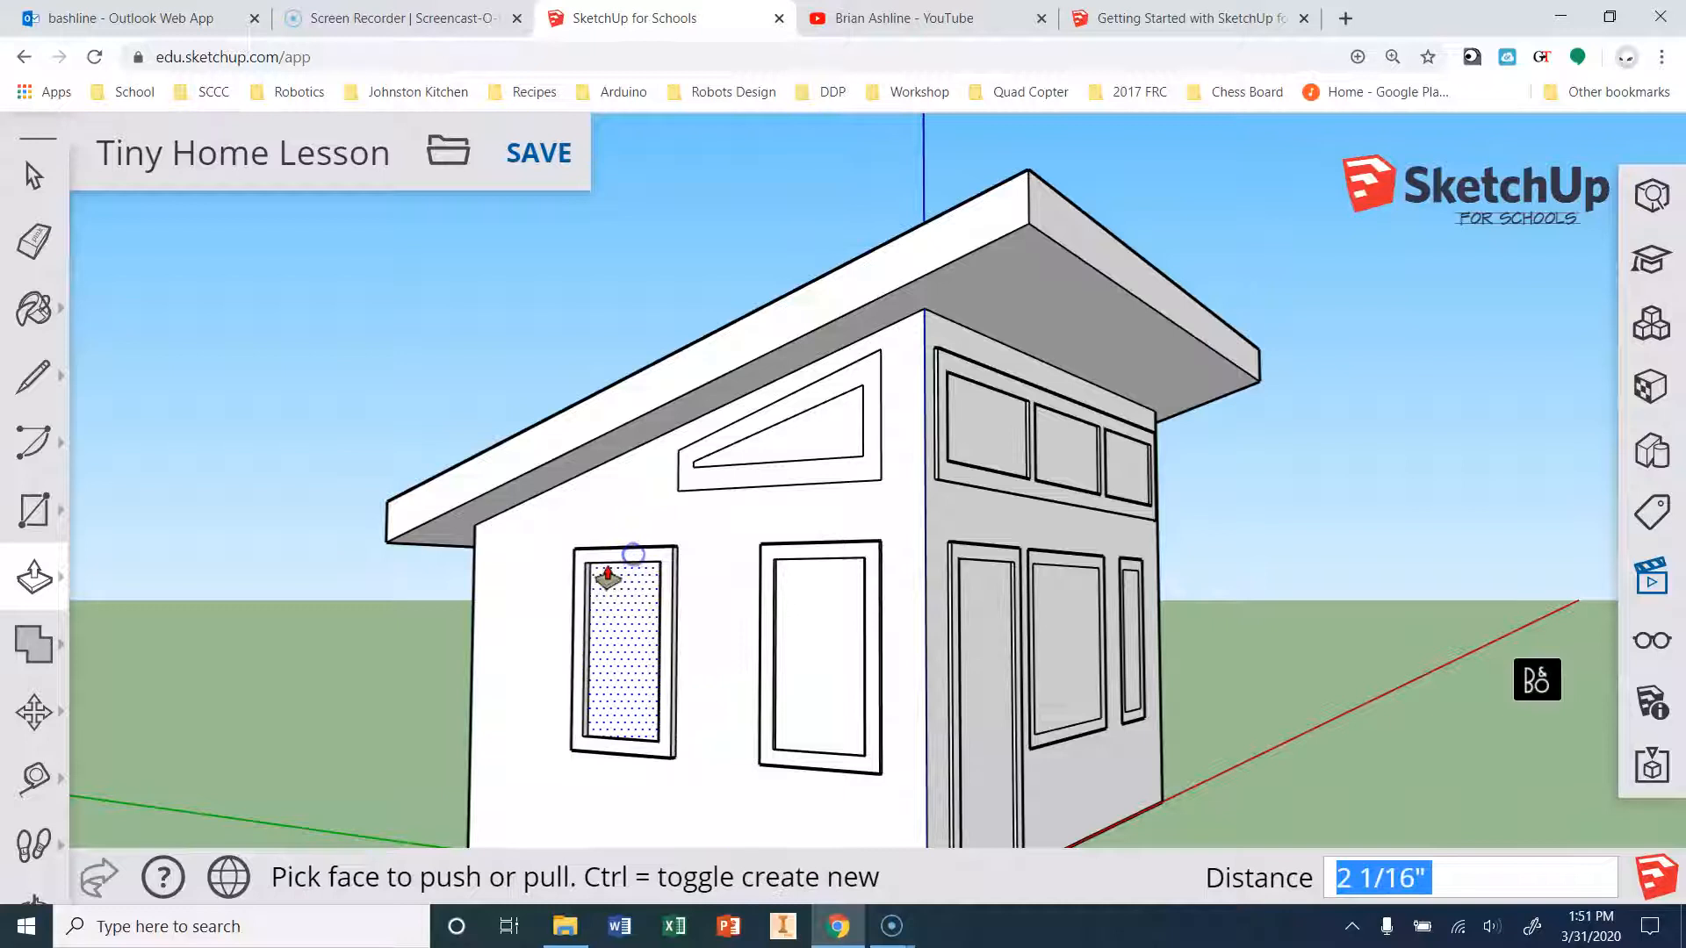
pyautogui.write('1')
pyautogui.press('Return')
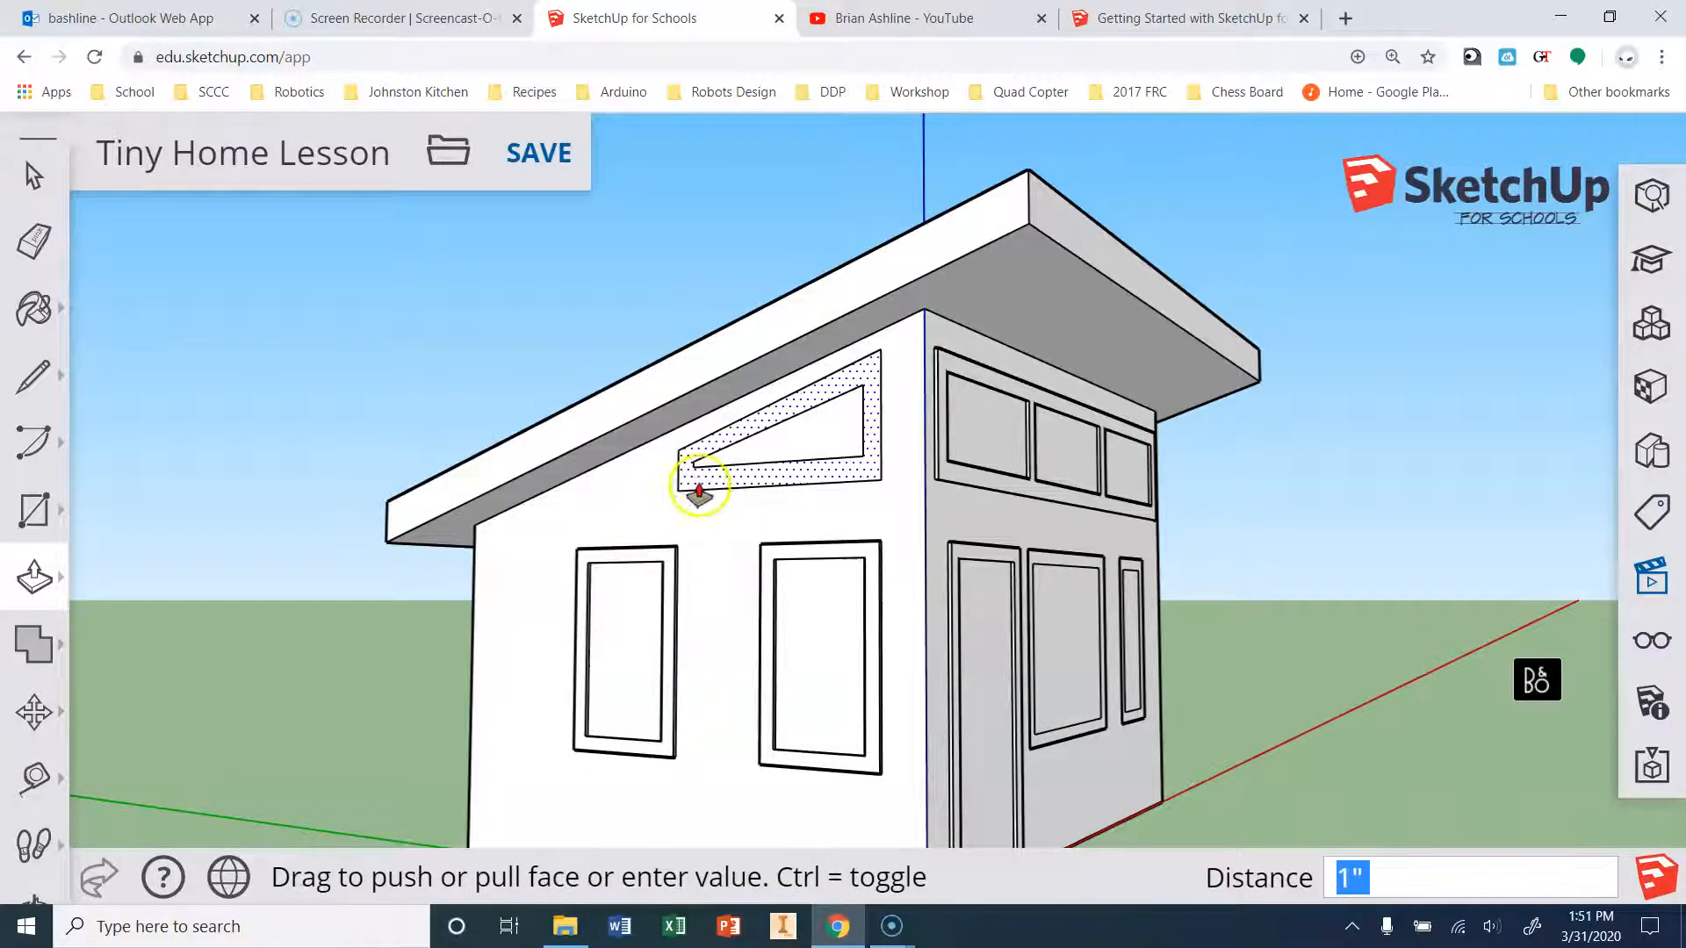
# Push/Pull the sloped upper window's frame on the same side wall outward 1".
pyautogui.moveTo(696, 482); pyautogui.dragTo(670, 509)
pyautogui.write('1')
pyautogui.press('Return')
# Push/Pull the sloped upper window's frame on the opposite side wall outward 1" and save the model.
pyautogui.click(1038, 634)
pyautogui.moveTo(1268, 561); pyautogui.dragTo(83, 584, button='middle')
pyautogui.hotkey('alt', 'Left')
pyautogui.click(1033, 218)
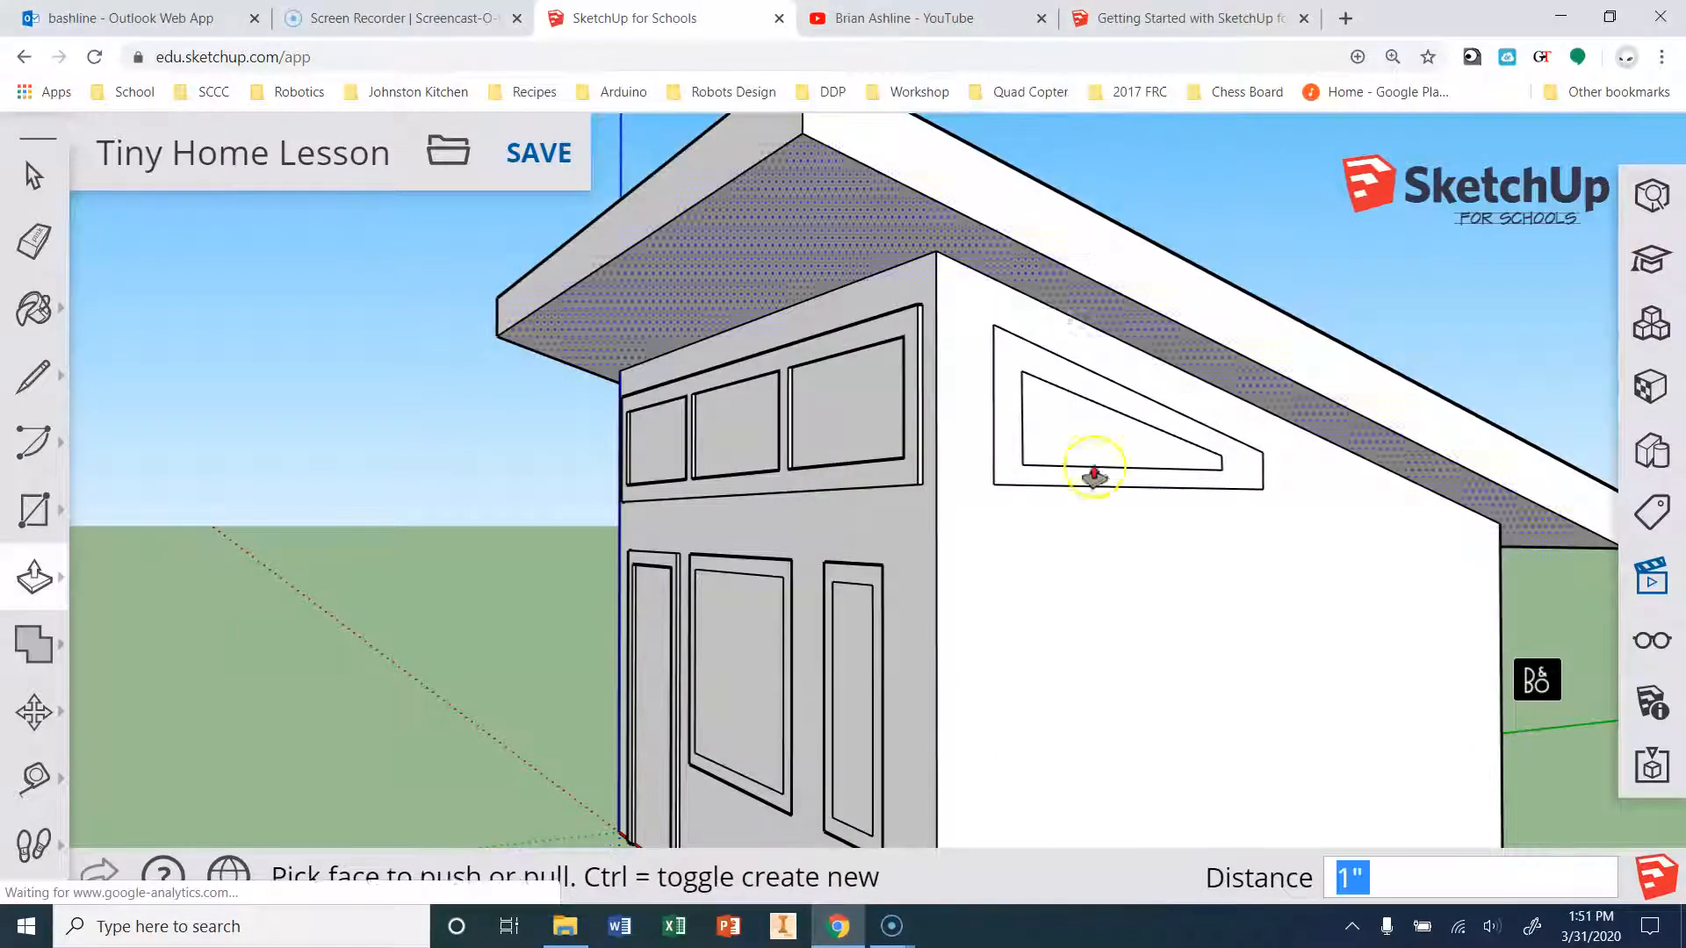
pyautogui.moveTo(1035, 478); pyautogui.dragTo(1287, 518)
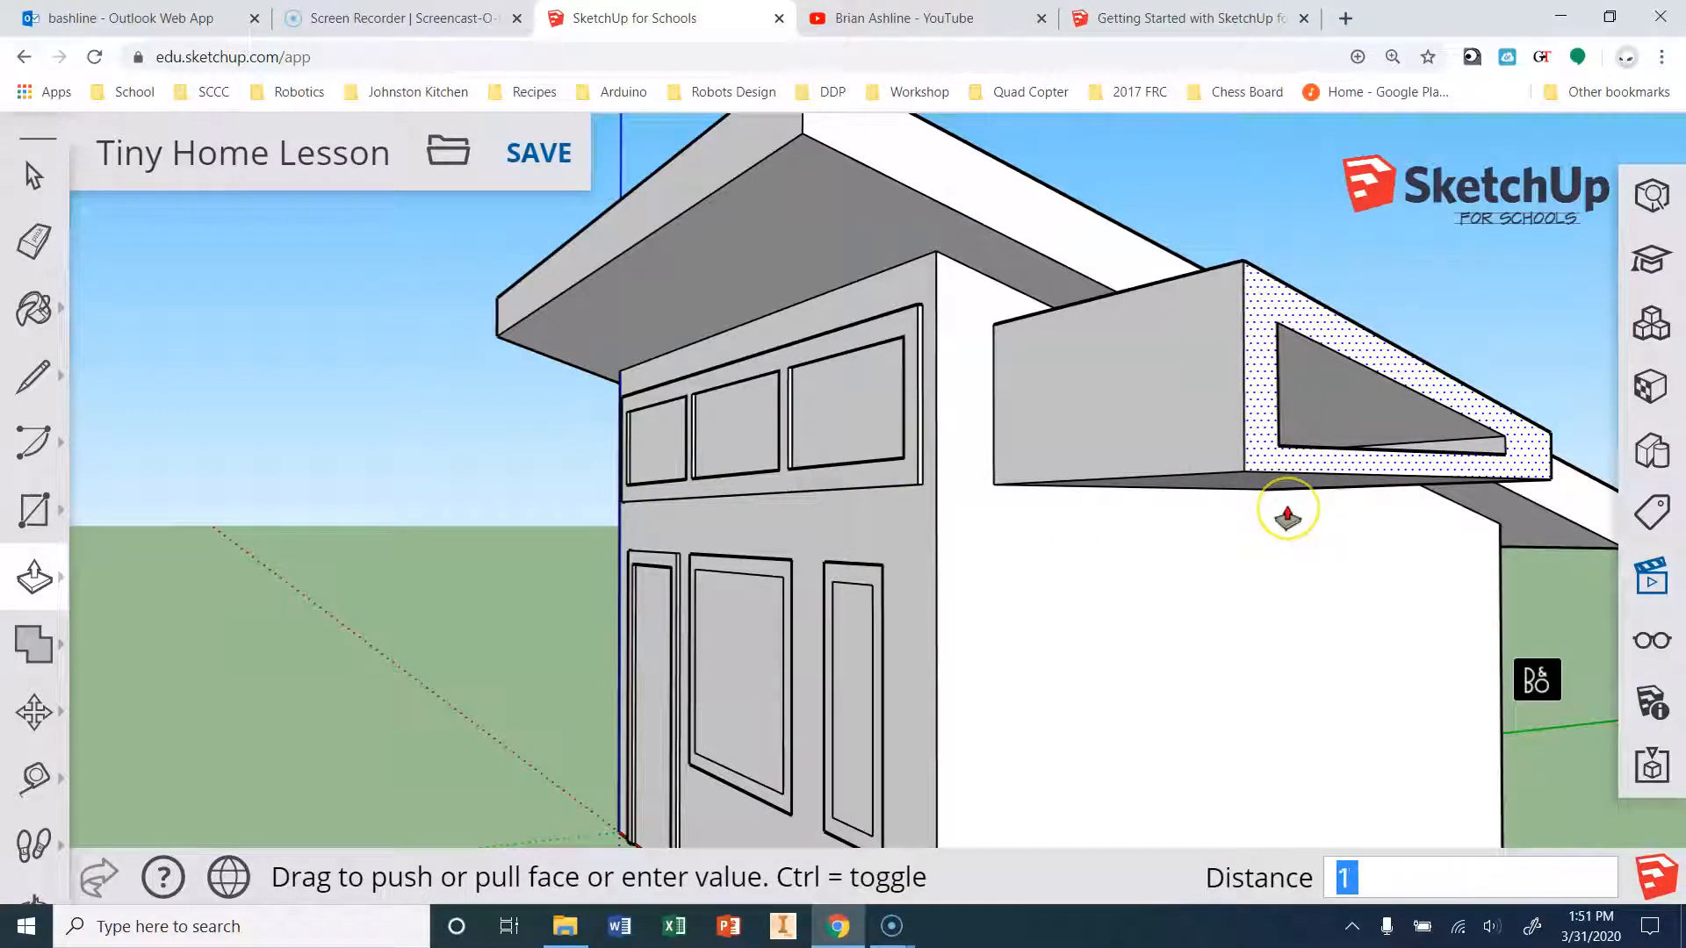
pyautogui.press('Return')
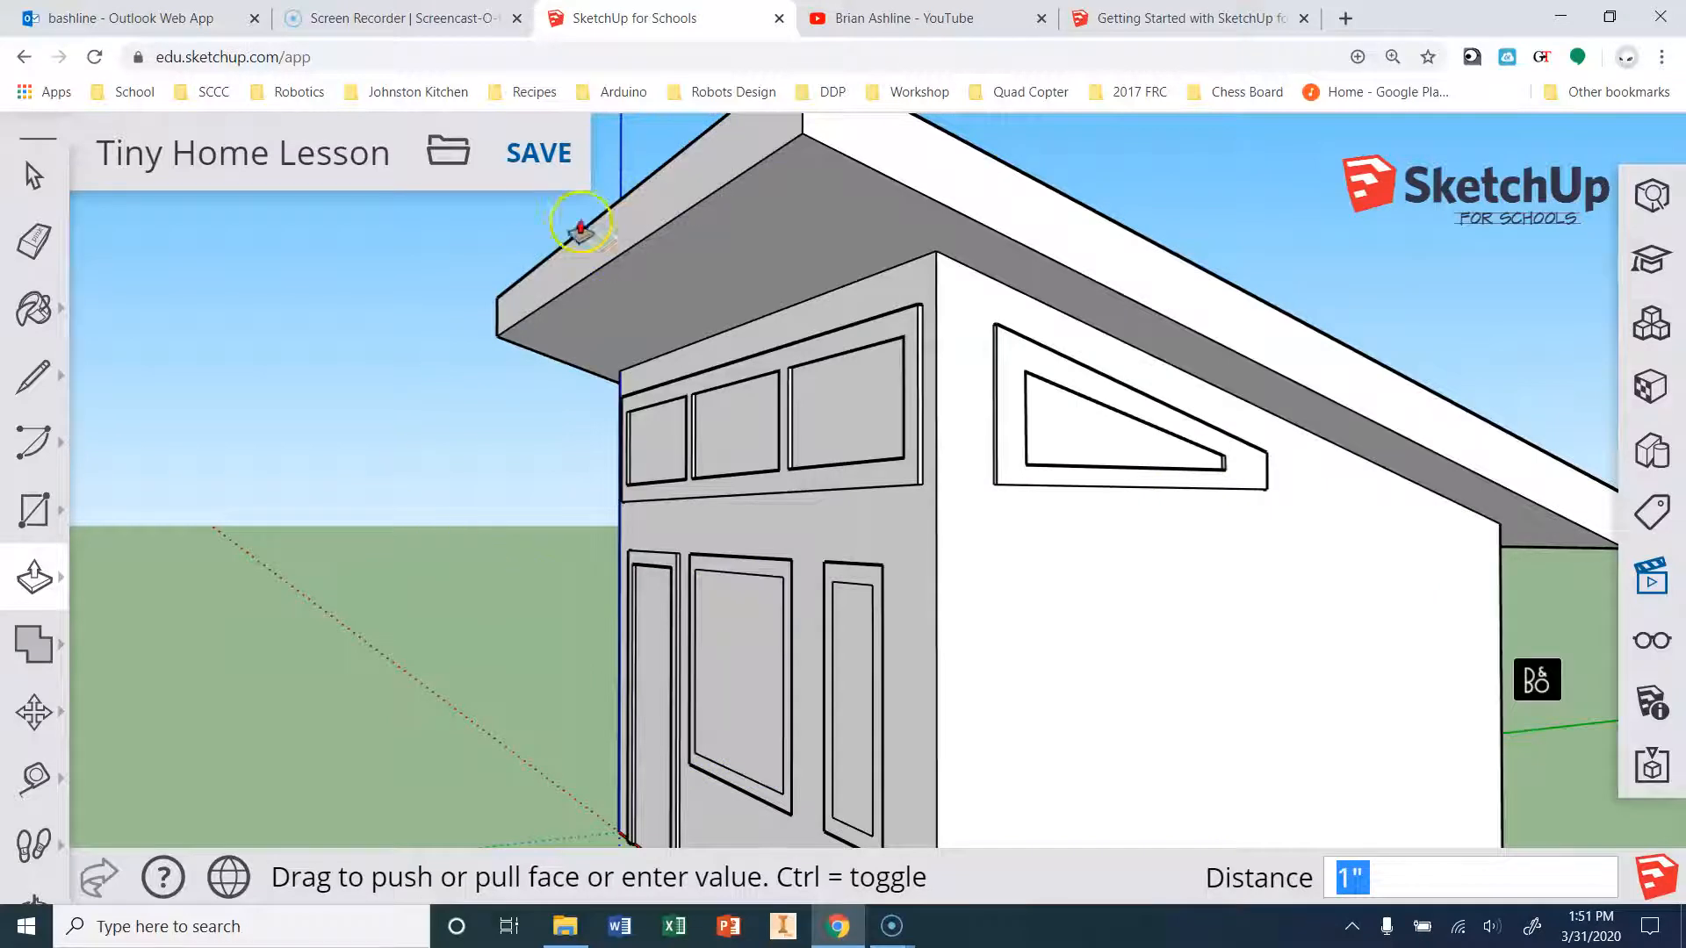
pyautogui.click(552, 162)
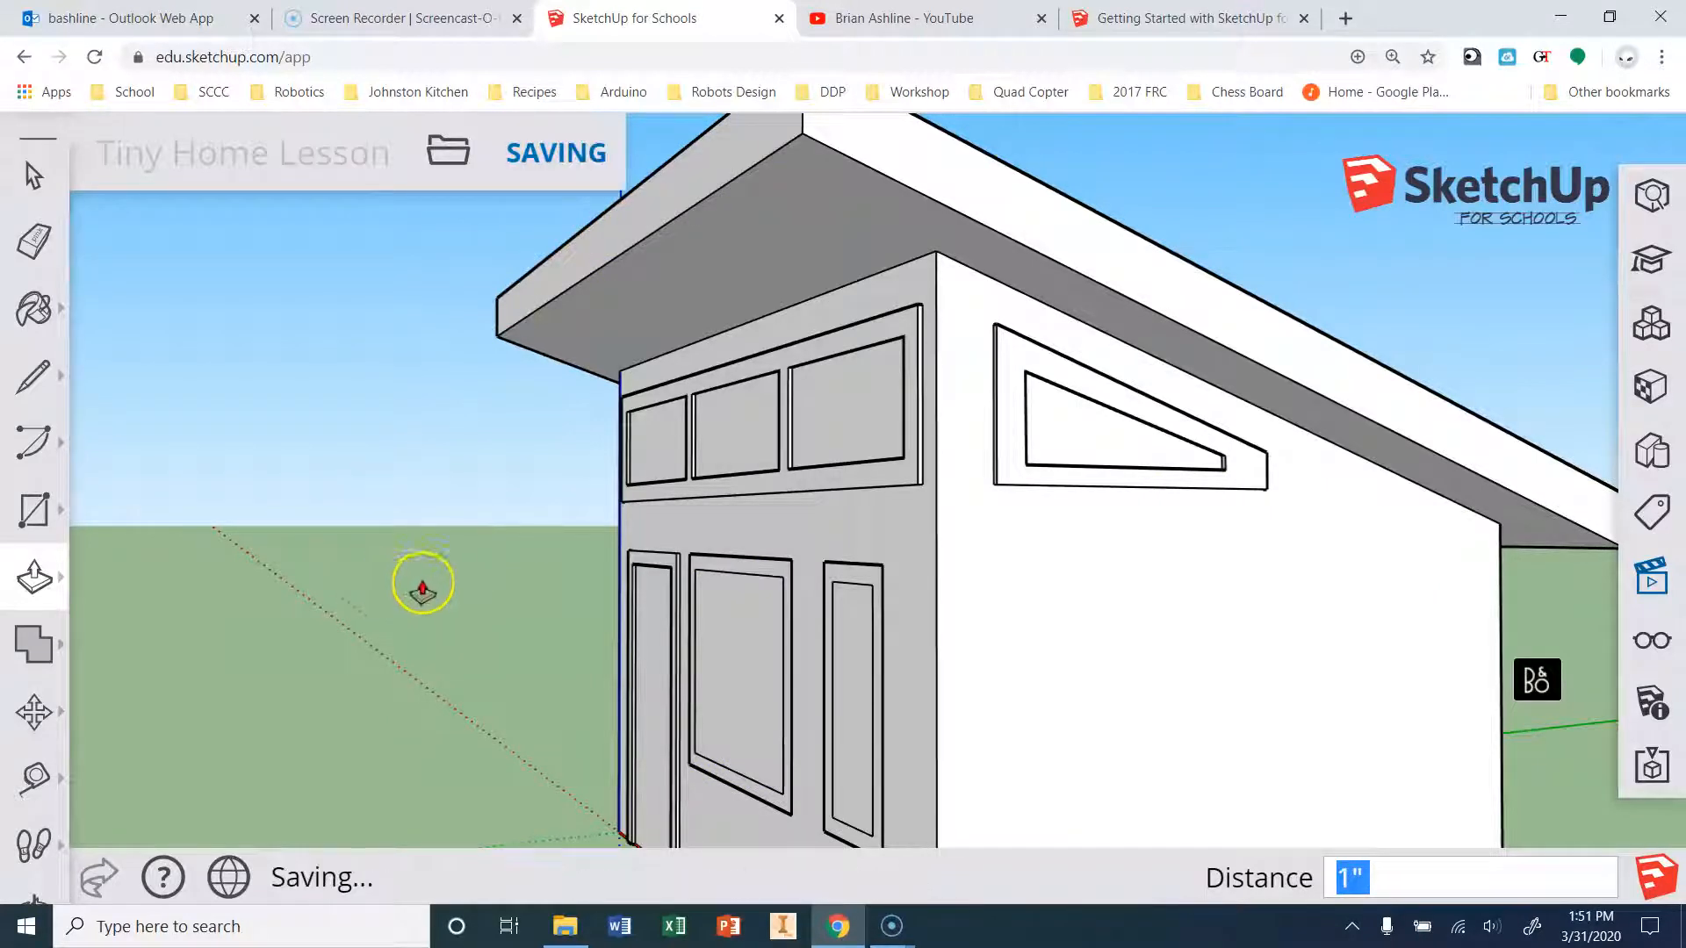
# In the standard front view, trace a rectangle about 4' 9 1/4" by 4' 5/16" over the large front window's inner pane.
pyautogui.scroll(-3, 418, 501)
pyautogui.scroll(6, 659, 572)
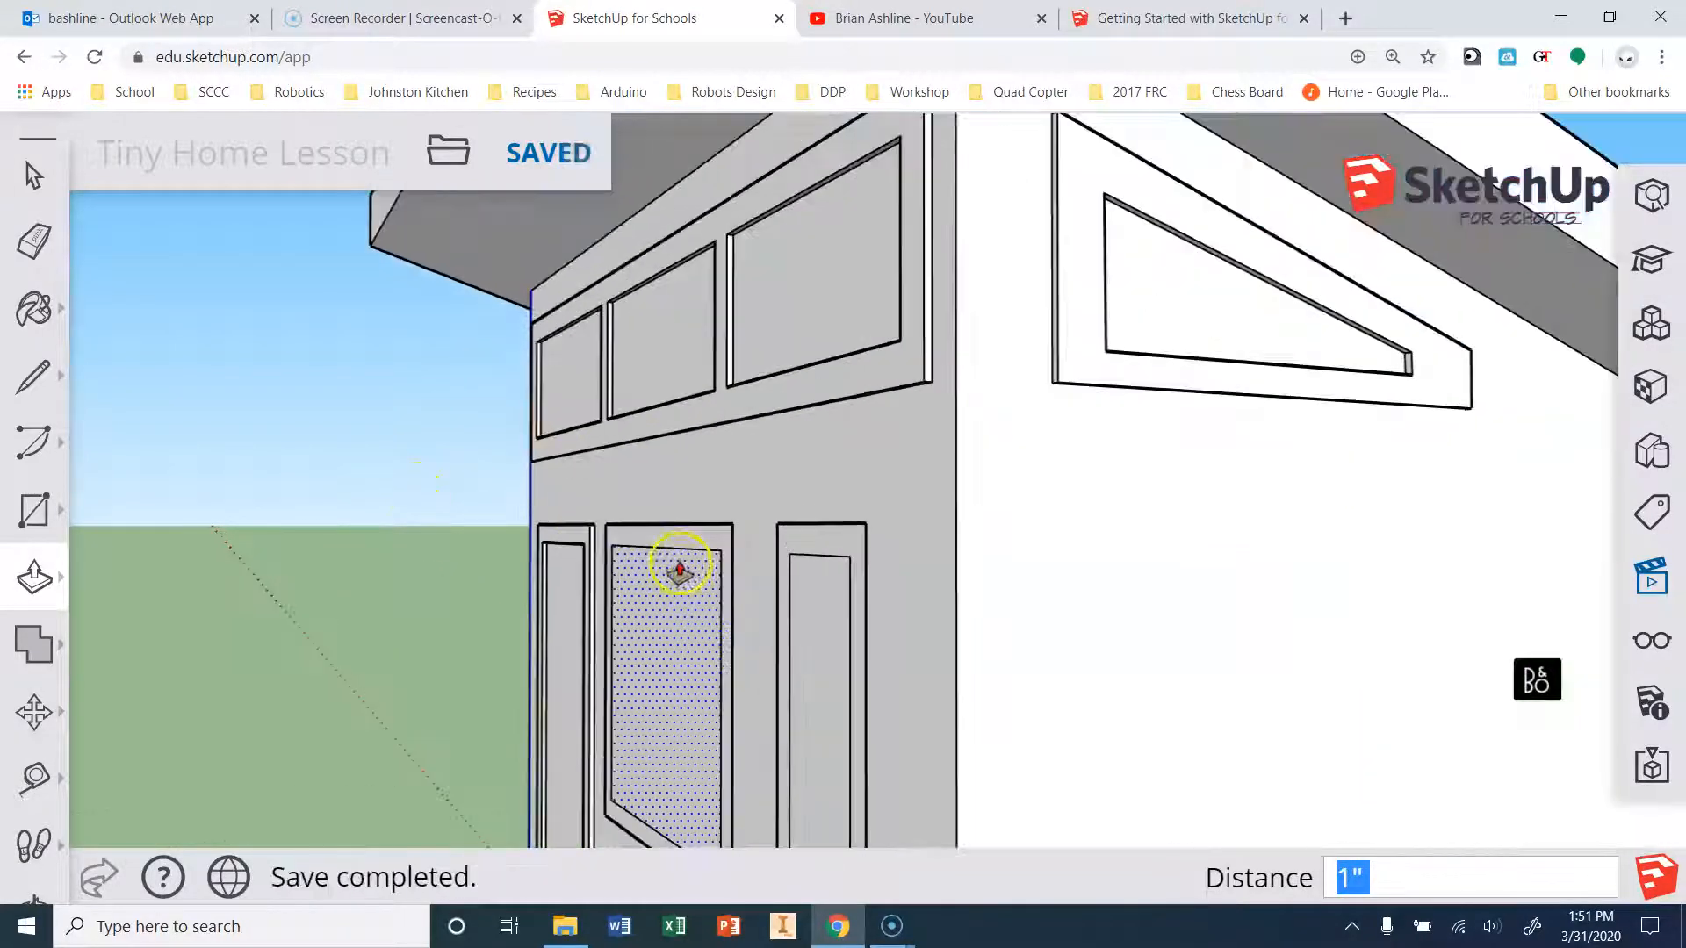
pyautogui.scroll(-2, 692, 536)
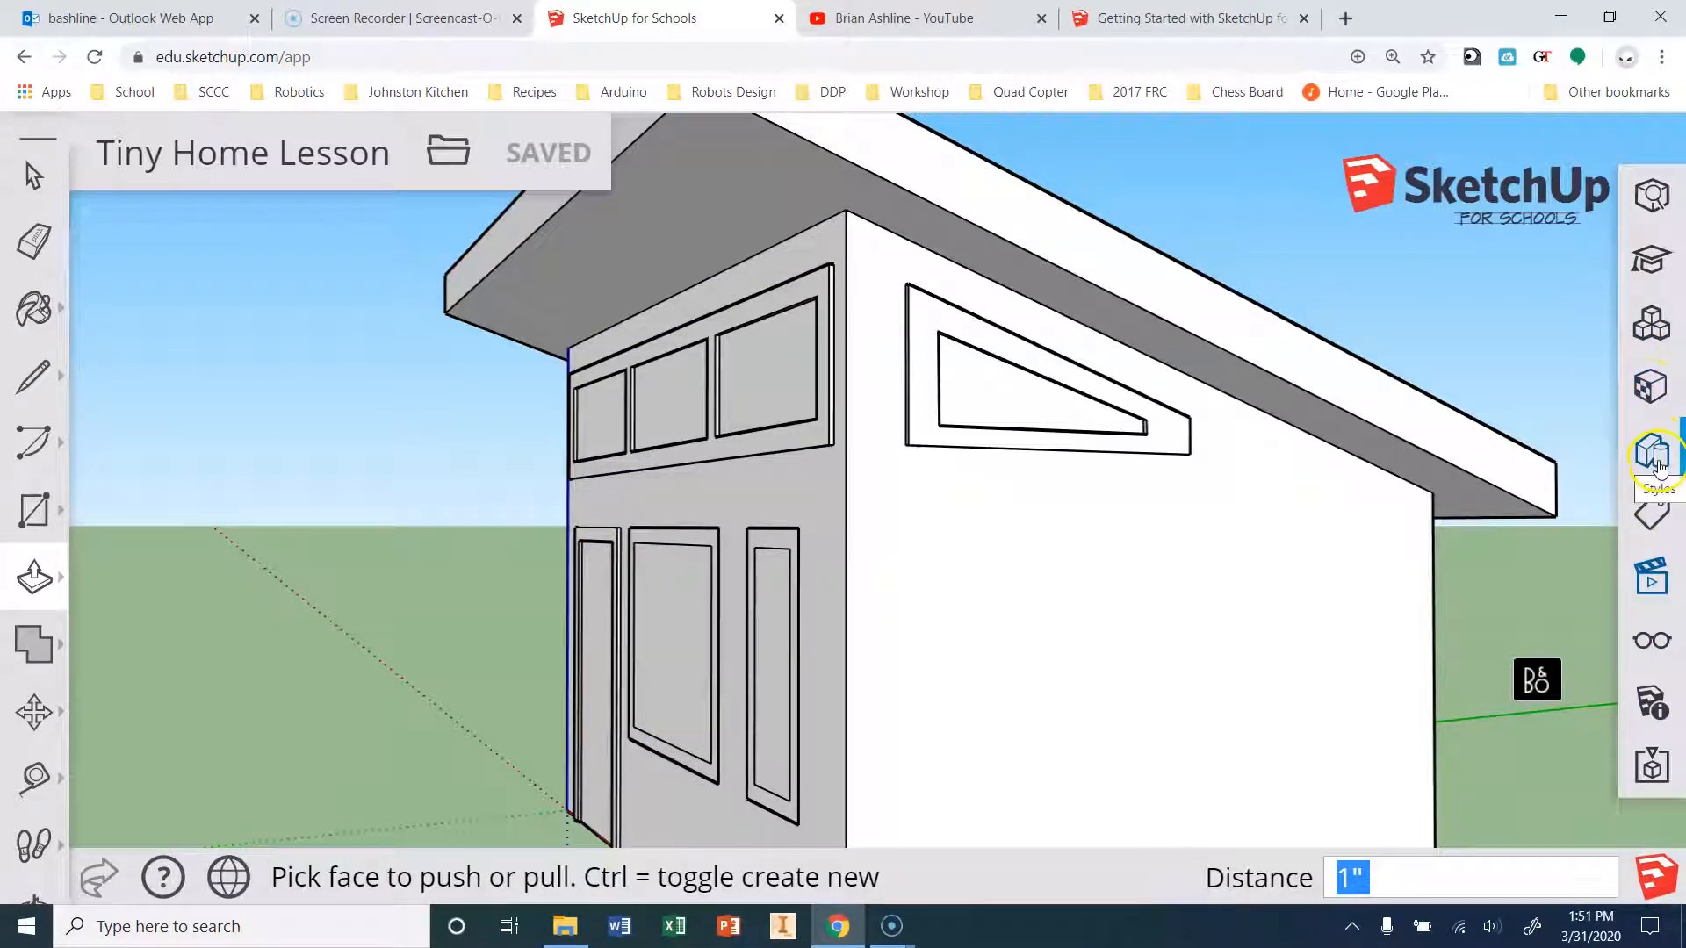
pyautogui.click(1651, 575)
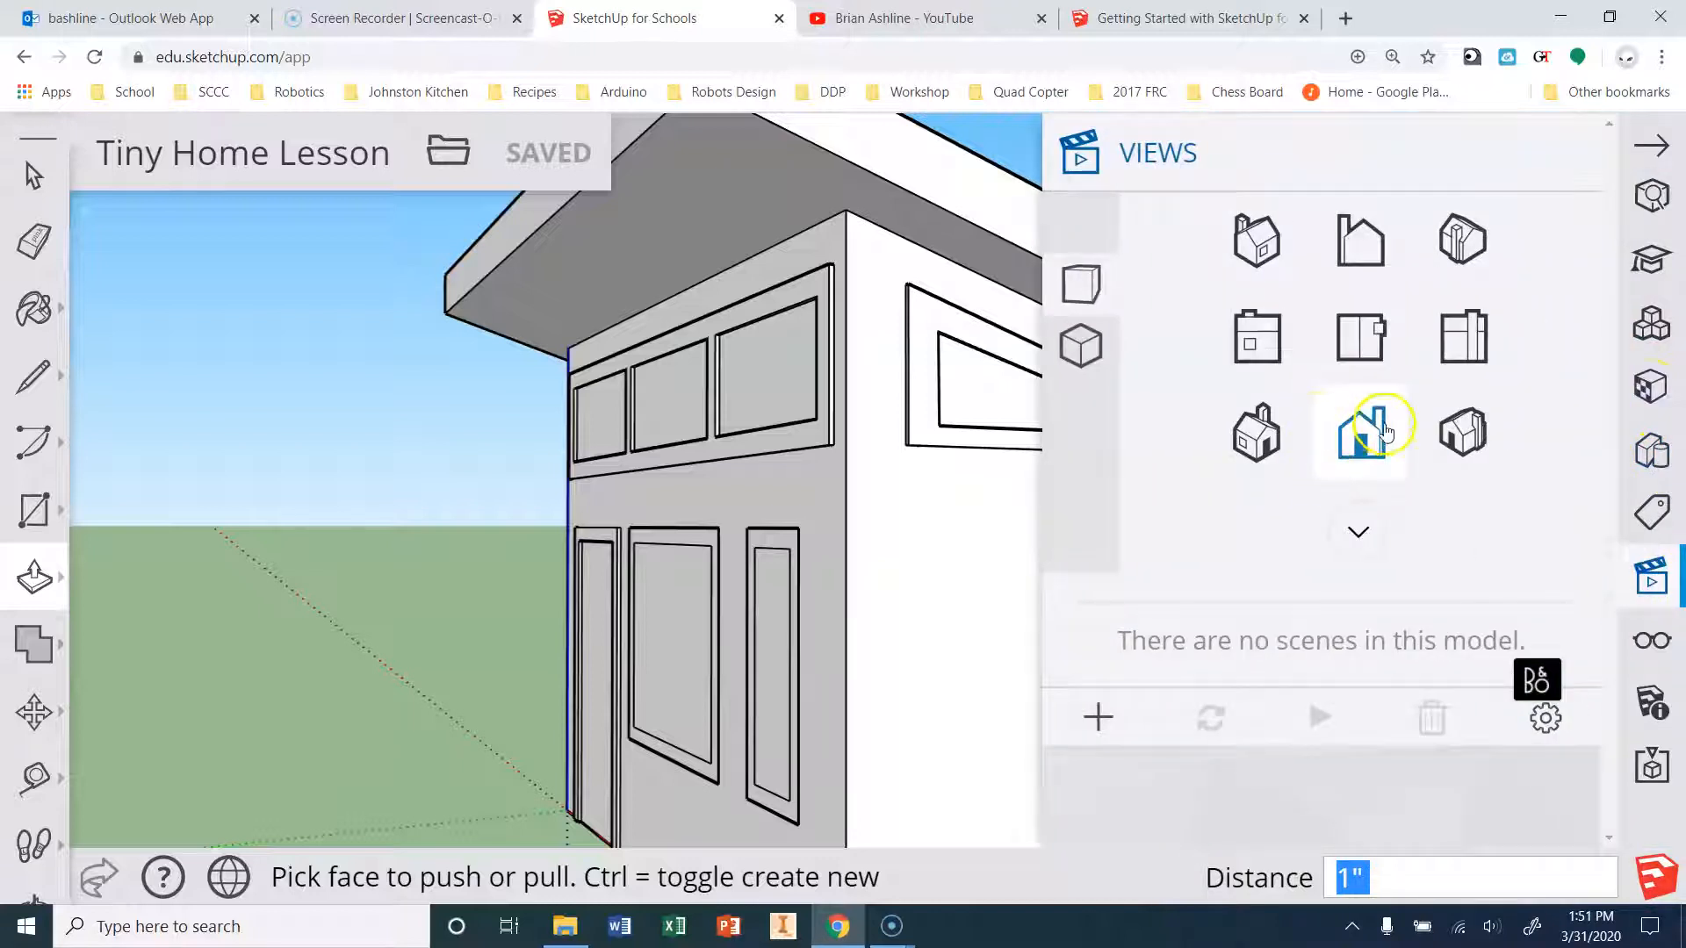
pyautogui.click(1381, 428)
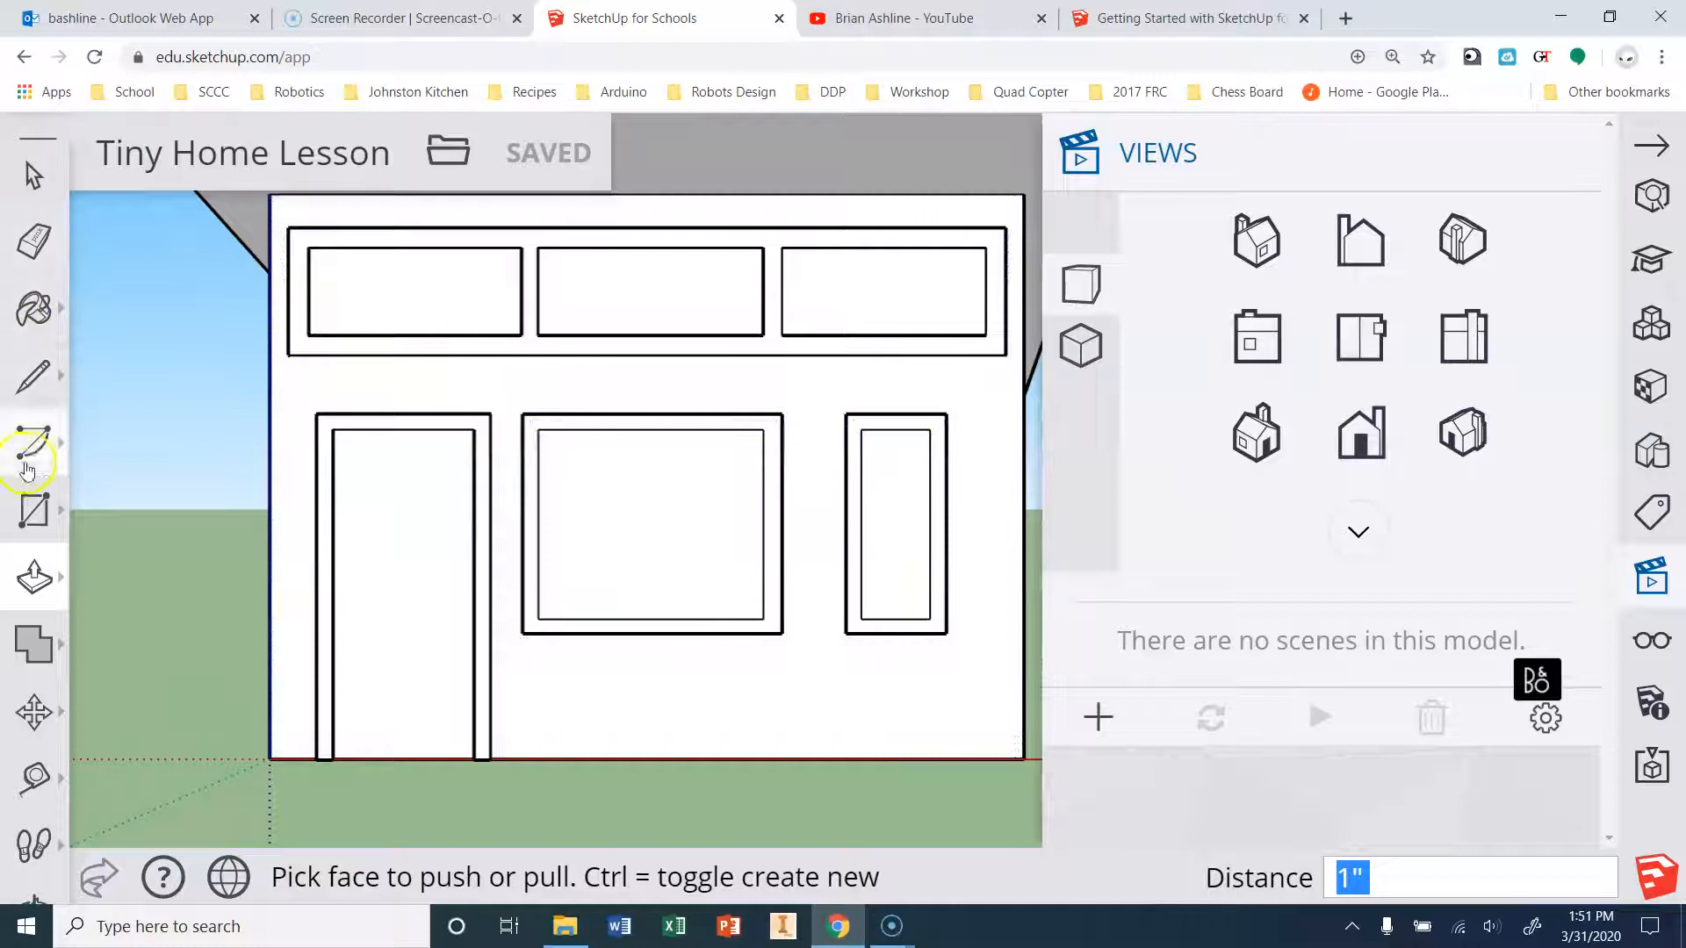
pyautogui.click(32, 499)
pyautogui.click(539, 428)
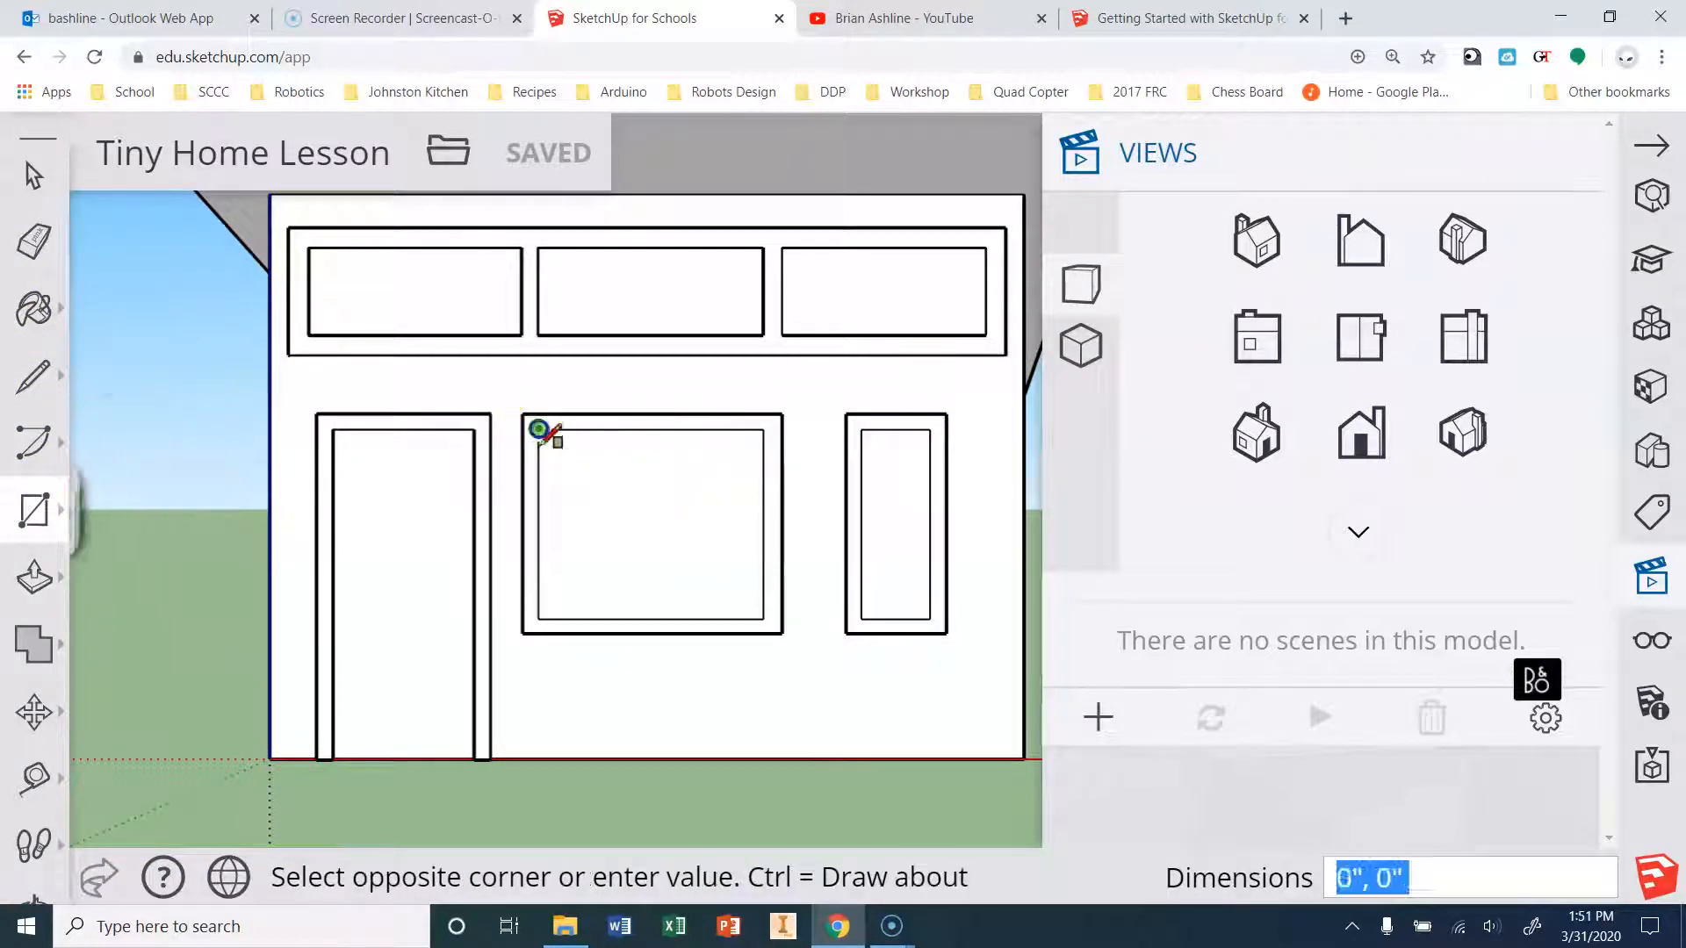
pyautogui.click(764, 617)
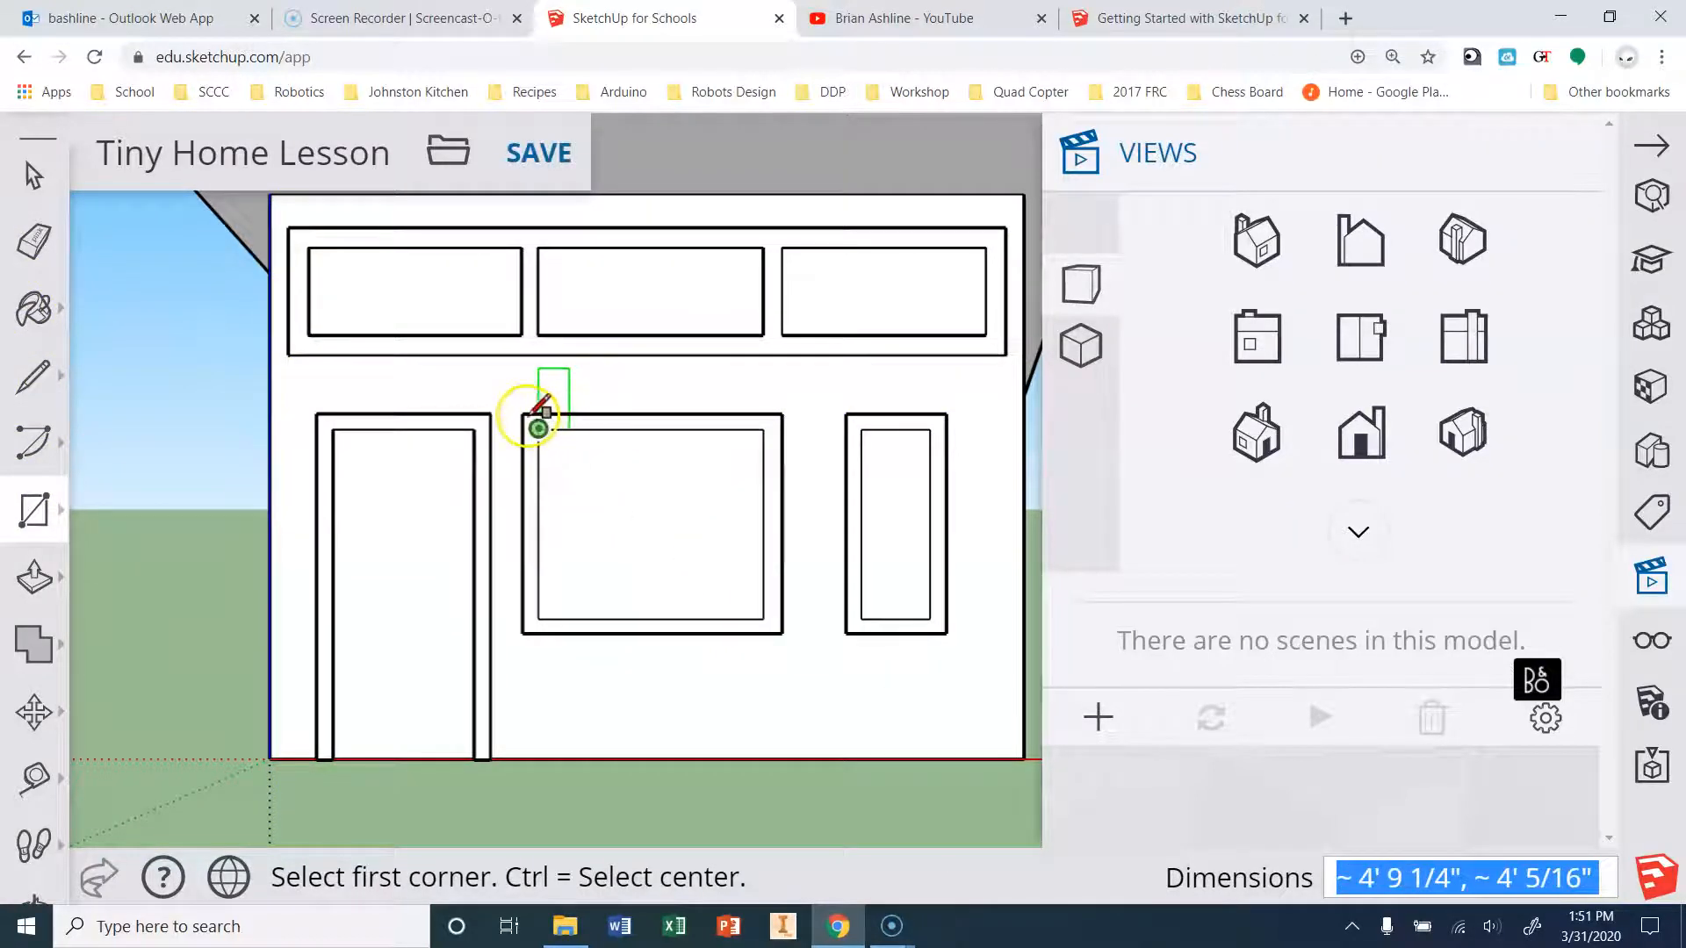
pyautogui.scroll(3, 798, 647)
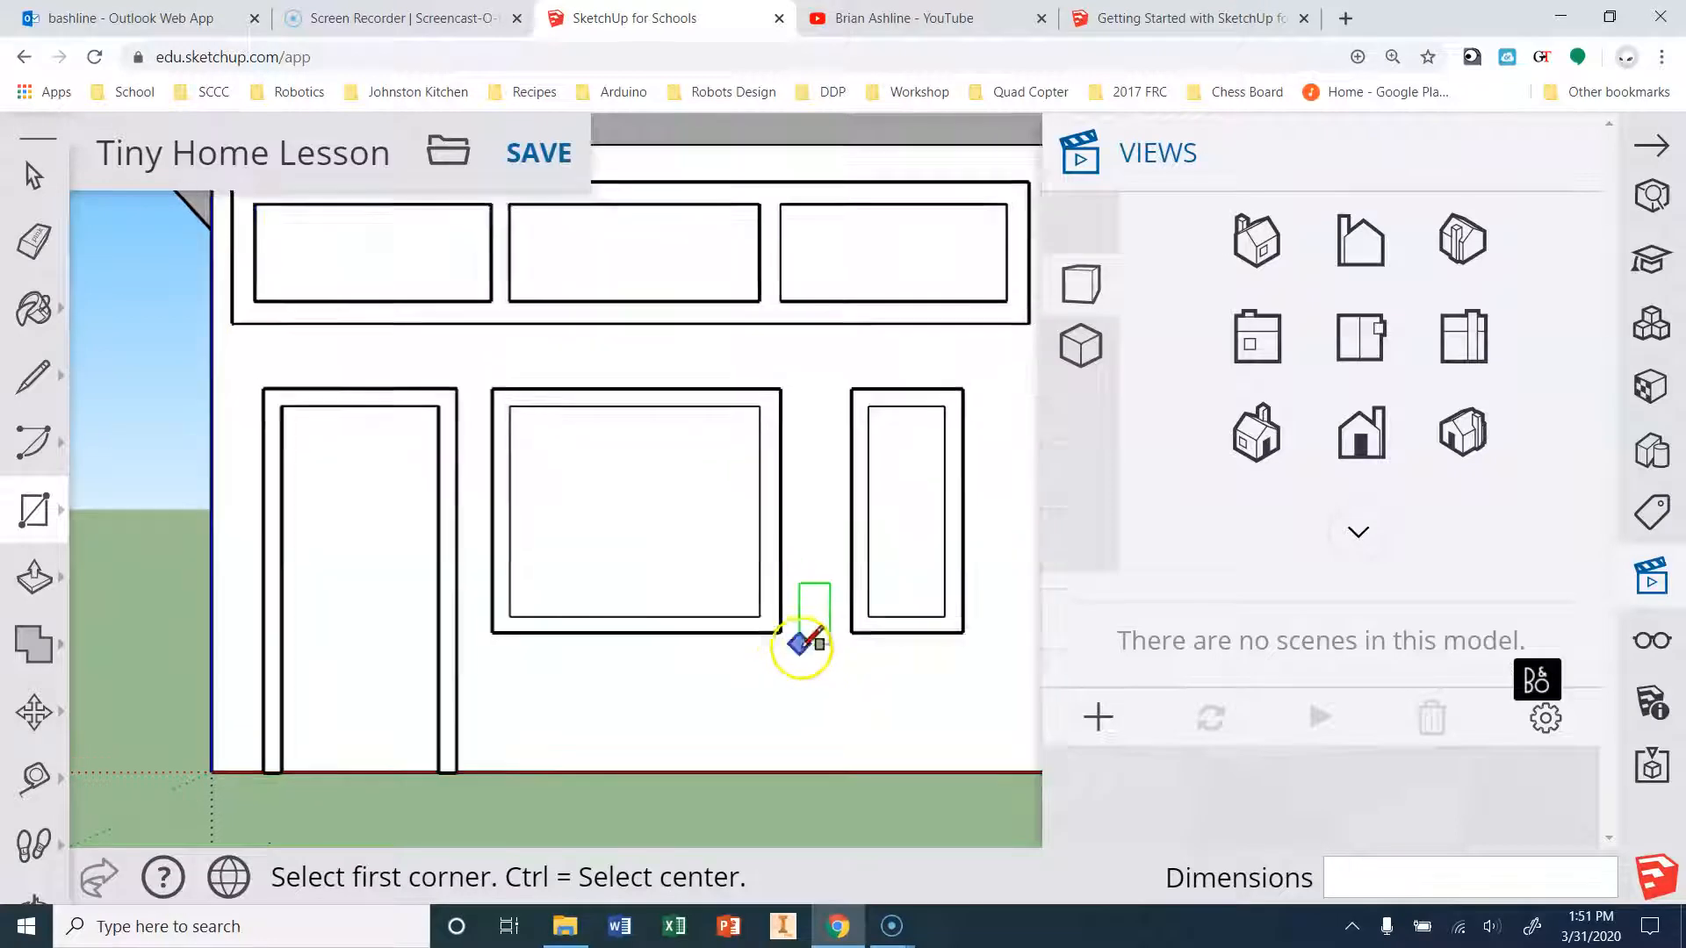
# Trace rectangles over the outer frame edges of the large front window and the narrow front window, the narrow one about 4' 8" by 2' 1 9/16".
pyautogui.click(774, 294)
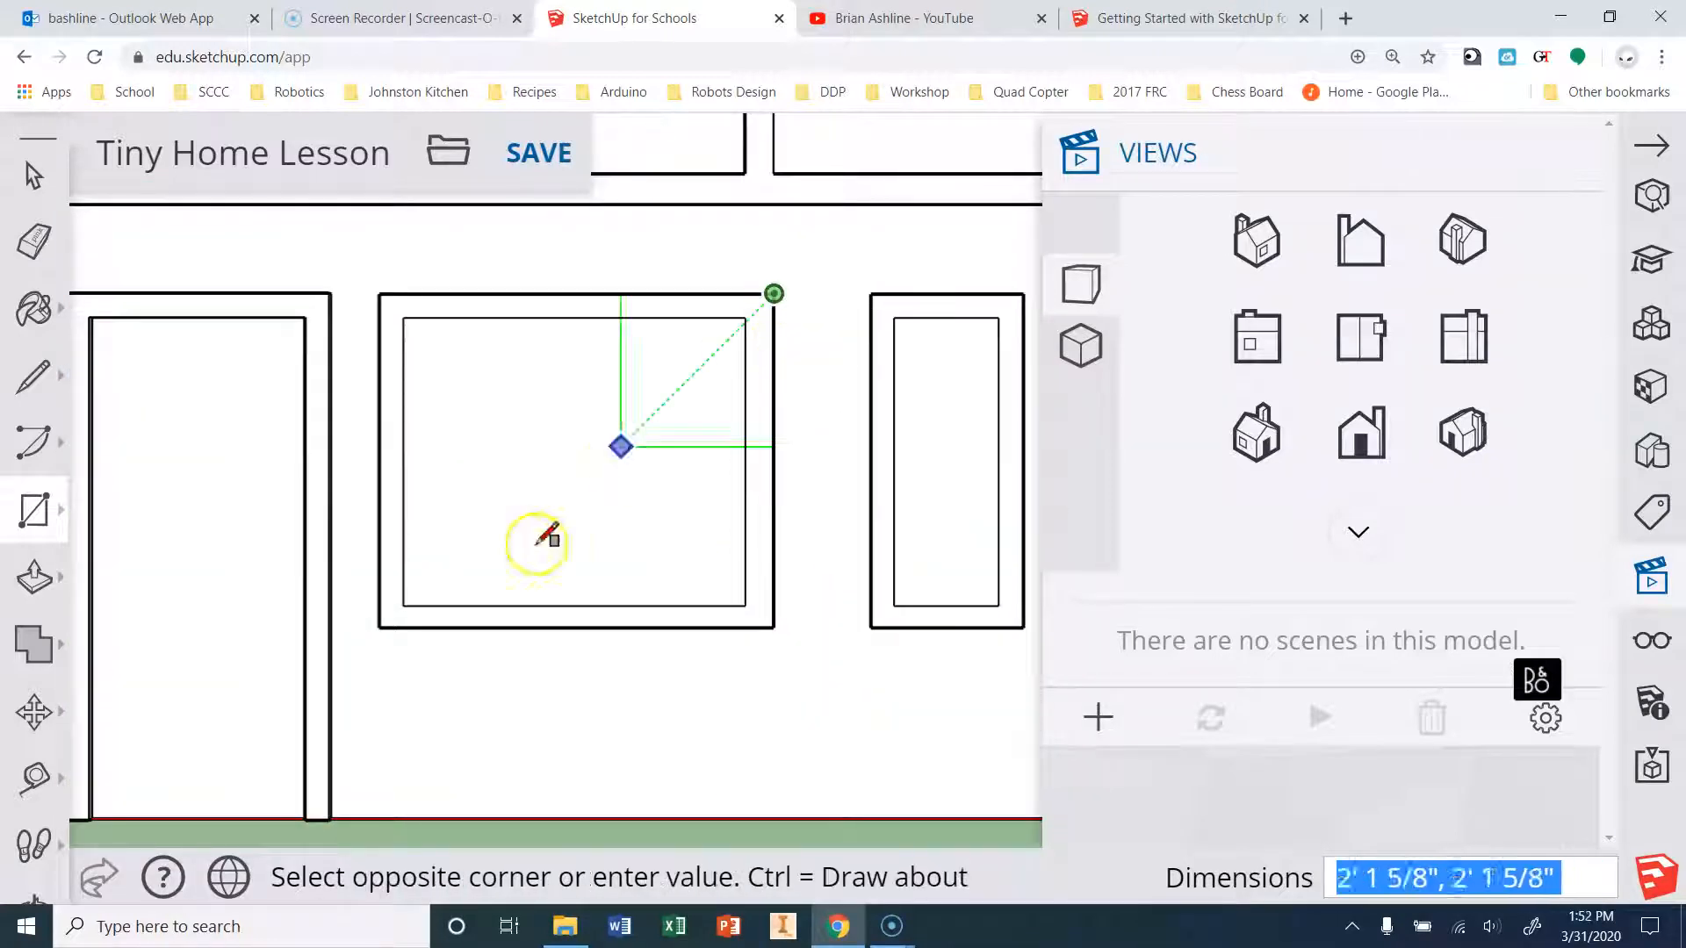
pyautogui.click(379, 627)
pyautogui.click(871, 293)
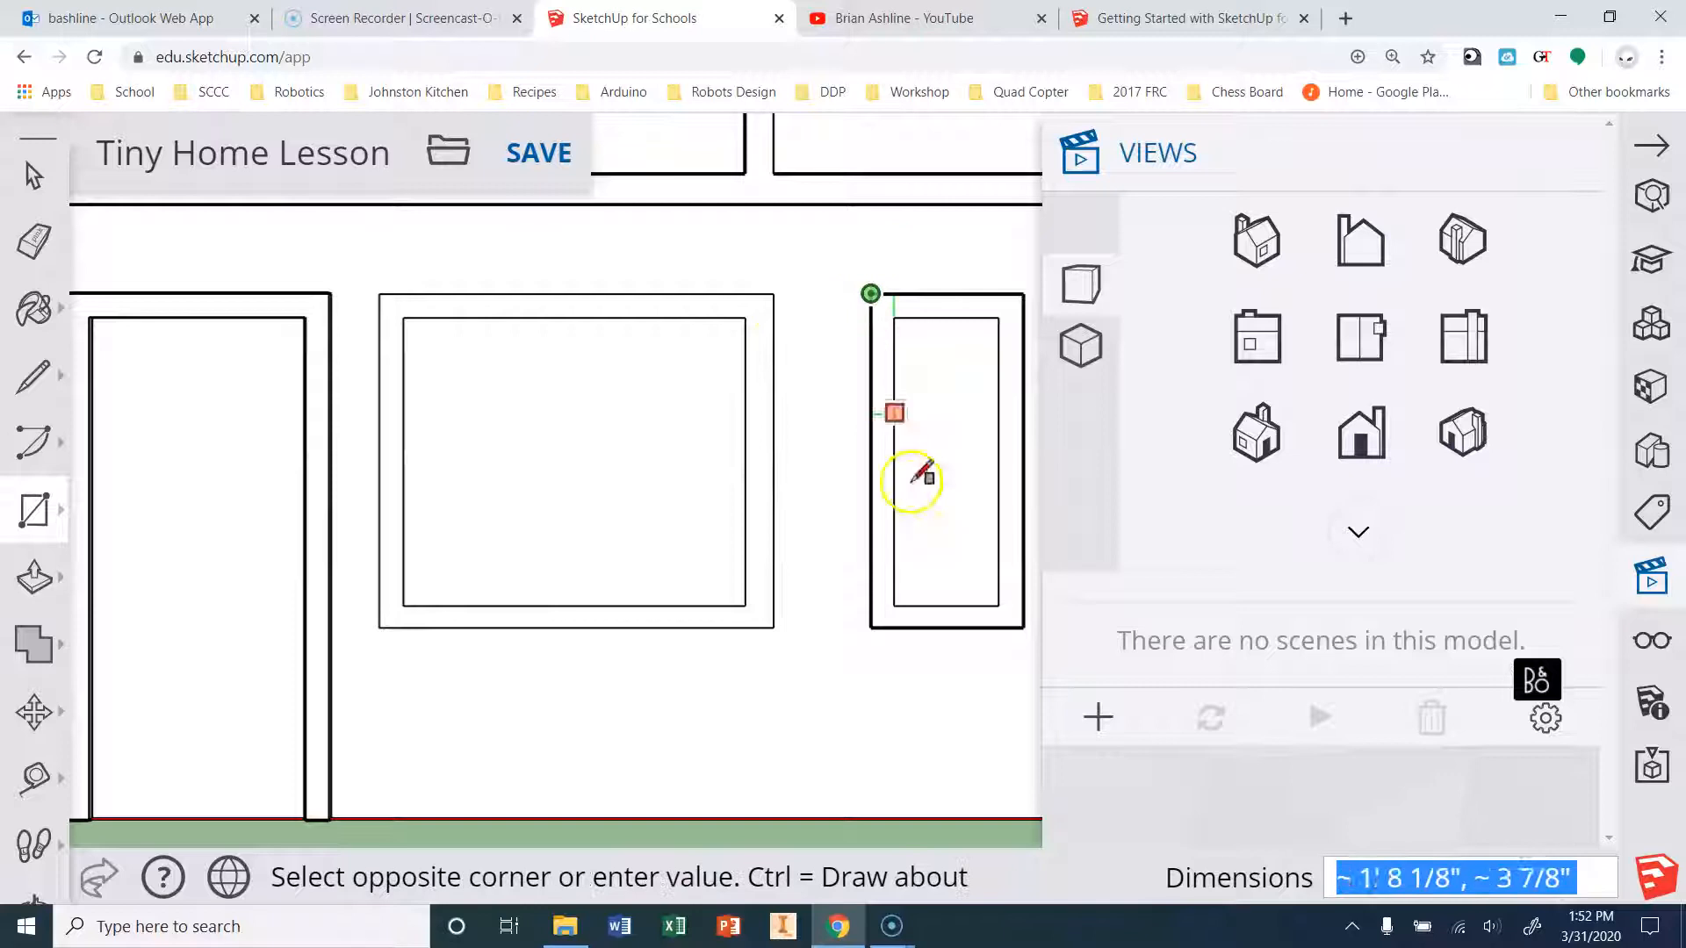
pyautogui.click(1024, 626)
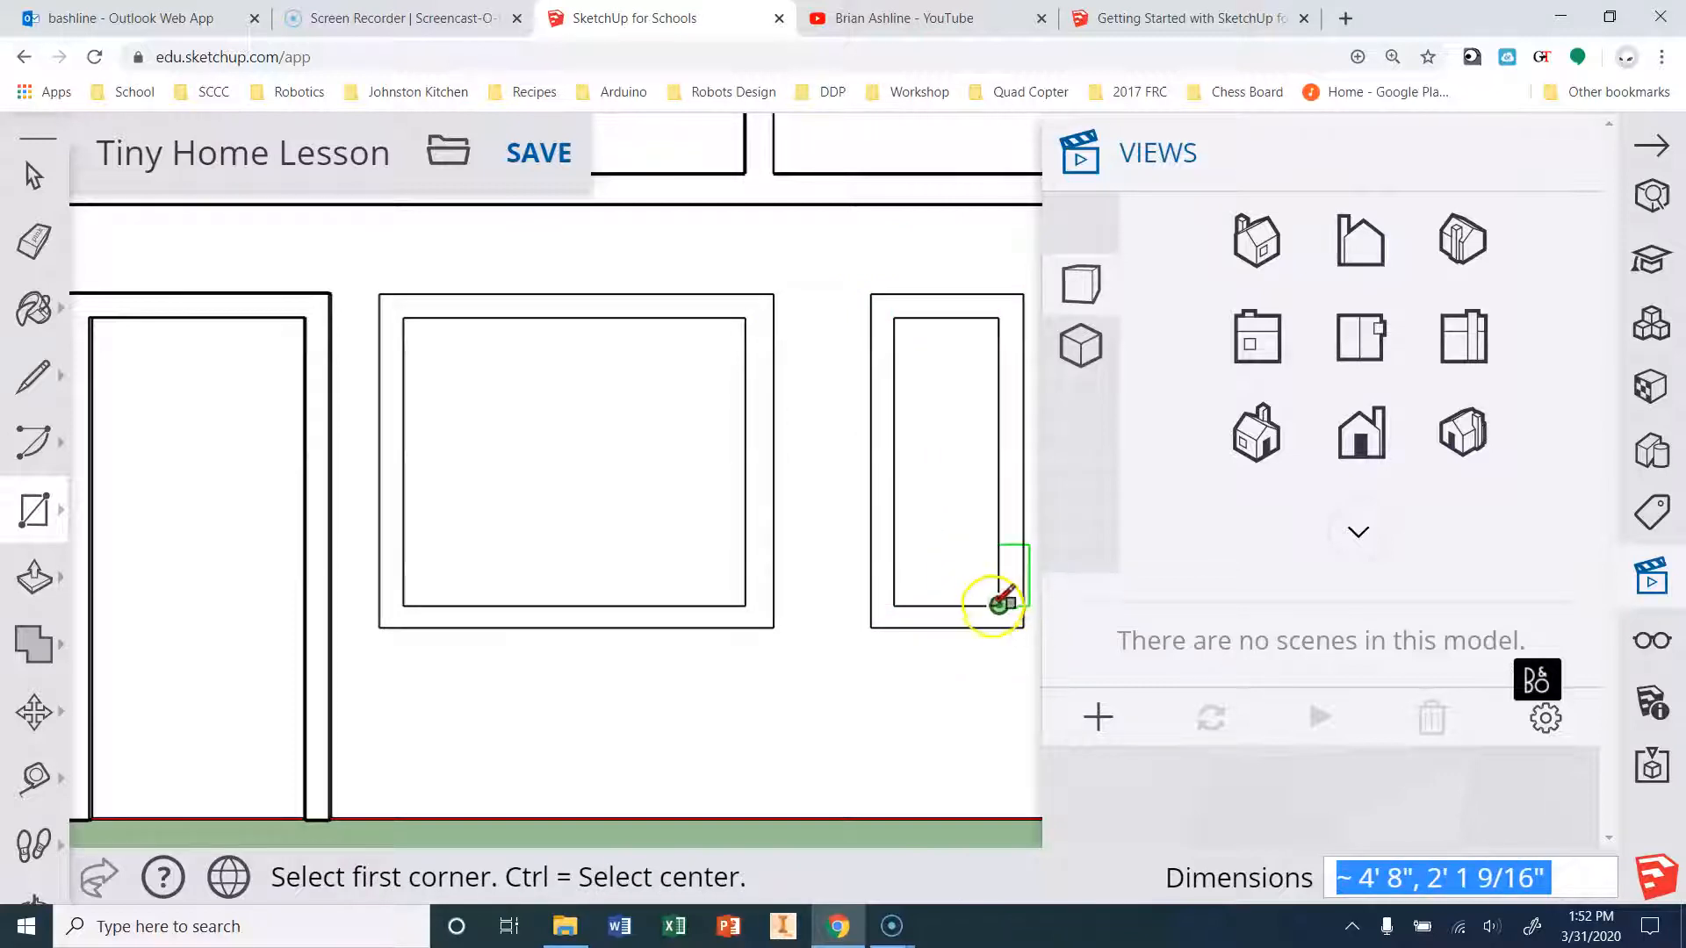
pyautogui.click(999, 605)
pyautogui.click(894, 317)
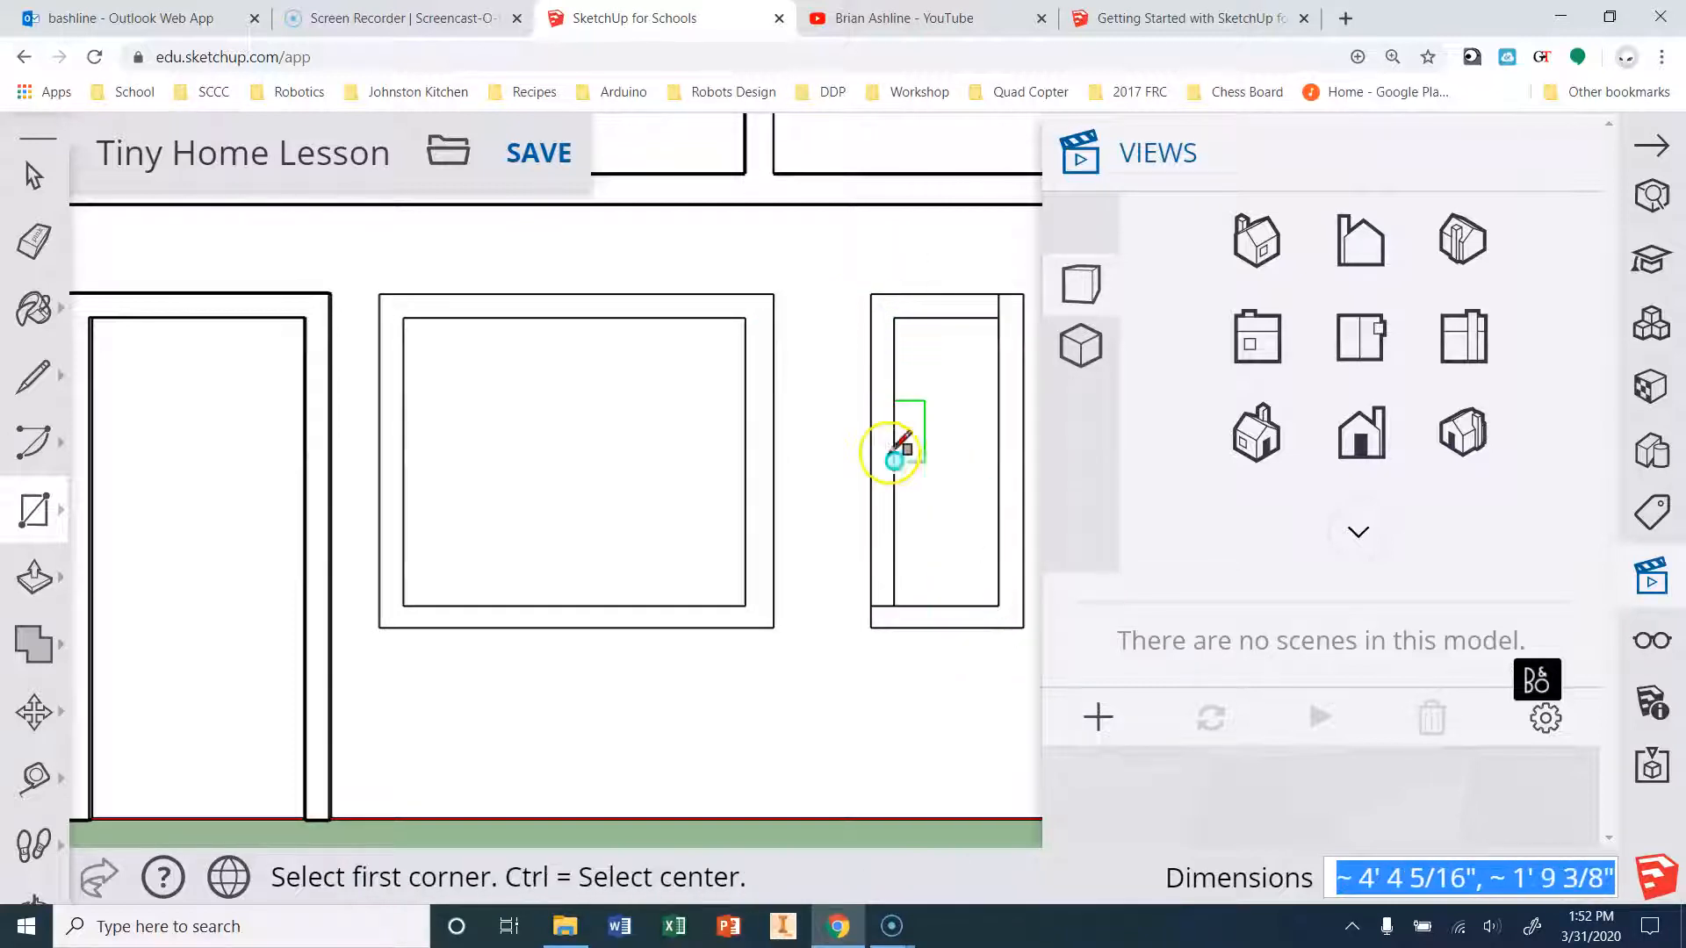
pyautogui.press('ctrl')
# Push/Pull the large front window's frame outward 1".
pyautogui.scroll(-2, 406, 470)
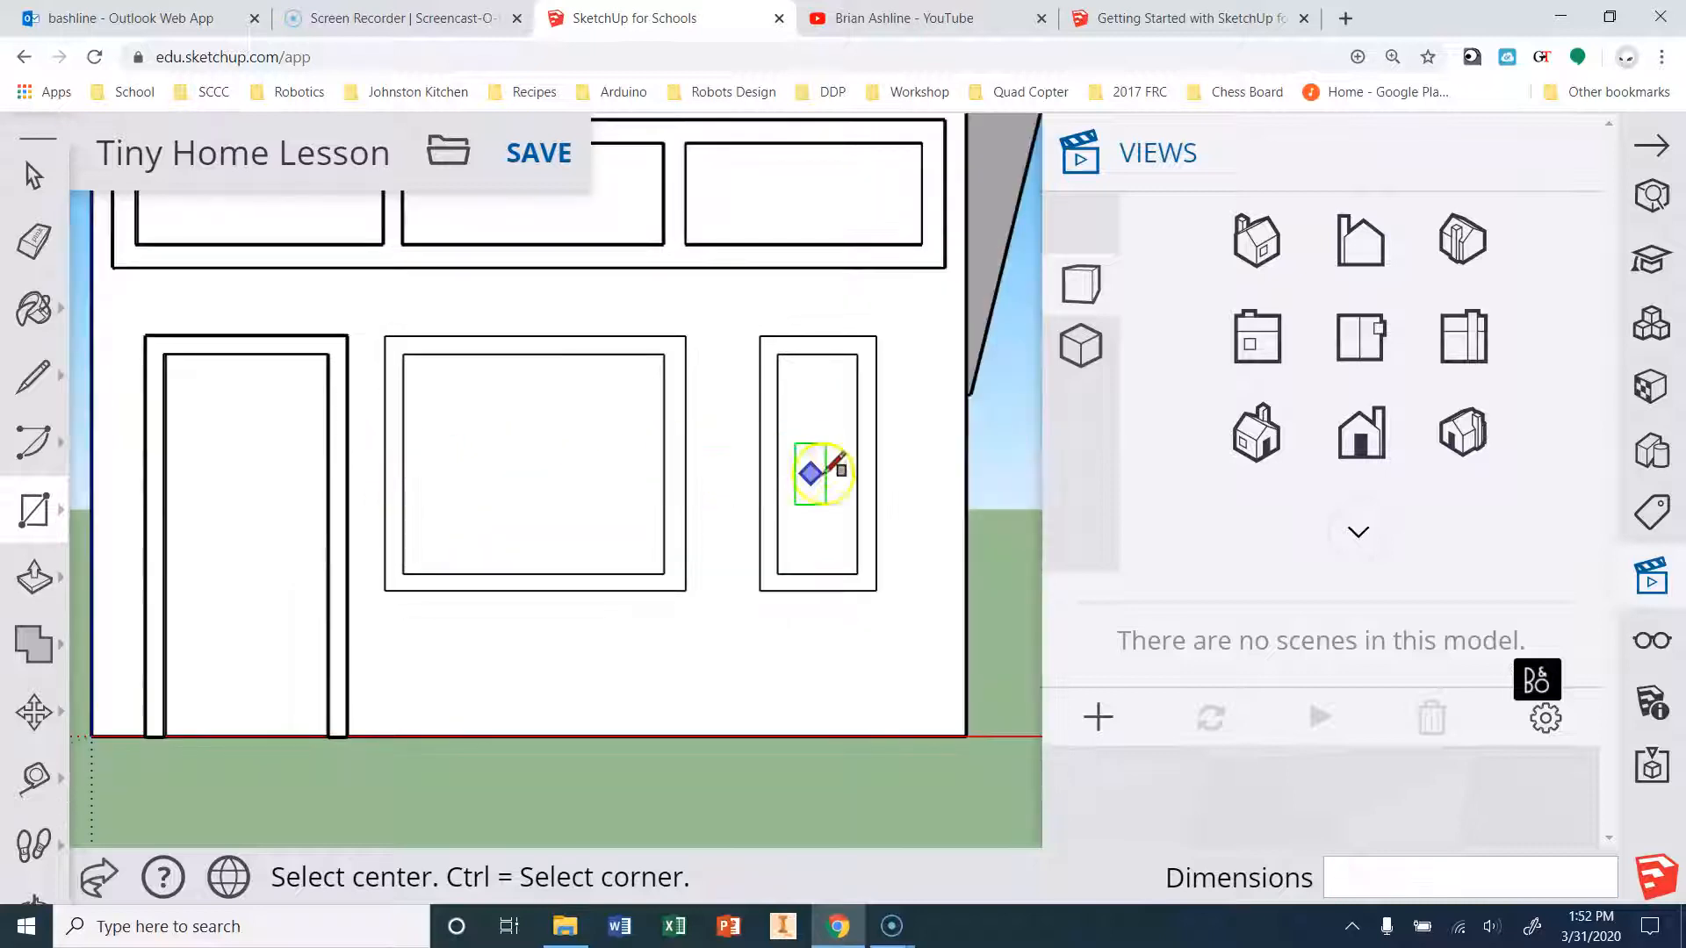
pyautogui.moveTo(899, 503); pyautogui.dragTo(413, 542, button='middle')
pyautogui.hotkey('alt', 'Left')
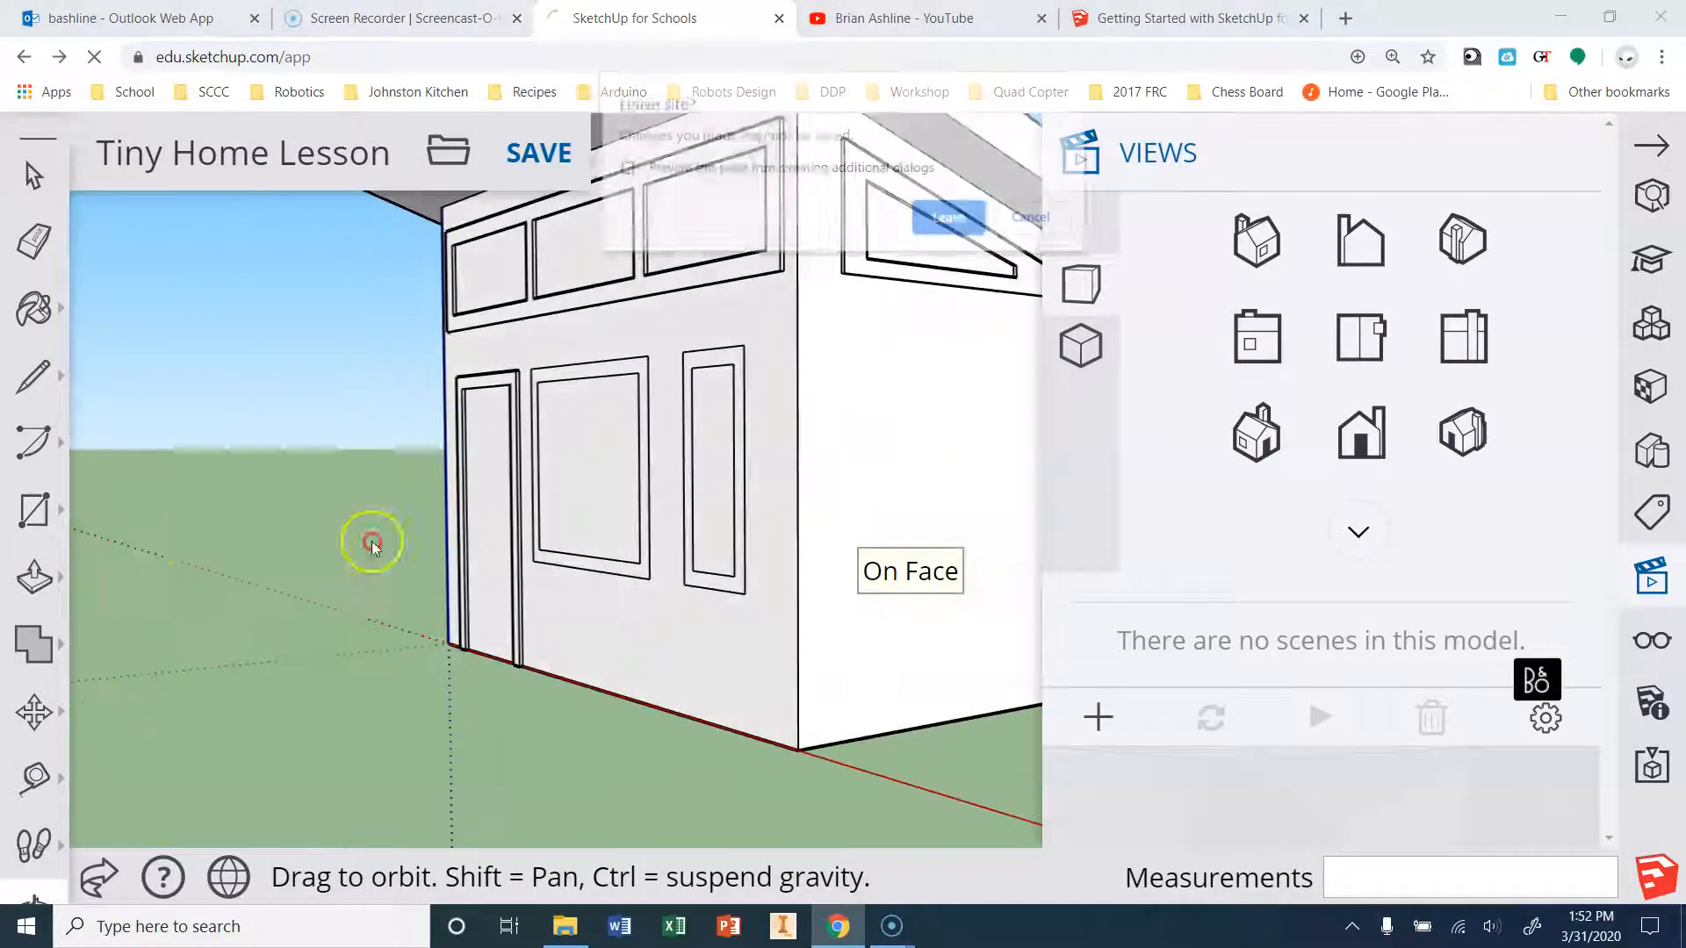
pyautogui.click(1048, 222)
pyautogui.moveTo(414, 413)
pyautogui.mouseDown(button='middle')
pyautogui.moveTo(83, 489)
pyautogui.moveTo(690, 540)
pyautogui.moveTo(414, 571)
pyautogui.moveTo(501, 501)
pyautogui.moveTo(451, 554)
pyautogui.moveTo(508, 509)
pyautogui.moveTo(504, 537)
pyautogui.mouseUp(button='middle')
pyautogui.click(33, 577)
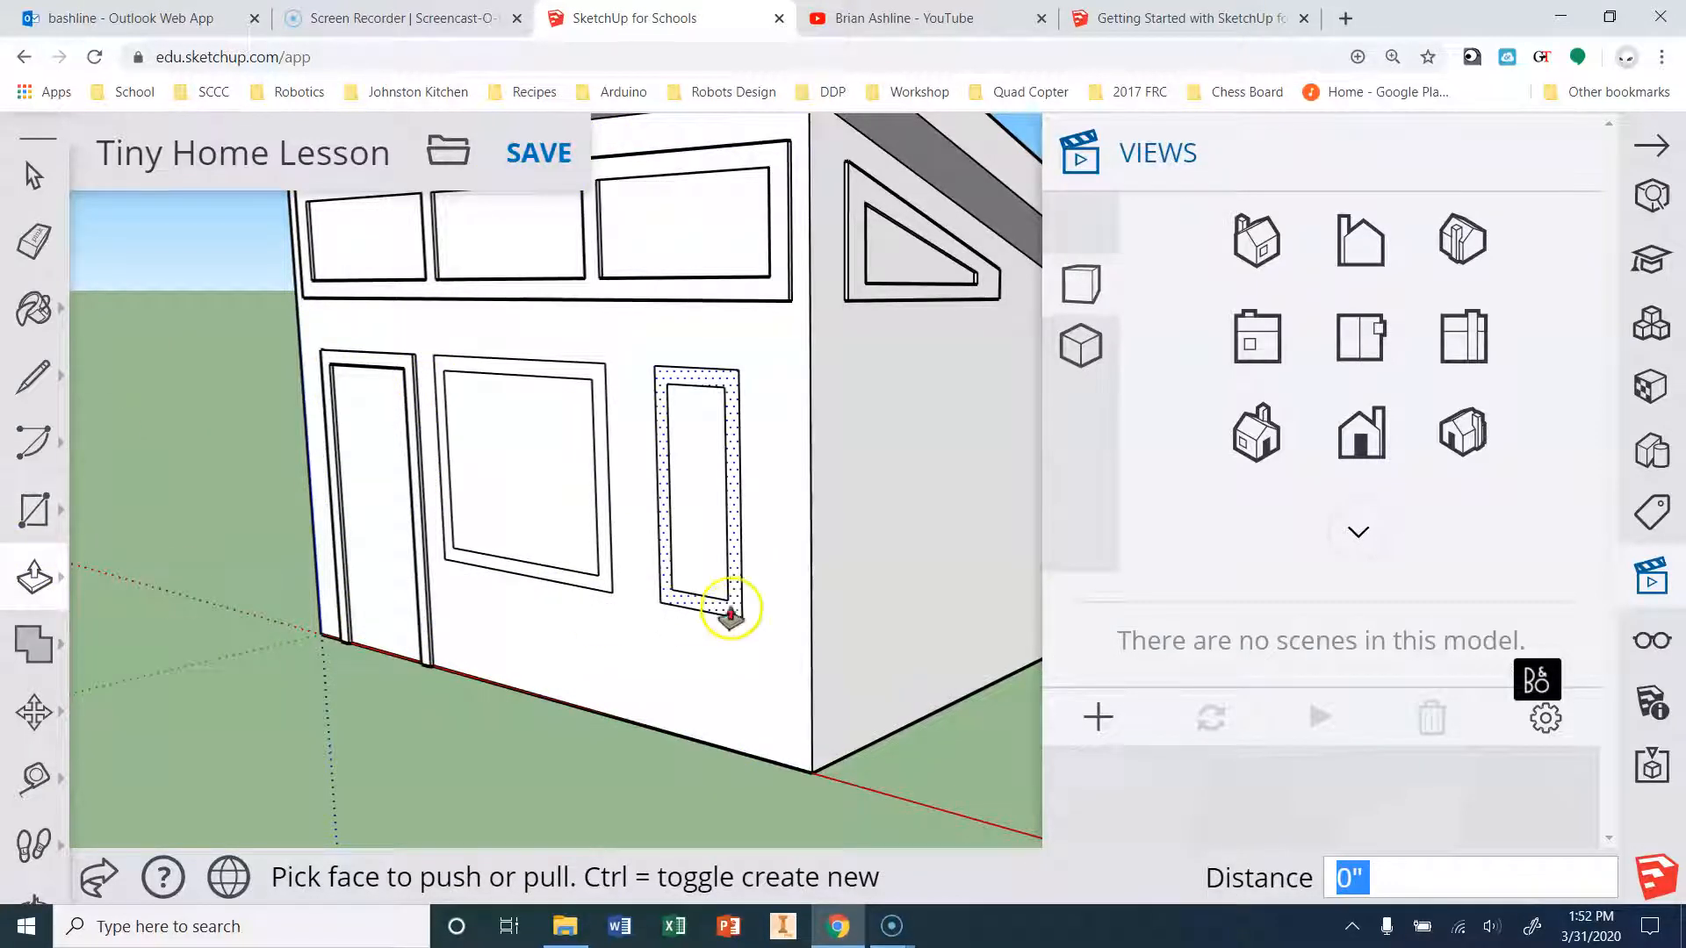
pyautogui.moveTo(591, 591); pyautogui.dragTo(557, 609)
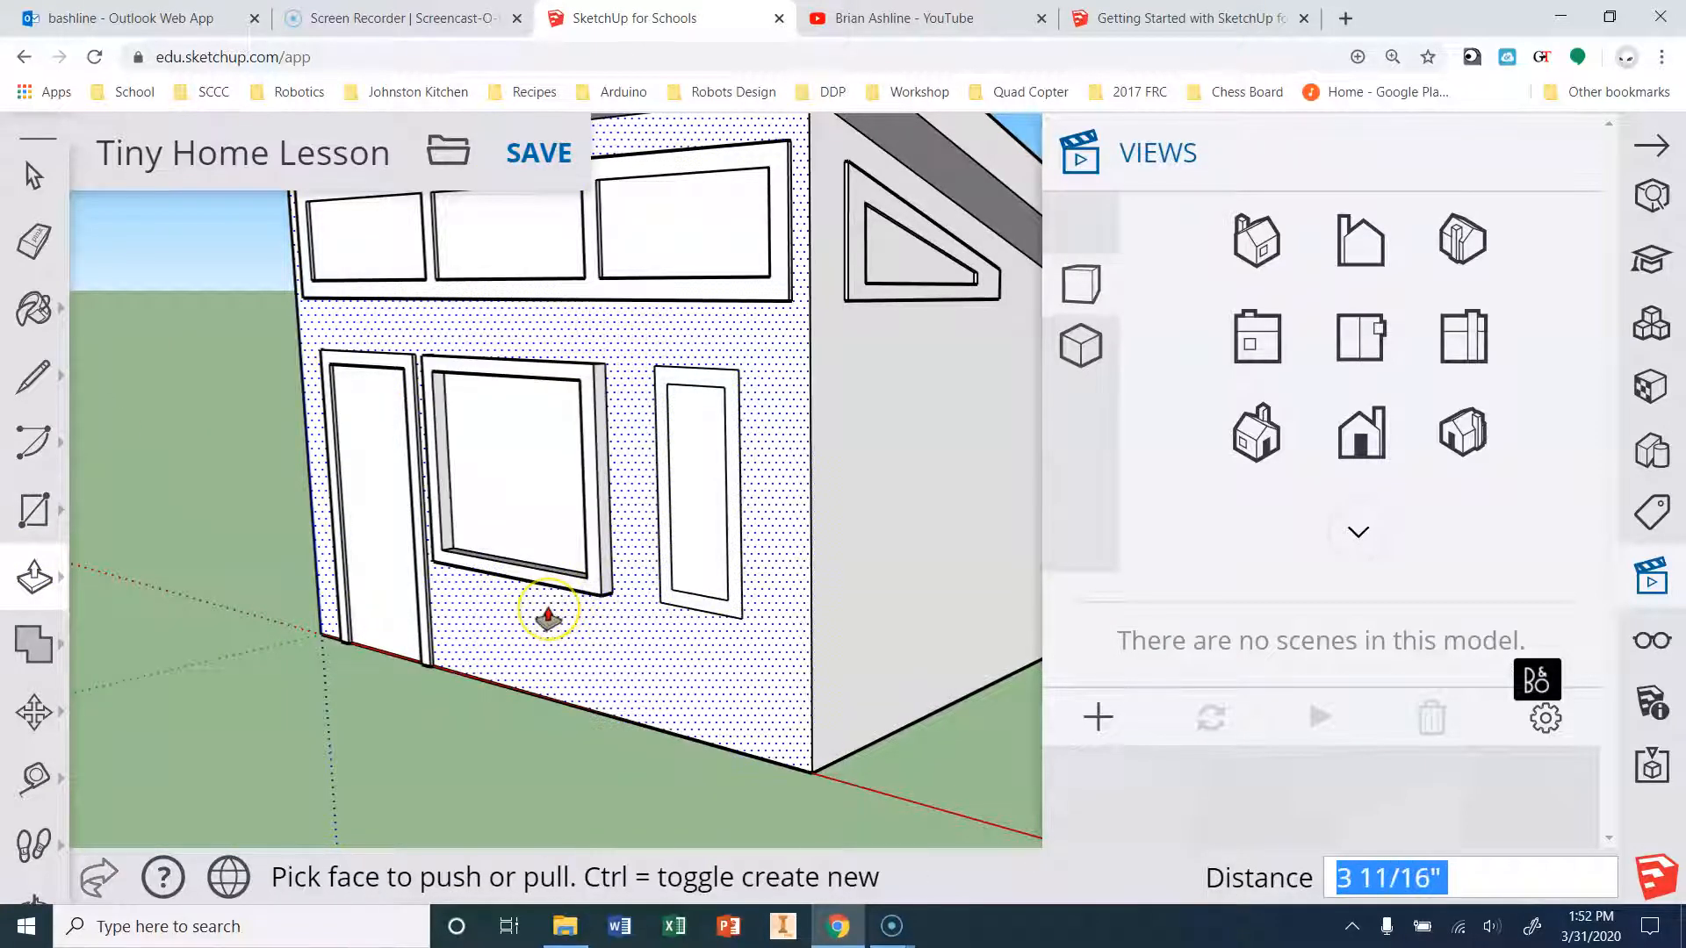
pyautogui.write('1')
pyautogui.press('Return')
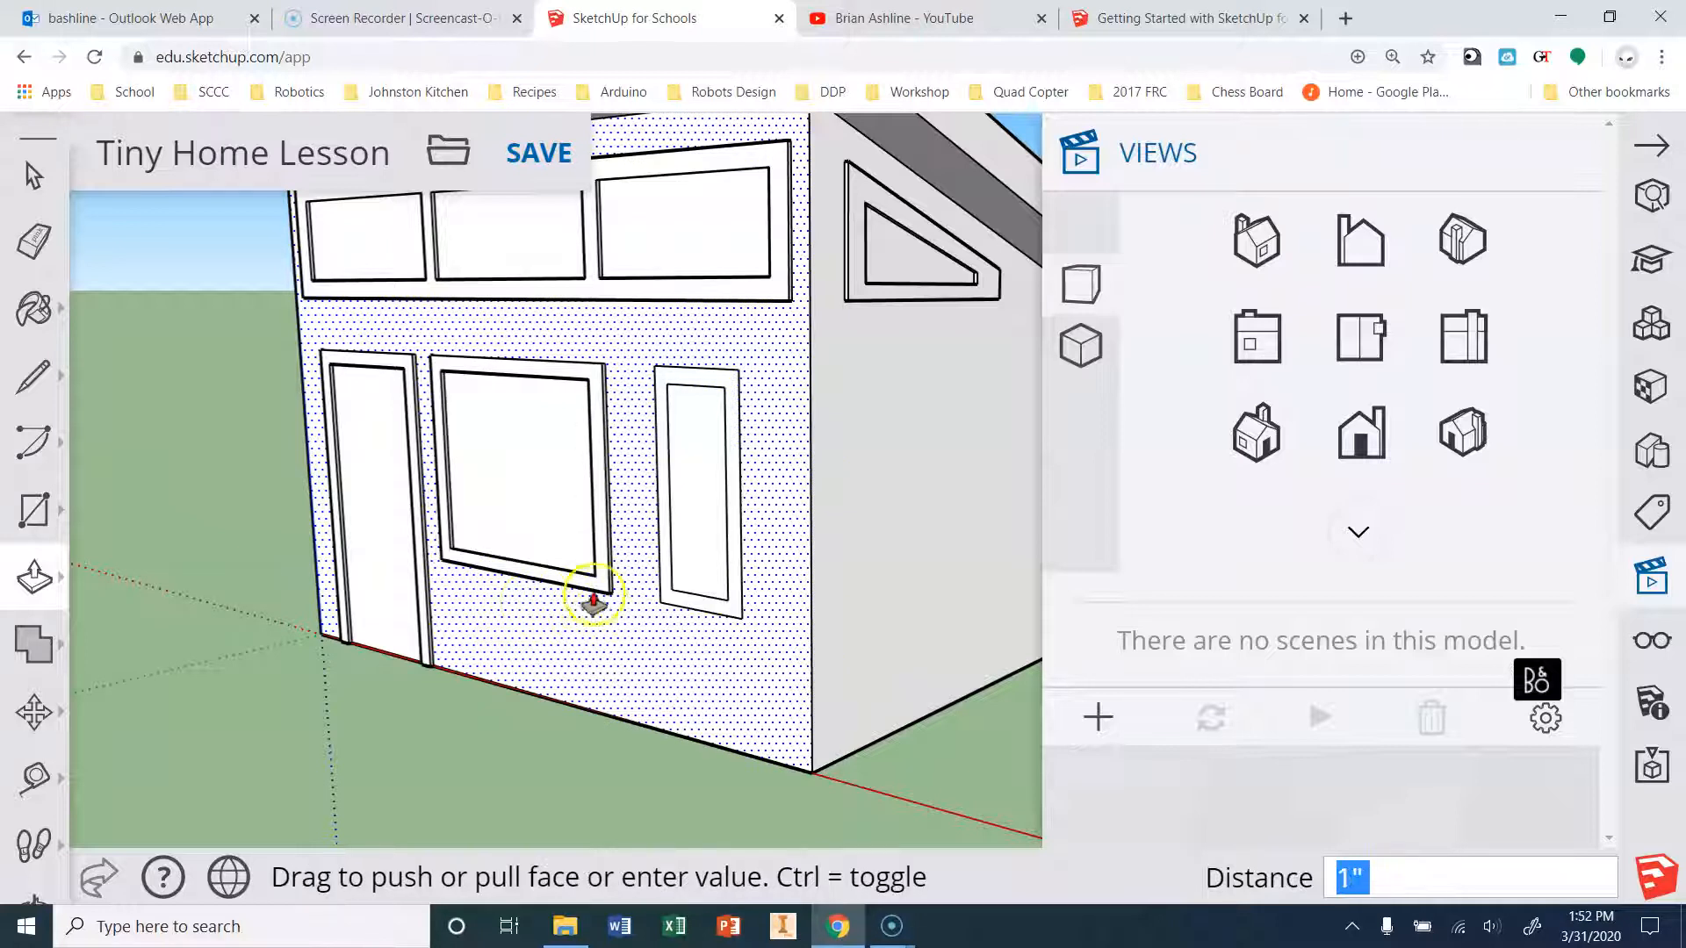
# Push/Pull the narrow front window's frame outward 1".
pyautogui.doubleClick(650, 604)
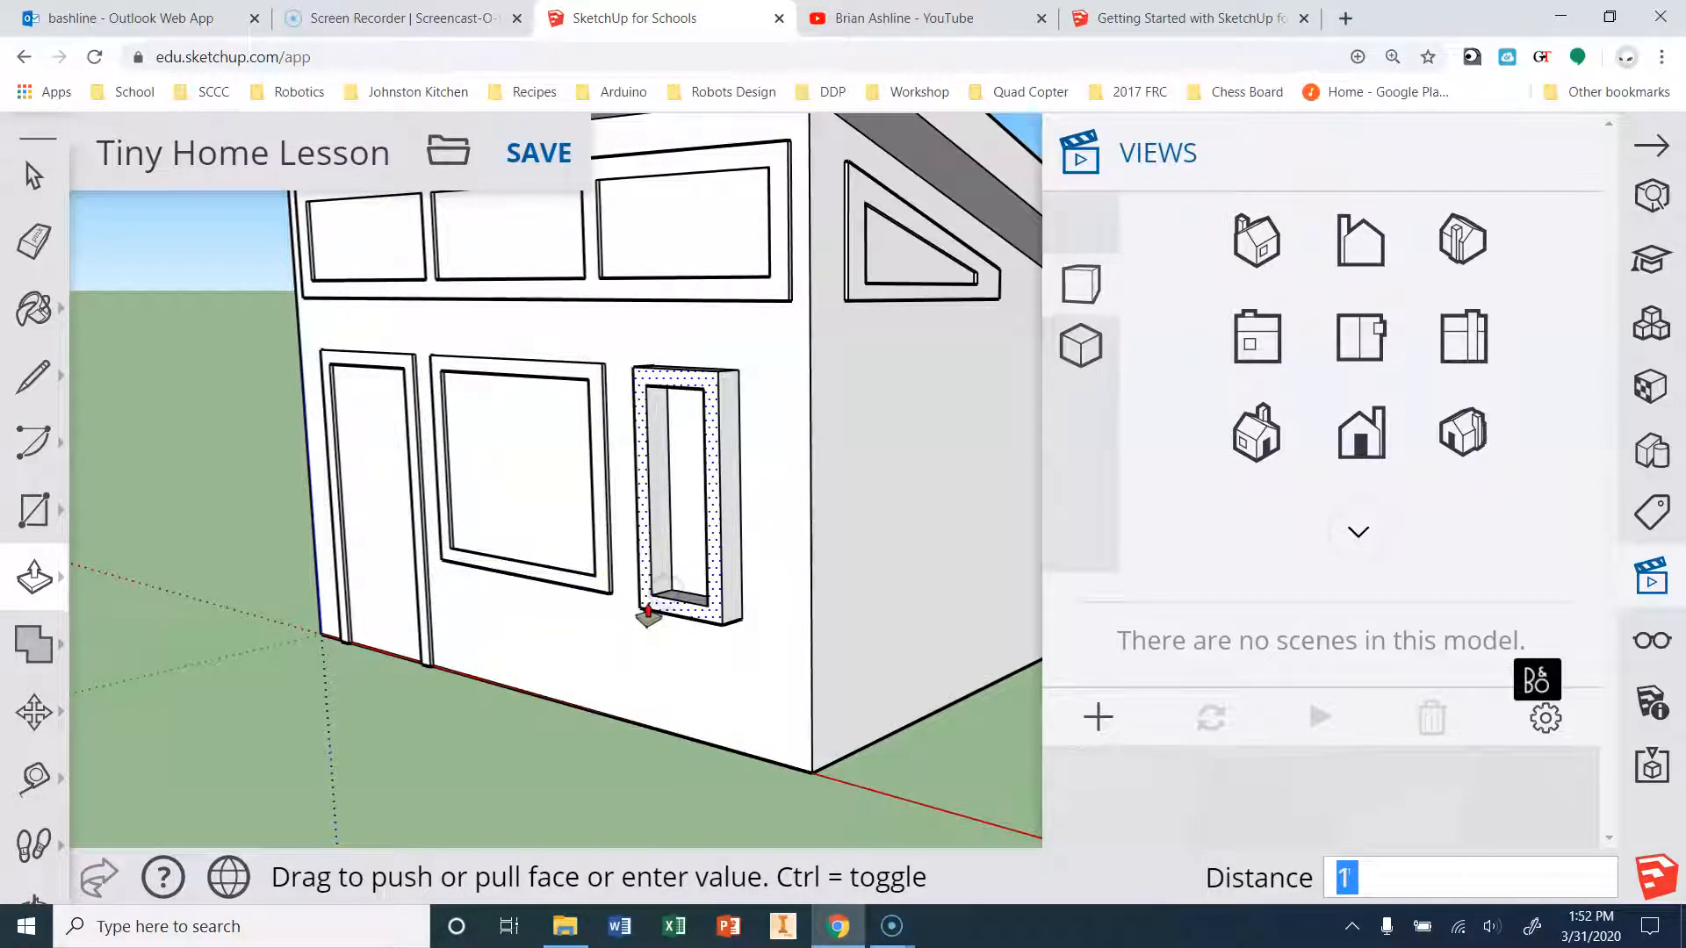
pyautogui.write('1')
pyautogui.press('Return')
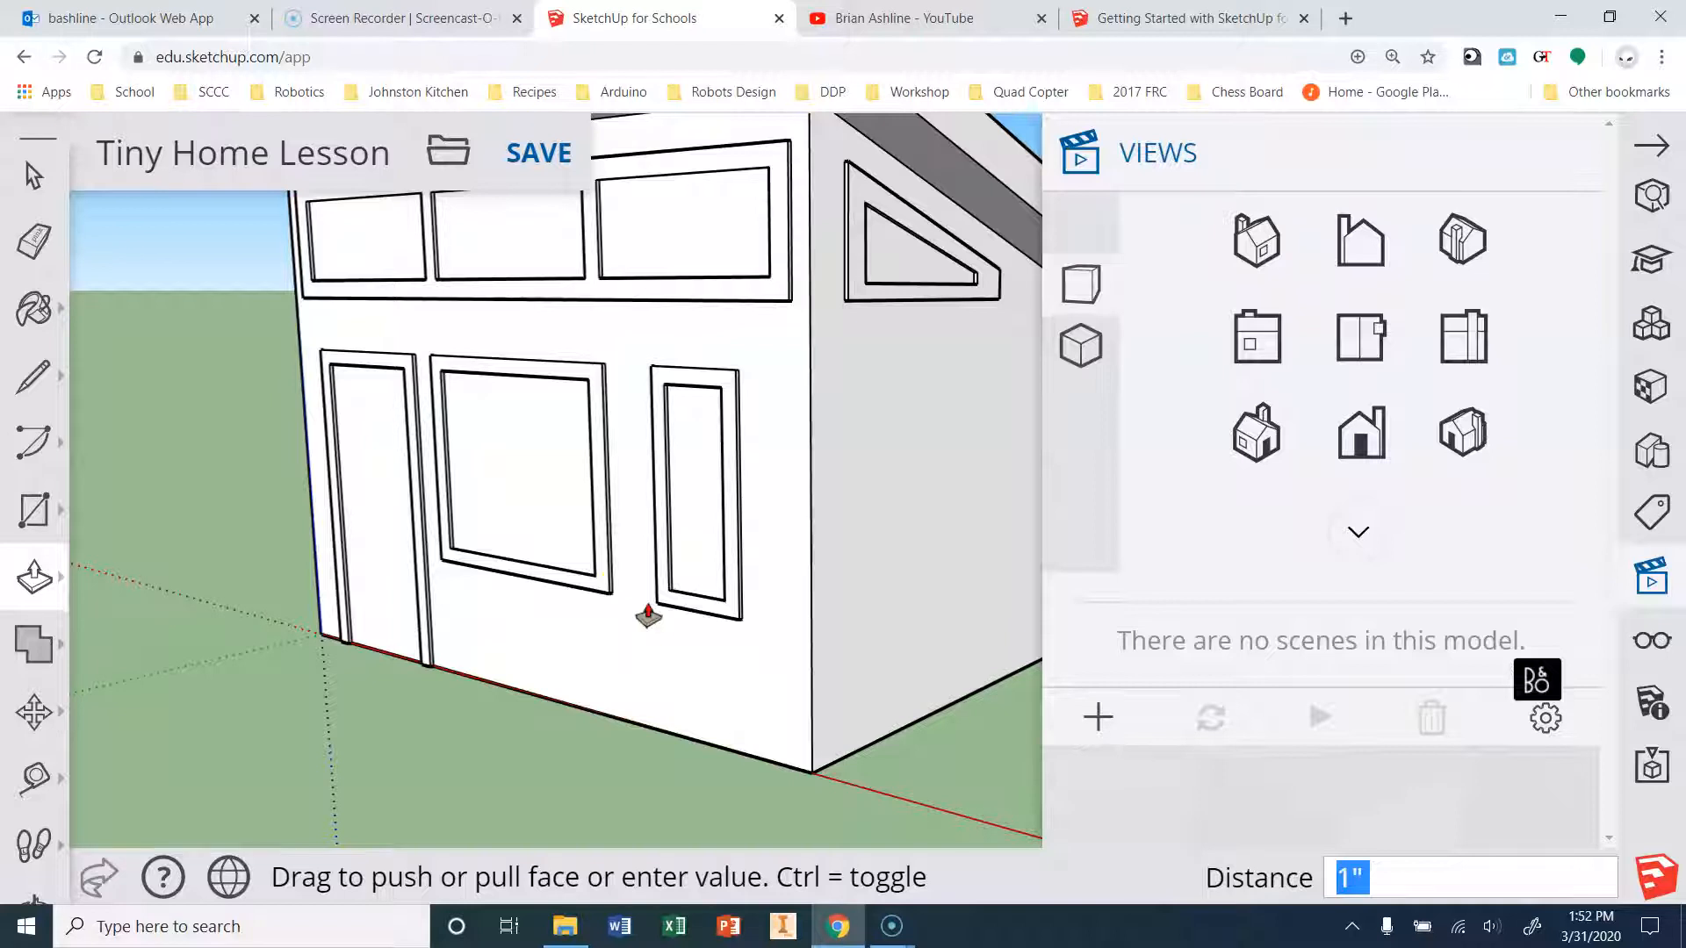
pyautogui.click(476, 514)
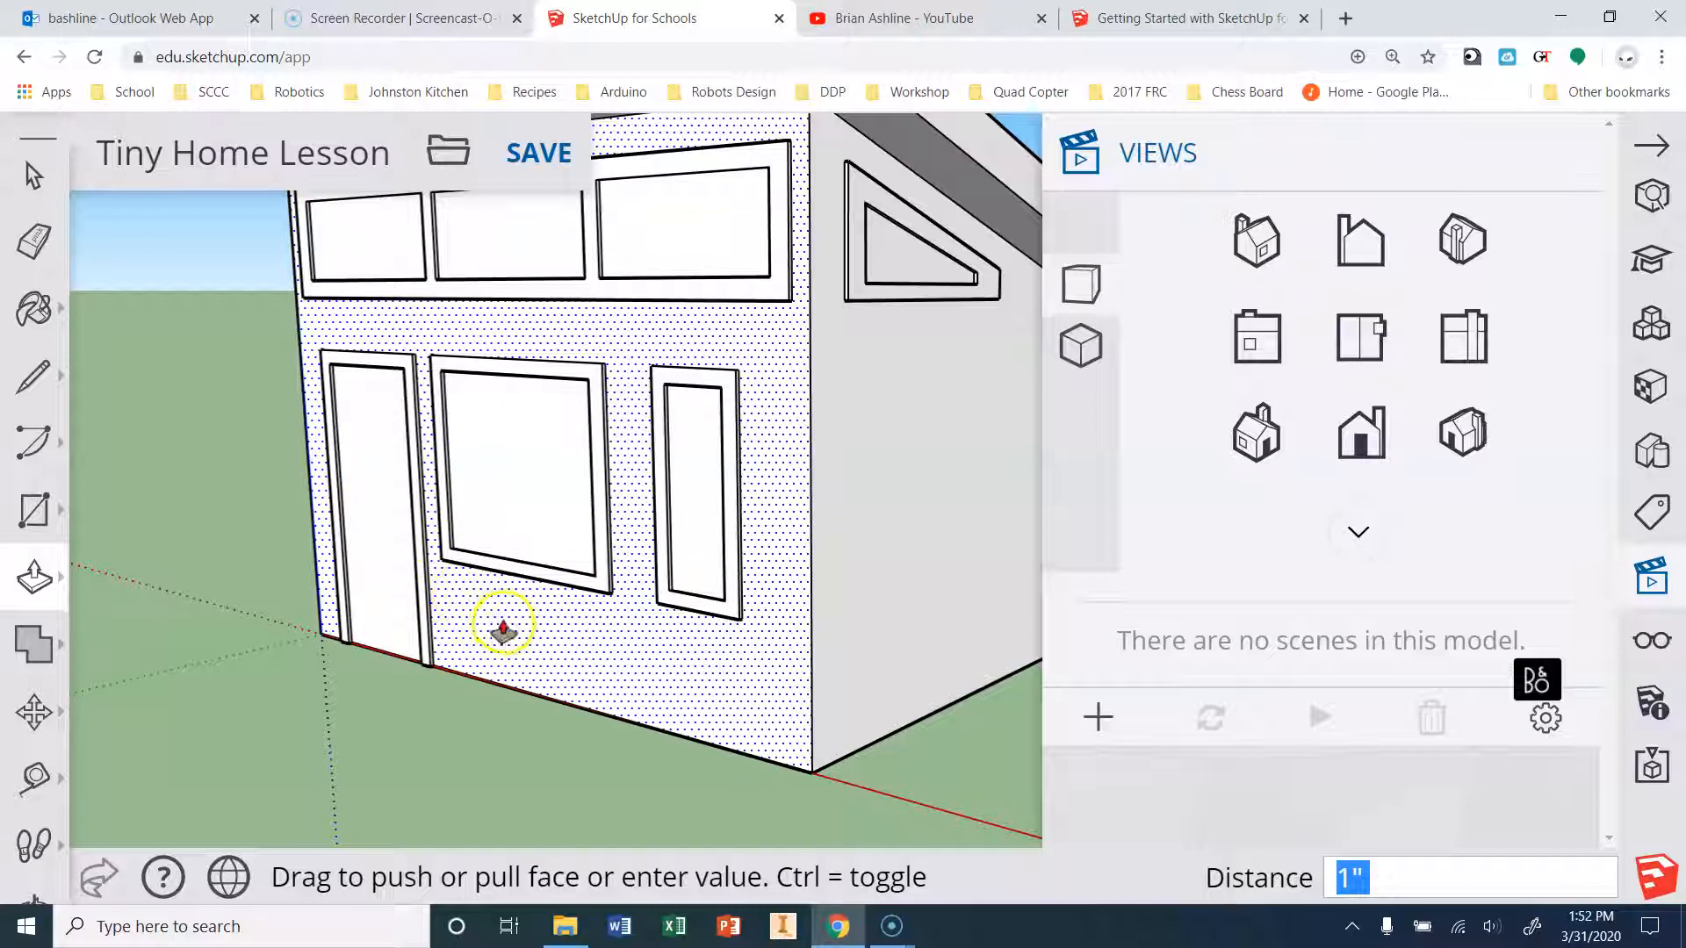
# Push/Pull the panes of the three upper front windows inward 2" each.
pyautogui.moveTo(360, 256); pyautogui.dragTo(386, 250)
pyautogui.write('2')
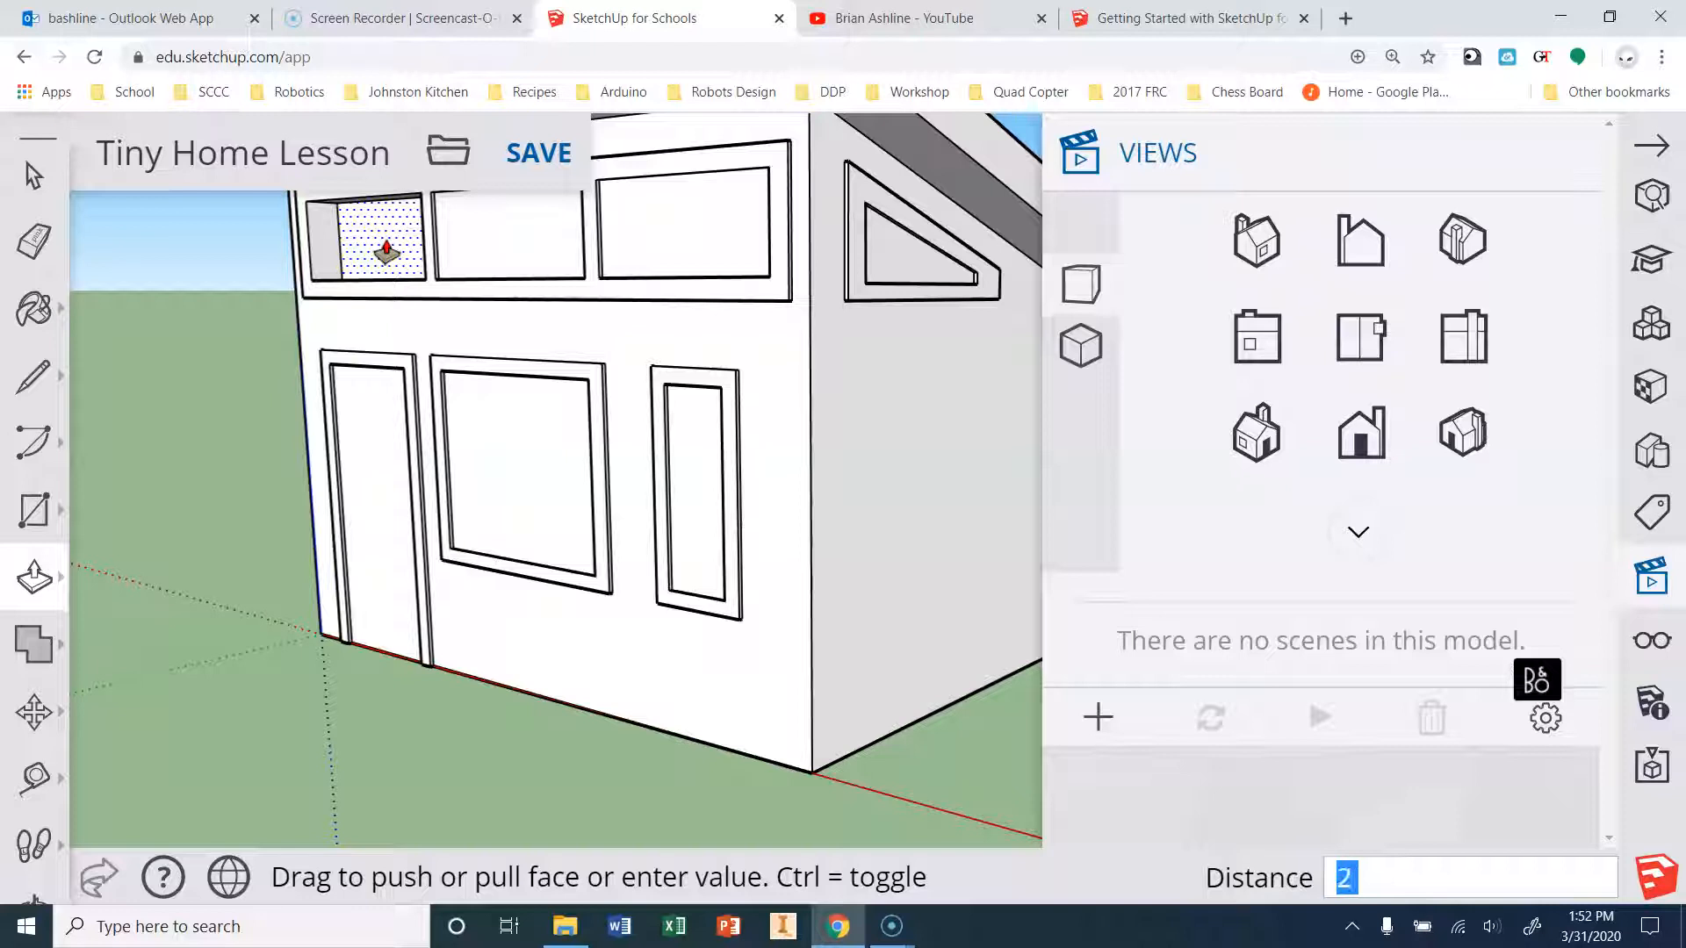
pyautogui.press('Return')
pyautogui.moveTo(456, 253); pyautogui.dragTo(529, 241)
pyautogui.write('2')
pyautogui.press('Return')
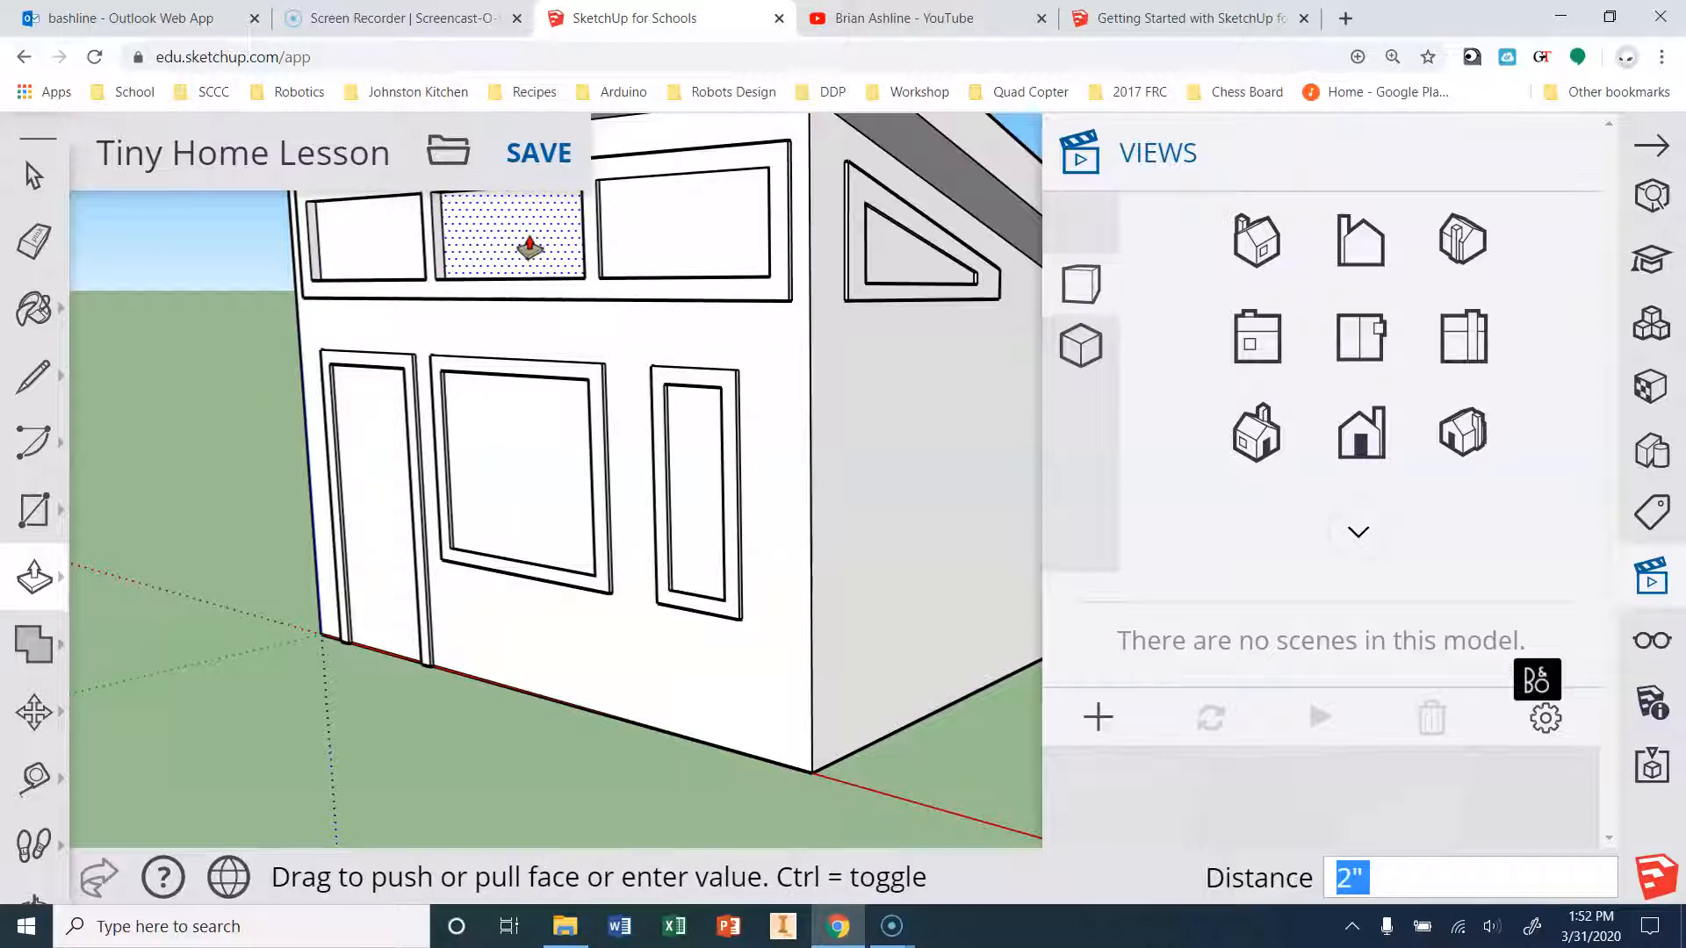
pyautogui.click(703, 253)
pyautogui.write('2')
pyautogui.press('Return')
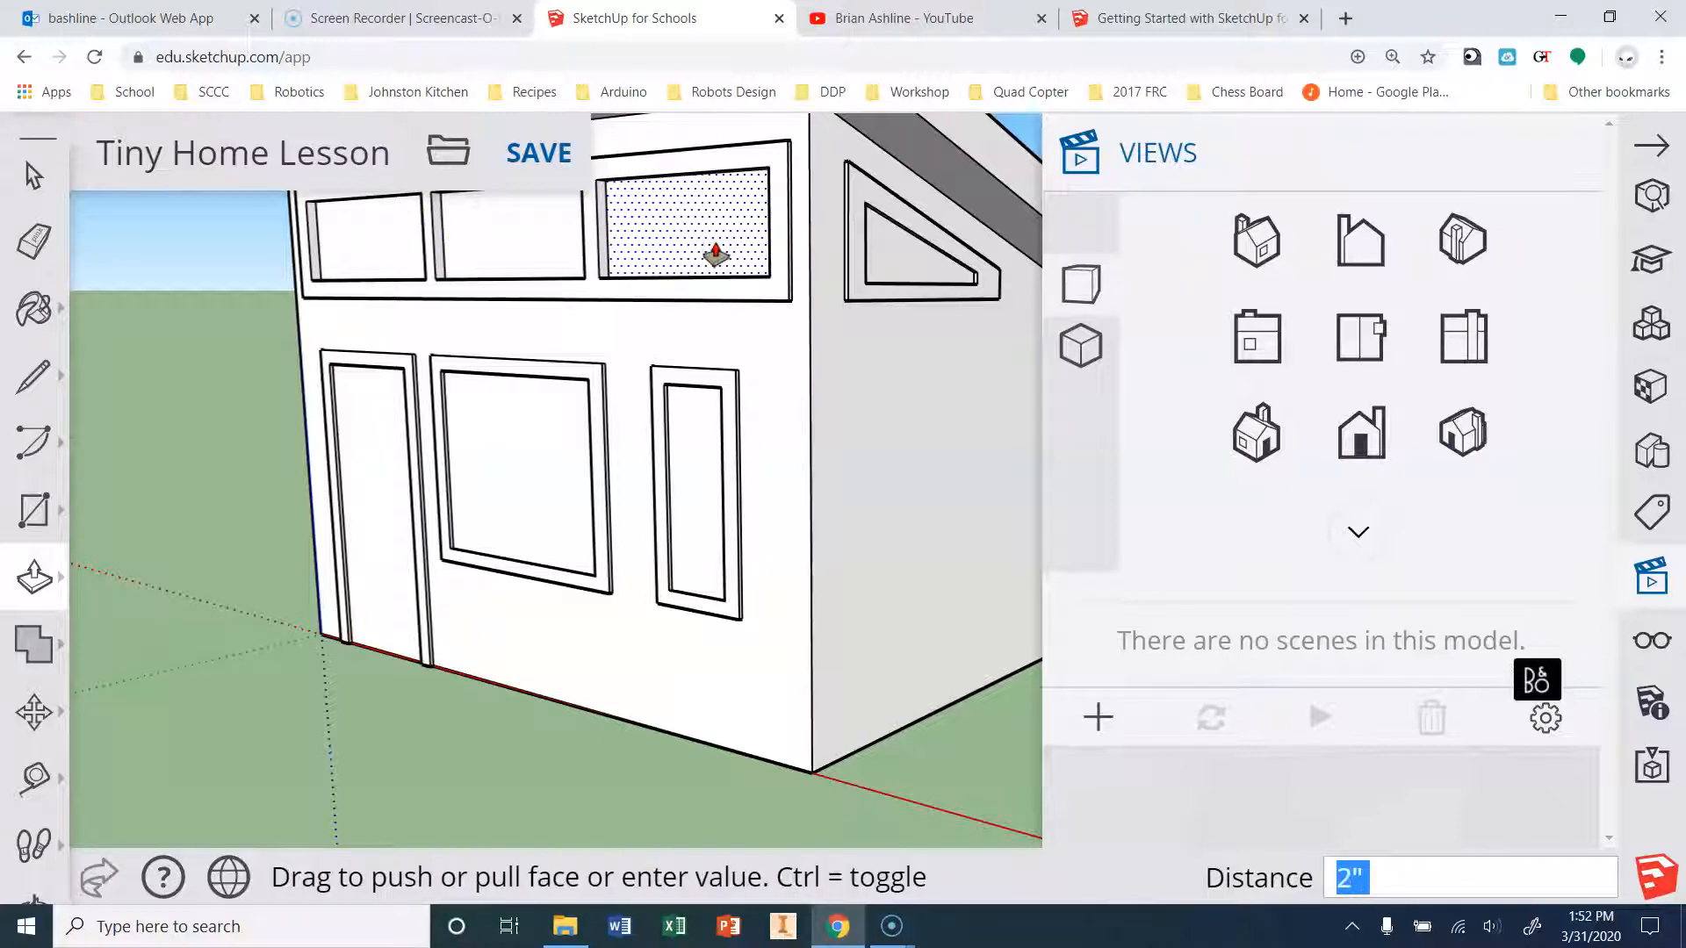
# Push/Pull the panes of the large and narrow lower front windows inward 2" each.
pyautogui.moveTo(520, 467); pyautogui.dragTo(532, 465)
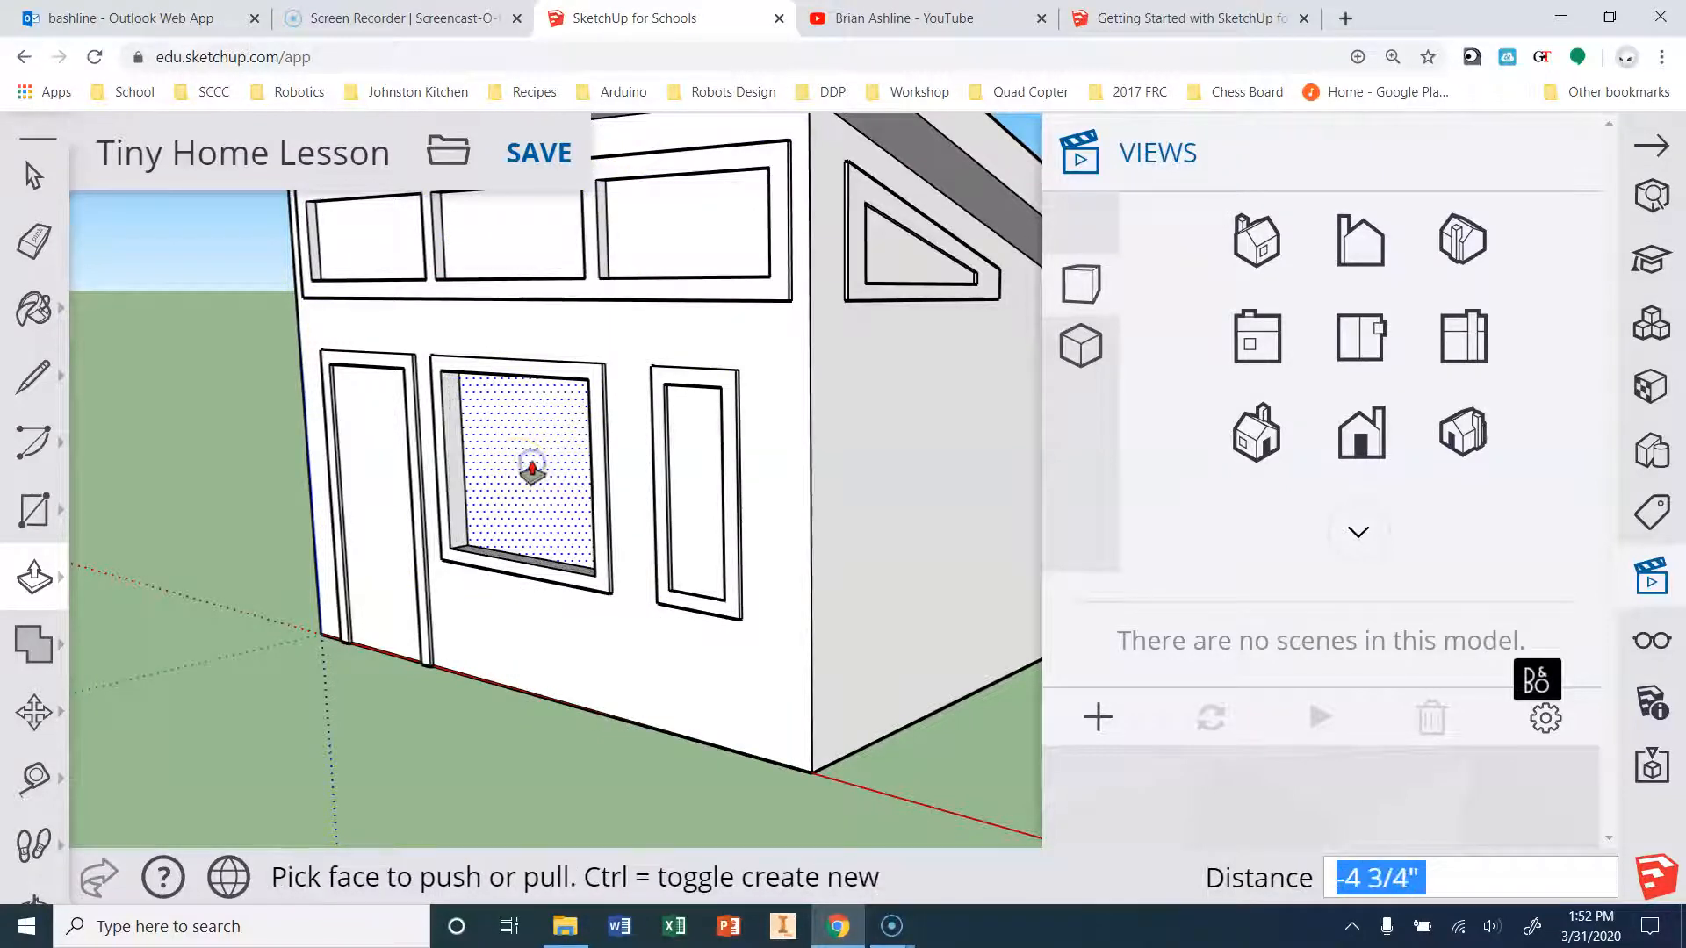
pyautogui.write('2')
pyautogui.press('Return')
pyautogui.click(532, 471)
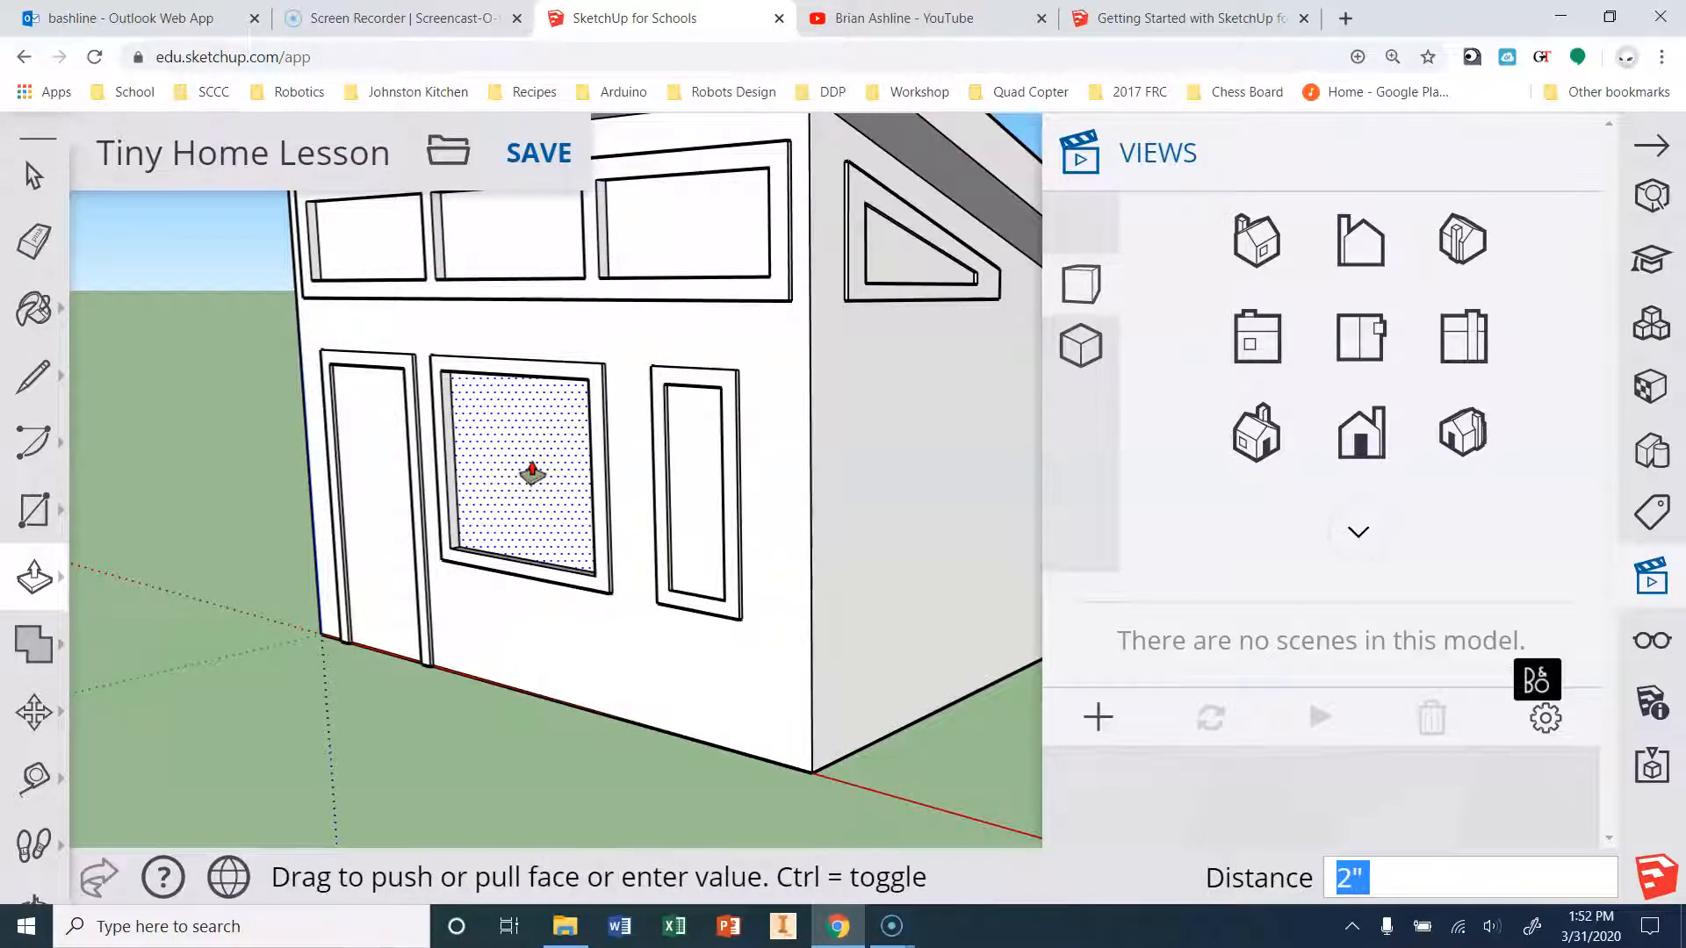
pyautogui.write('2')
pyautogui.press('Return')
pyautogui.click(700, 468)
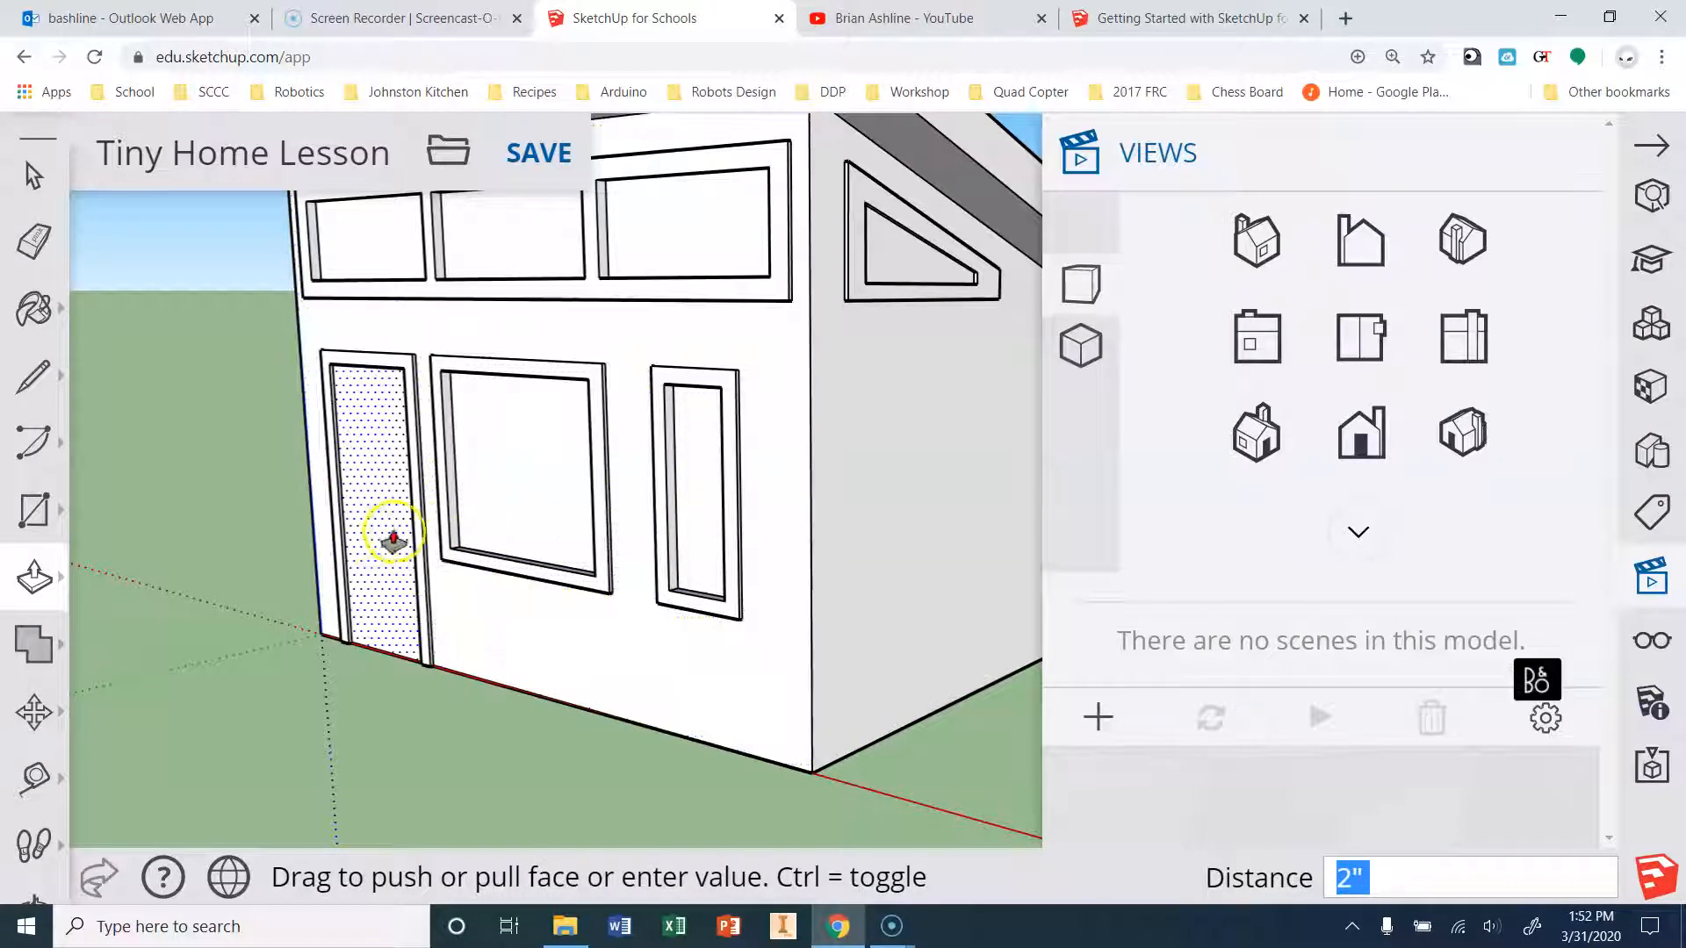
# Push/Pull the front door panel and the sloped upper window's pane on the side wall farther from the door inward 2" each.
pyautogui.moveTo(374, 522); pyautogui.dragTo(391, 517)
pyautogui.write('2')
pyautogui.press('Return')
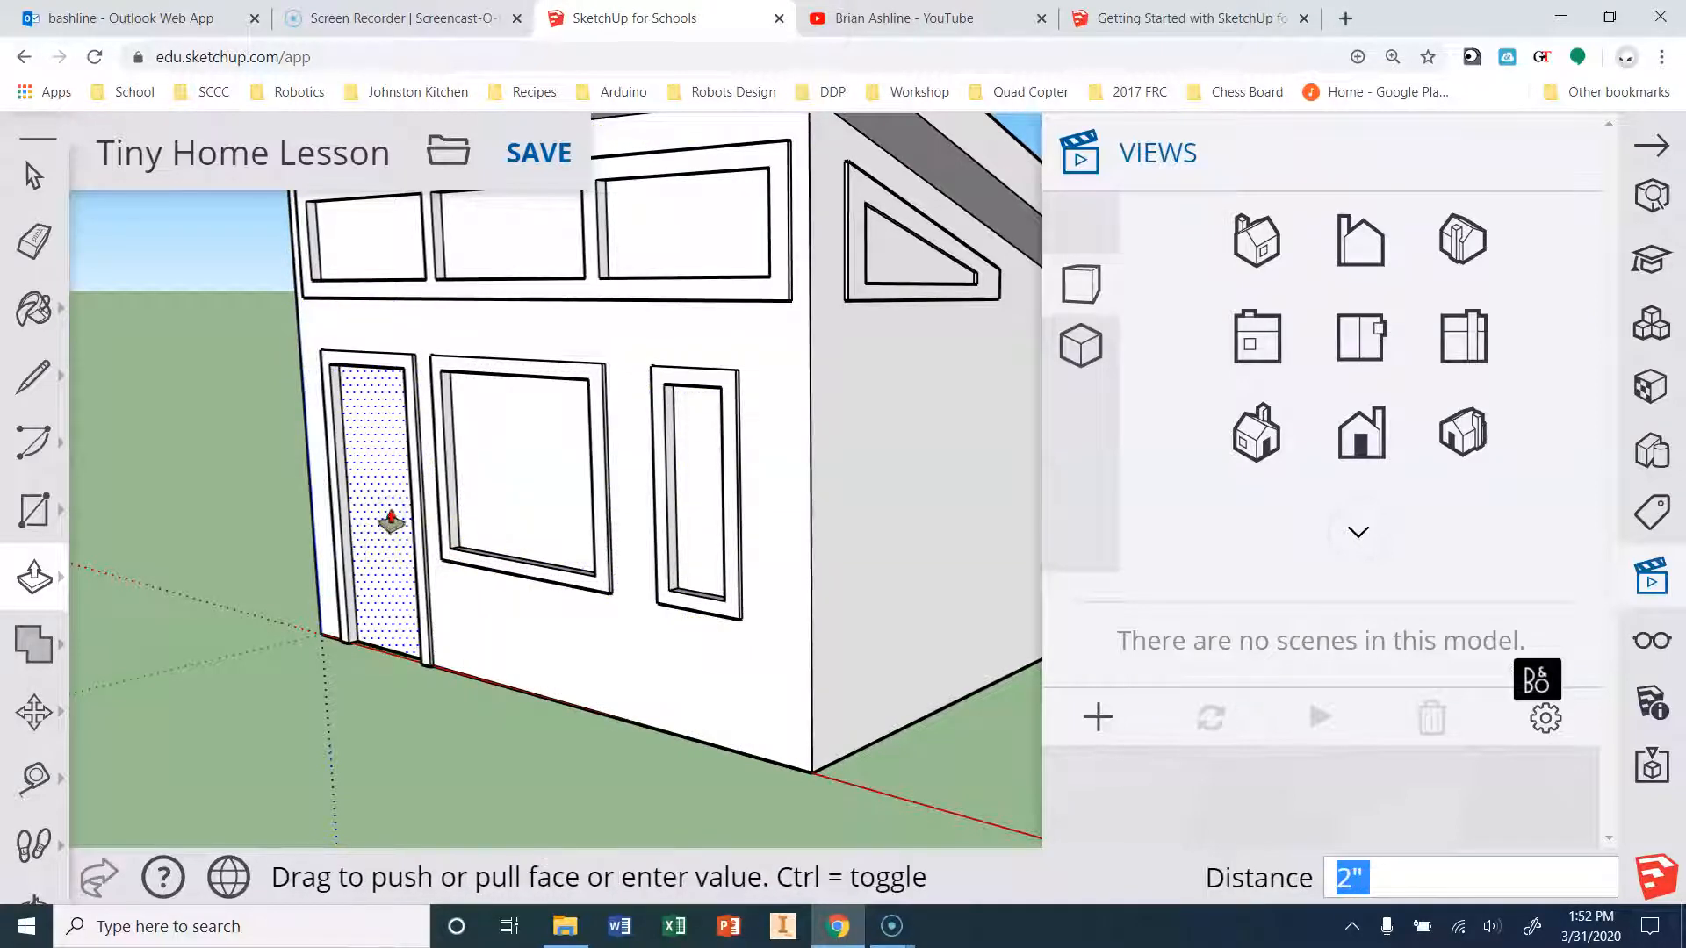
pyautogui.write('2')
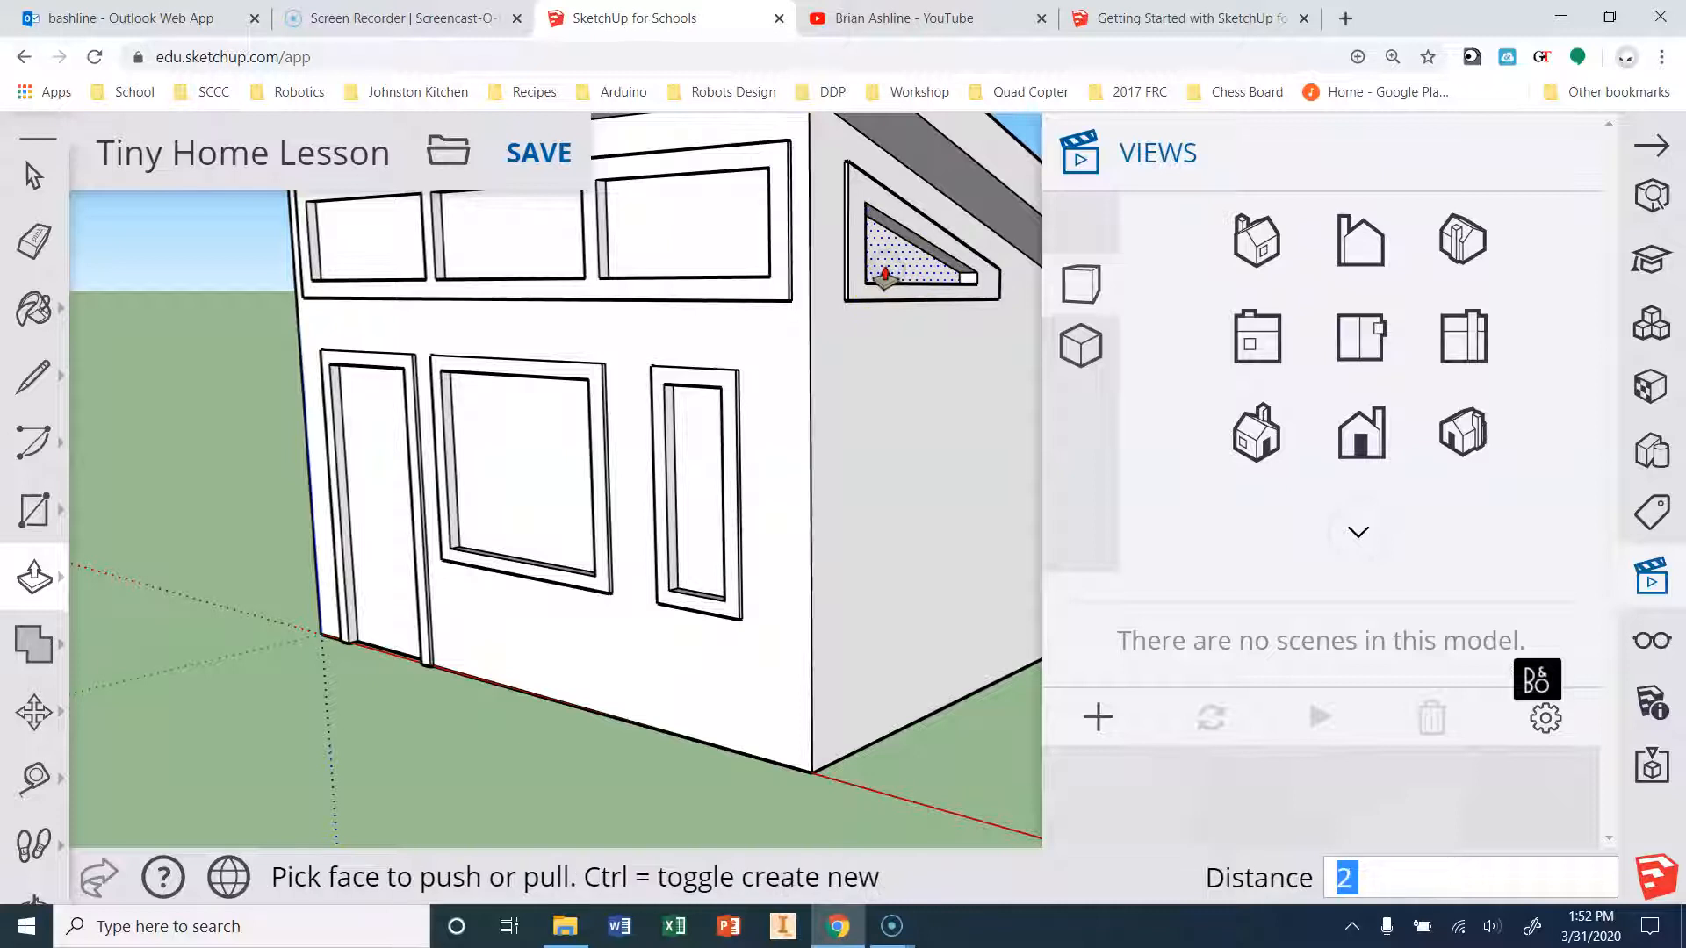
pyautogui.press('Return')
# Try to recess the panes of both rectangular windows on the side wall next to the door 2" each.
pyautogui.moveTo(249, 708); pyautogui.dragTo(948, 737, button='middle')
pyautogui.click(517, 606)
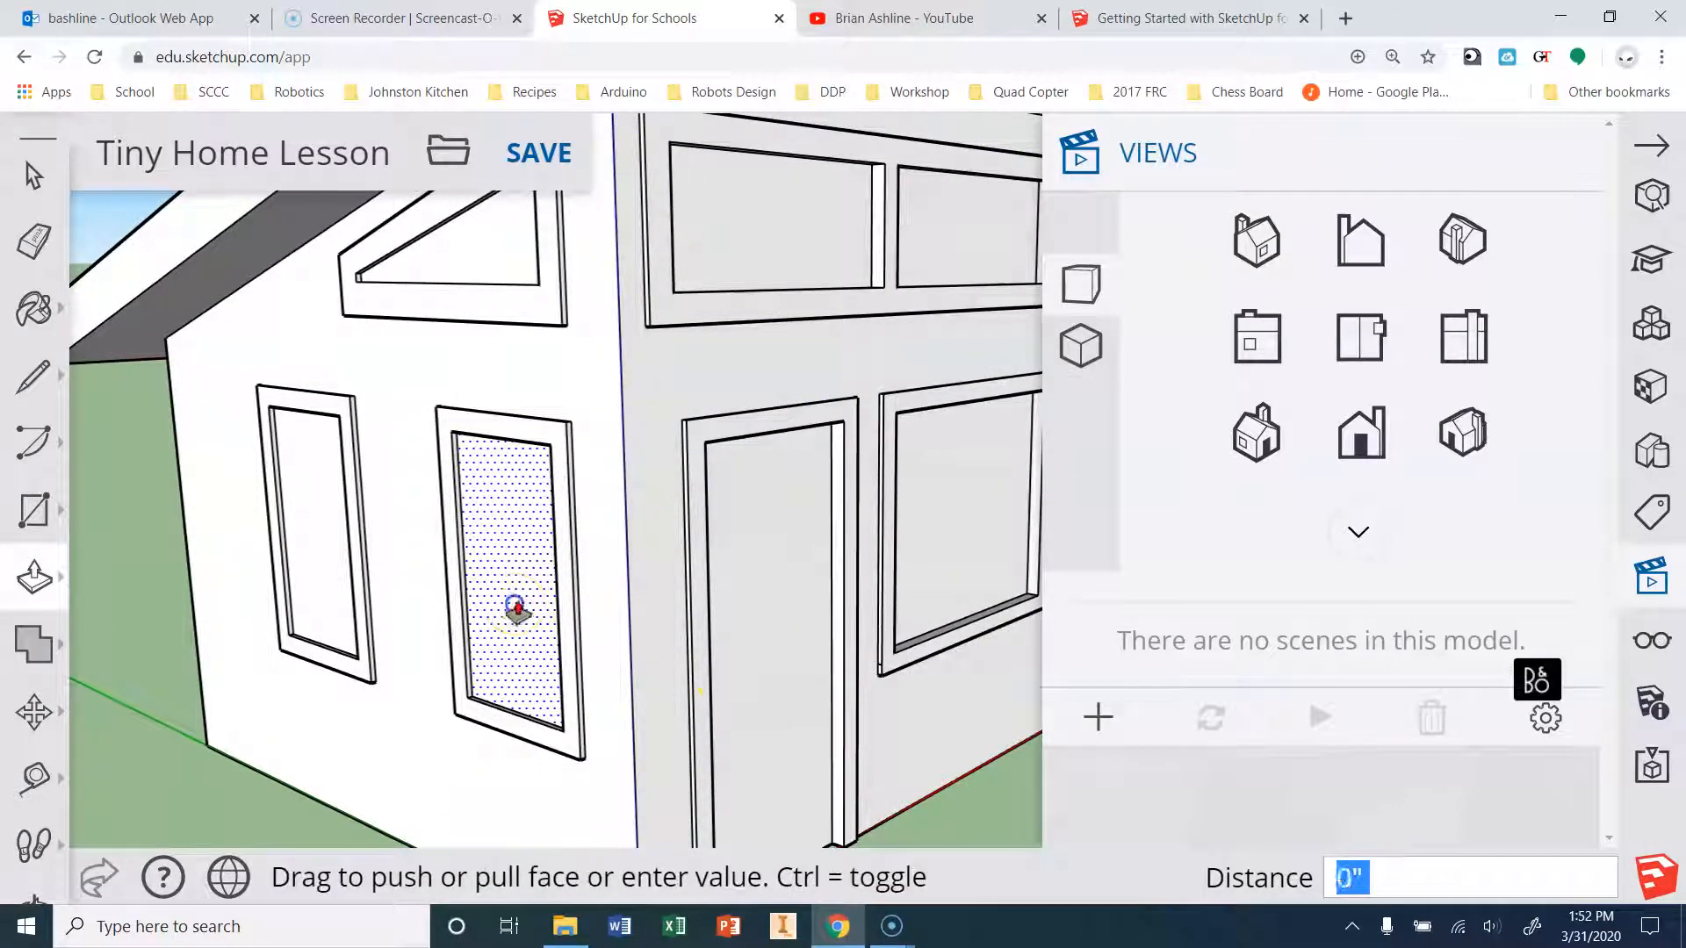
pyautogui.write('2')
pyautogui.press('Return')
pyautogui.click(343, 579)
pyautogui.write('2')
pyautogui.press('Return')
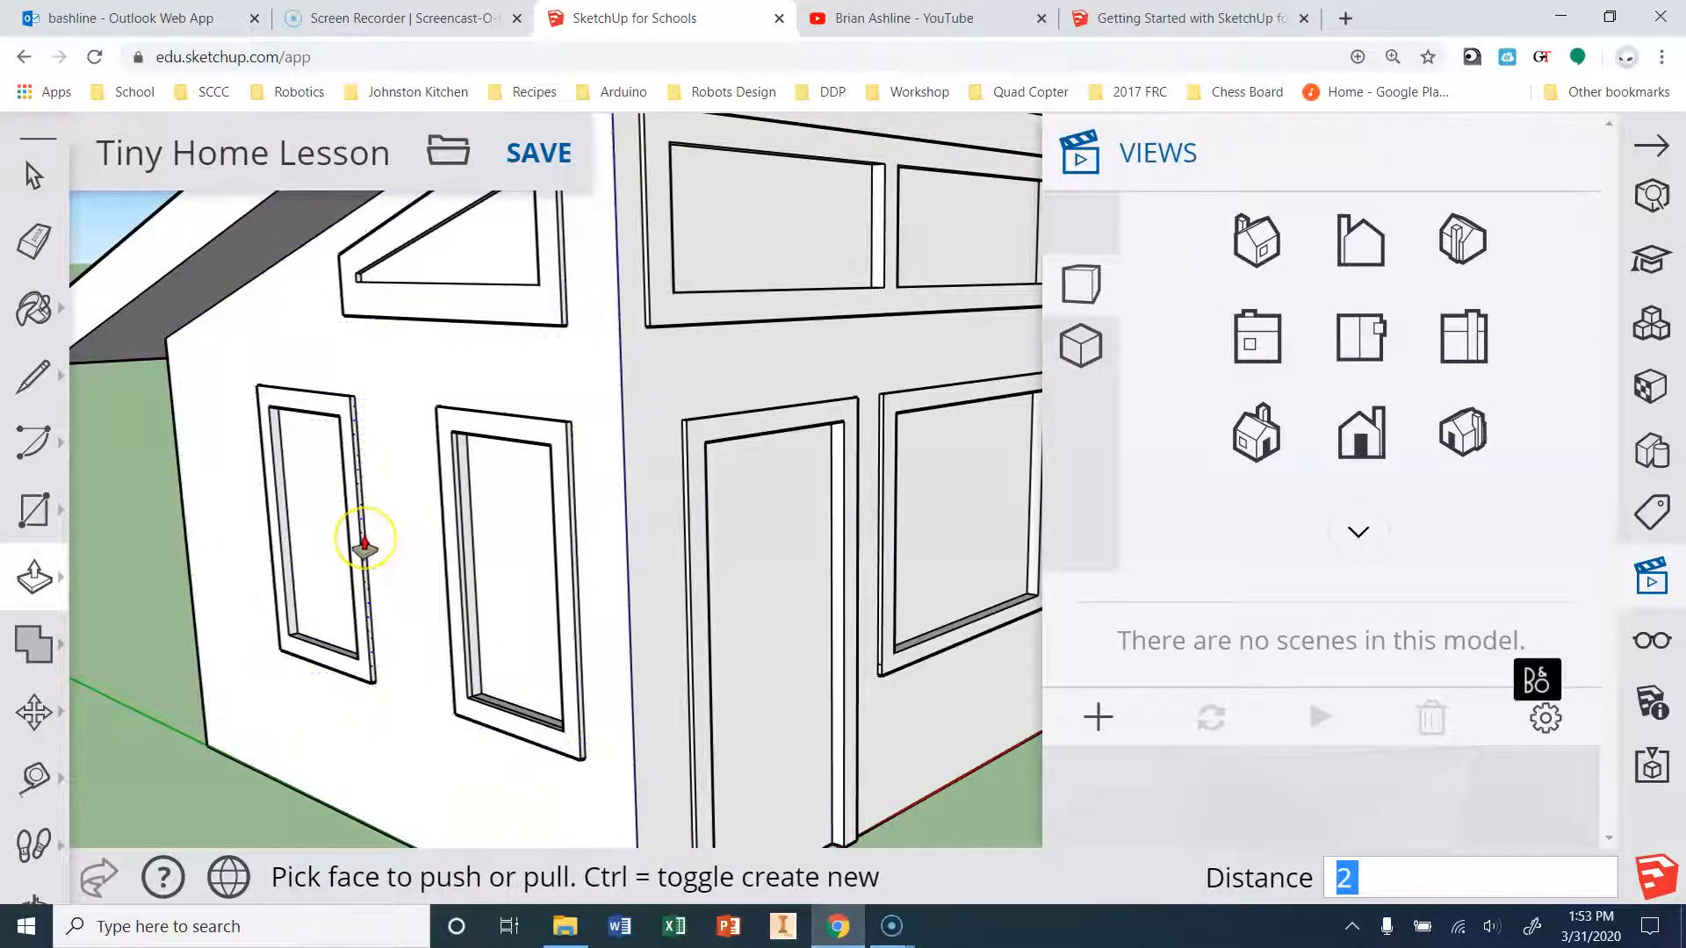
pyautogui.click(365, 545)
# Try to recess the sloped upper window's pane 2" on the same wall, and undo all of this wall's pane recesses.
pyautogui.click(452, 265)
pyautogui.write('2')
pyautogui.press('Return')
pyautogui.scroll(-2, 499, 751)
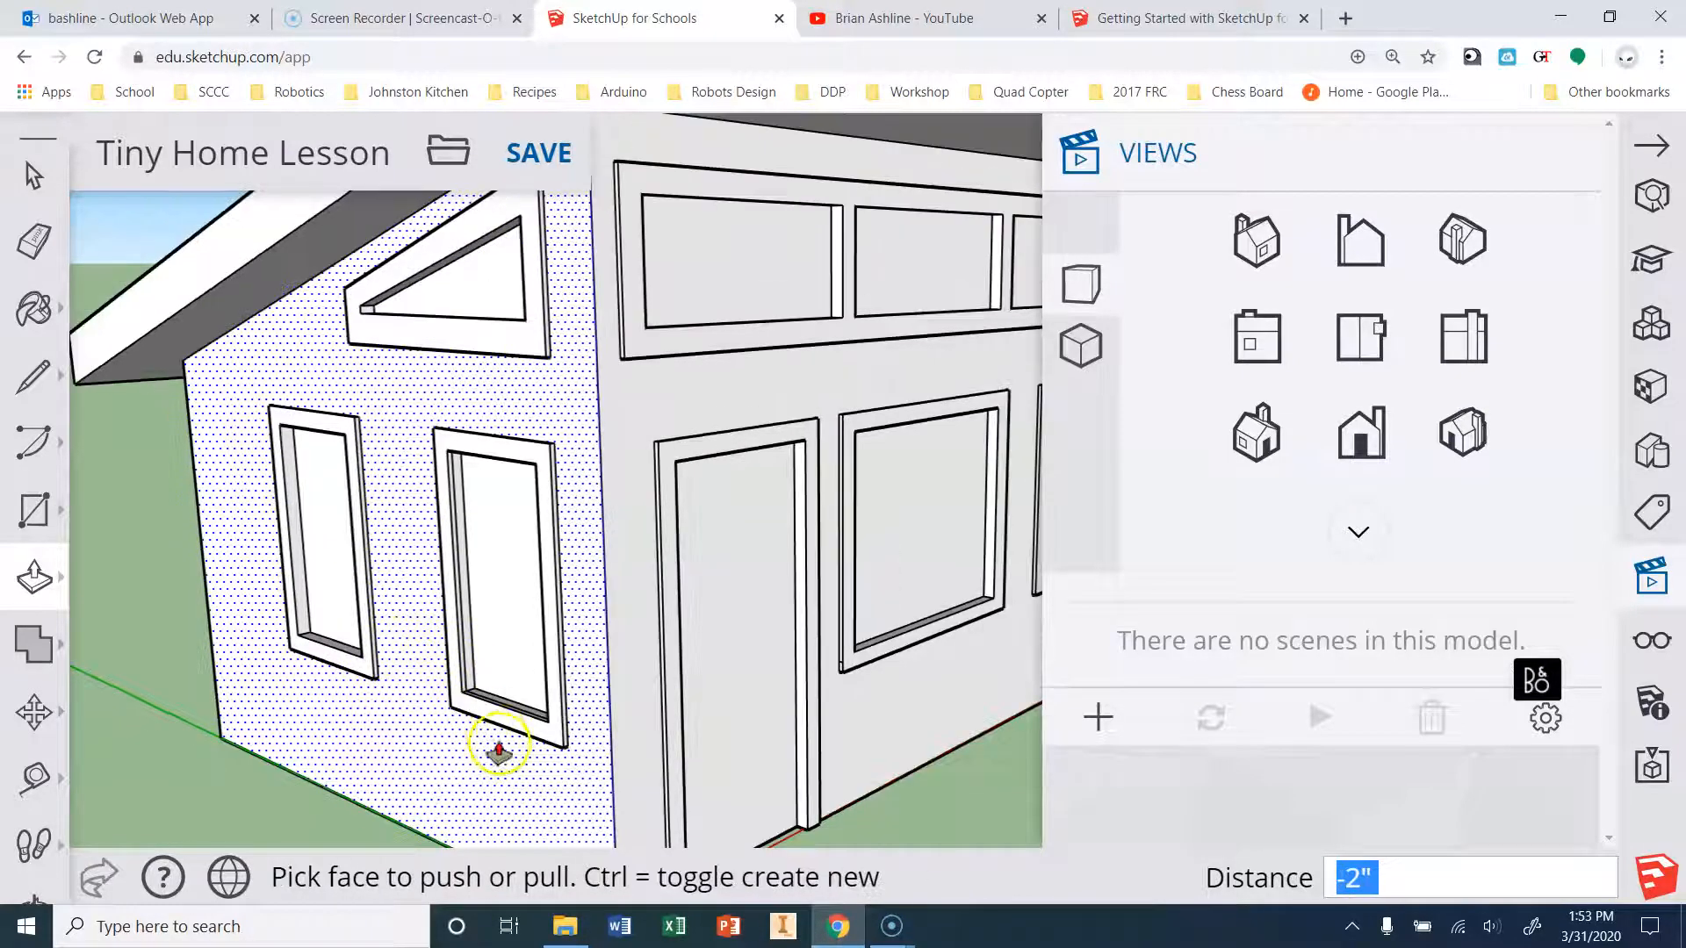
pyautogui.hotkey('ctrl', 'z')
pyautogui.hotkey('ctrl', 'z')
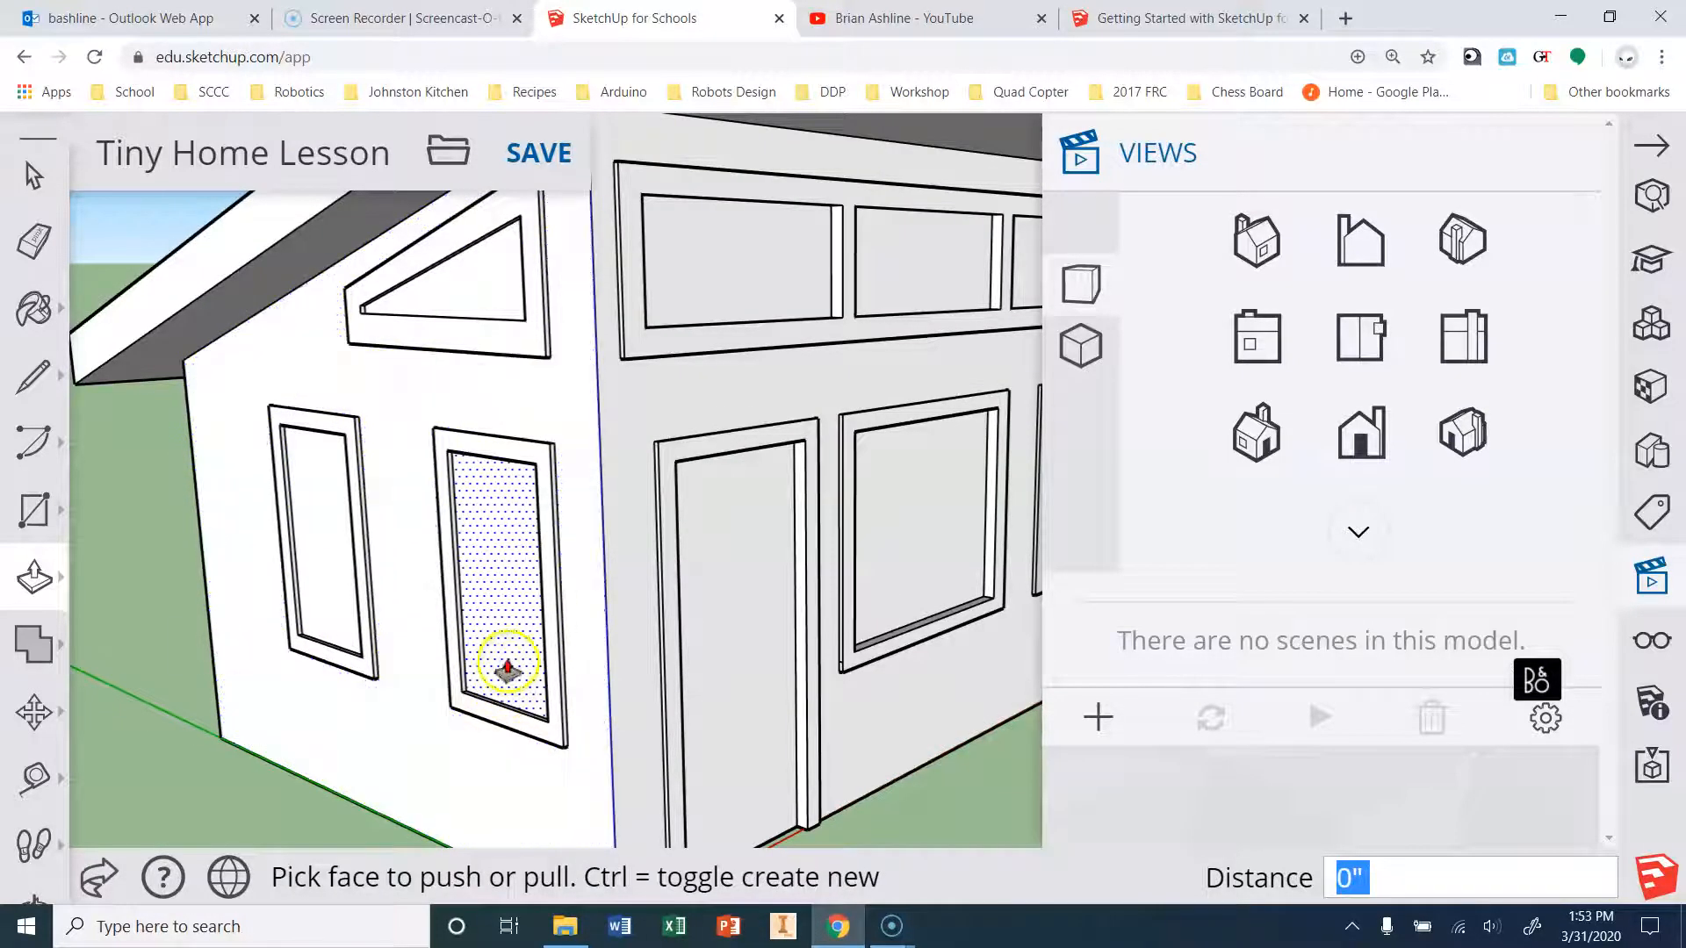
# Push/Pull the panes of both rectangular windows and the sloped upper window on the side wall next to the door inward 2" each.
pyautogui.click(500, 670)
pyautogui.click(519, 655)
pyautogui.write('2')
pyautogui.press('Return')
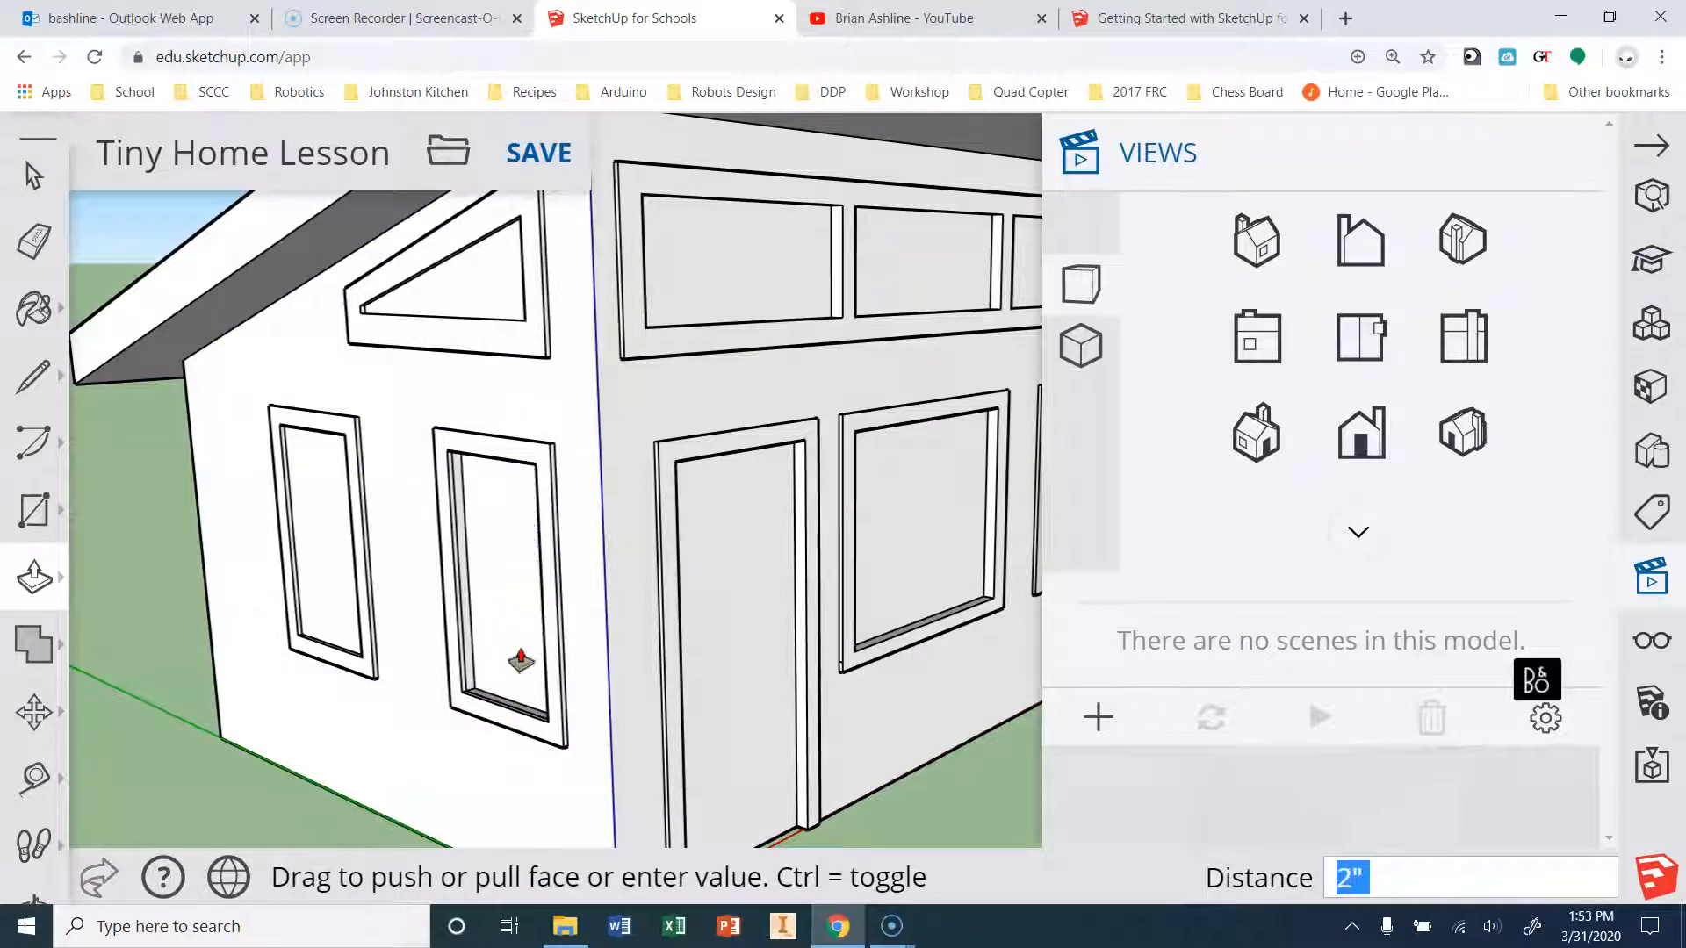
pyautogui.click(305, 592)
pyautogui.click(330, 593)
pyautogui.write('2')
pyautogui.press('Return')
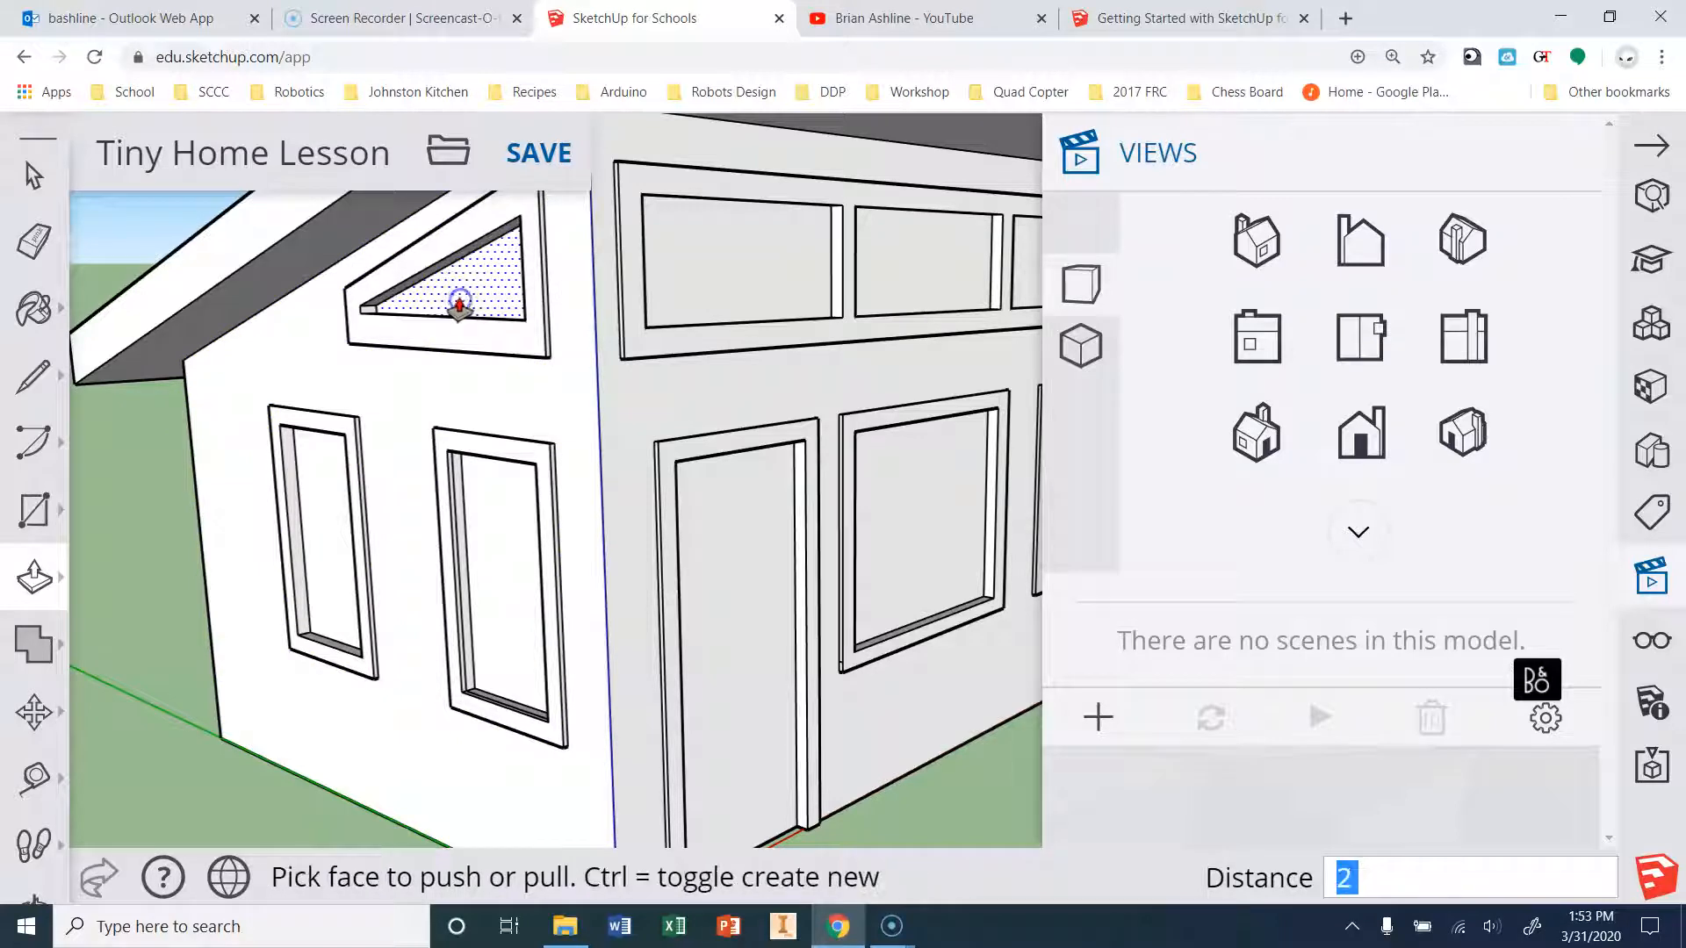
pyautogui.click(458, 306)
pyautogui.click(326, 612)
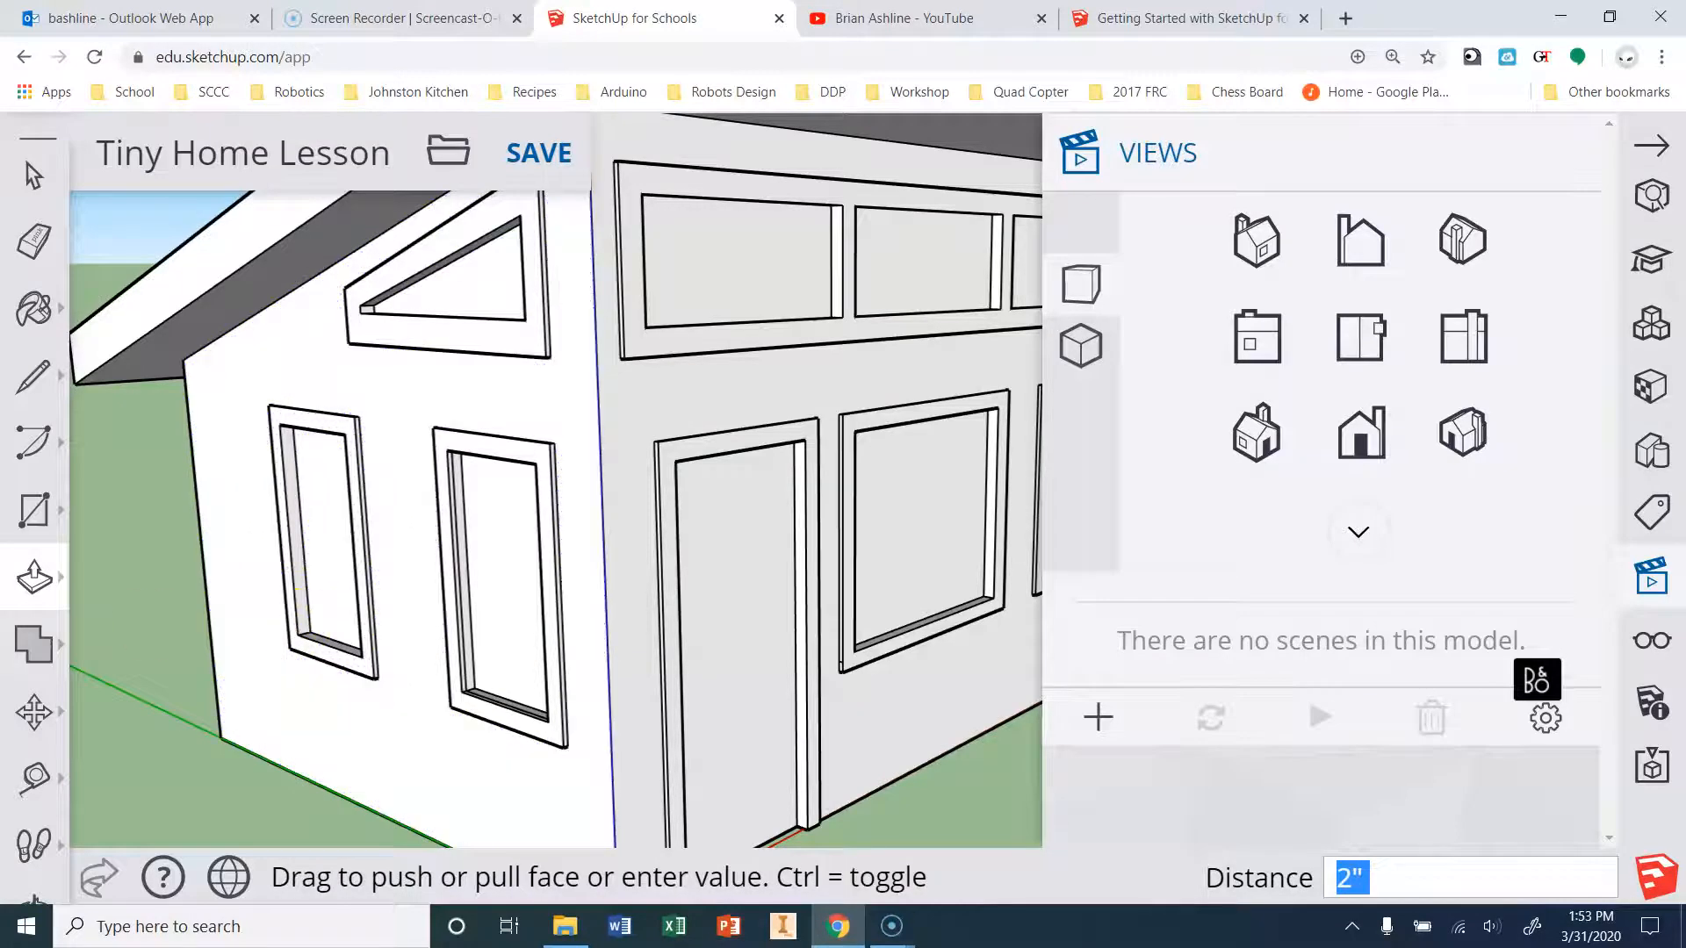
# Examine the sloped upper window's frame and pane recess on the opposite side wall up close.
pyautogui.scroll(-3, 193, 575)
pyautogui.moveTo(914, 692); pyautogui.dragTo(42, 705, button='middle')
pyautogui.hotkey('alt', 'Left')
pyautogui.click(1034, 218)
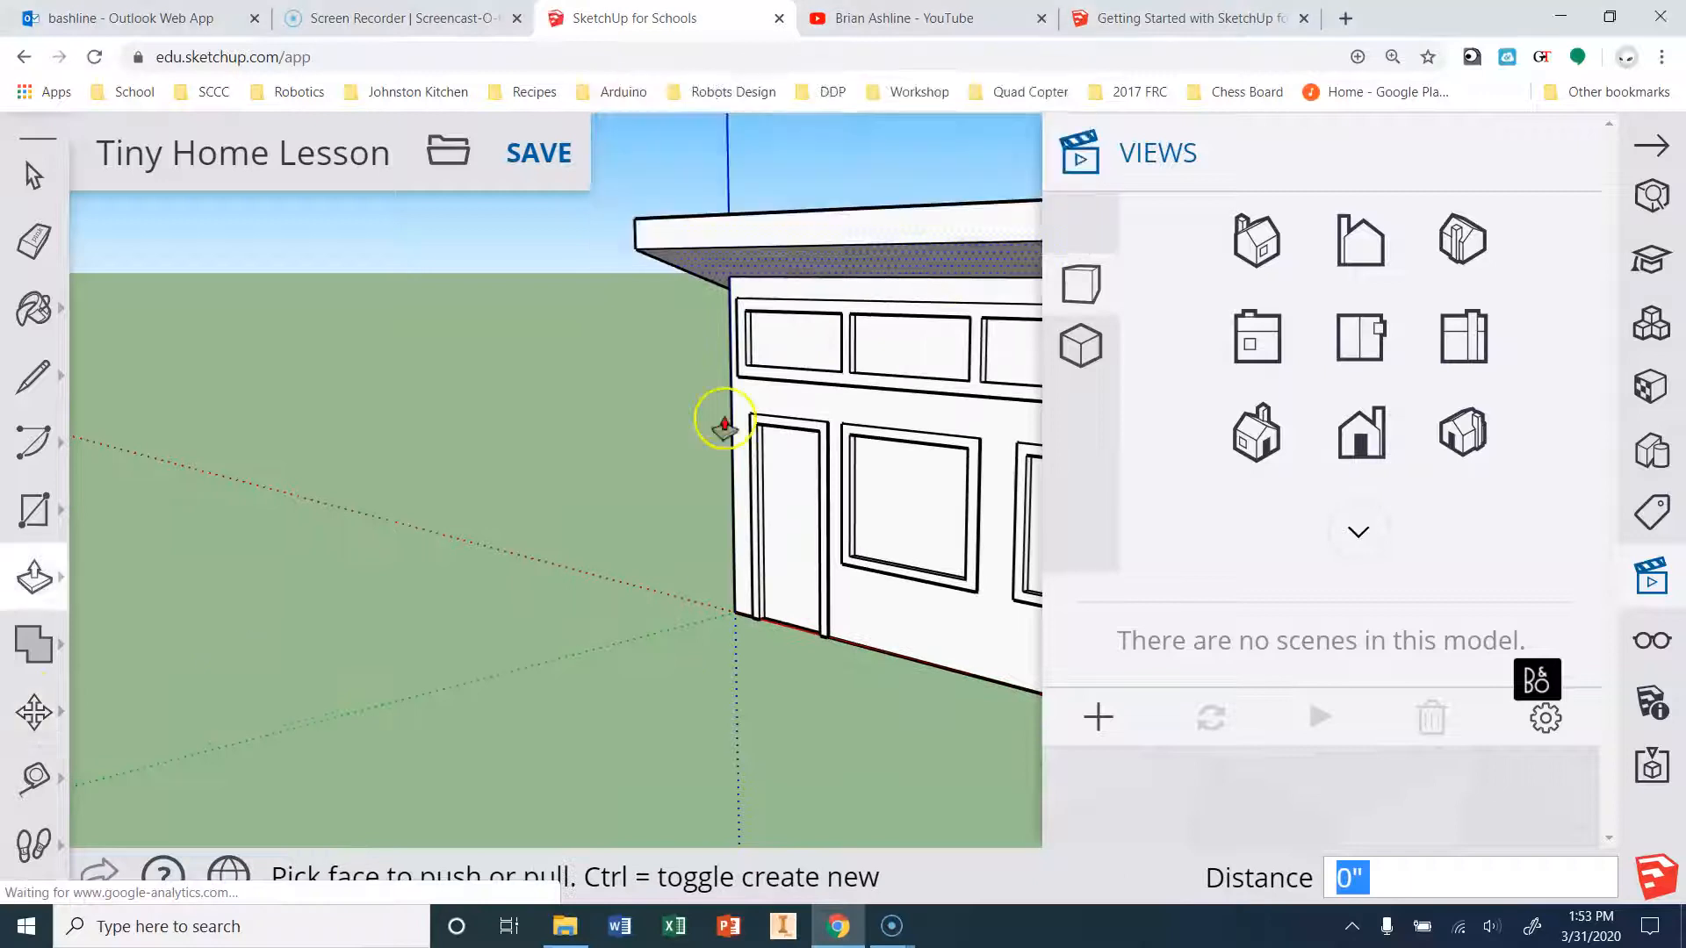
pyautogui.scroll(-3, 478, 538)
pyautogui.scroll(5, 958, 439)
pyautogui.scroll(5, 944, 461)
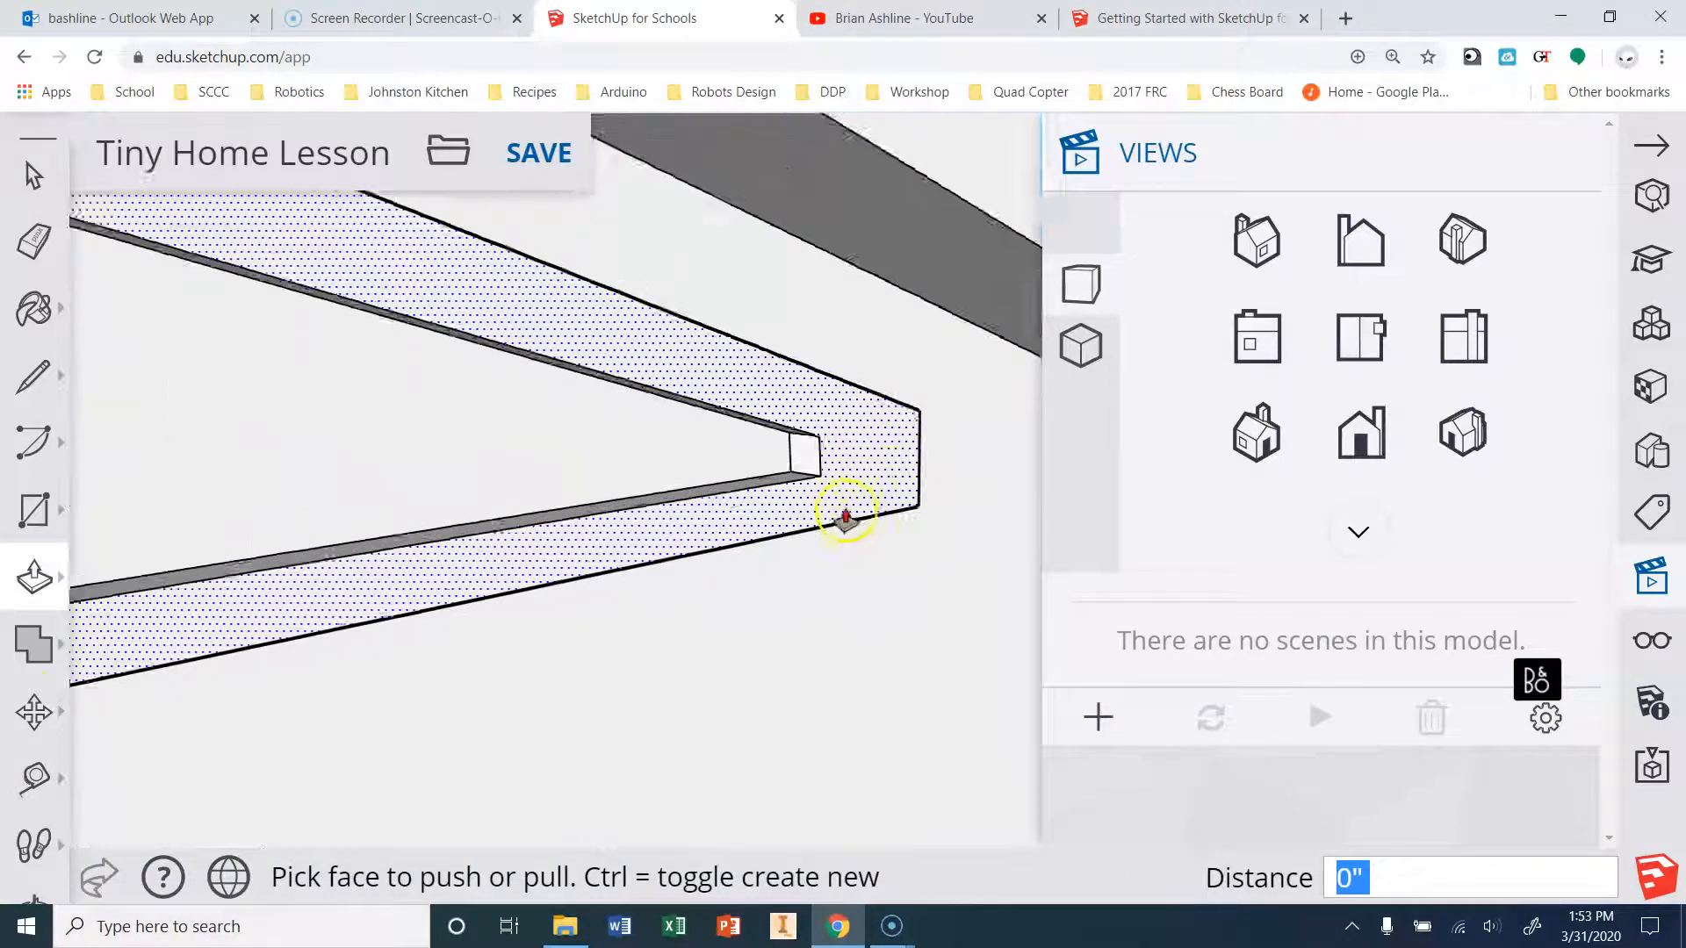
pyautogui.scroll(2, 764, 444)
pyautogui.scroll(-4, 799, 450)
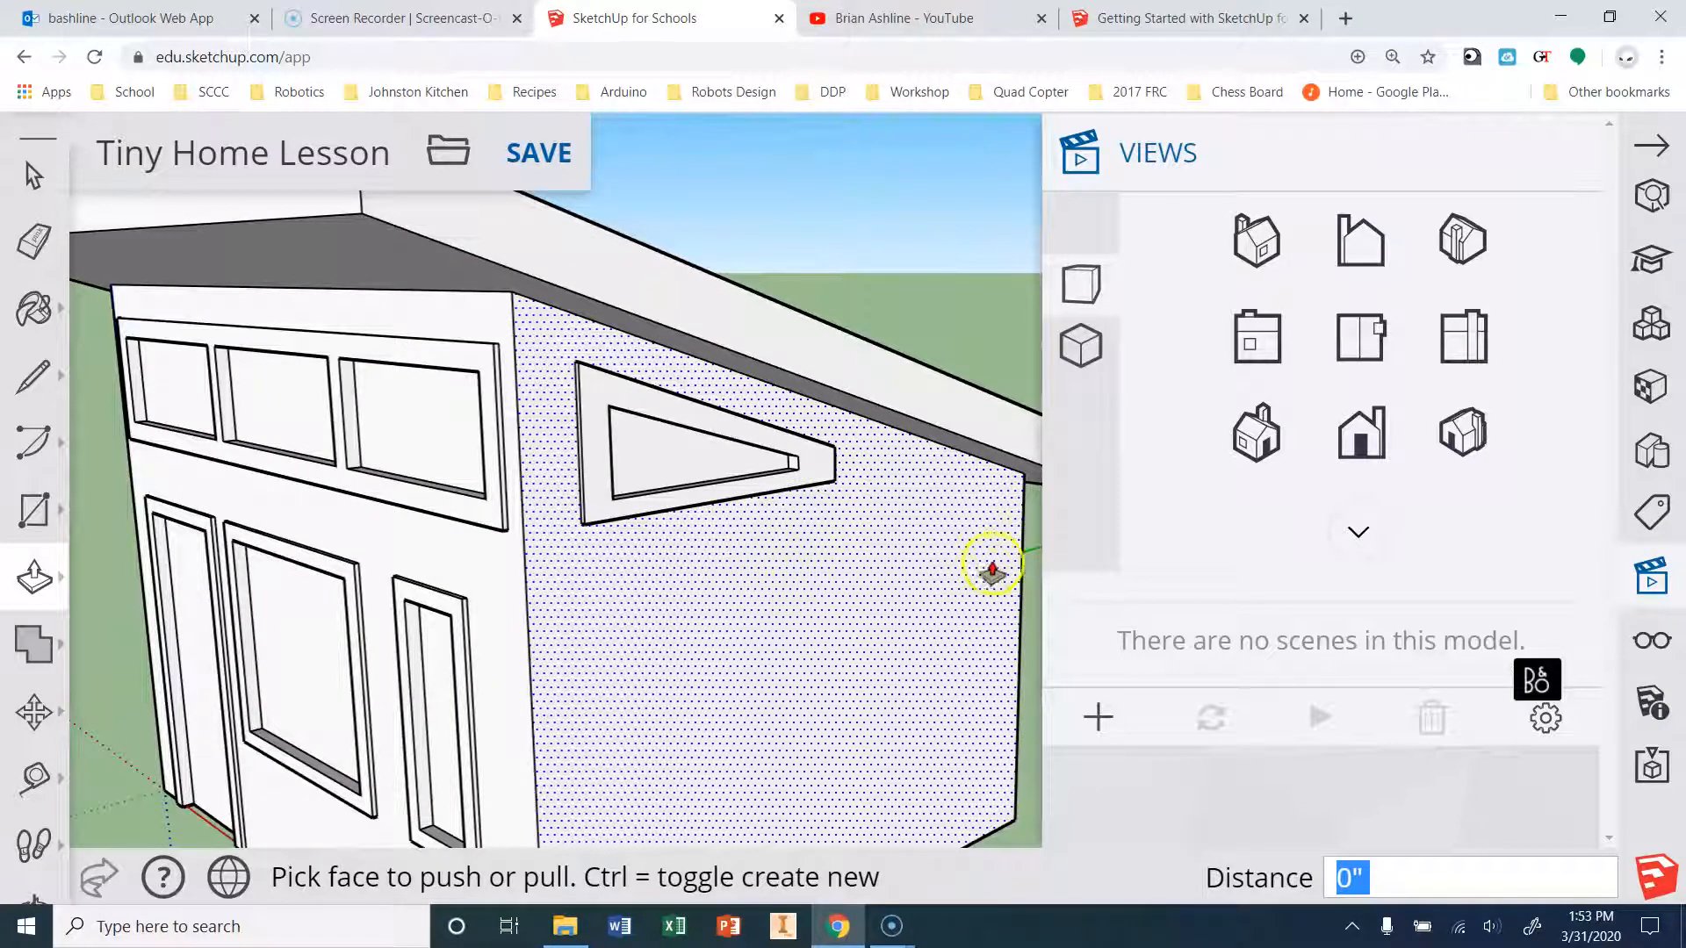
# Display the model's materials and reduce the browser page zoom so they fit on screen together with the standard views.
pyautogui.click(1649, 144)
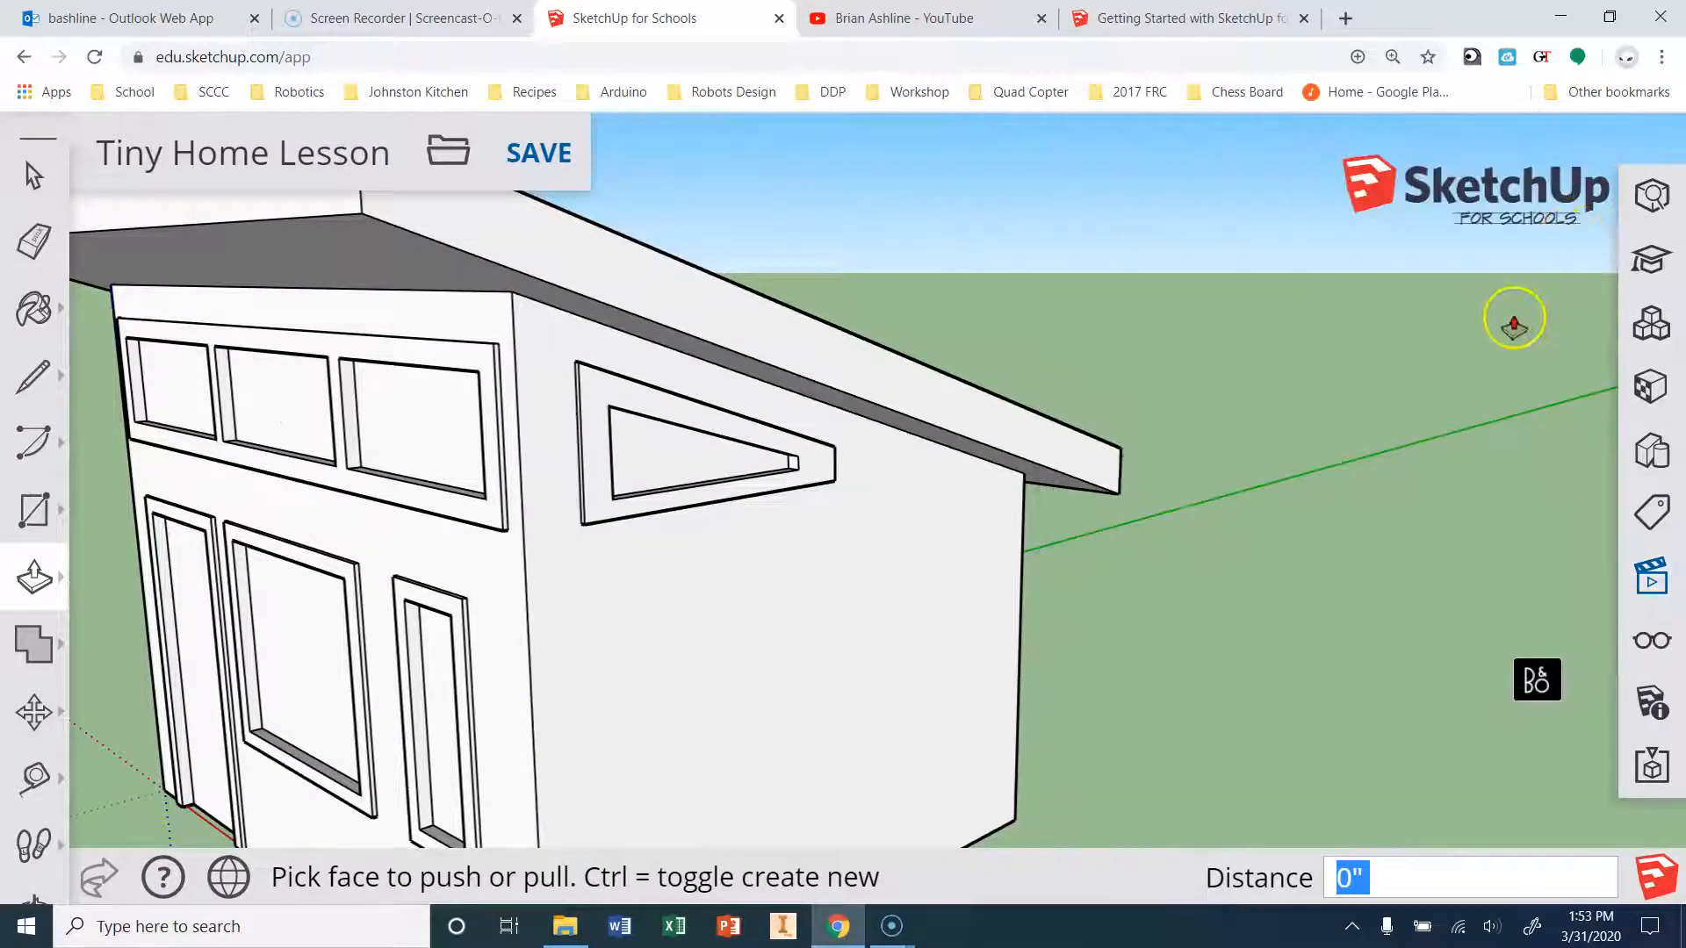
pyautogui.click(1649, 390)
pyautogui.click(1403, 419)
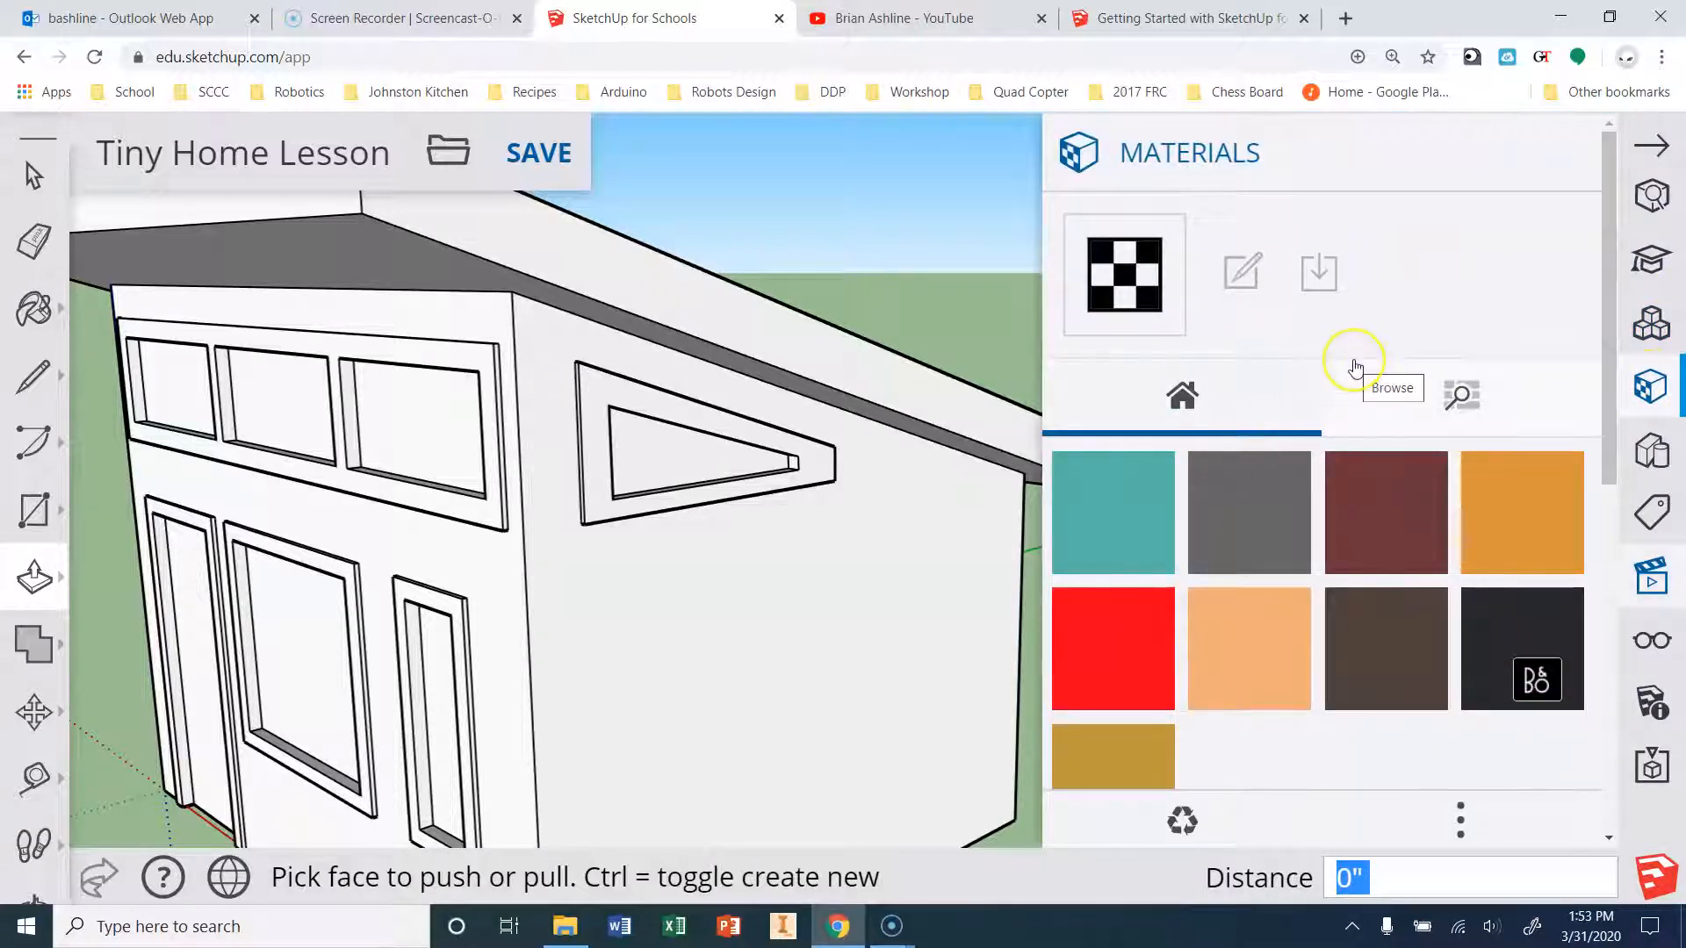
pyautogui.hotkey('ctrl', '-')
pyautogui.hotkey('ctrl', '-')
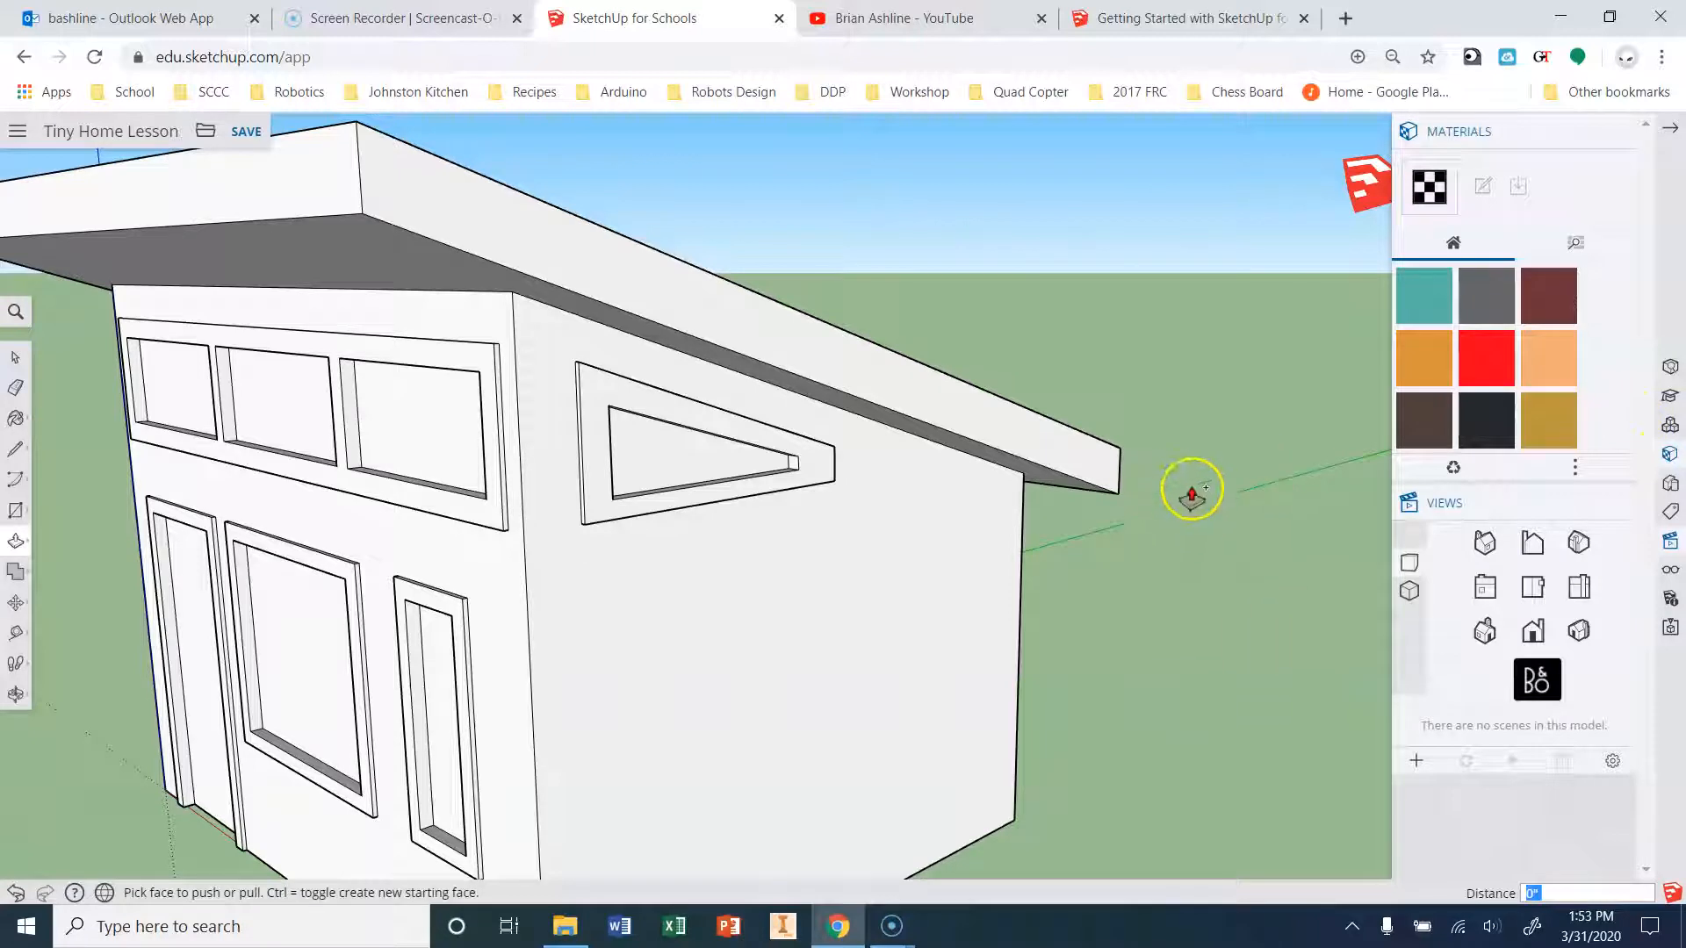
pyautogui.keyDown('ctrl'); pyautogui.scroll(5, 1193, 481); pyautogui.keyUp('ctrl')
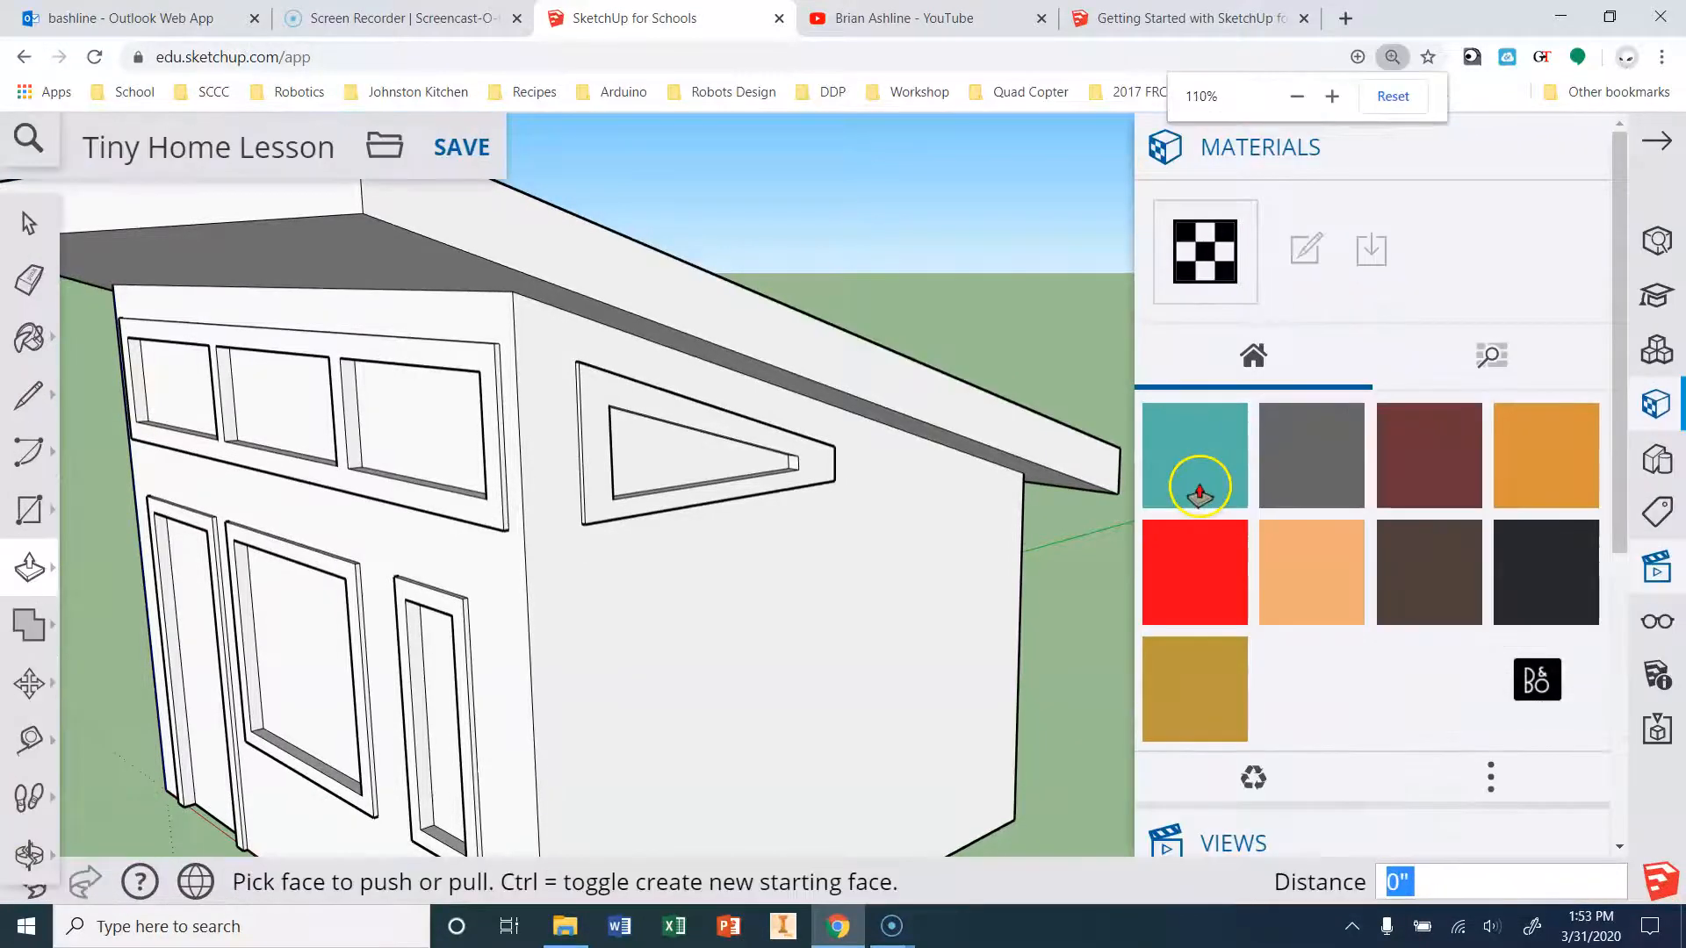
pyautogui.keyDown('ctrl'); pyautogui.scroll(-6, 1200, 488); pyautogui.keyUp('ctrl')
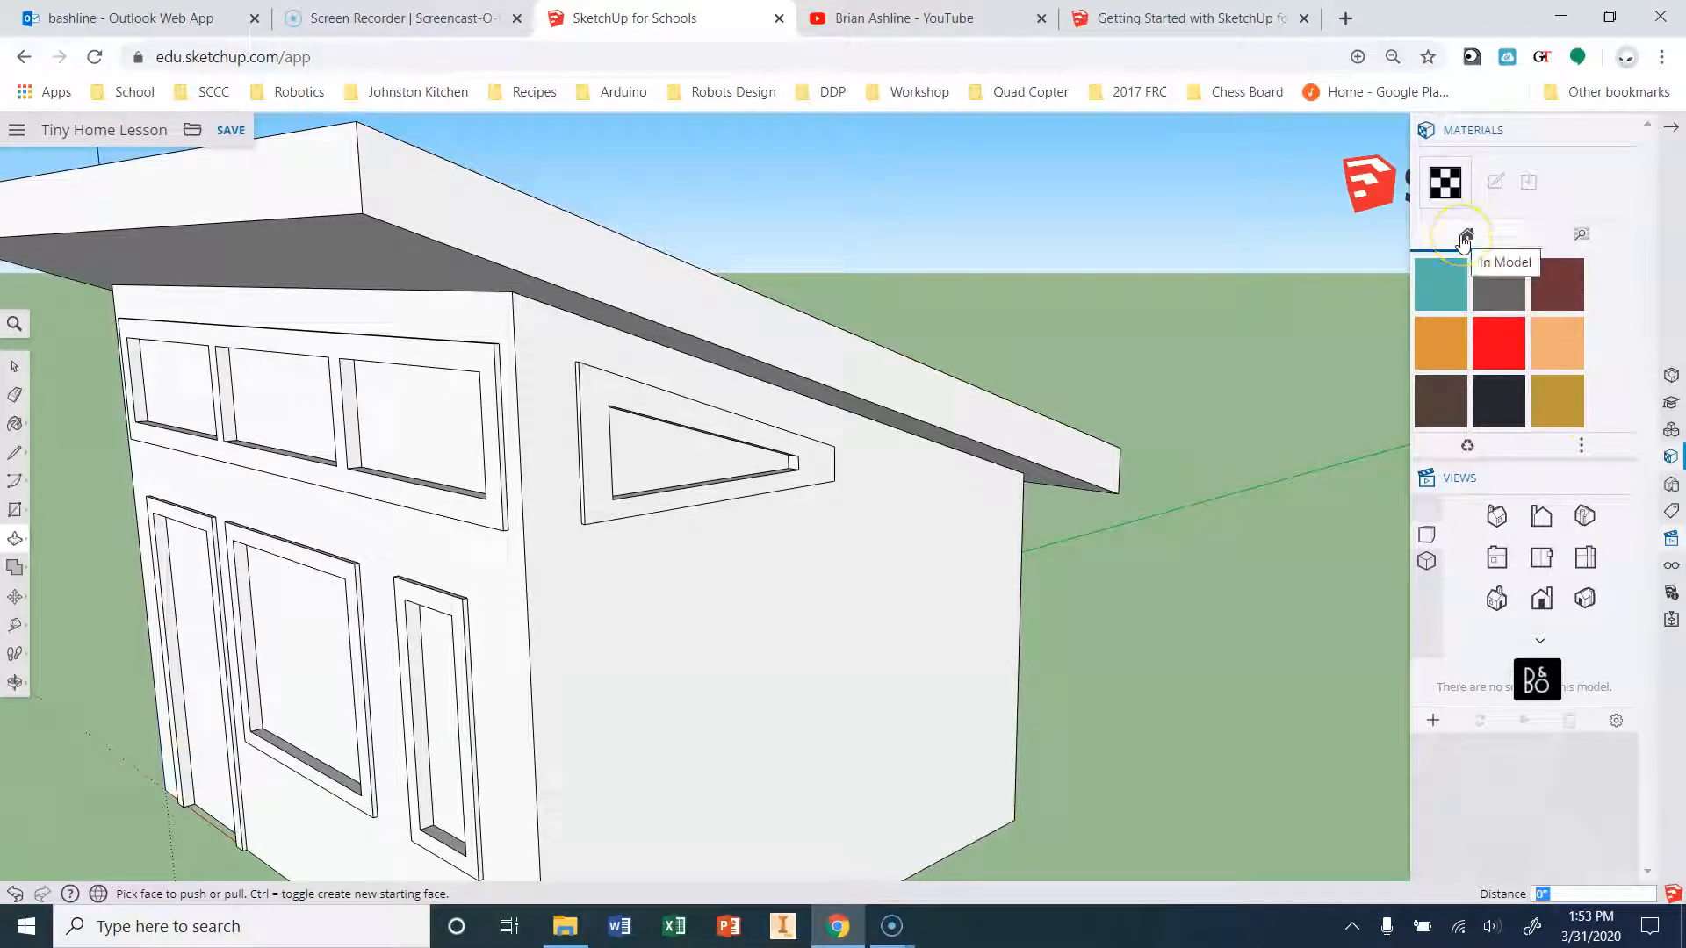
# Pick Translucent Glass Blue from the Glass and Mirrors collection of the material library.
pyautogui.click(1586, 230)
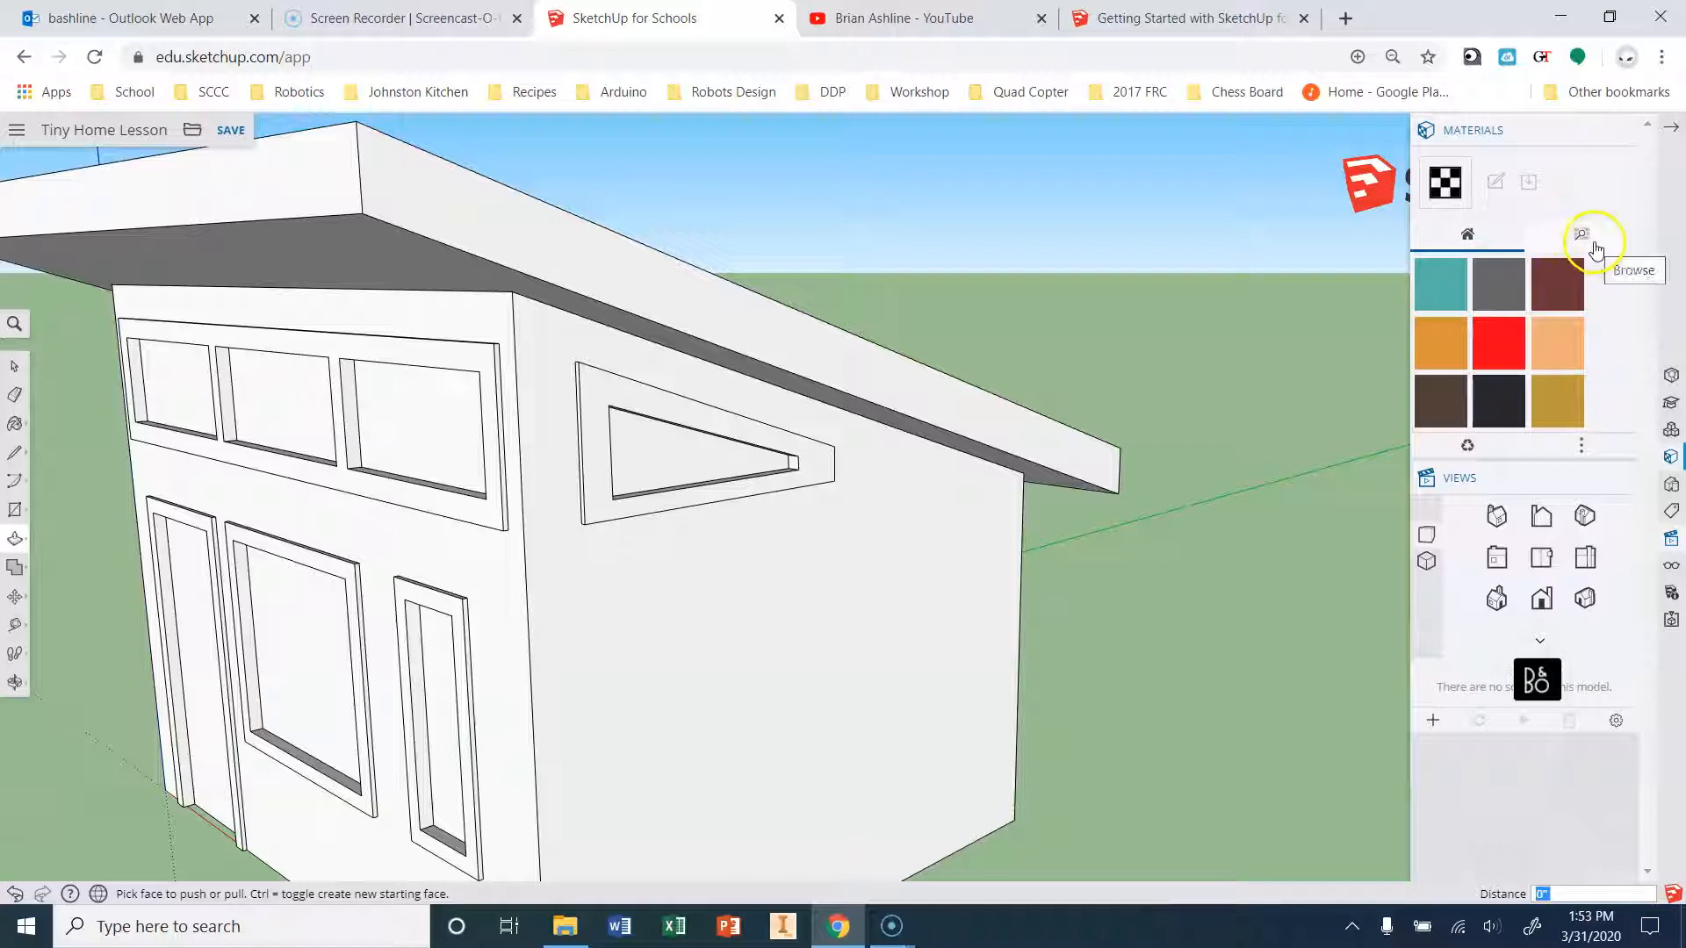
pyautogui.click(1594, 246)
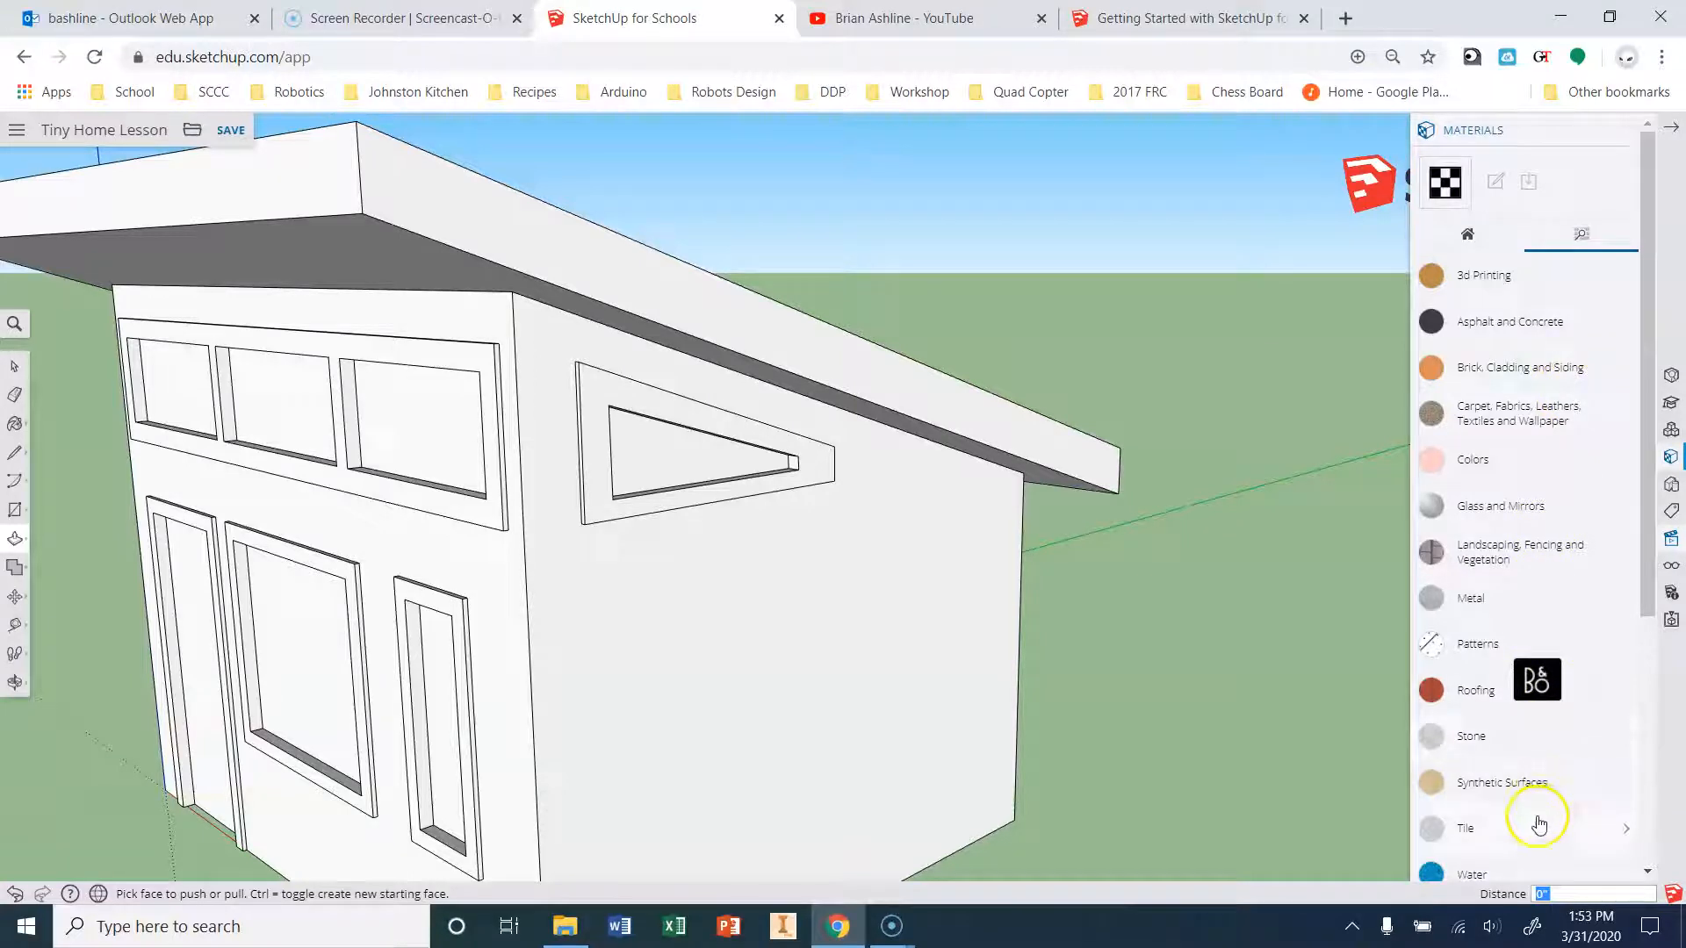
pyautogui.moveTo(1542, 692); pyautogui.dragTo(1685, 835)
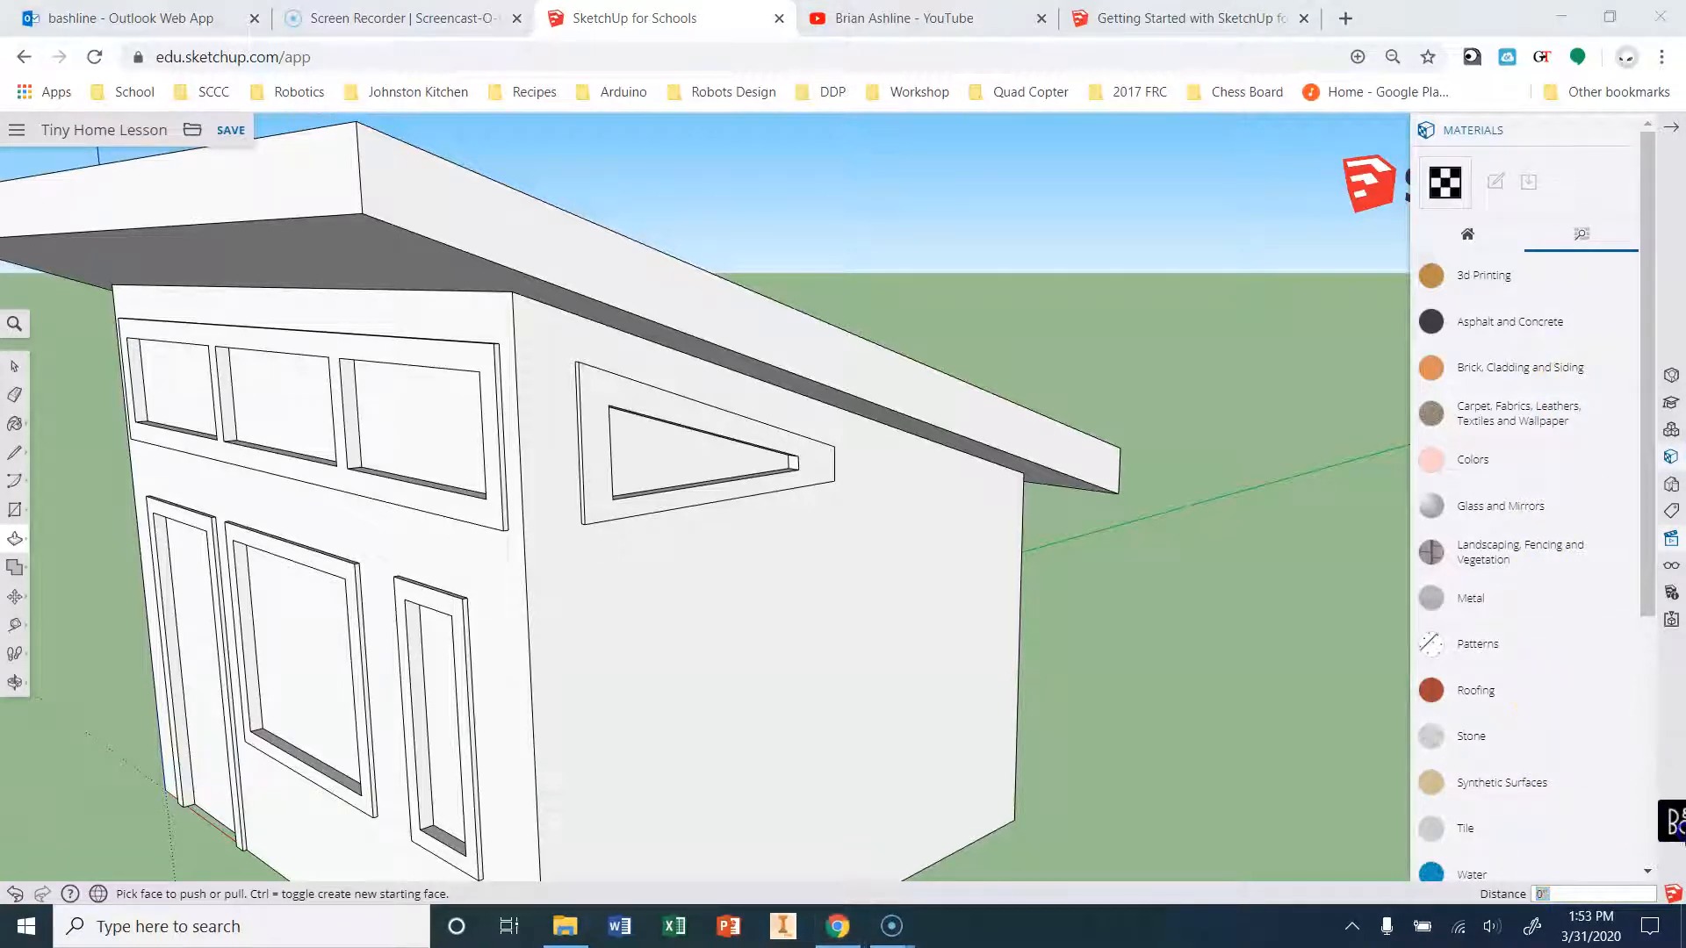
pyautogui.click(1500, 504)
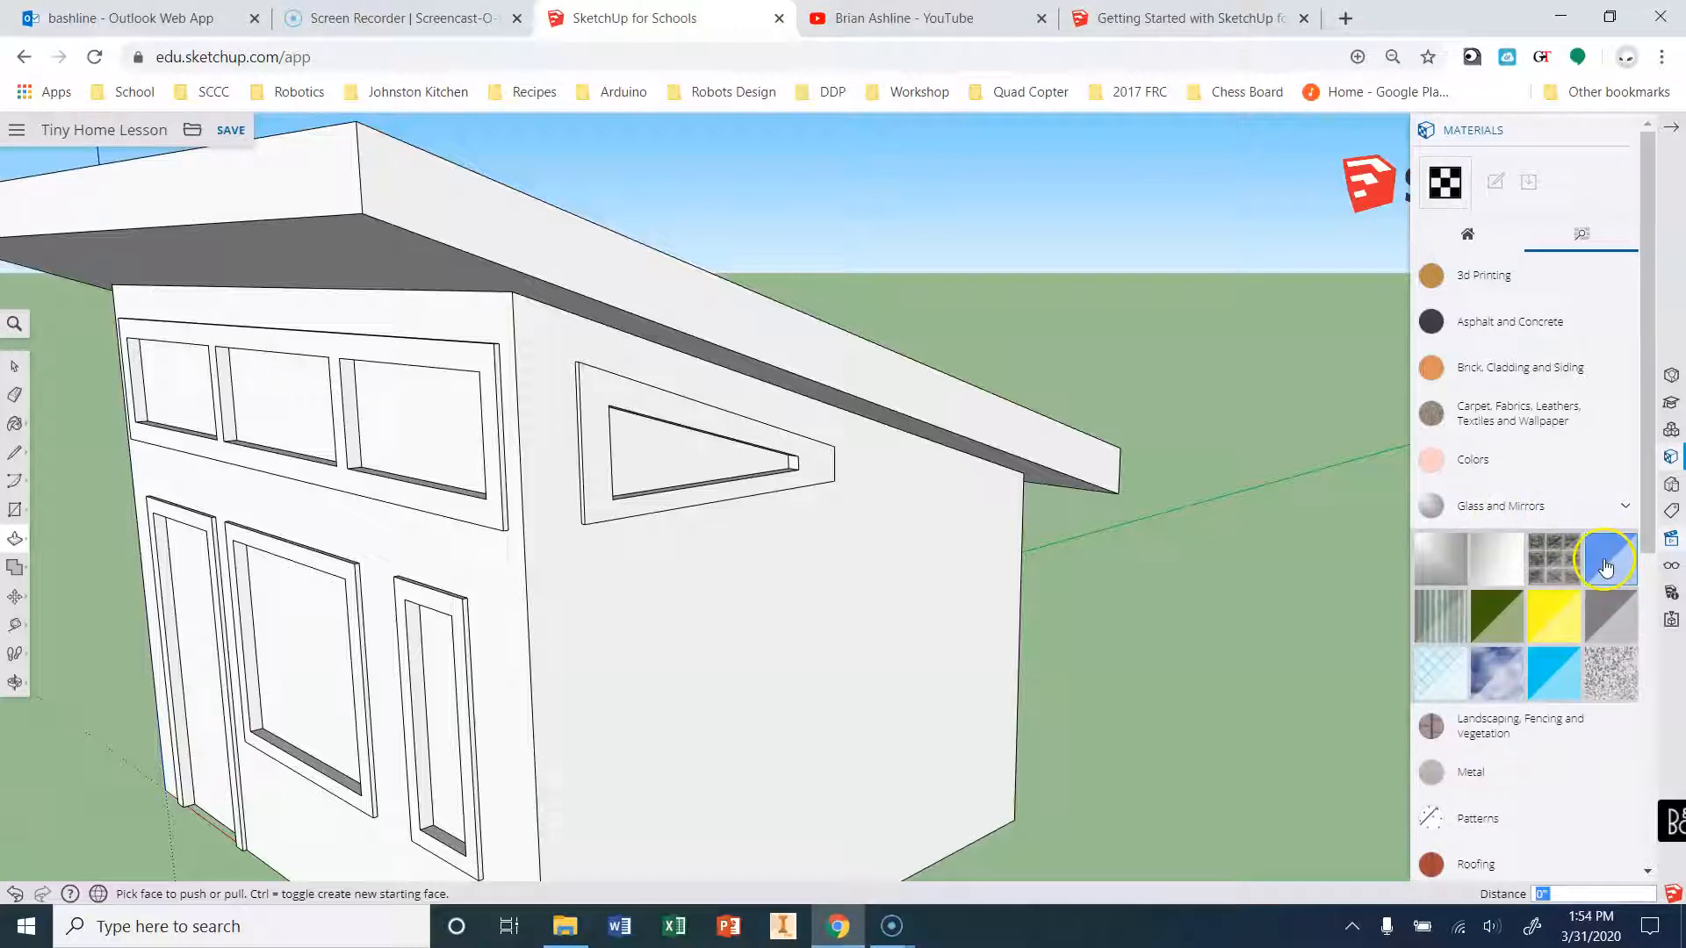
pyautogui.click(1606, 567)
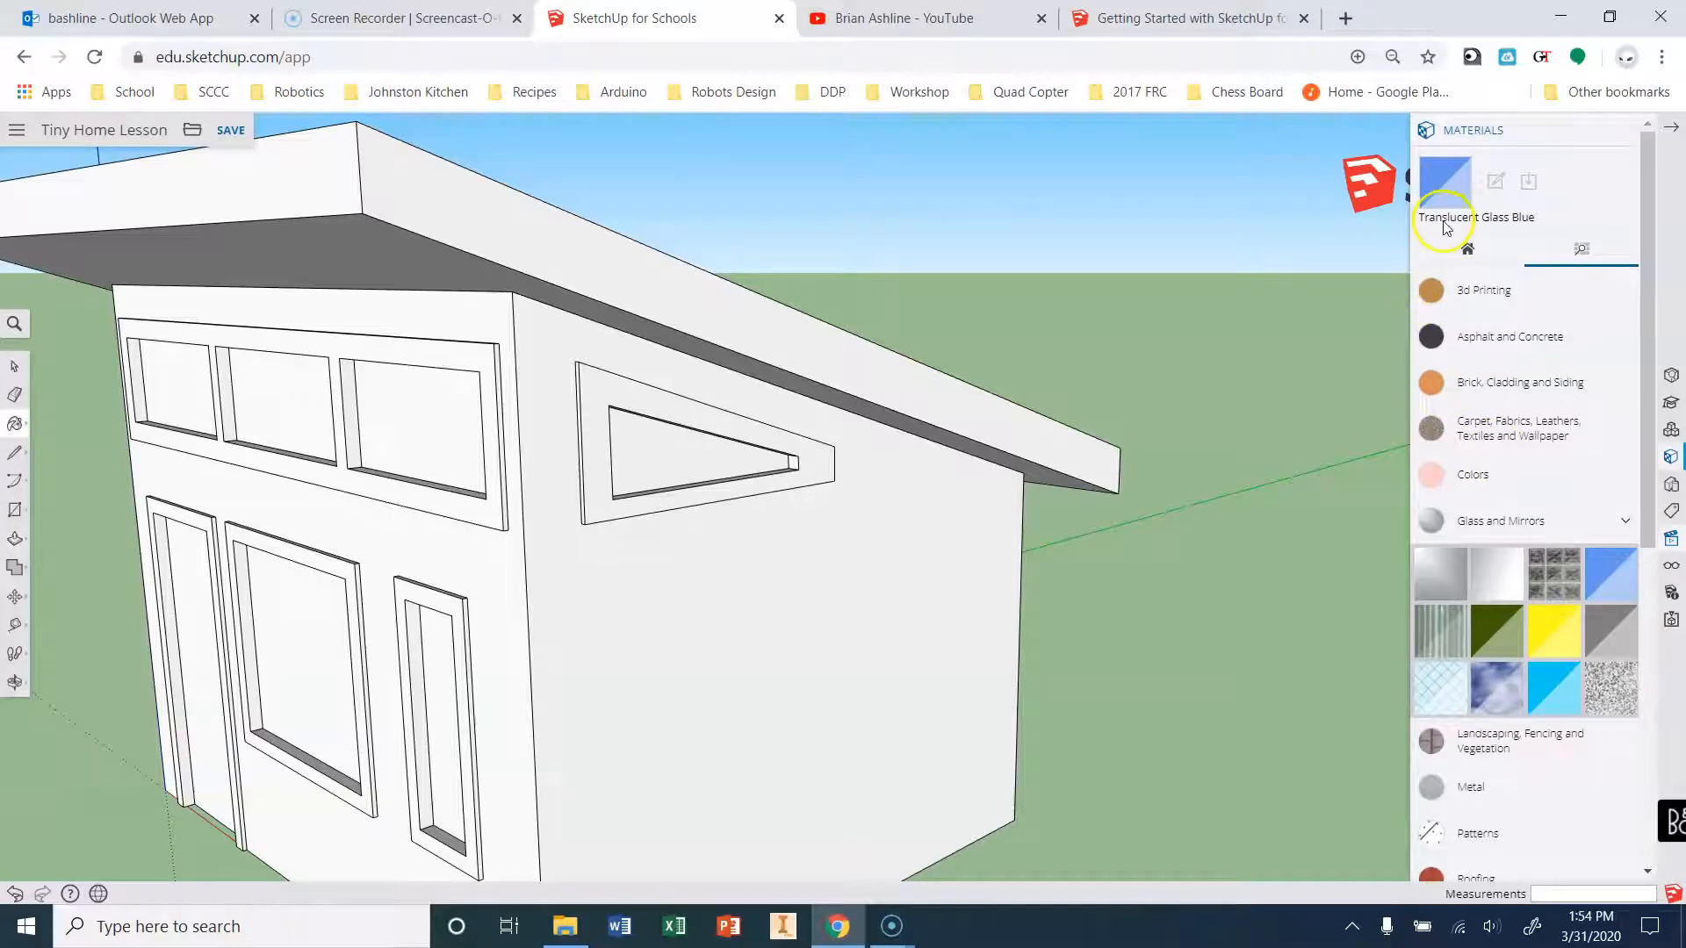
# Try Translucent Glass Dark Green, Translucent Glass Gray and Mirror 02 as the paint material, and return to Translucent Glass Blue.
pyautogui.click(1499, 645)
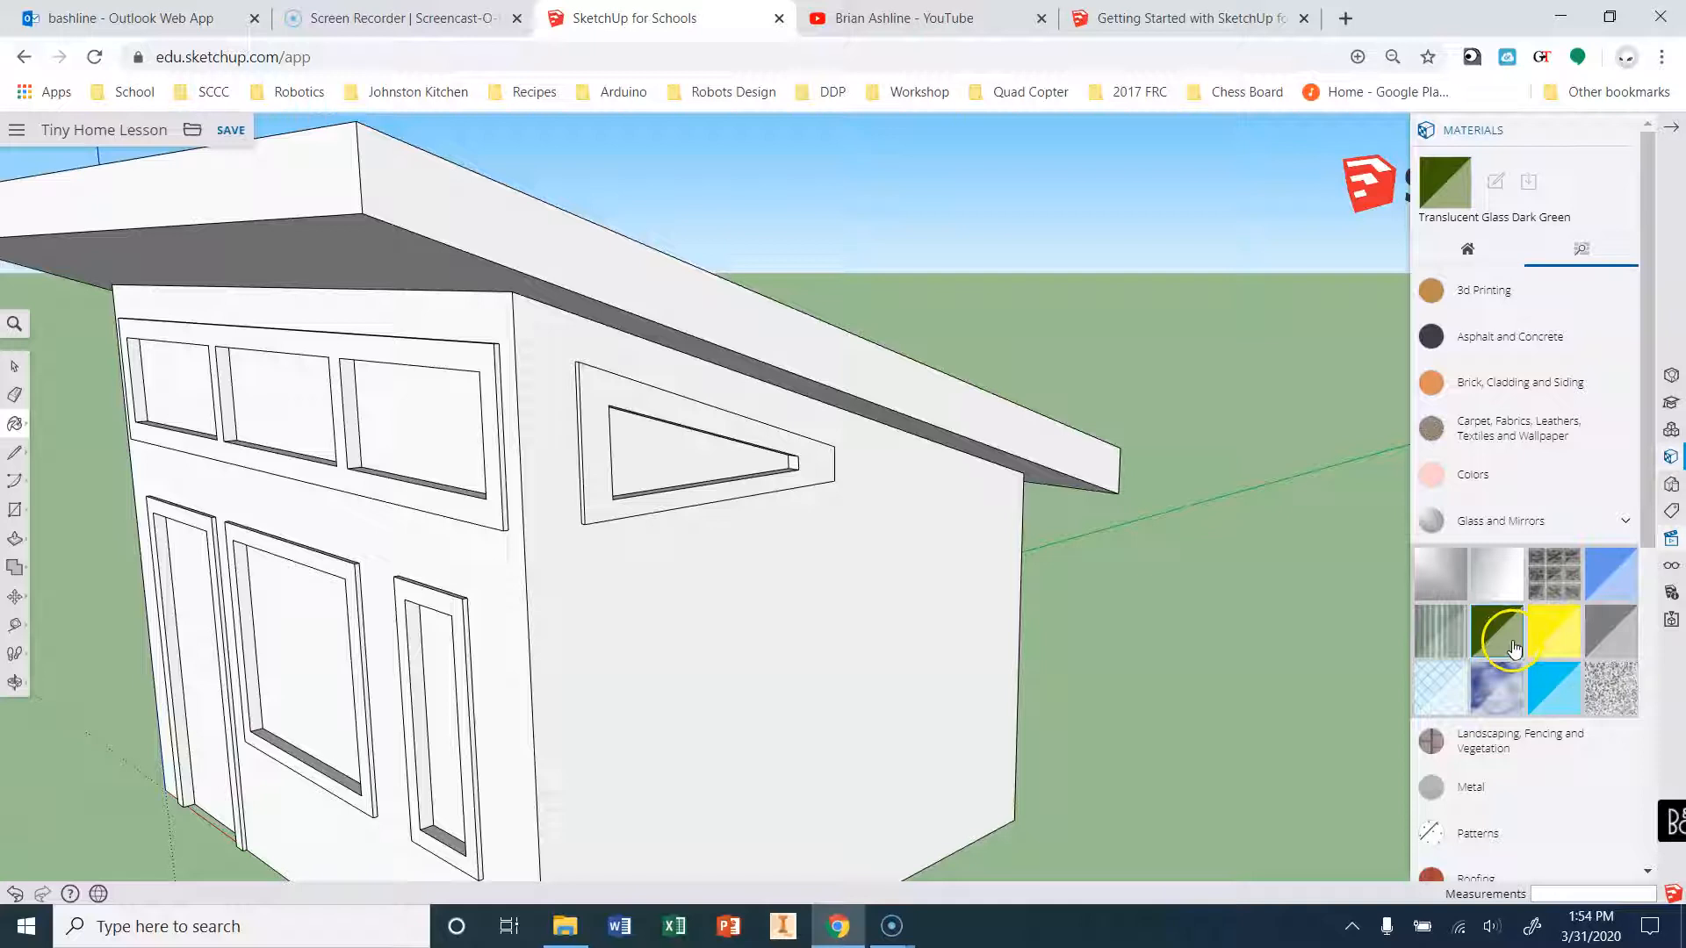
pyautogui.click(1626, 631)
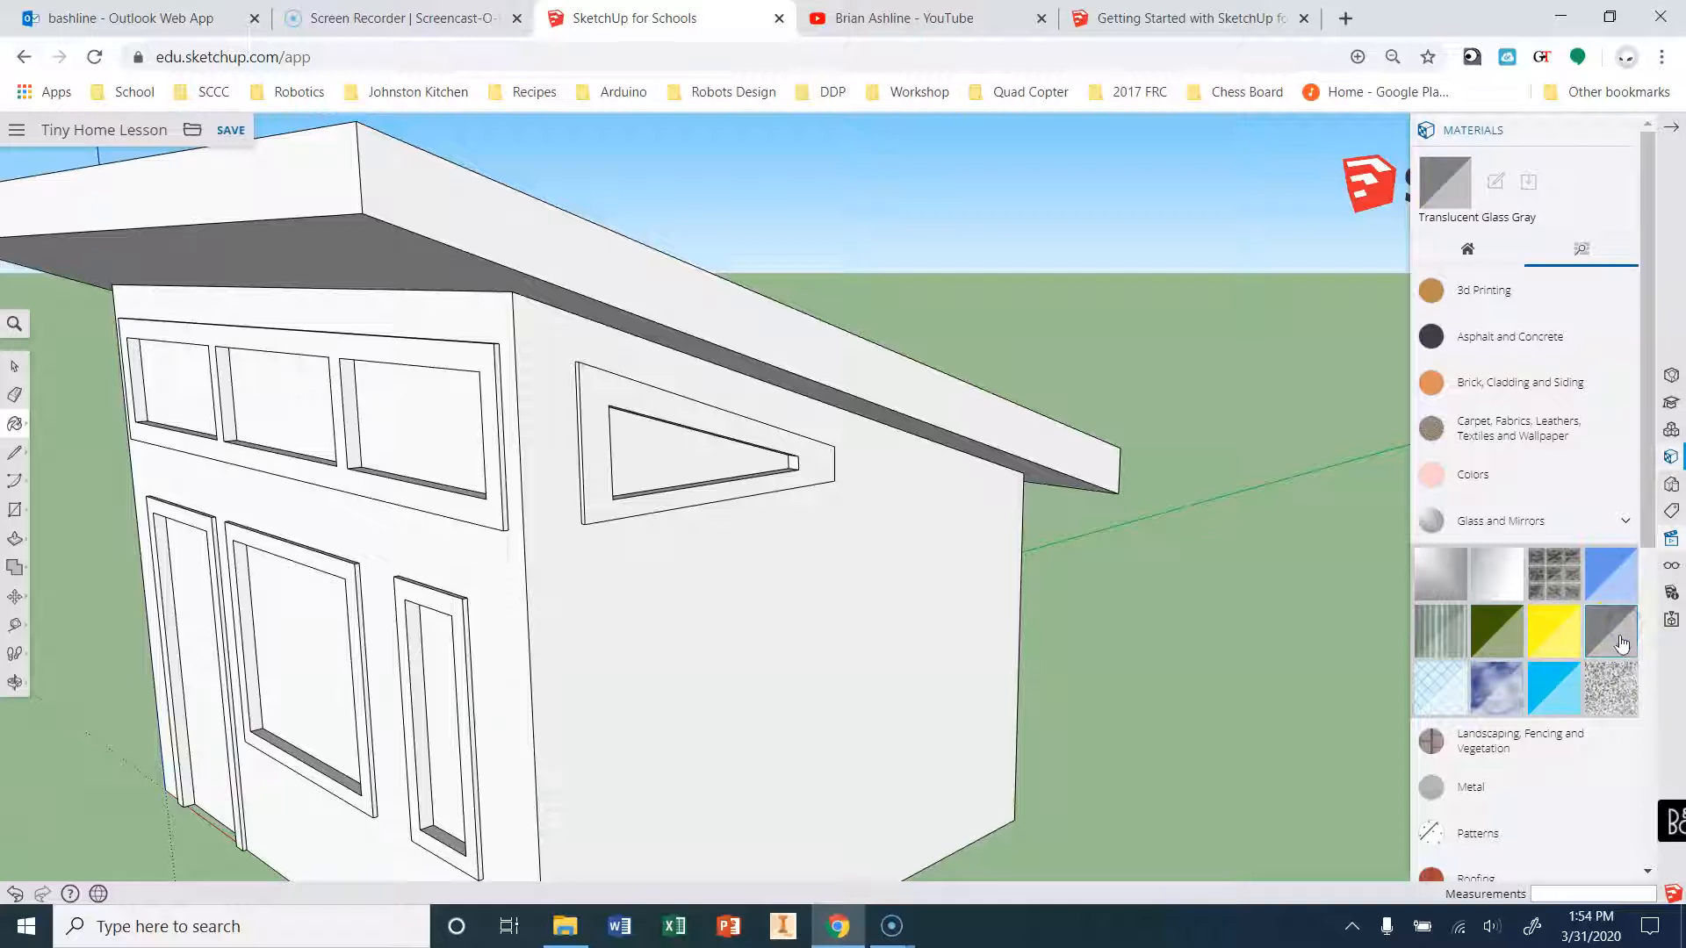
pyautogui.click(1487, 582)
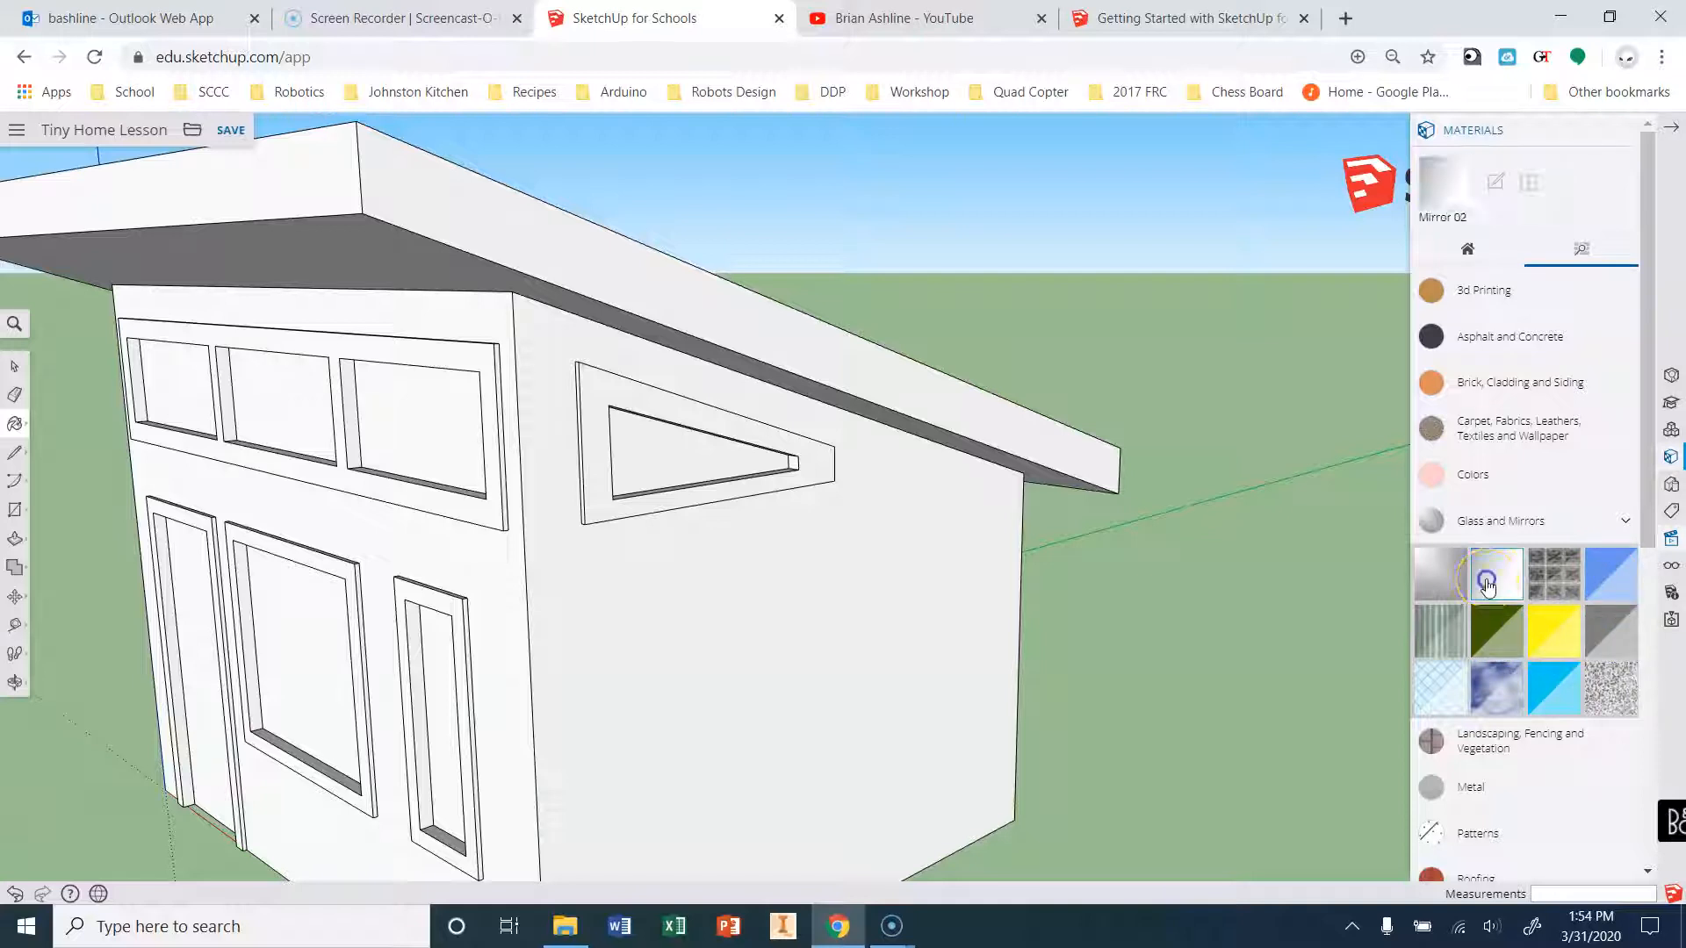
pyautogui.click(1609, 580)
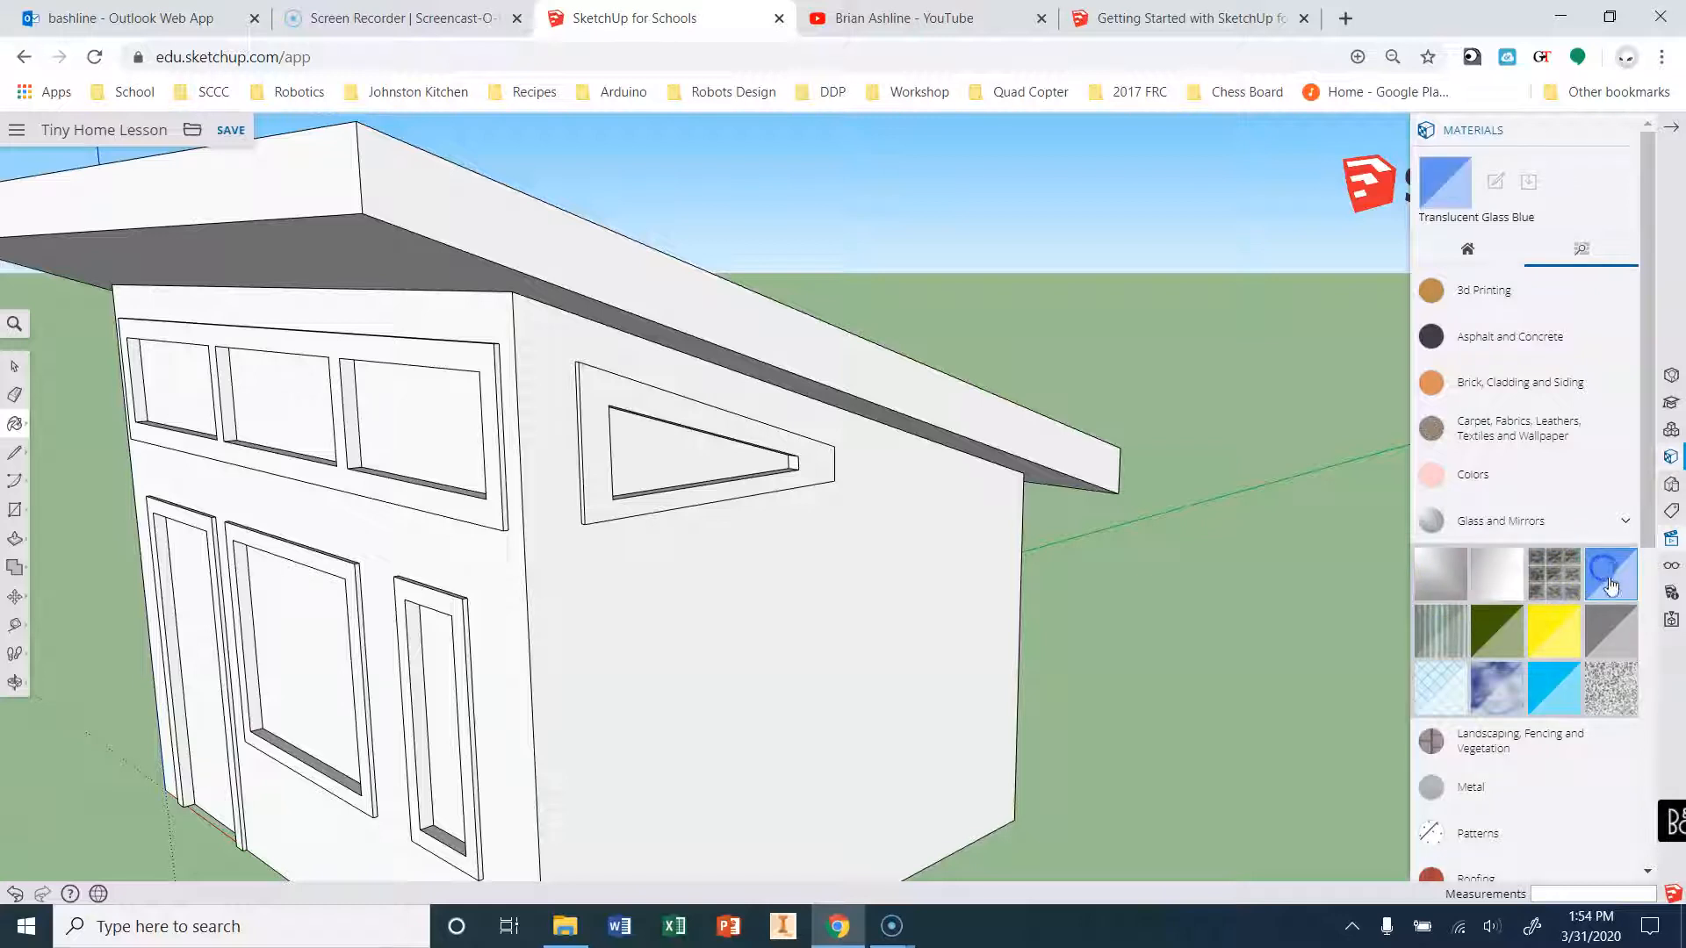
# Paint the far side wall's sloped pane and all upper and lower window panes of the front wall with Translucent Glass Blue.
pyautogui.click(675, 439)
pyautogui.click(393, 425)
pyautogui.click(279, 394)
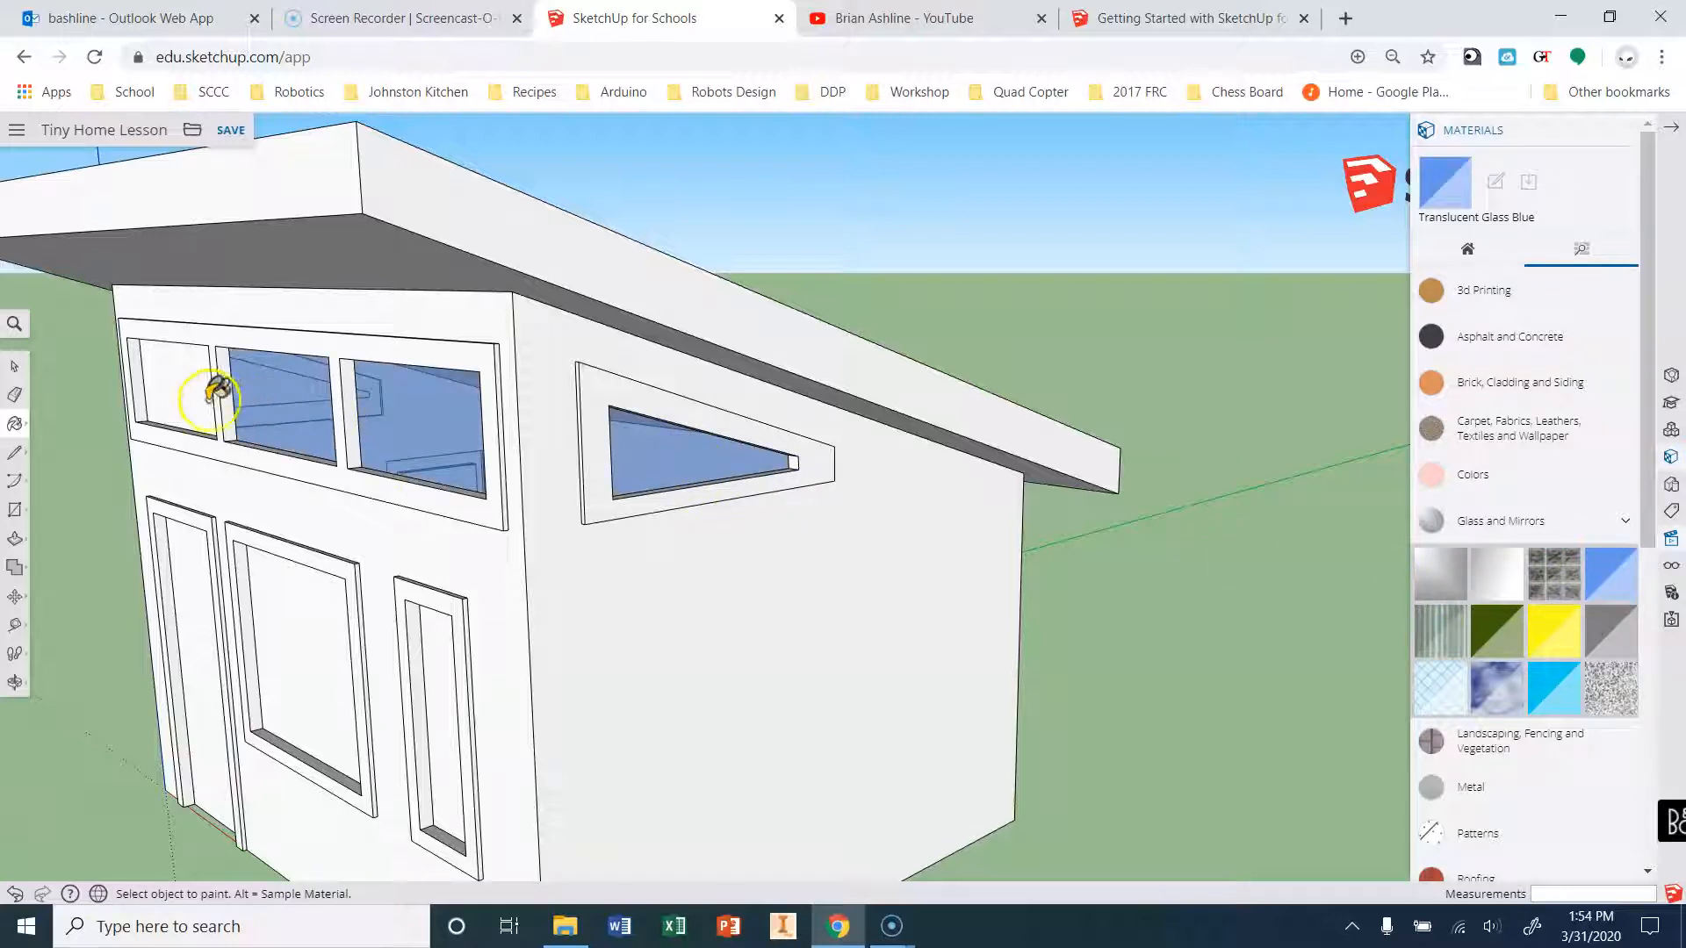
pyautogui.click(218, 391)
pyautogui.click(293, 604)
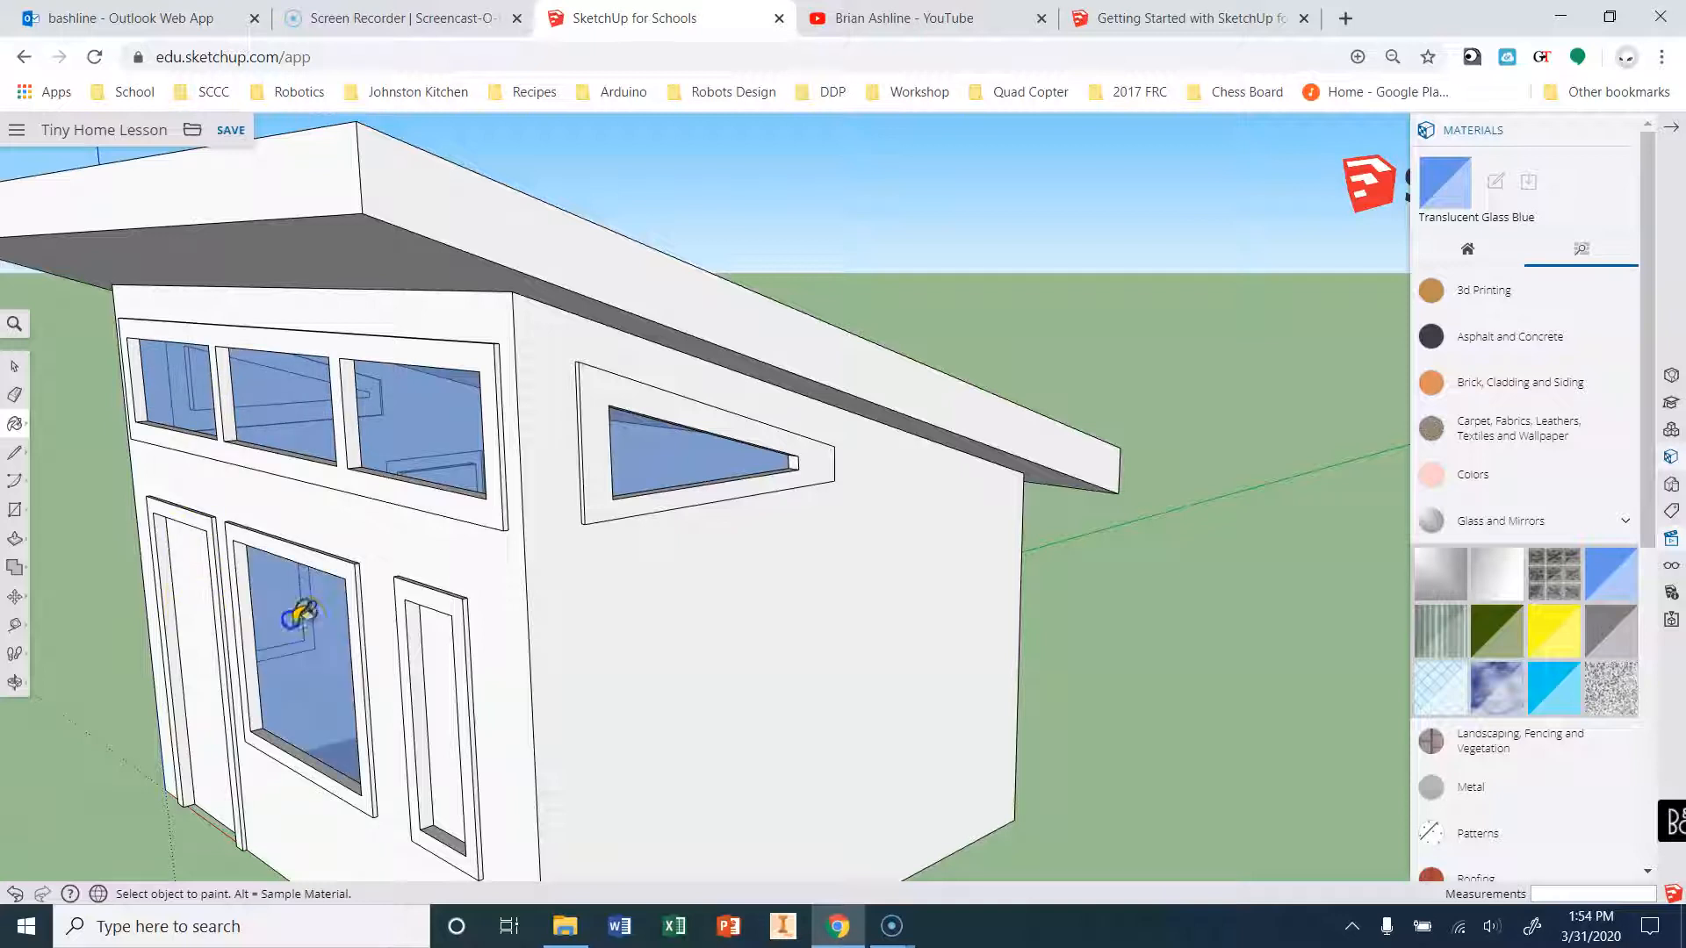
pyautogui.click(442, 650)
# Paint both rectangular panes and the sloped upper pane on the side wall next to the door with Translucent Glass Blue.
pyautogui.moveTo(308, 647)
pyautogui.mouseDown(button='middle')
pyautogui.moveTo(535, 572)
pyautogui.moveTo(1073, 503)
pyautogui.moveTo(948, 527)
pyautogui.mouseUp(button='middle')
pyautogui.click(540, 554)
pyautogui.click(271, 594)
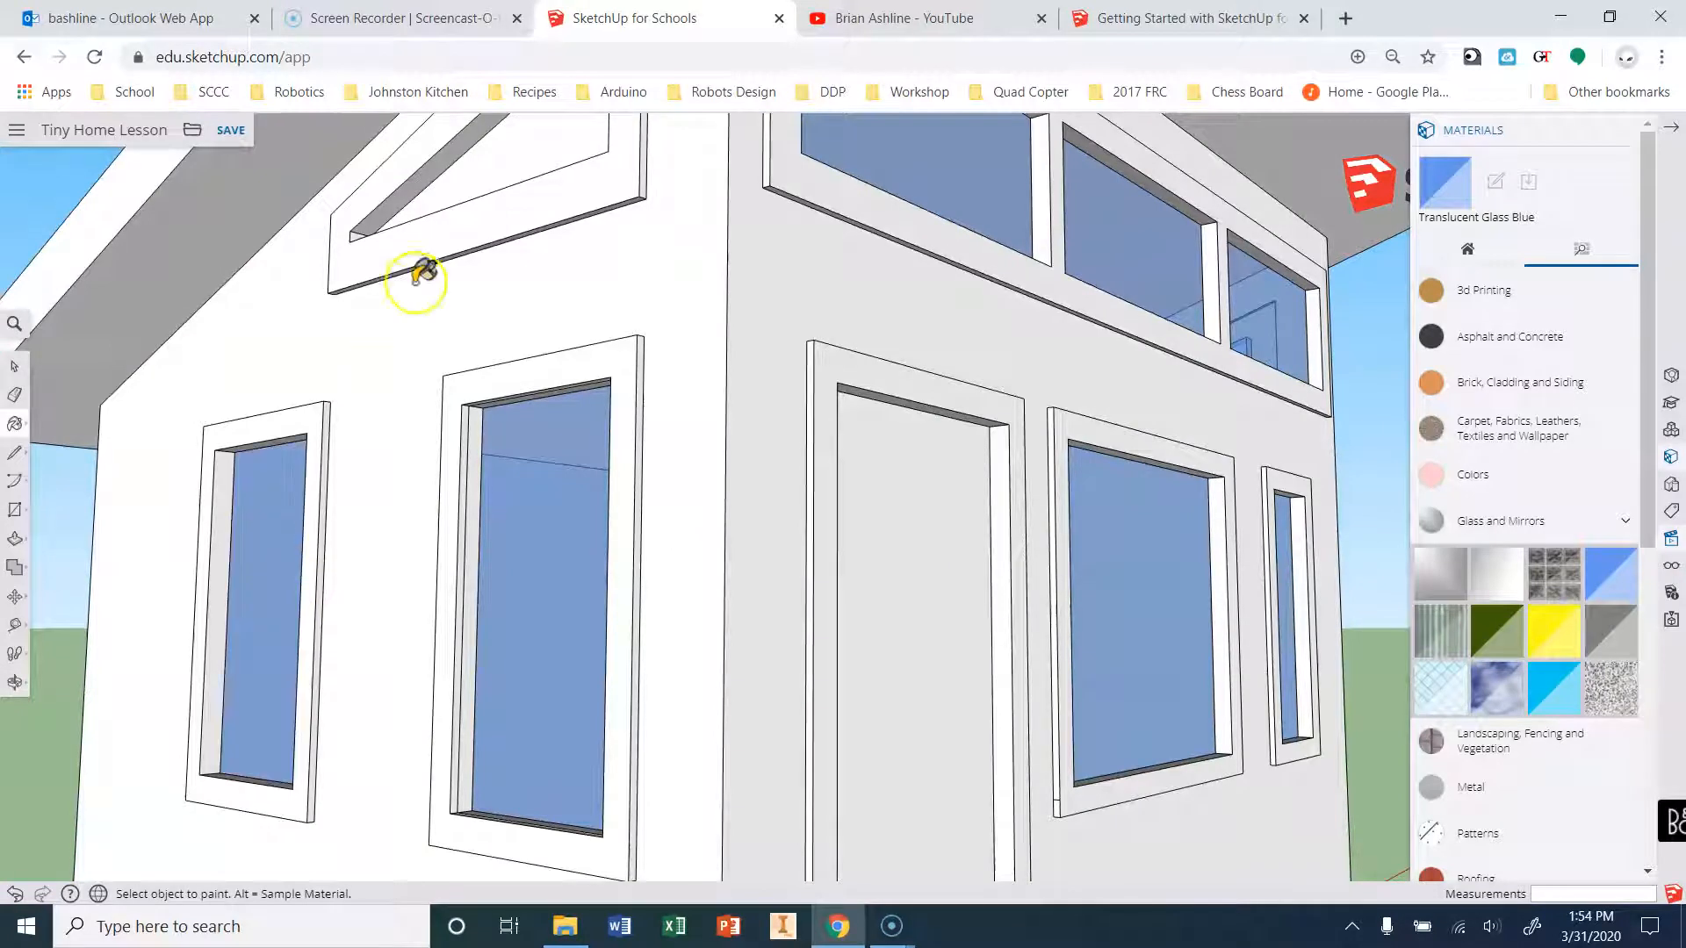
pyautogui.click(501, 161)
pyautogui.scroll(-4, 395, 413)
pyautogui.moveTo(1041, 584); pyautogui.dragTo(1032, 740, button='middle')
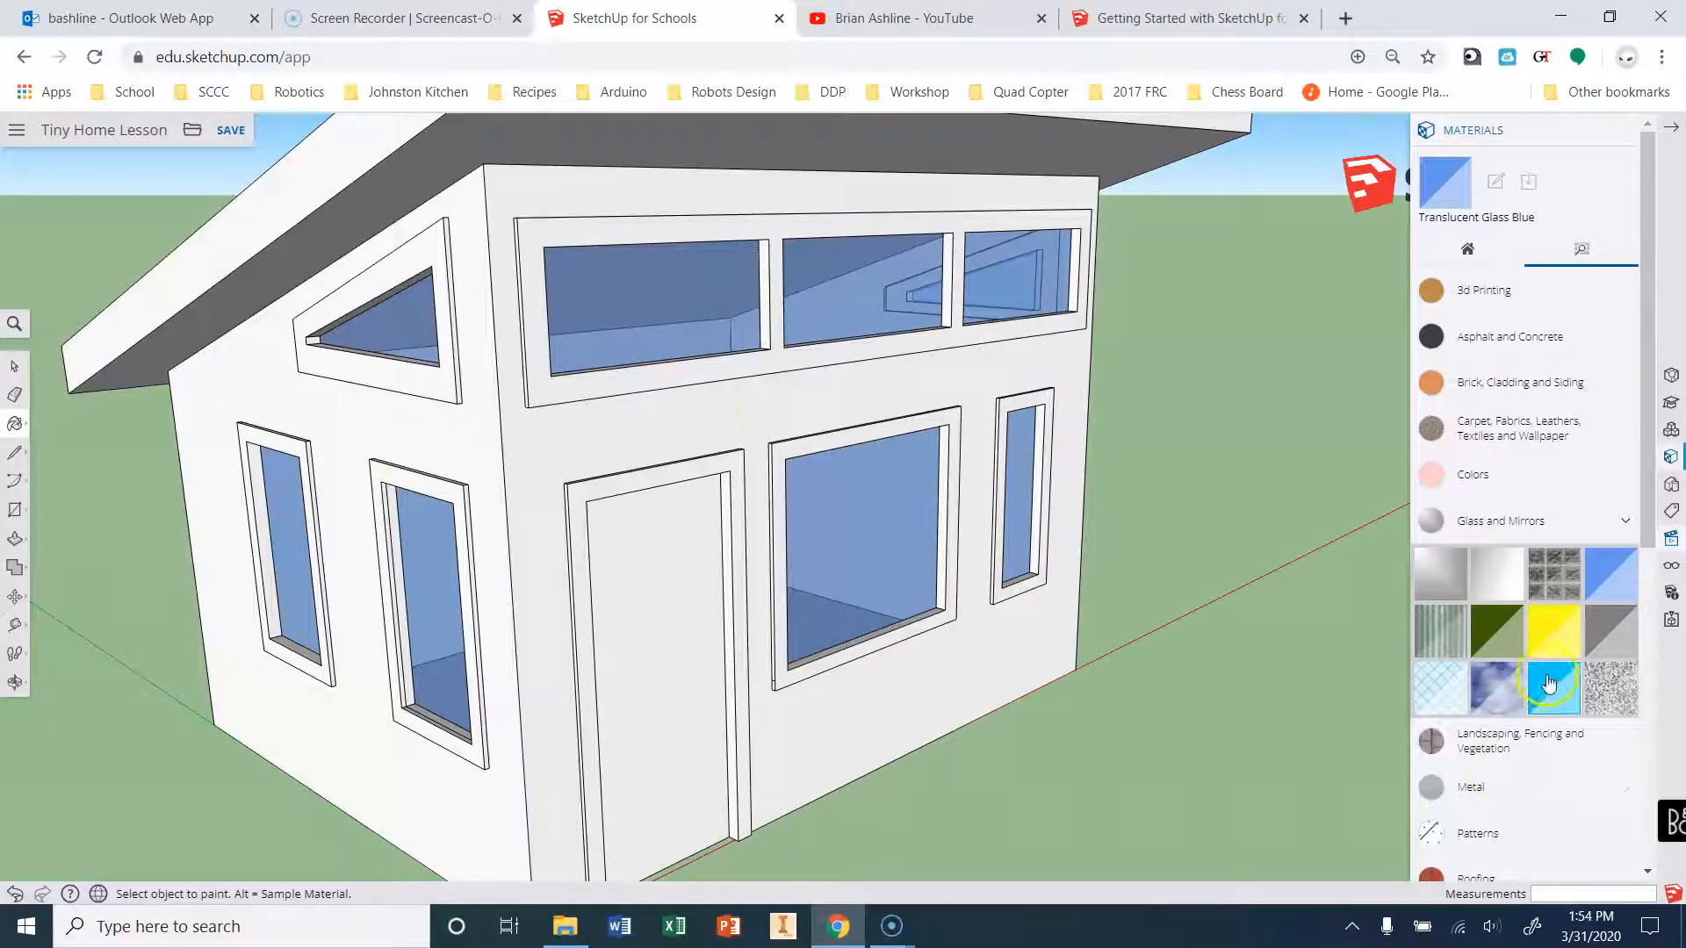
# Paint the face and near outer edge of the front wall's upper window frame with the model's dark gray TG_belt material.
pyautogui.click(1449, 256)
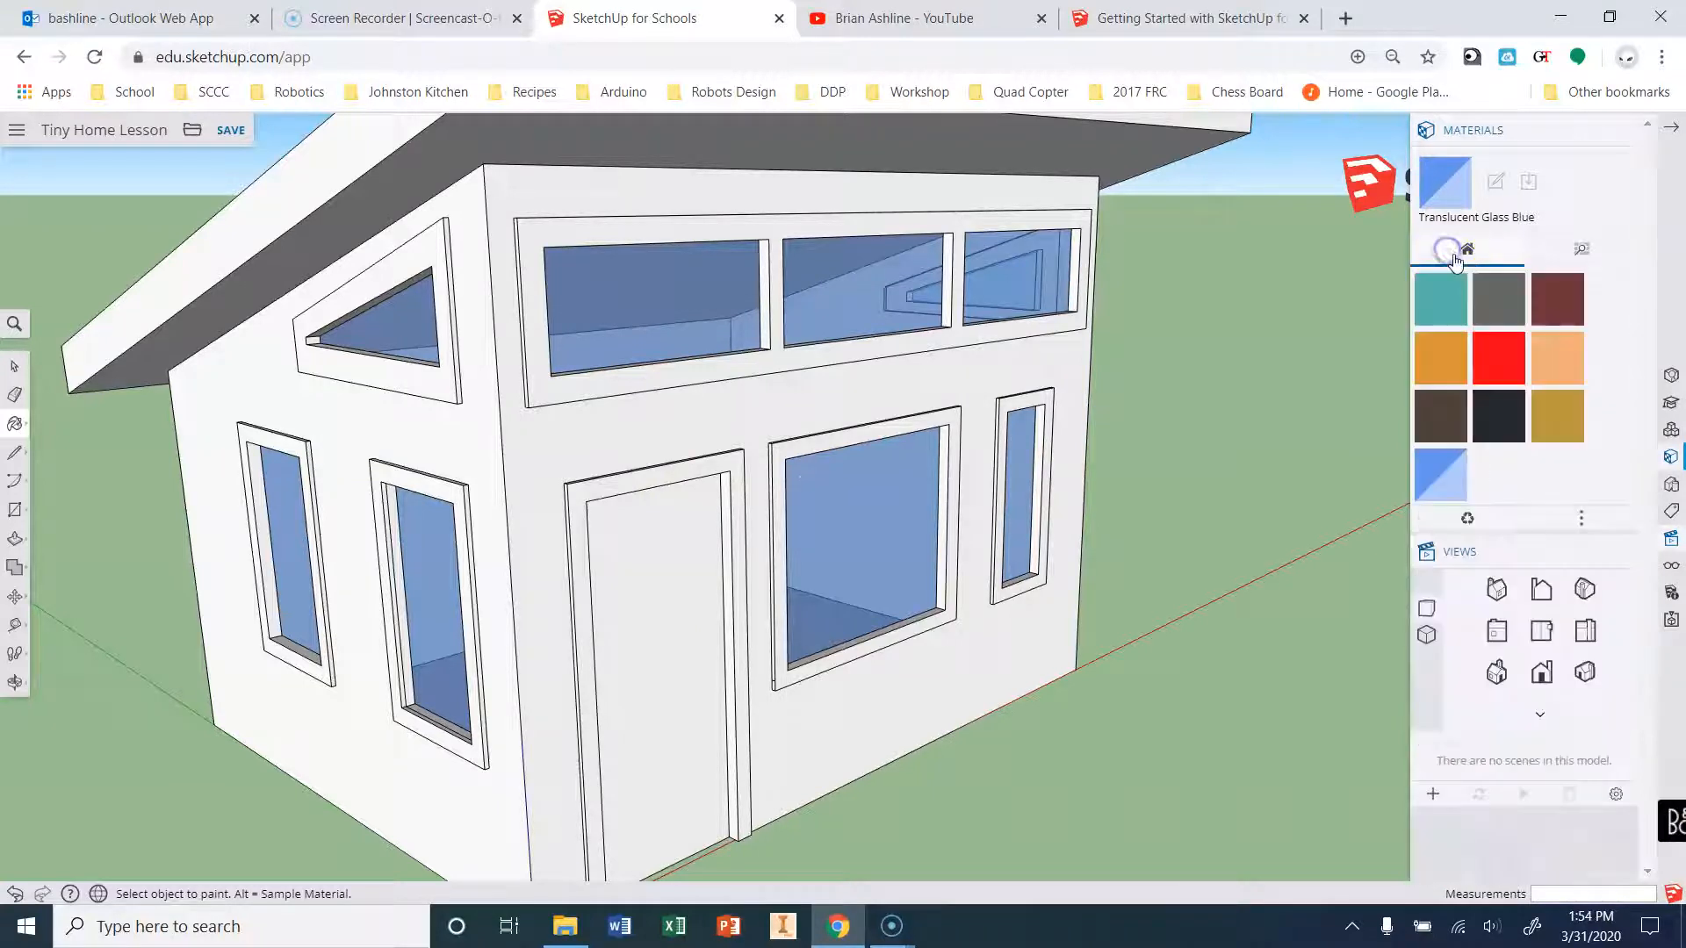
pyautogui.click(1498, 313)
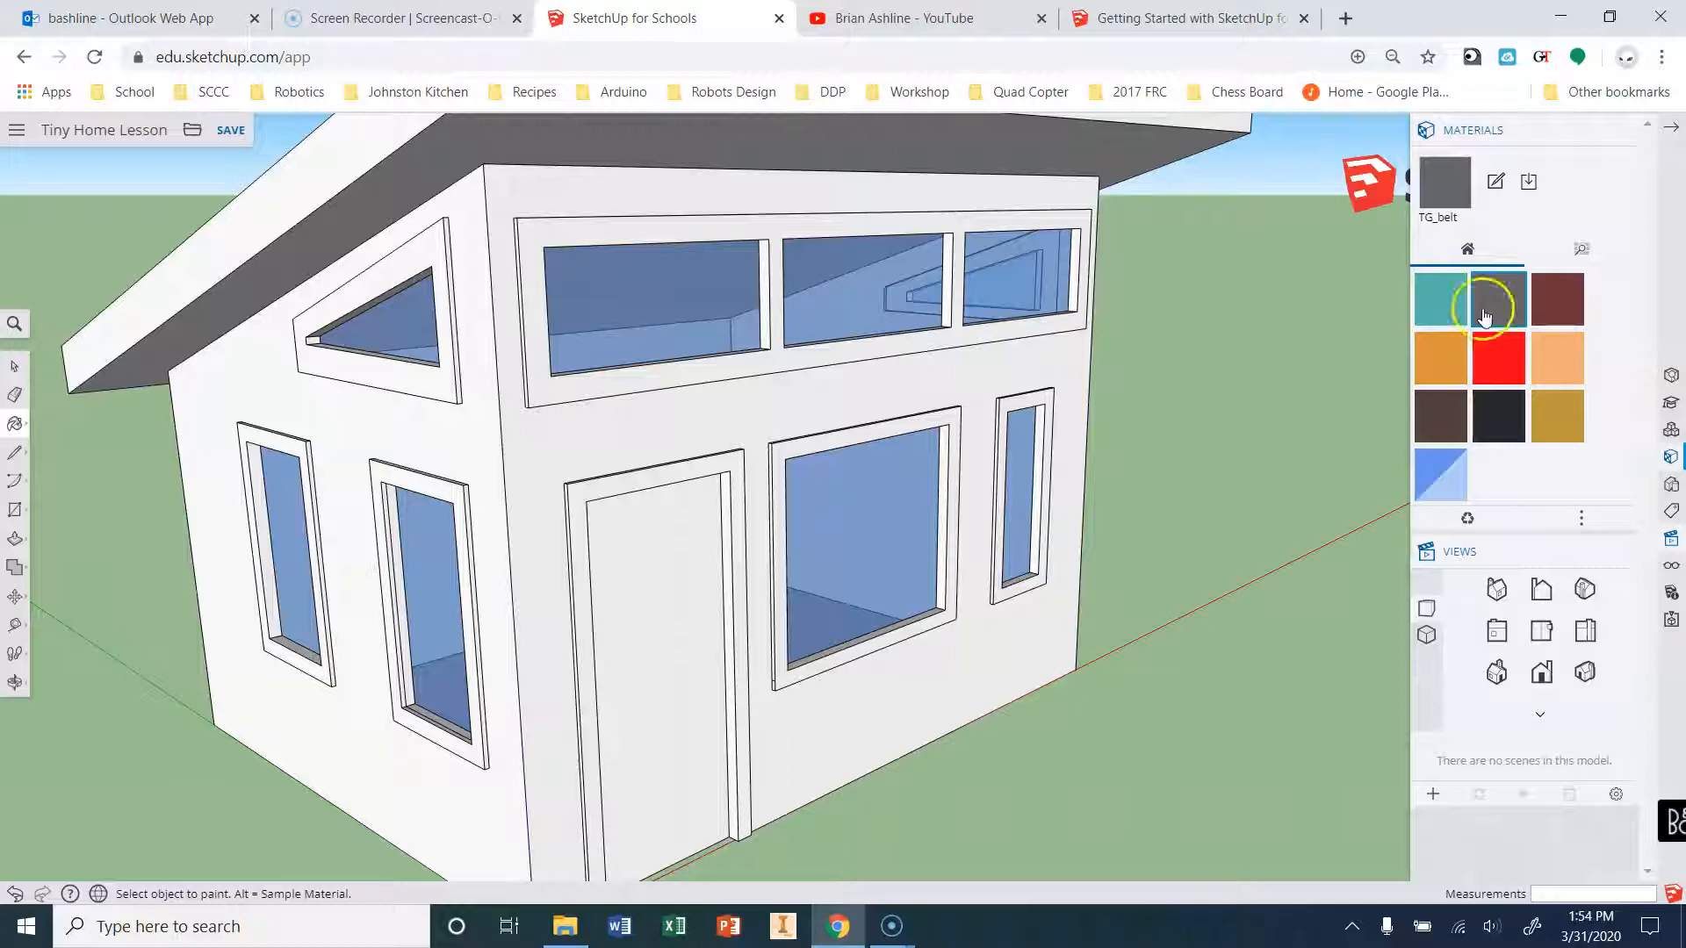
pyautogui.scroll(1, 566, 178)
pyautogui.click(538, 230)
pyautogui.scroll(4, 526, 220)
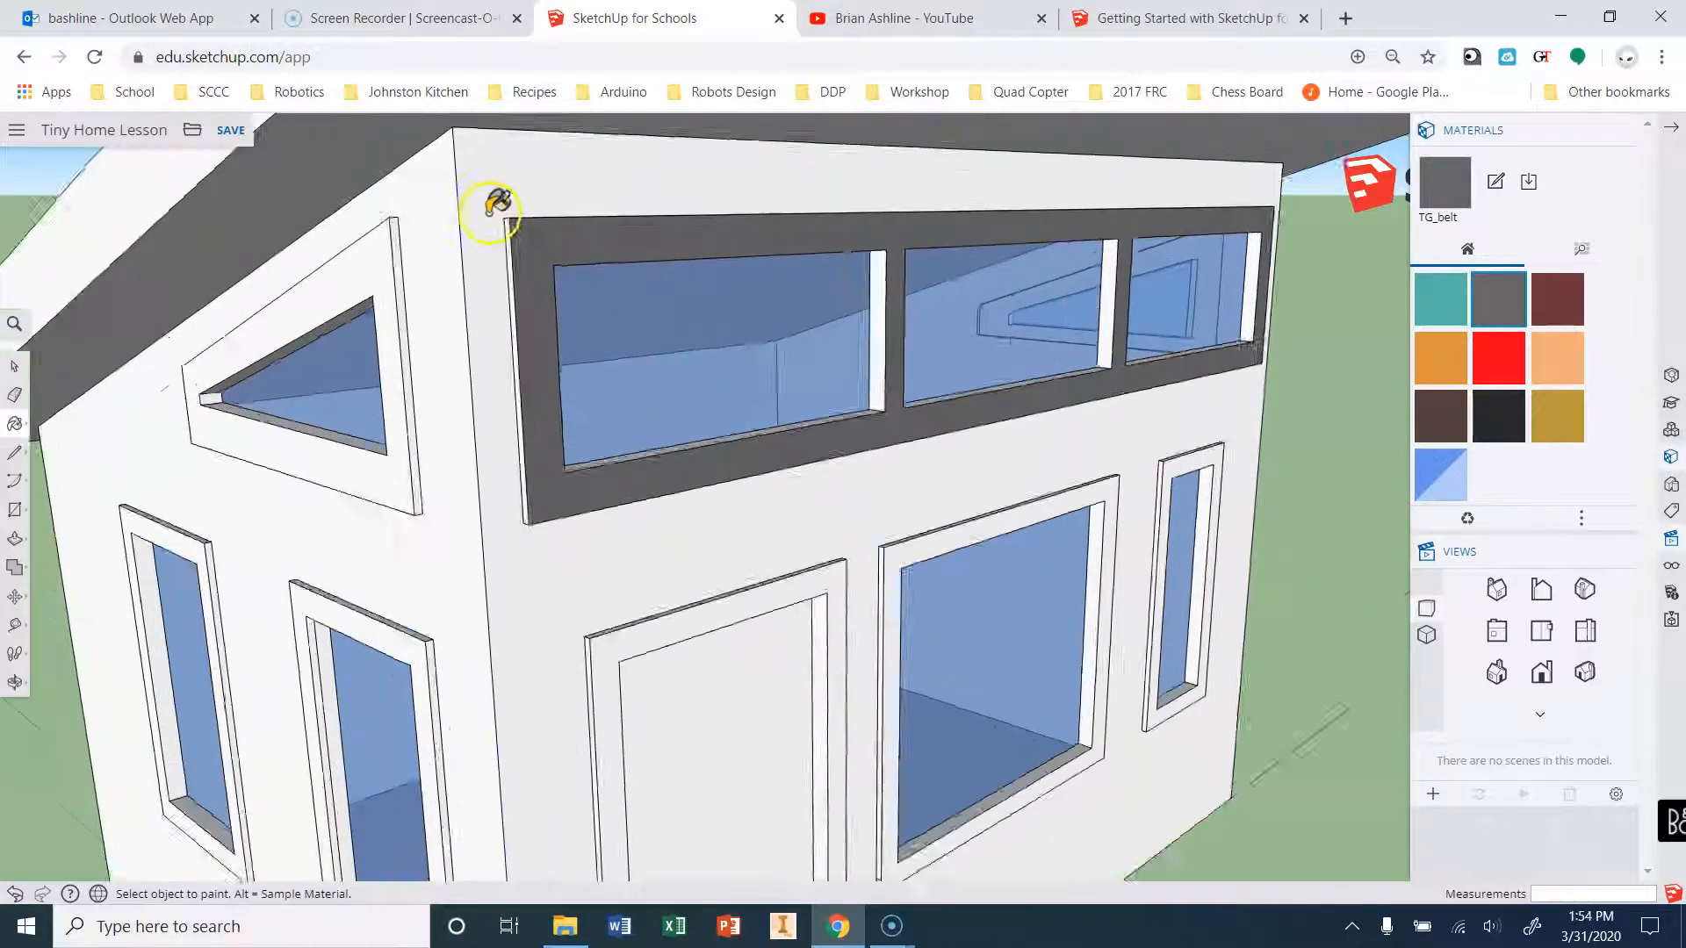
pyautogui.scroll(2, 510, 224)
pyautogui.click(538, 243)
pyautogui.scroll(-3, 542, 239)
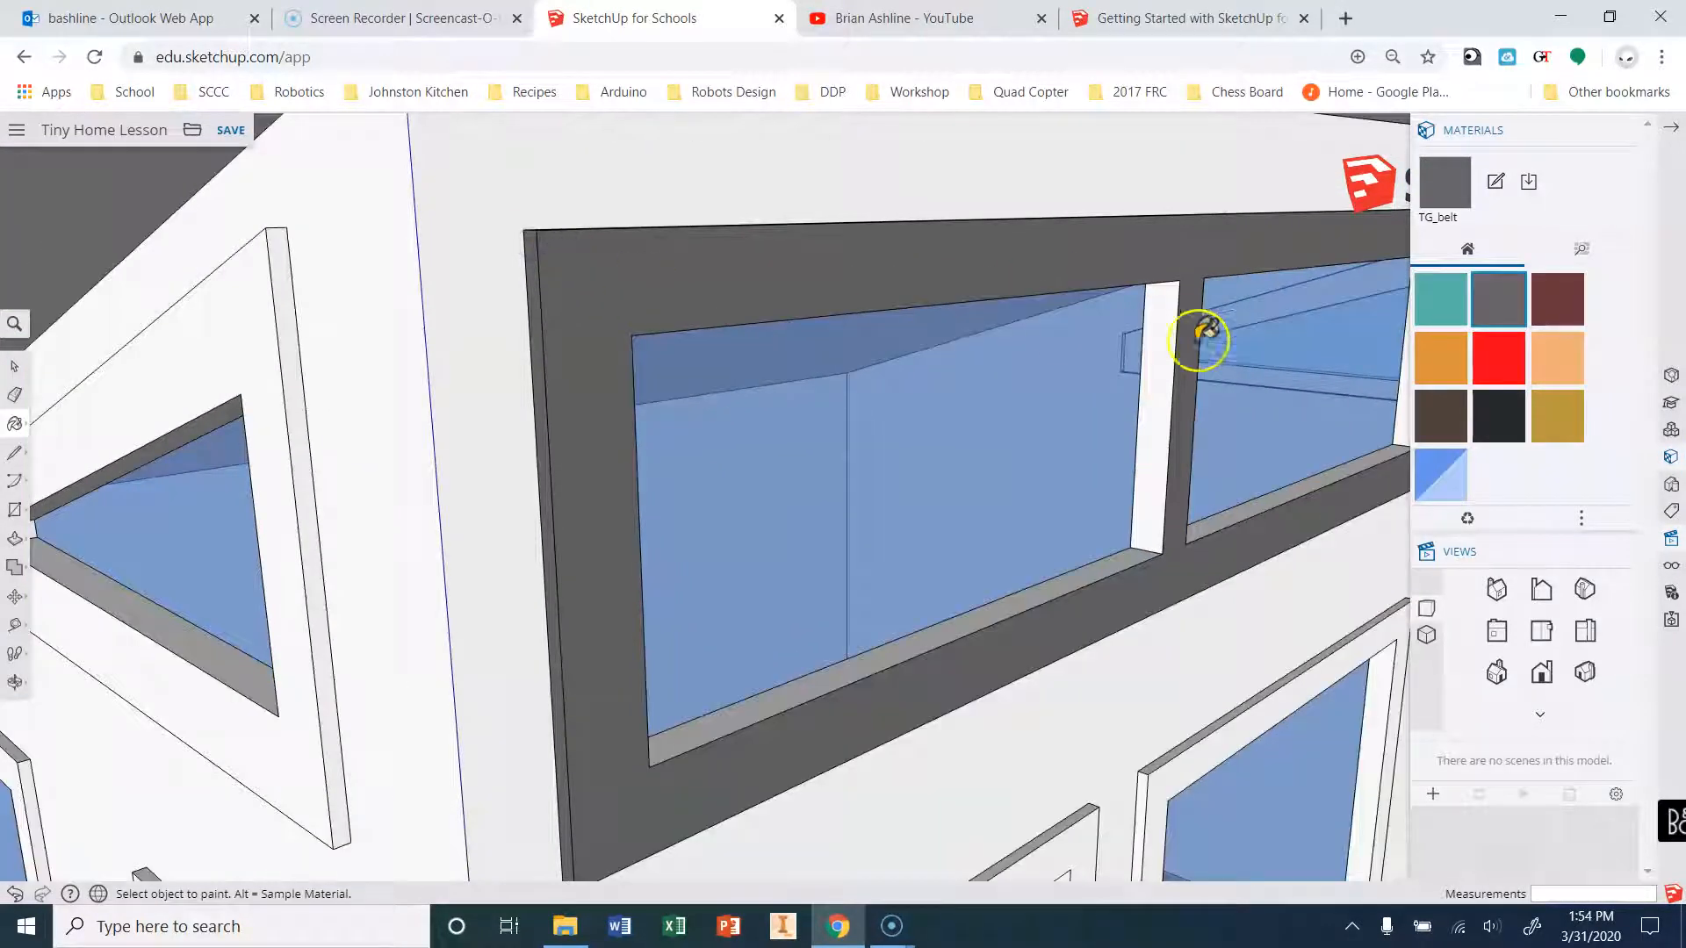
# Paint the sills and visible inner side faces of the three upper front window openings with TG_belt.
pyautogui.scroll(4, 1204, 356)
pyautogui.click(1133, 511)
pyautogui.click(1092, 715)
pyautogui.click(1208, 662)
pyautogui.scroll(-3, 995, 650)
pyautogui.scroll(2, 1347, 489)
pyautogui.click(1347, 489)
pyautogui.scroll(-3, 849, 514)
pyautogui.scroll(4, 1242, 470)
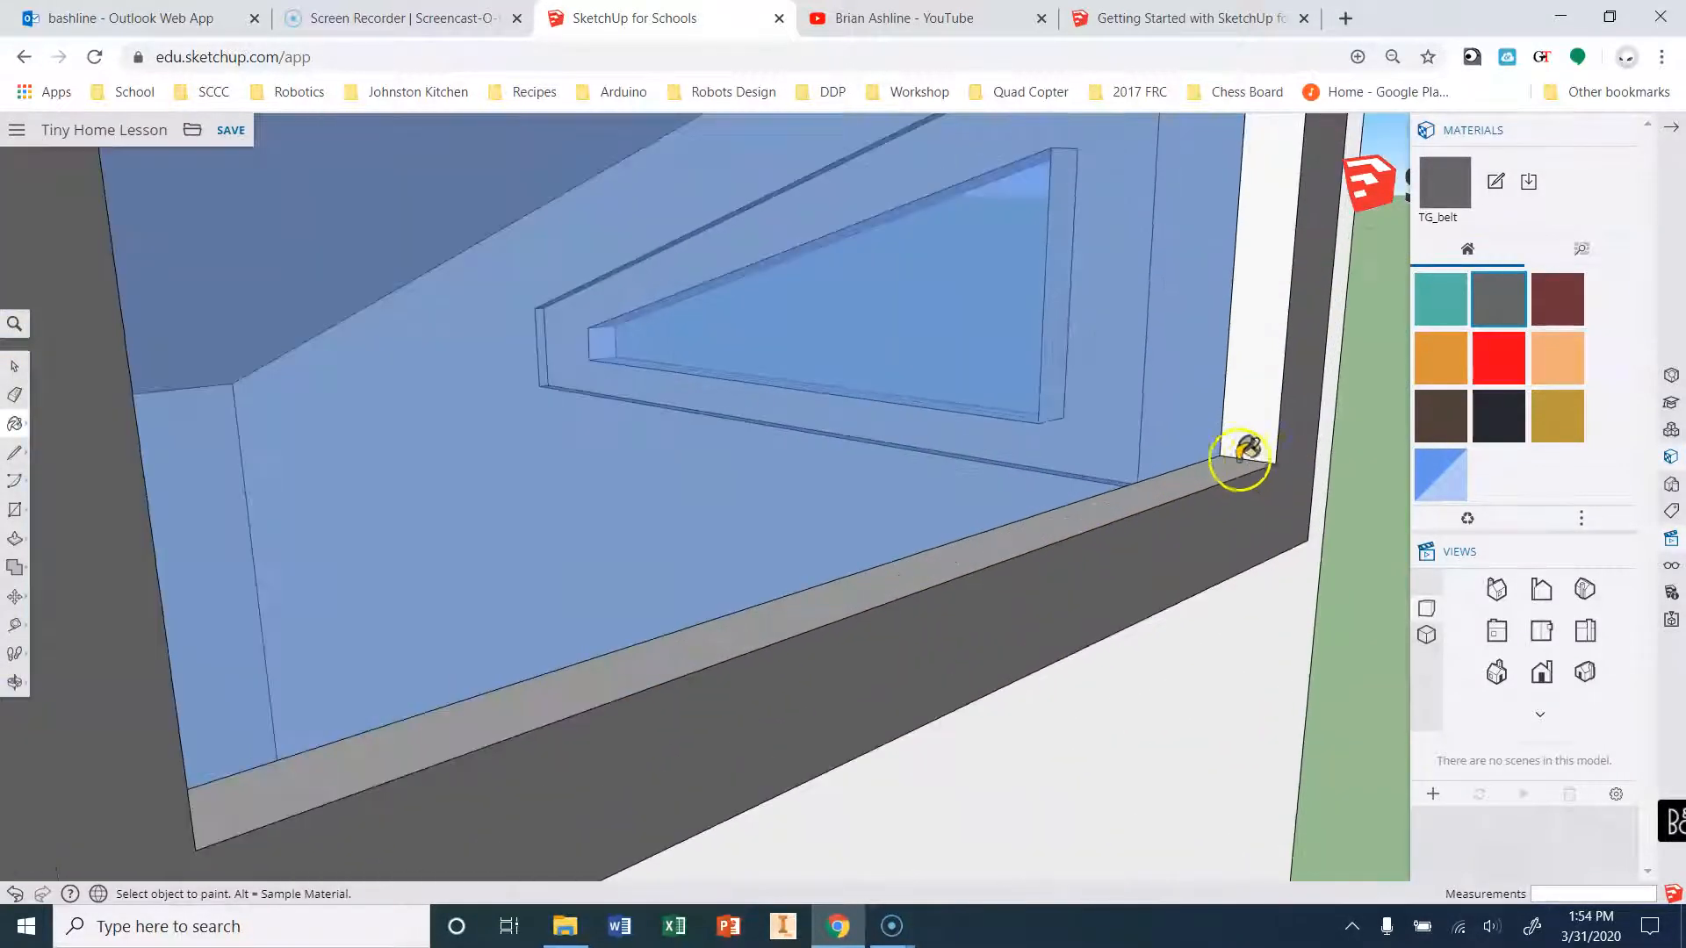
pyautogui.click(1254, 426)
pyautogui.click(1256, 424)
pyautogui.scroll(-5, 1204, 482)
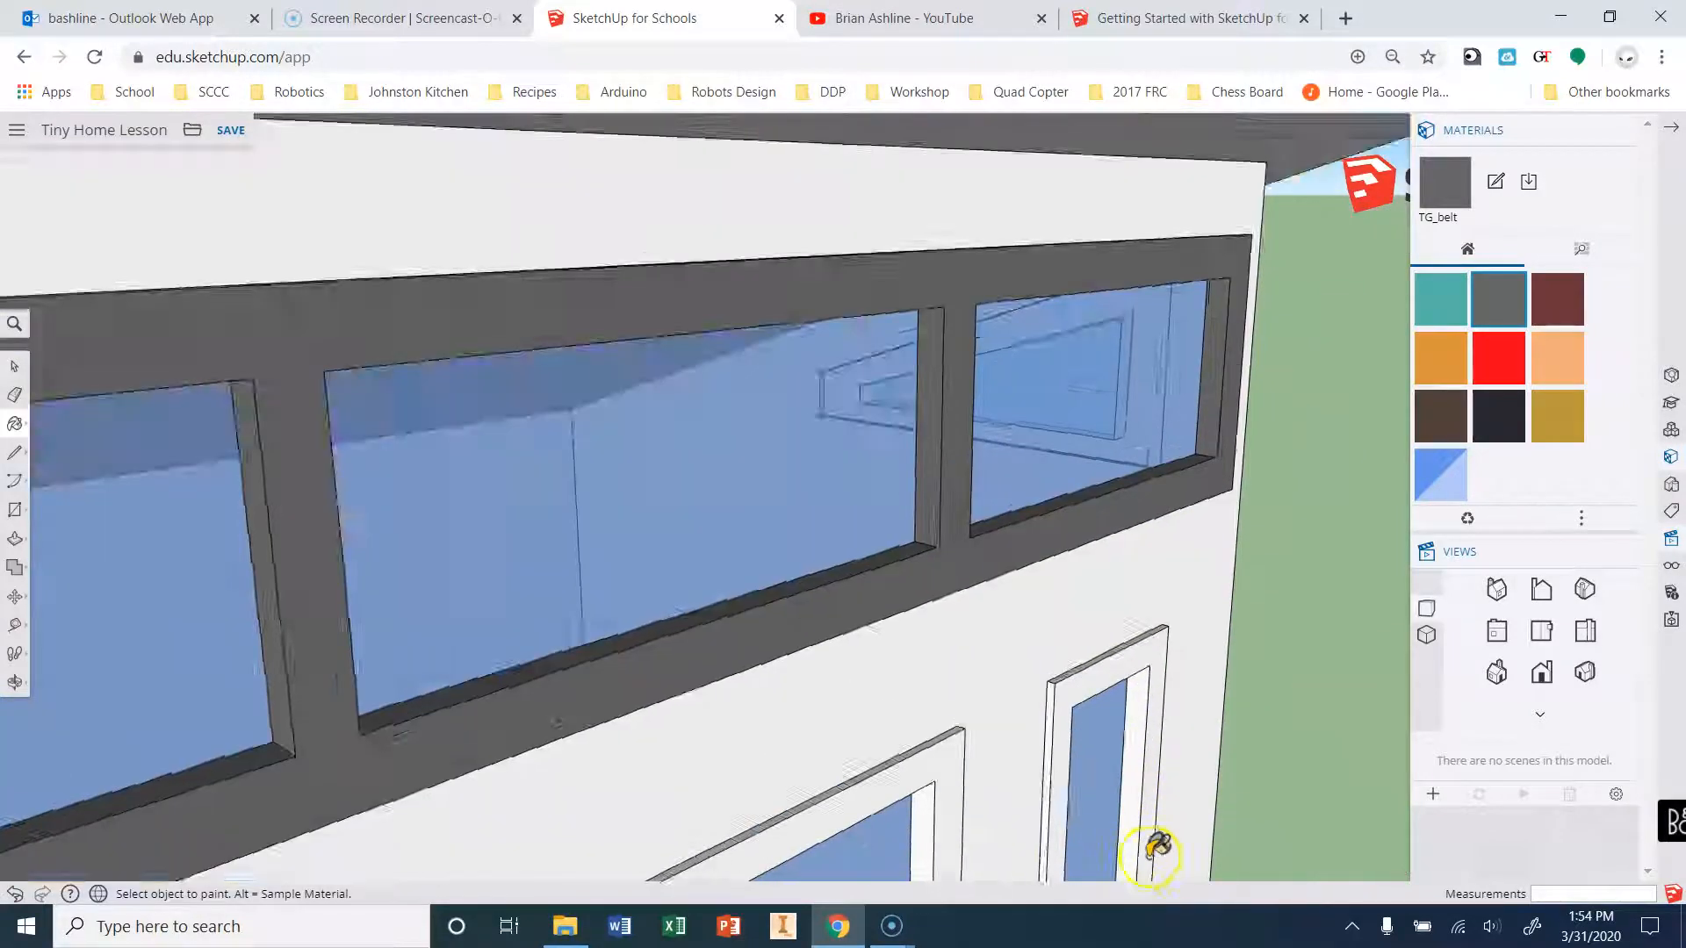
# Paint the inner side face, sill and door-side outer edge of the narrow front window's frame with TG_belt.
pyautogui.scroll(4, 1115, 766)
pyautogui.click(1116, 766)
pyautogui.scroll(-5, 1069, 825)
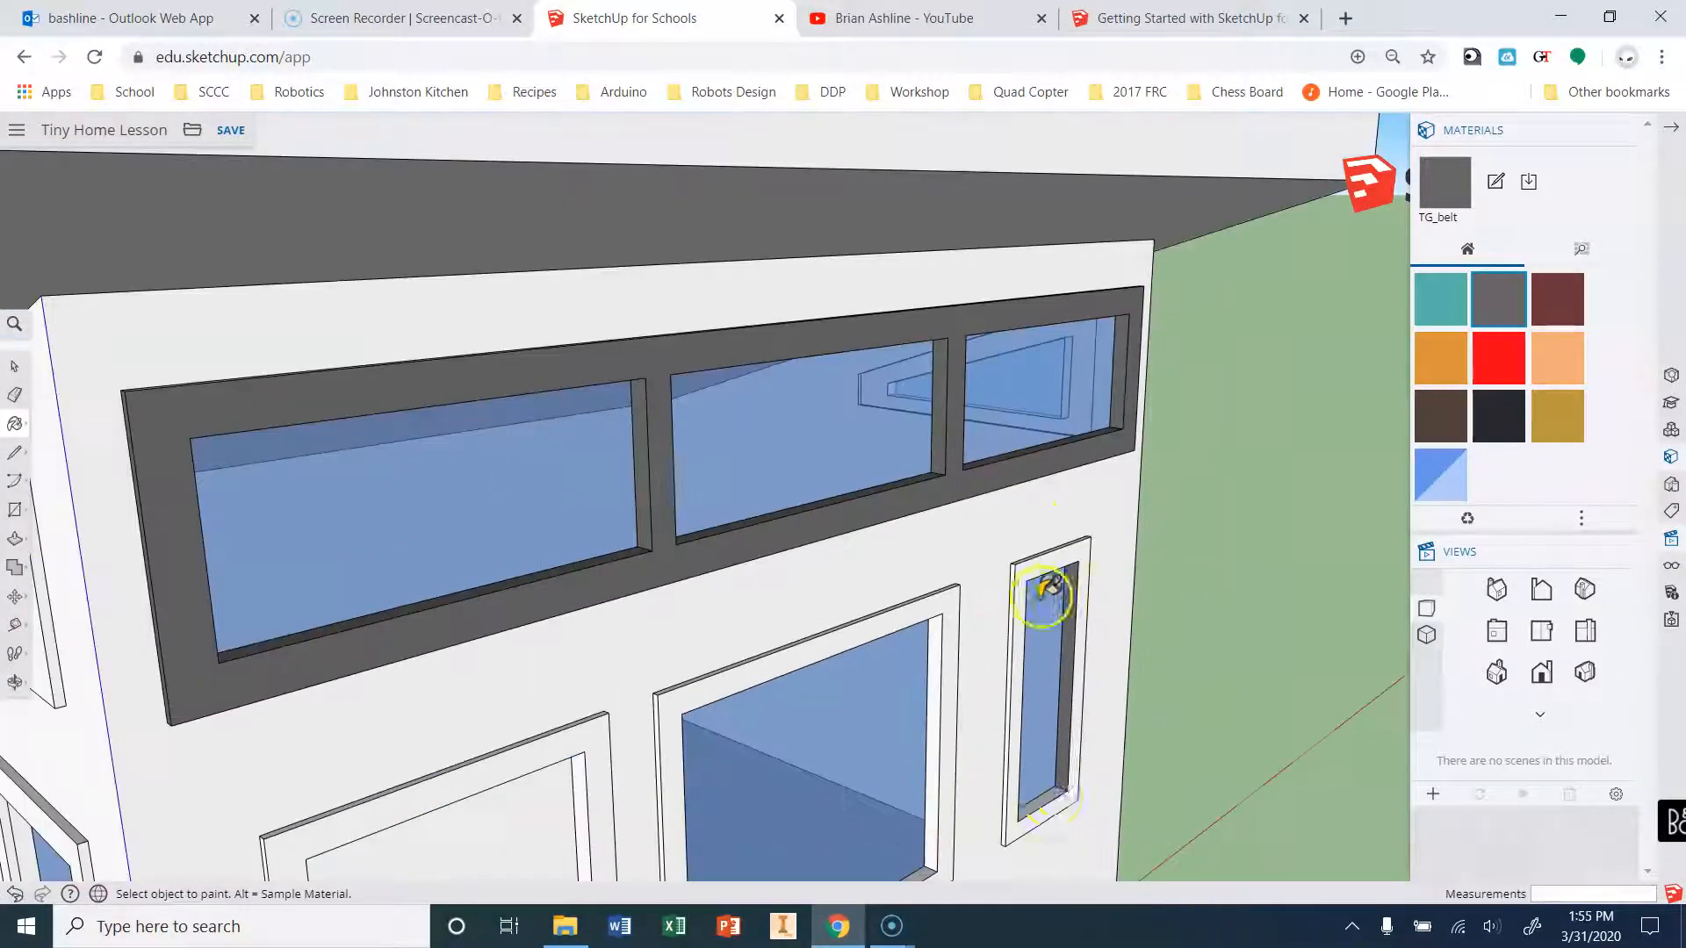
pyautogui.scroll(5, 1050, 825)
pyautogui.click(1041, 719)
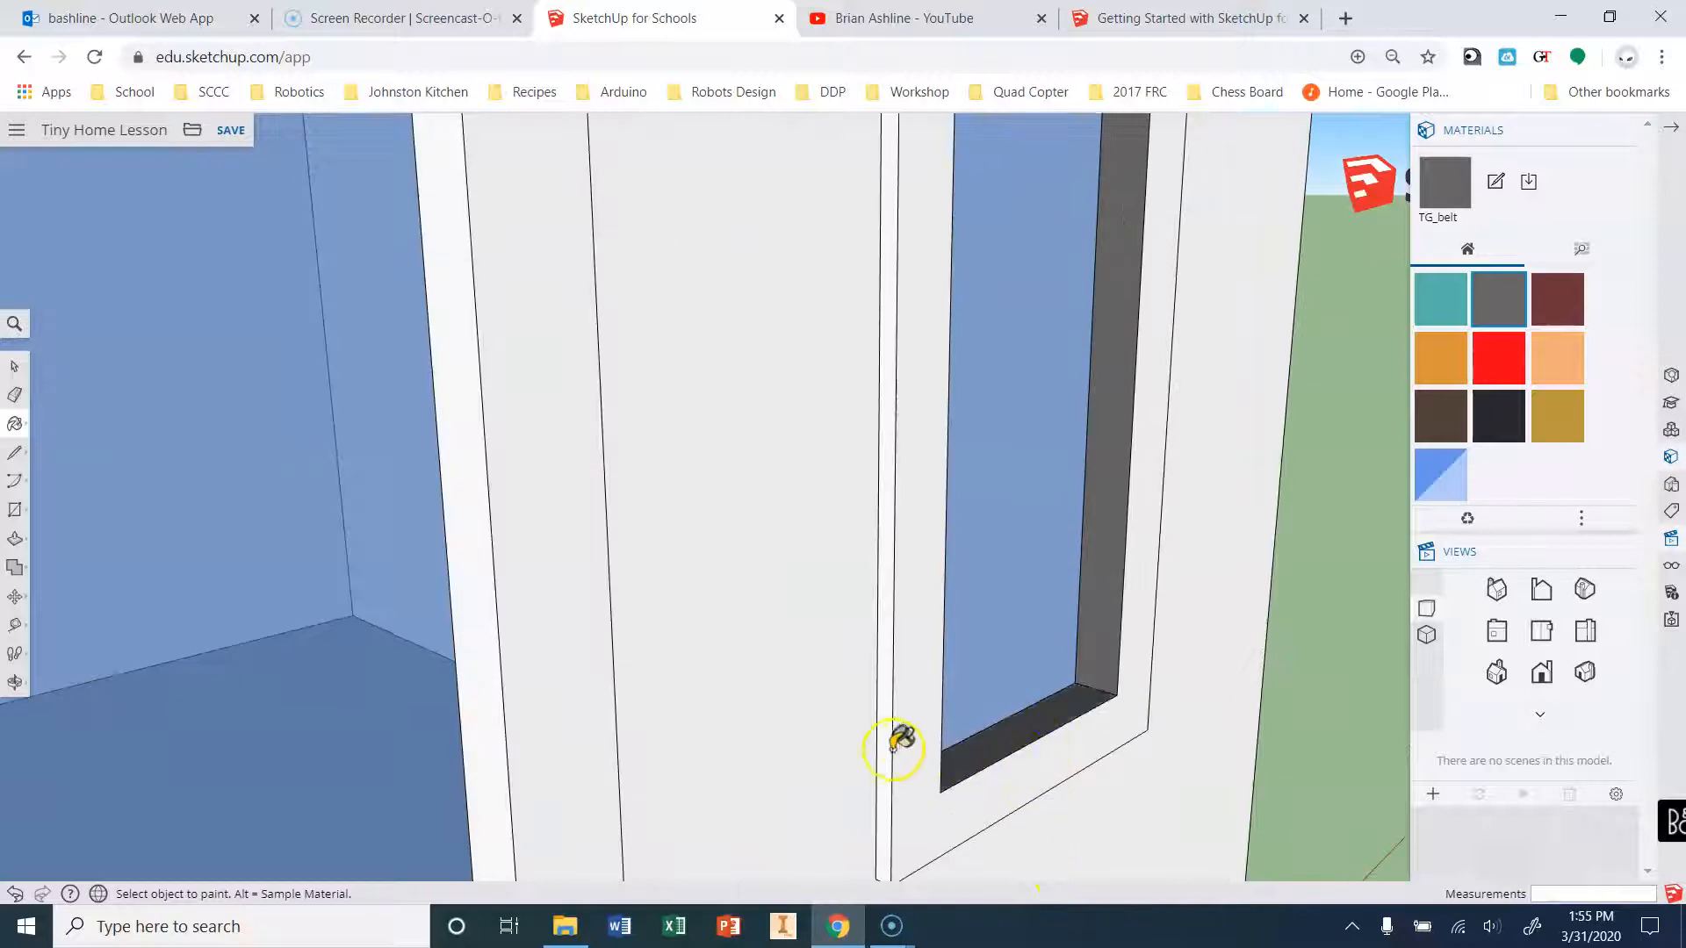
pyautogui.scroll(-4, 890, 745)
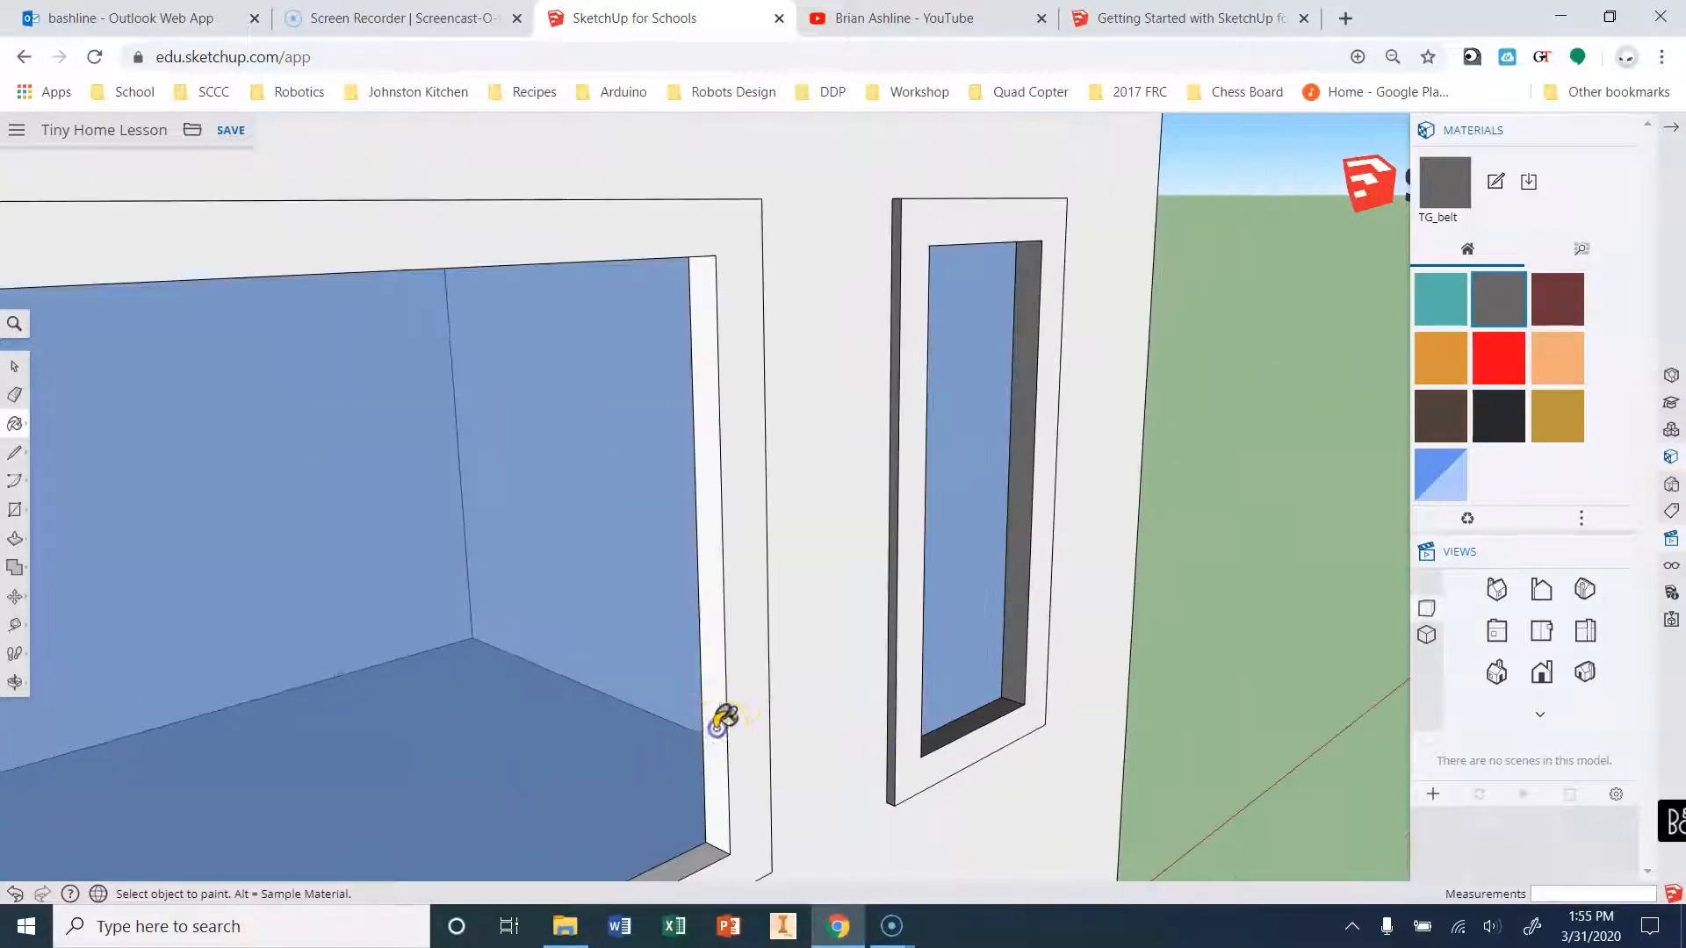
# Paint the large front window's frame face and inner side, and the narrow front window's frame face, with TG_belt.
pyautogui.click(722, 720)
pyautogui.scroll(2, 975, 637)
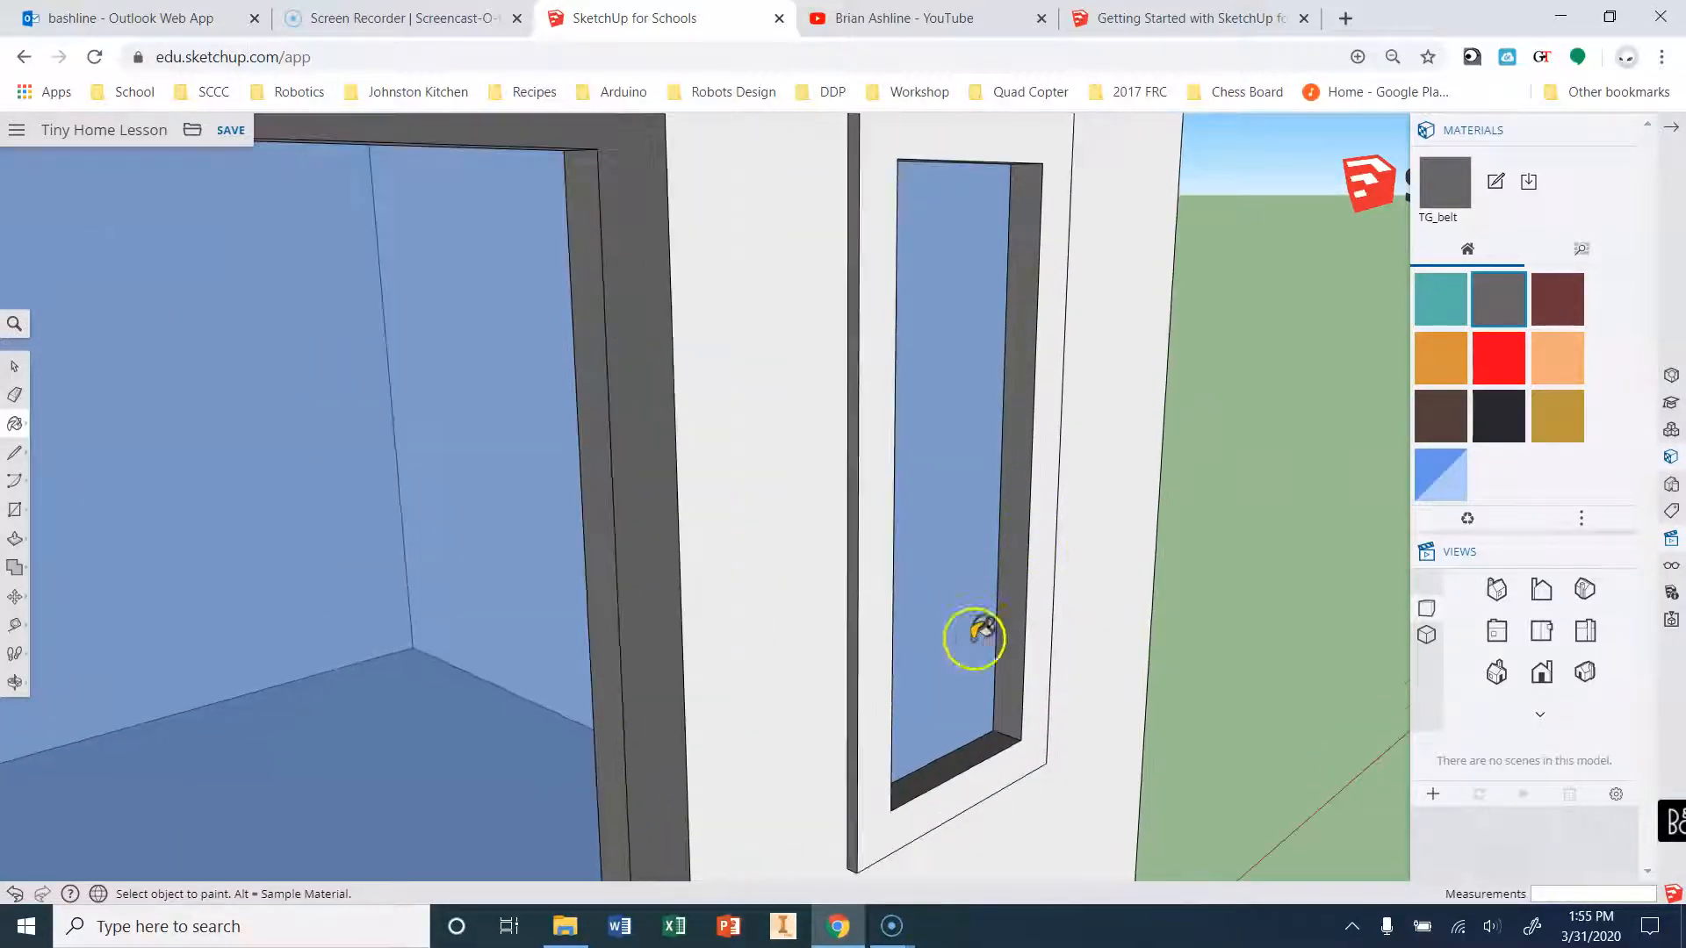
pyautogui.click(1042, 689)
pyautogui.scroll(-4, 1010, 650)
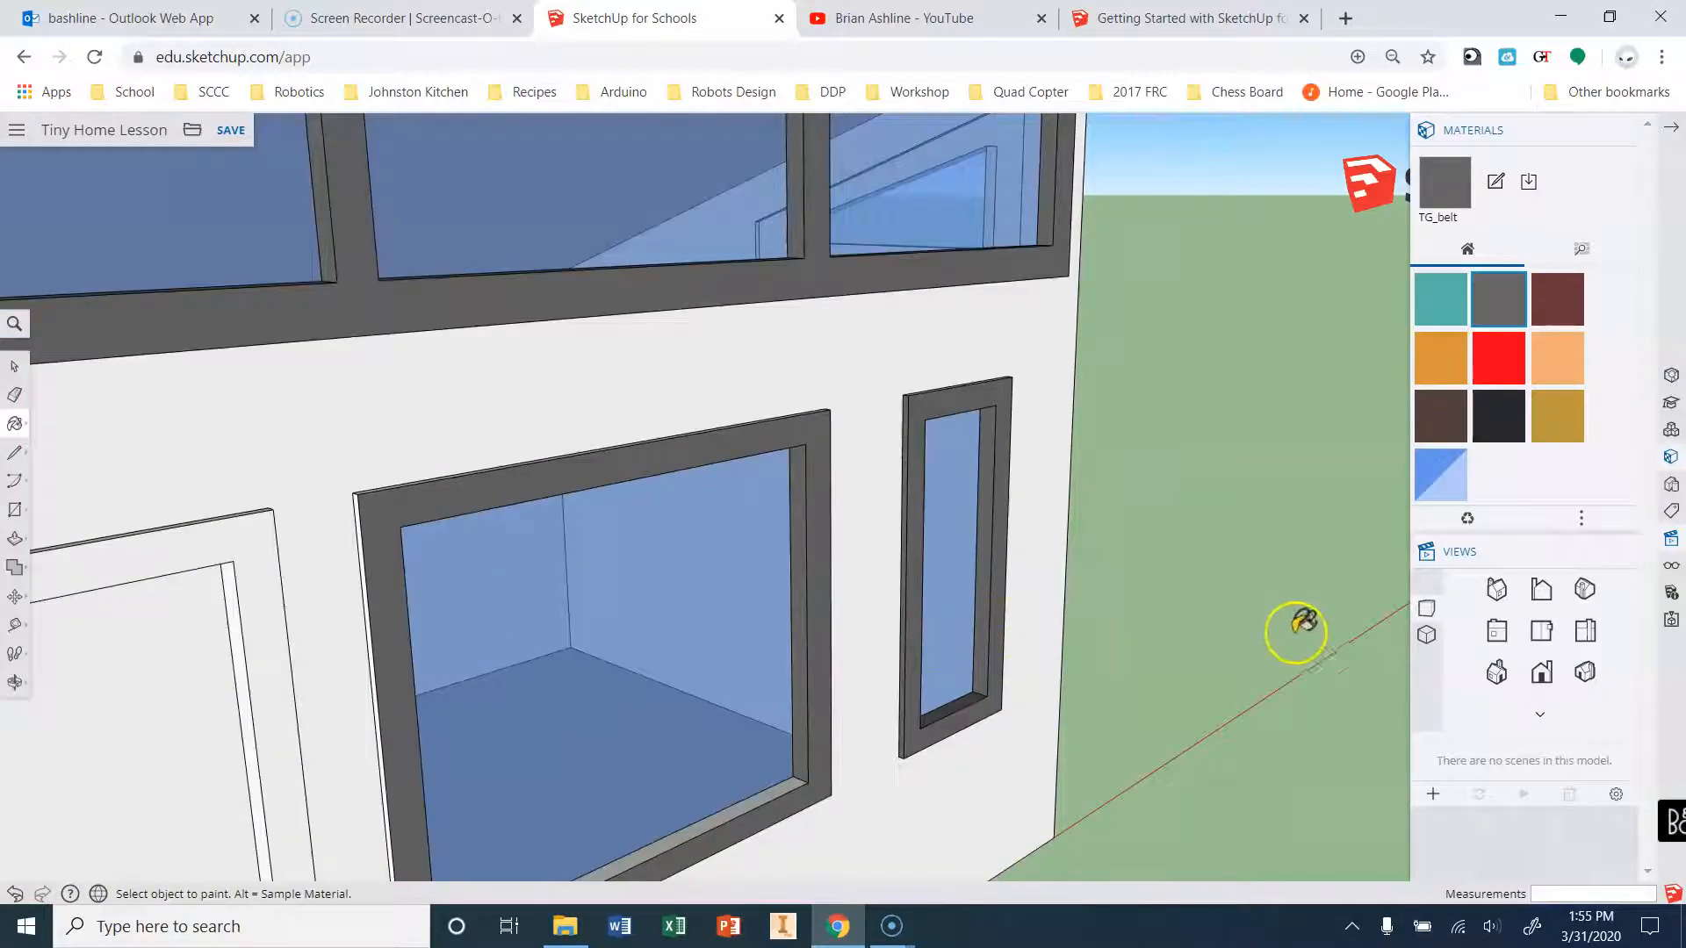
# Paint the narrow front window's remaining inner side face and the outer edge facing the house corner with TG_belt.
pyautogui.moveTo(1279, 595)
pyautogui.mouseDown(button='middle')
pyautogui.moveTo(820, 527)
pyautogui.moveTo(510, 525)
pyautogui.moveTo(326, 481)
pyautogui.mouseUp(button='middle')
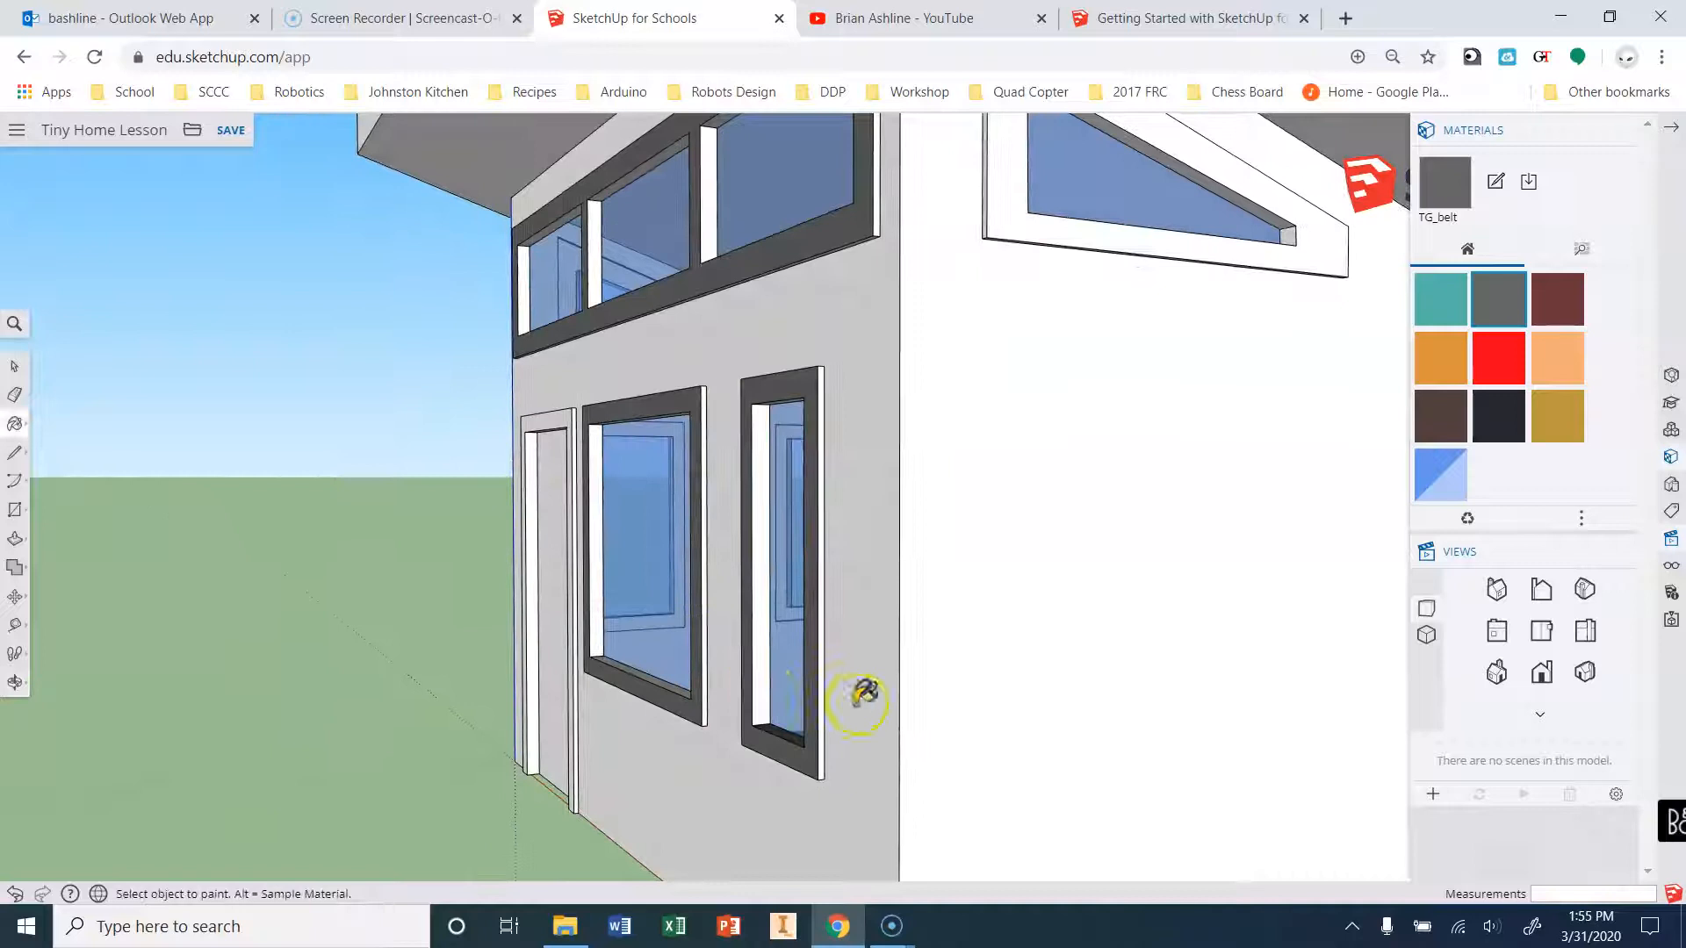
pyautogui.click(760, 684)
pyautogui.scroll(3, 825, 704)
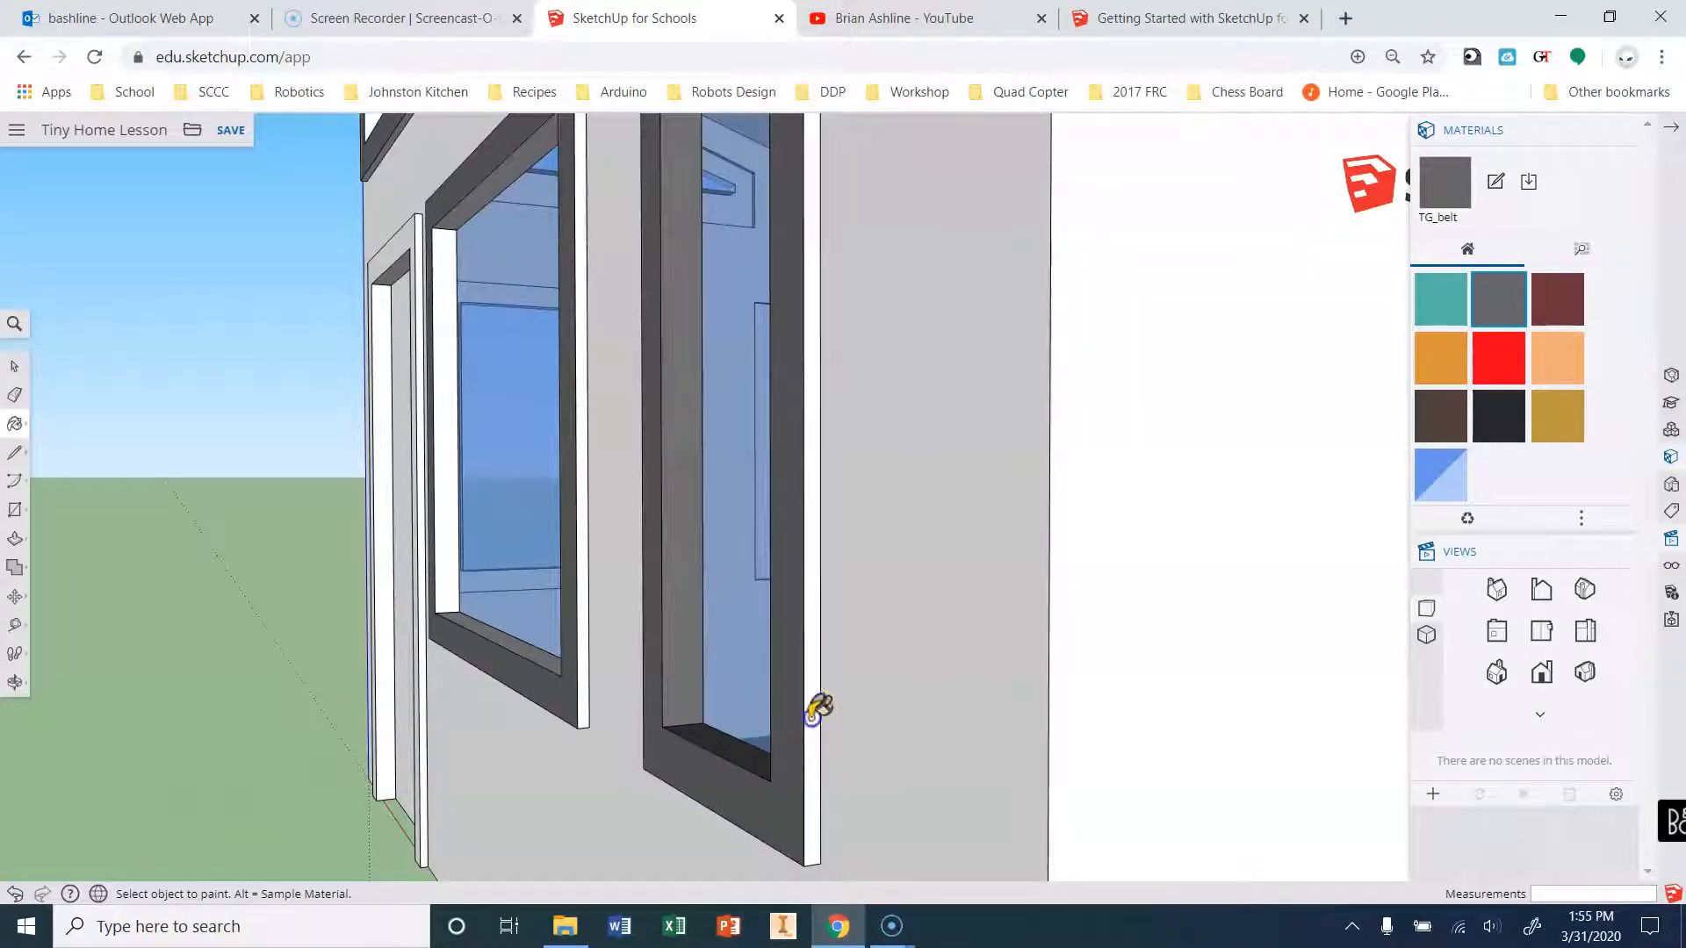
pyautogui.scroll(-5, 805, 738)
# Paint the upper front frame's corner-side outer edge, its opening's top inner face and the remaining inner side faces with TG_belt.
pyautogui.moveTo(802, 737); pyautogui.dragTo(841, 184, button='middle')
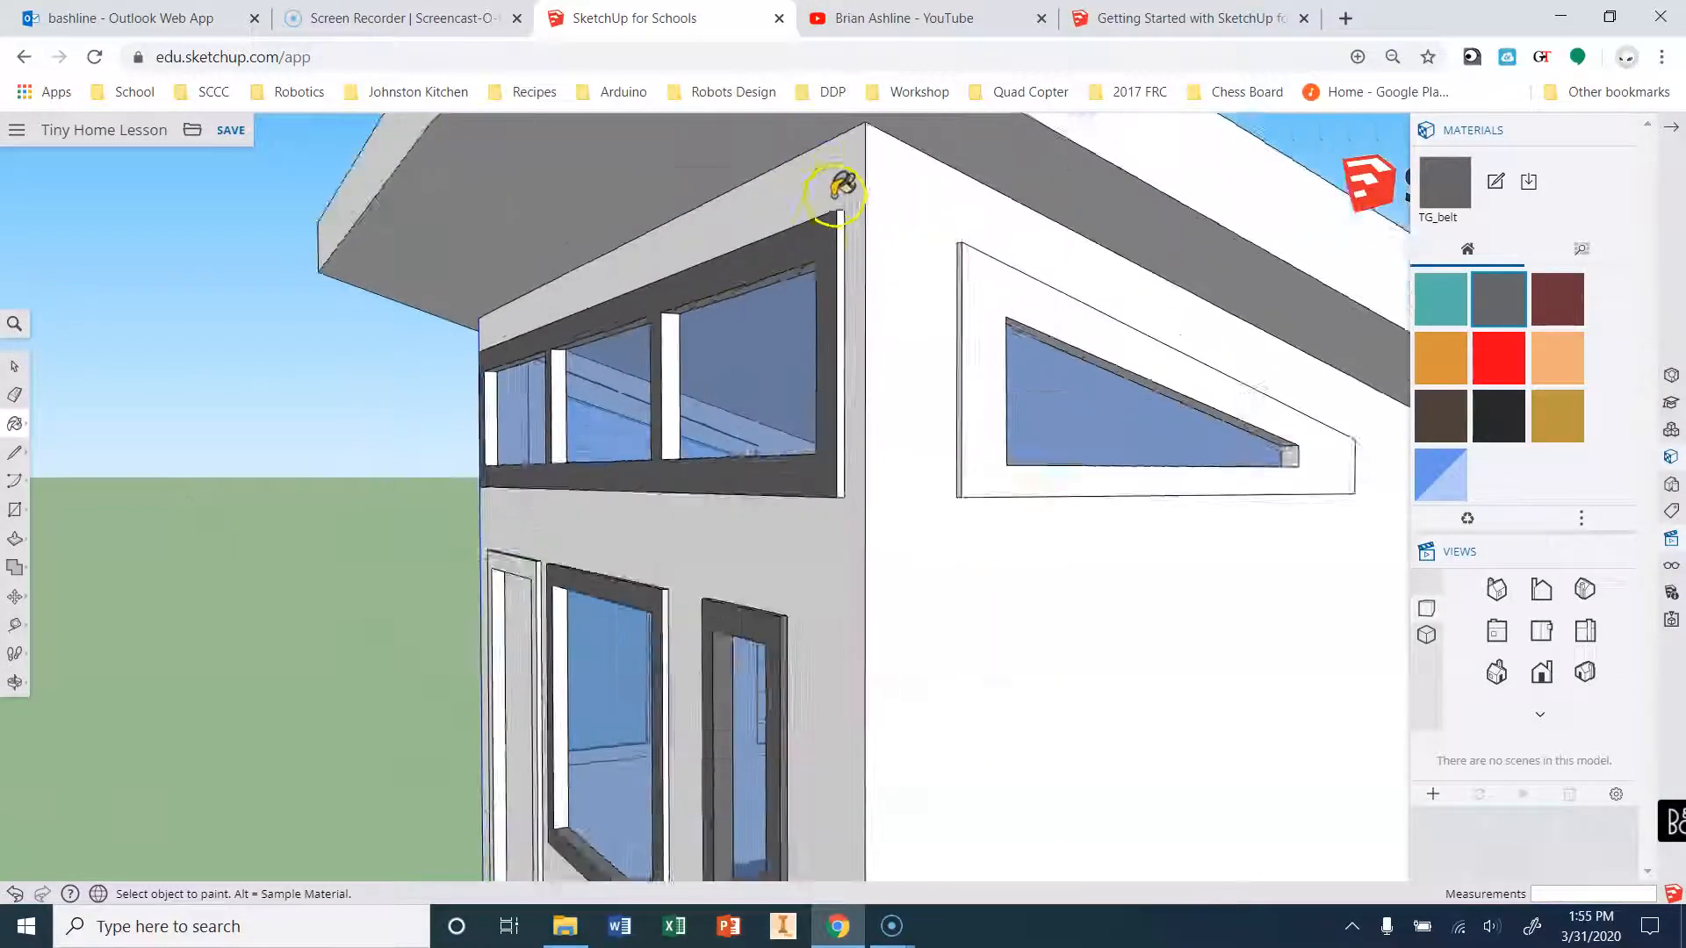
pyautogui.scroll(4, 839, 203)
pyautogui.click(847, 281)
pyautogui.scroll(-2, 731, 367)
pyautogui.scroll(3, 622, 363)
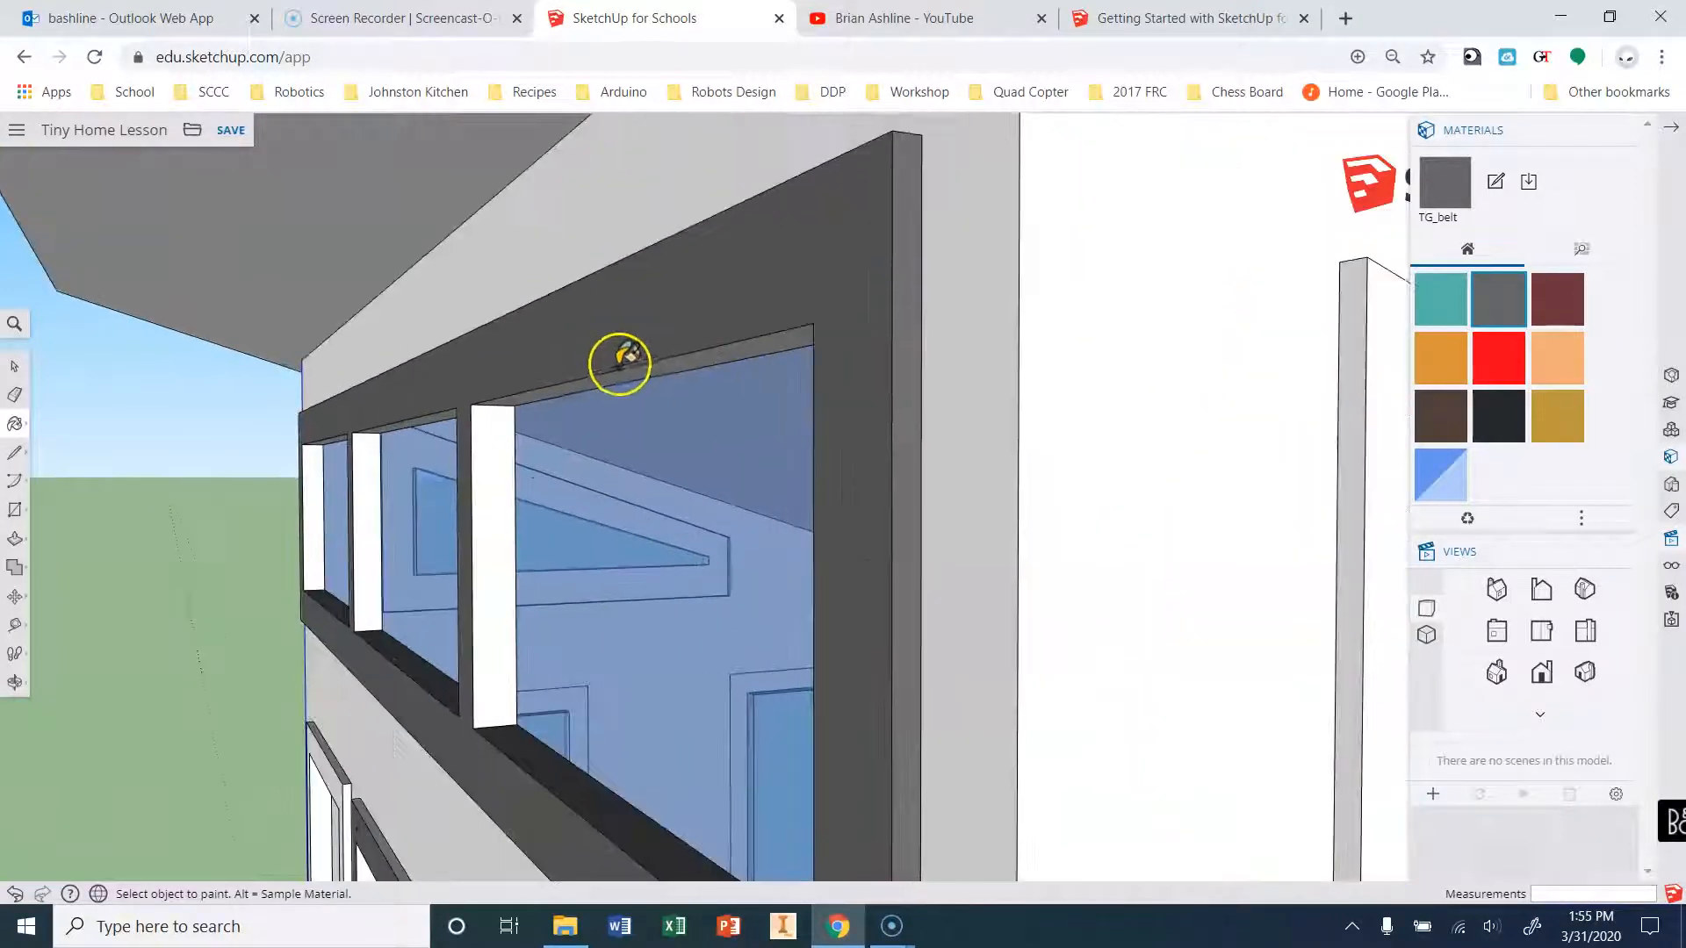
pyautogui.scroll(2, 620, 362)
pyautogui.click(567, 415)
pyautogui.click(440, 508)
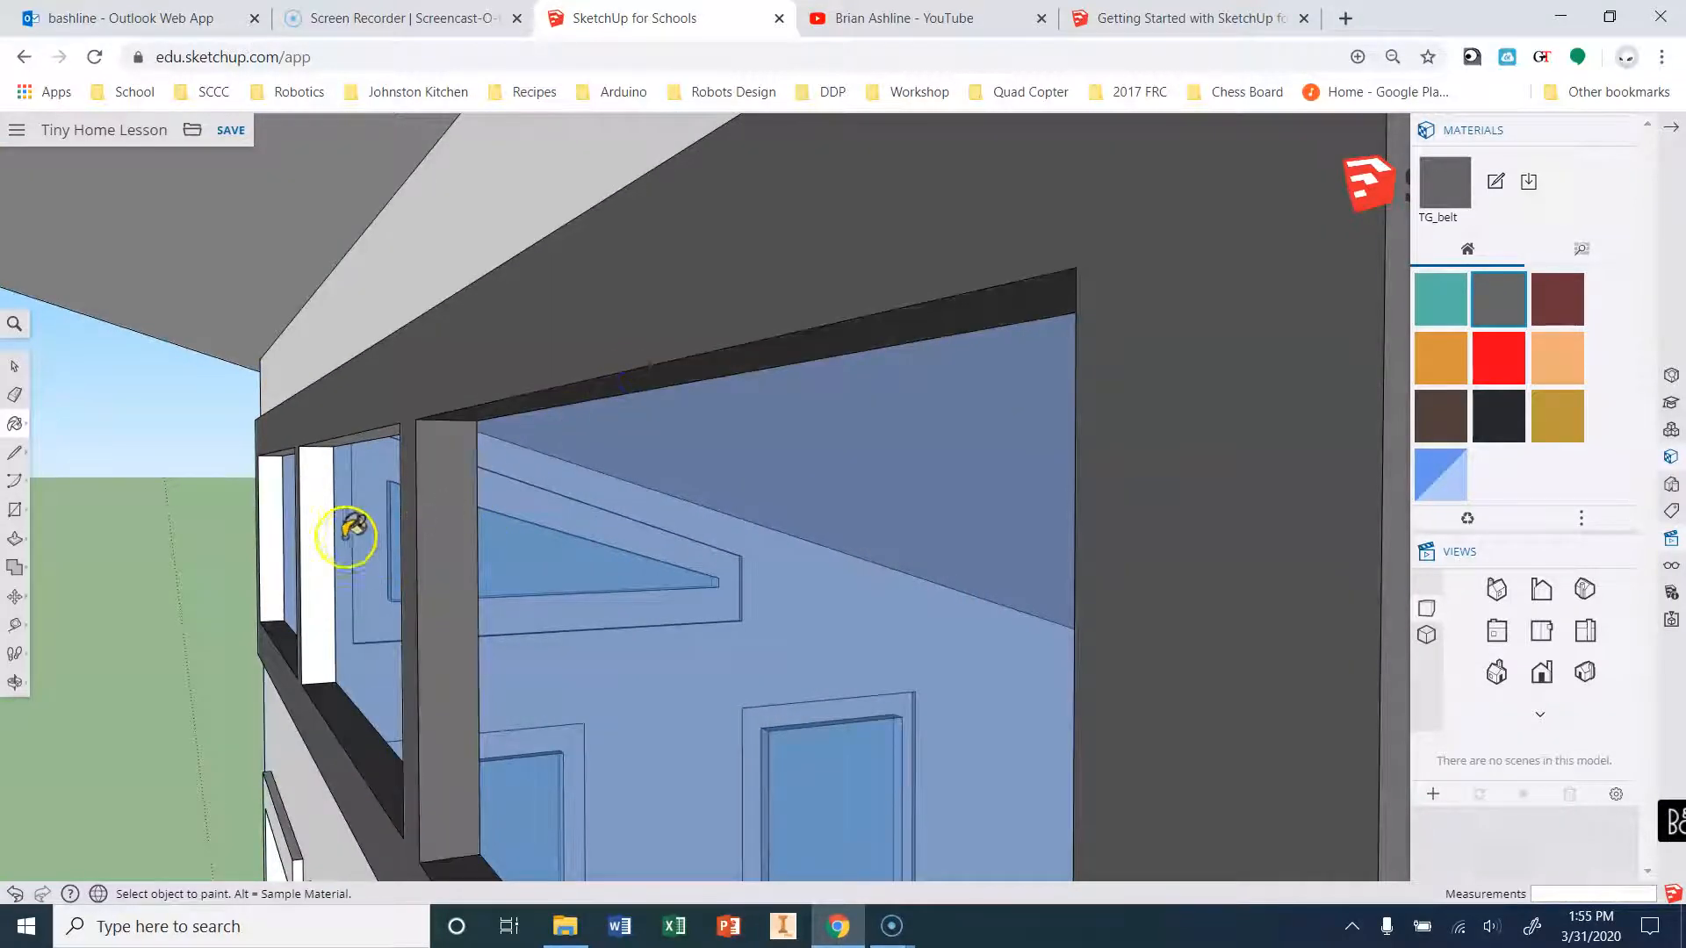
pyautogui.click(314, 530)
pyautogui.click(271, 502)
pyautogui.scroll(-4, 481, 452)
pyautogui.scroll(-3, 556, 527)
# Paint the underside edge of the front wall's upper window frame with TG_belt.
pyautogui.moveTo(587, 709); pyautogui.dragTo(655, 353, button='middle')
pyautogui.scroll(2, 634, 353)
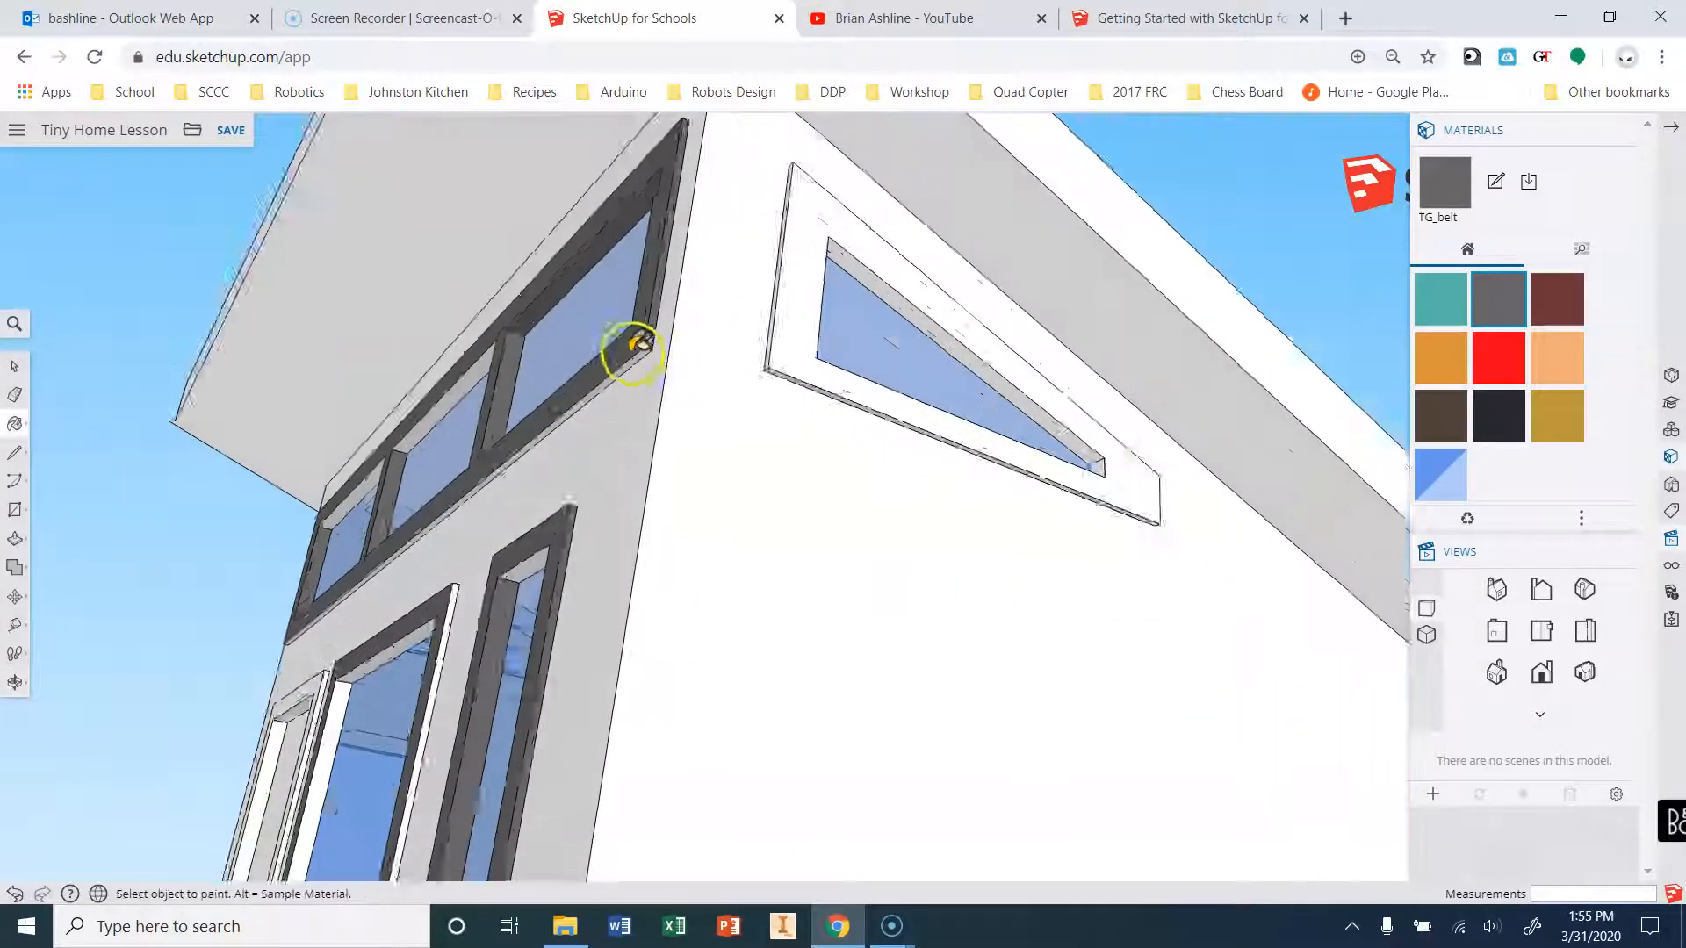
pyautogui.scroll(3, 640, 344)
pyautogui.click(679, 312)
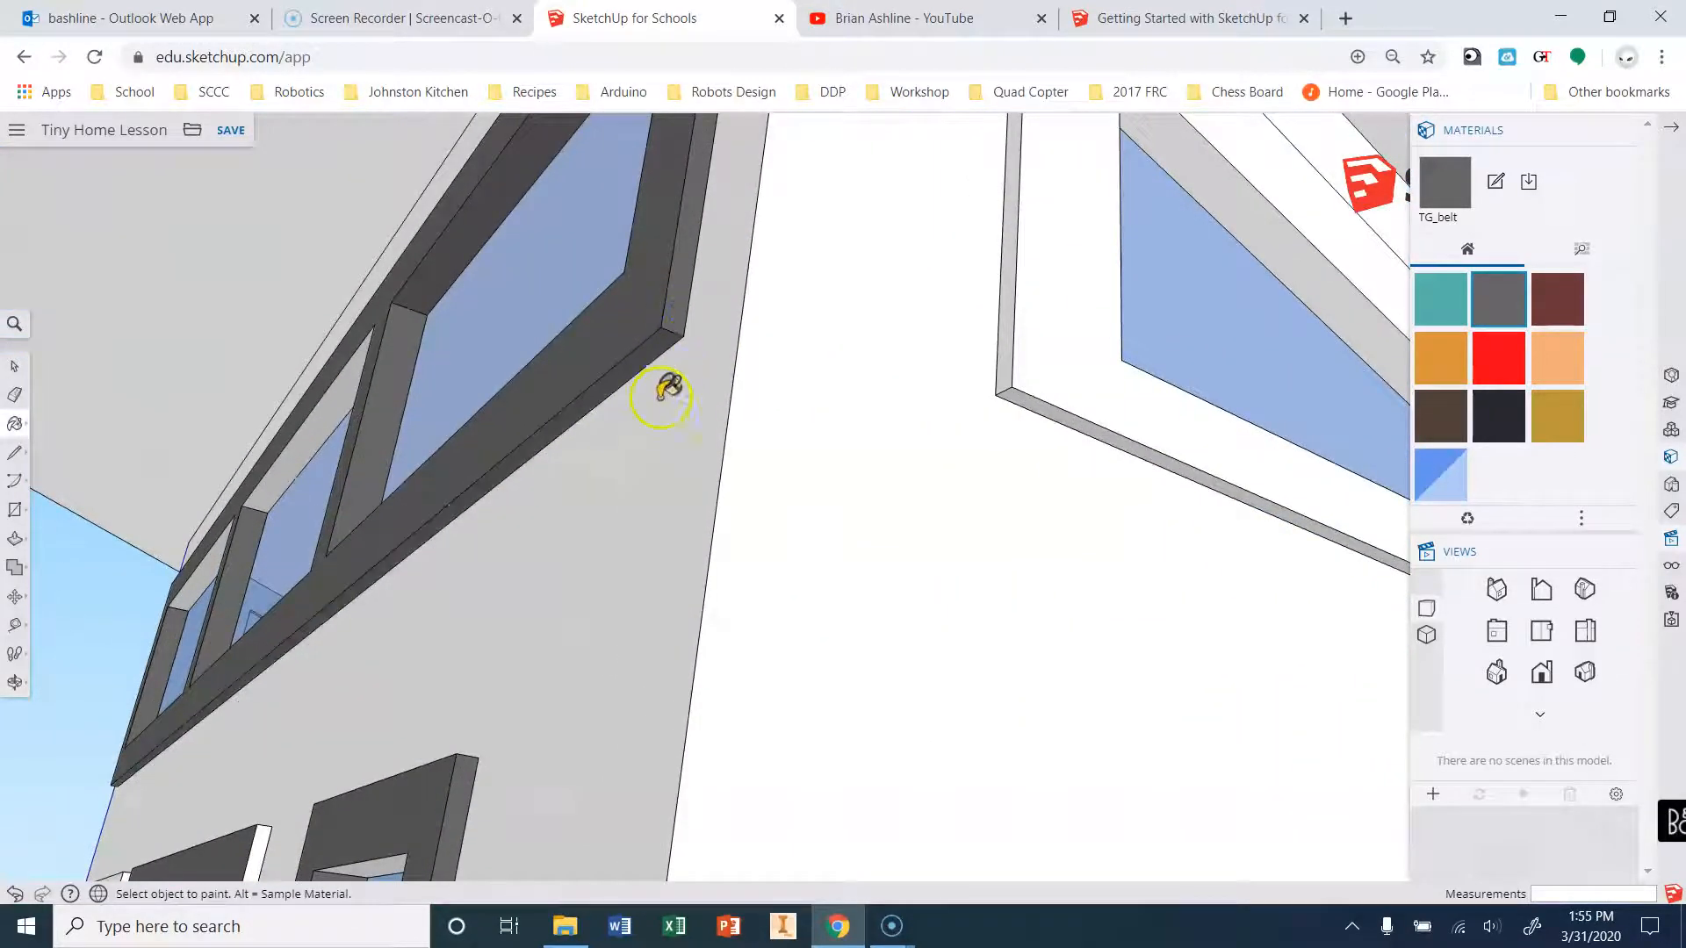
pyautogui.scroll(-5, 667, 389)
pyautogui.moveTo(519, 218); pyautogui.dragTo(538, 339, button='middle')
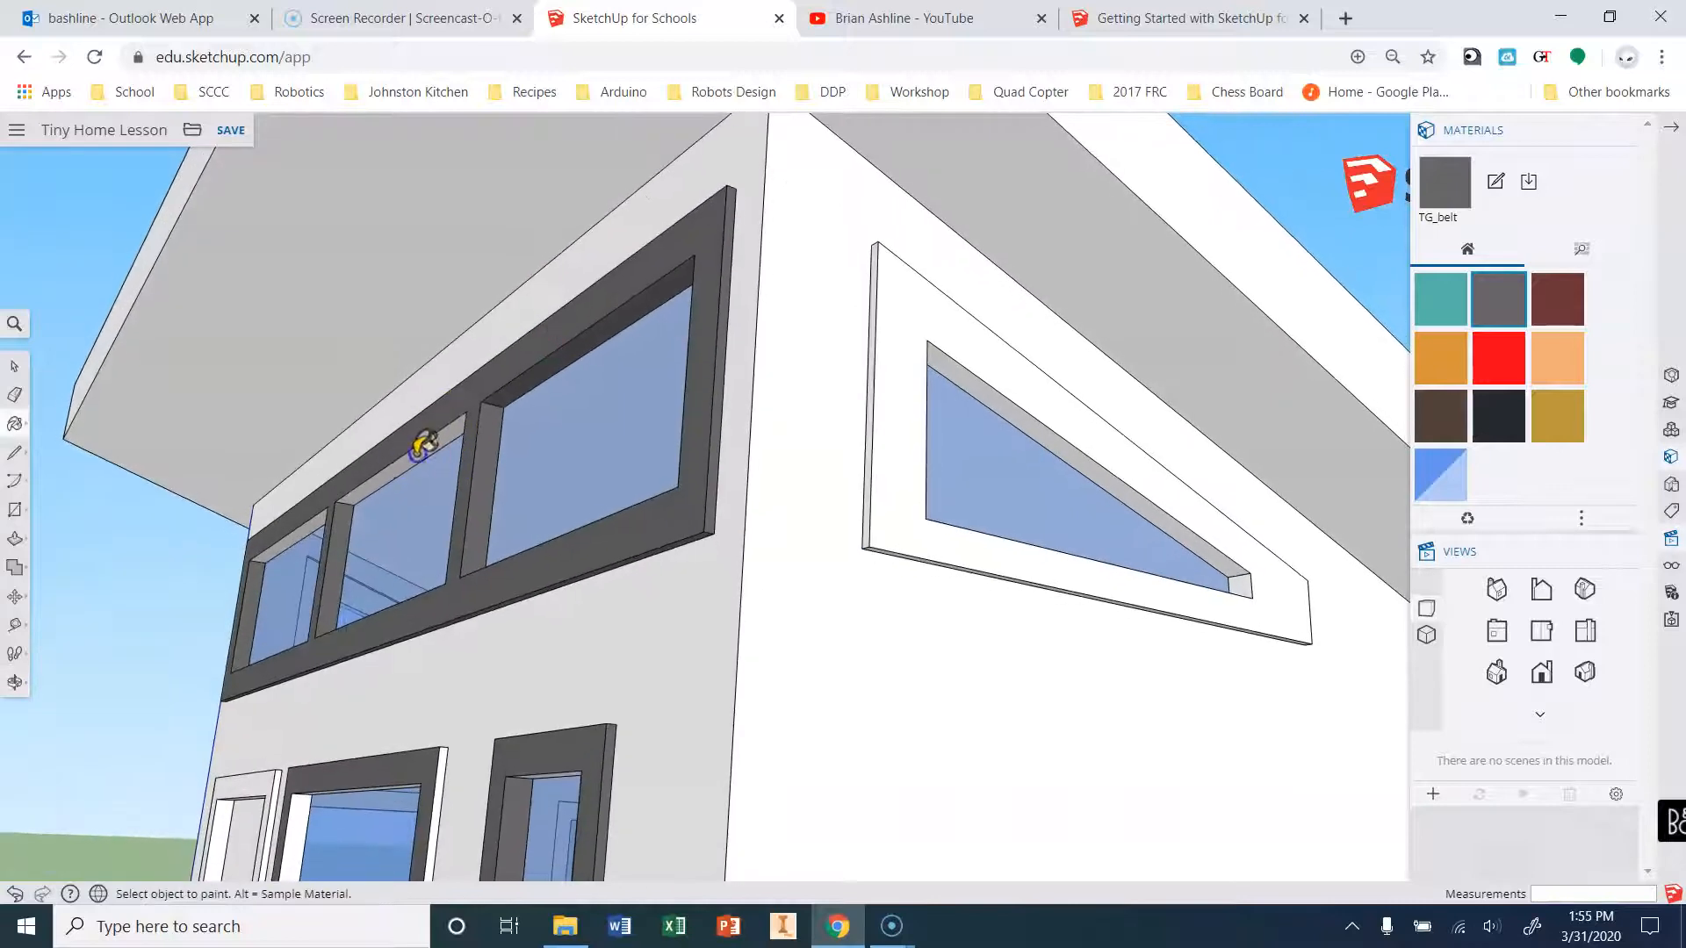
# Paint the upper outer edge of the front wall's upper window frame with TG_belt.
pyautogui.moveTo(331, 481); pyautogui.dragTo(1140, 872, button='middle')
pyautogui.keyDown('ctrl'); pyautogui.scroll(-1, 884, 682); pyautogui.keyUp('ctrl')
pyautogui.scroll(4, 878, 680)
pyautogui.scroll(1, 867, 649)
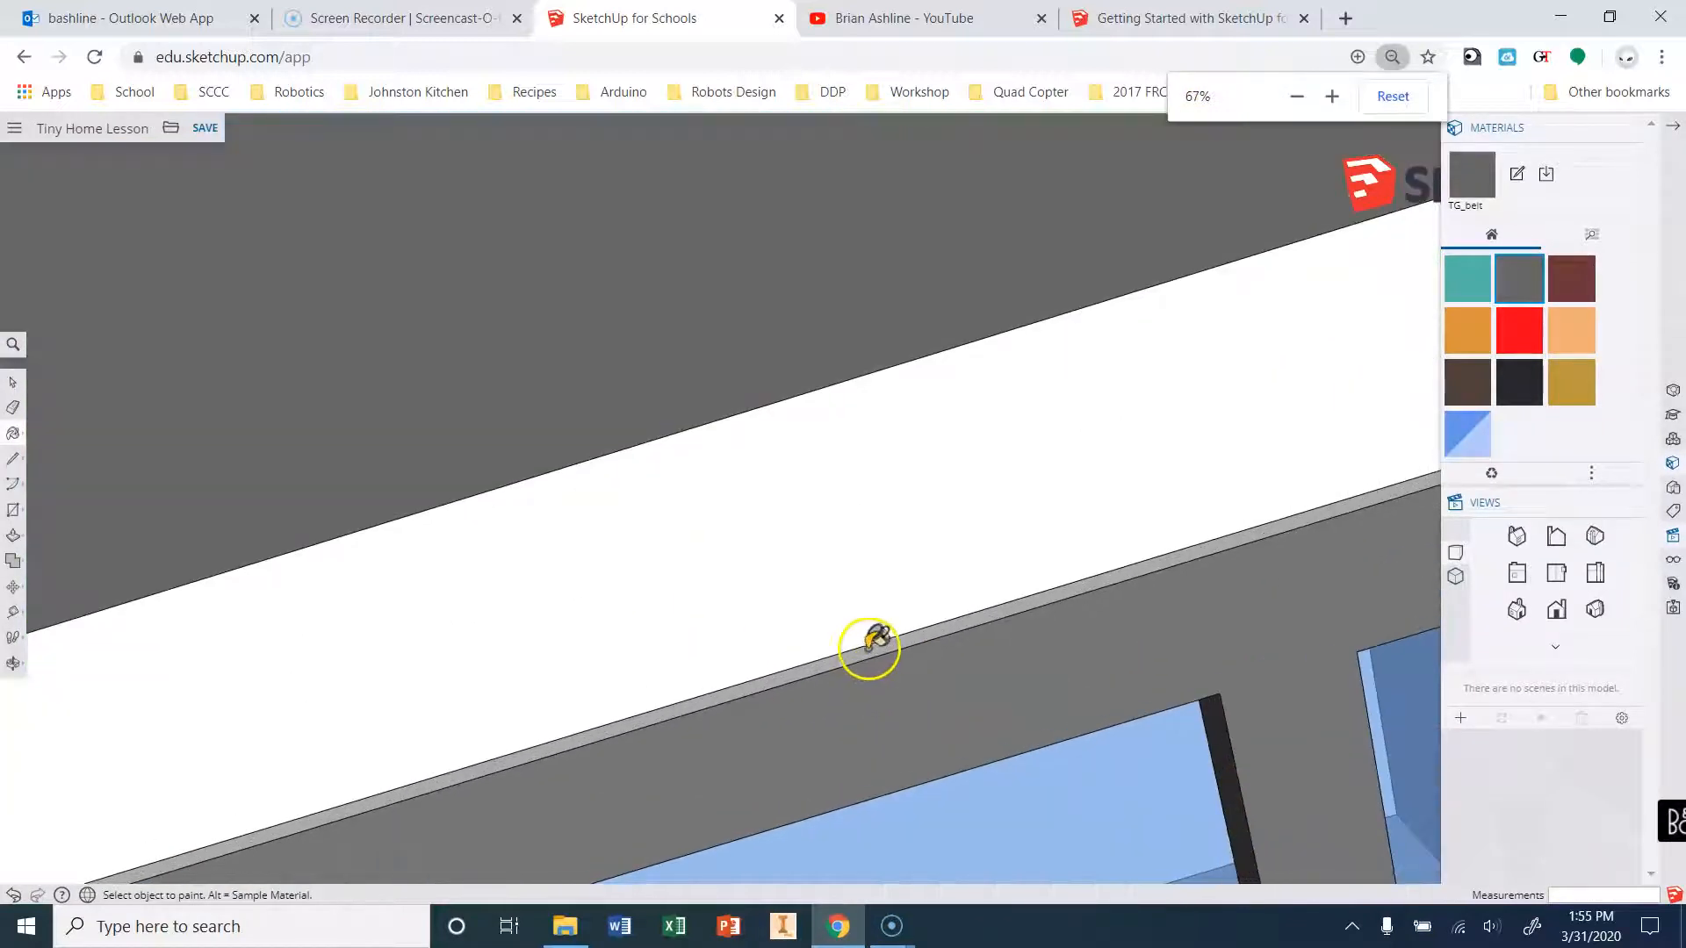
pyautogui.scroll(-5, 887, 623)
# Restore a larger browser page zoom and view the whole house to check its painted panes and frames.
pyautogui.moveTo(801, 742)
pyautogui.mouseDown(button='middle')
pyautogui.moveTo(659, 764)
pyautogui.moveTo(1147, 534)
pyautogui.moveTo(1359, 301)
pyautogui.moveTo(1367, 185)
pyautogui.moveTo(1137, 120)
pyautogui.moveTo(806, 177)
pyautogui.moveTo(629, 346)
pyautogui.moveTo(457, 602)
pyautogui.moveTo(715, 715)
pyautogui.moveTo(1005, 396)
pyautogui.moveTo(922, 387)
pyautogui.mouseUp(button='middle')
pyautogui.hotkey('ctrl', '-')
pyautogui.scroll(-4, 702, 514)
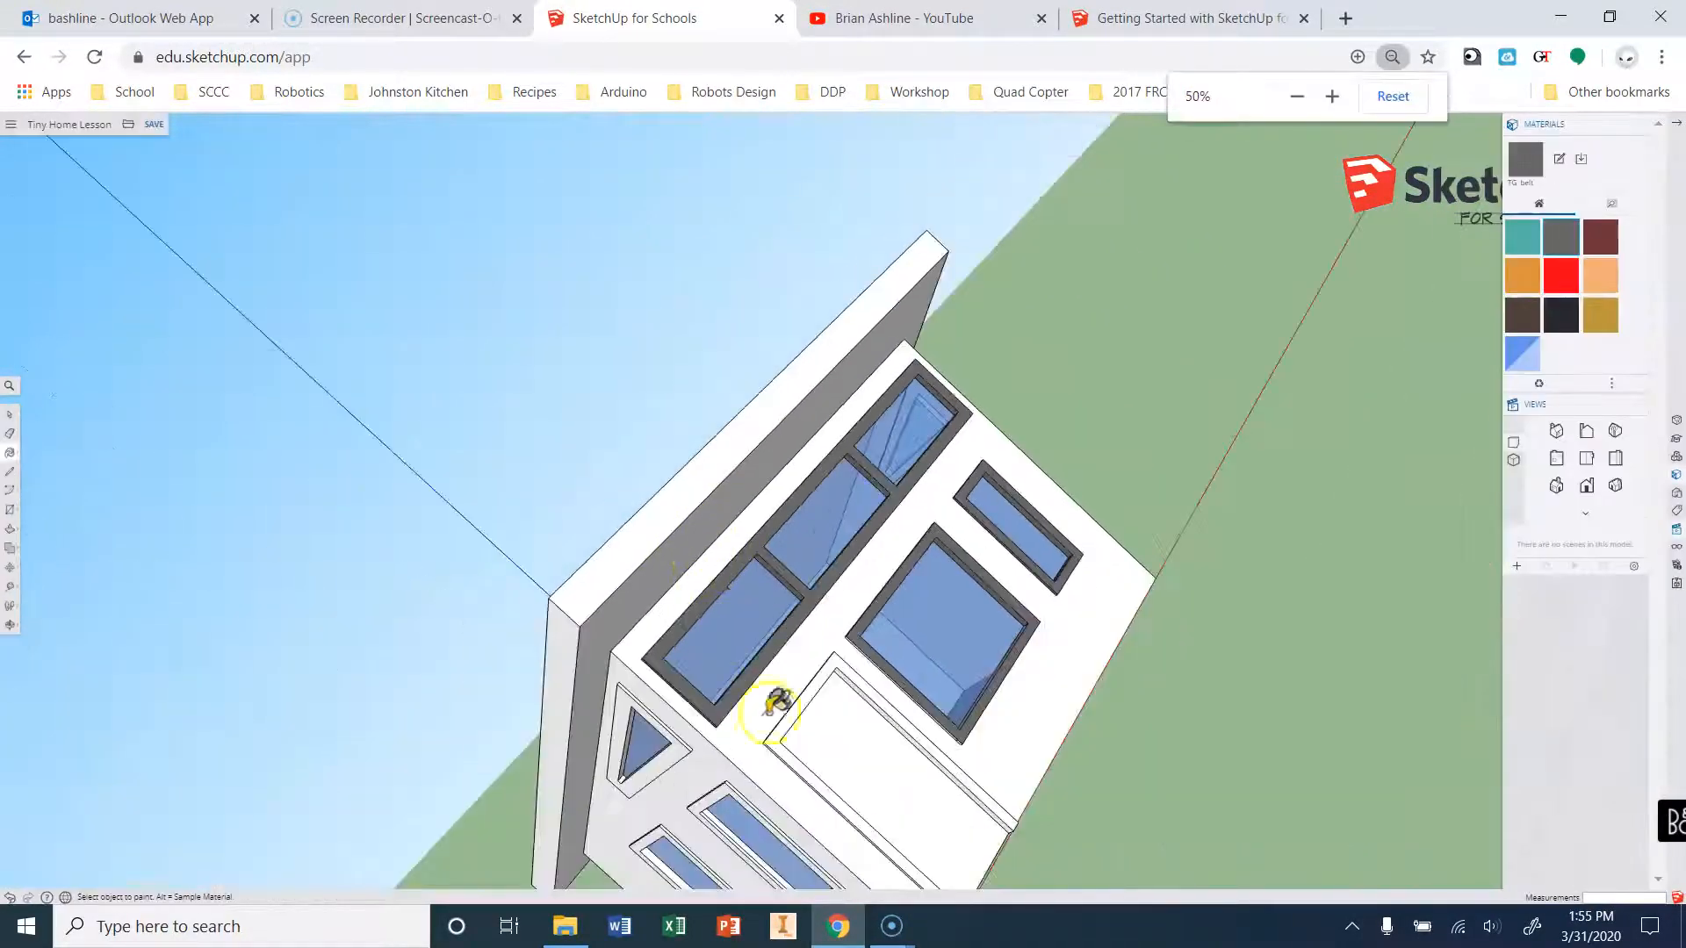
pyautogui.scroll(-4, 782, 702)
pyautogui.scroll(4, 927, 821)
pyautogui.keyDown('ctrl'); pyautogui.scroll(2, 773, 650); pyautogui.keyUp('ctrl')
pyautogui.moveTo(773, 650)
pyautogui.mouseDown(button='middle')
pyautogui.moveTo(334, 817)
pyautogui.moveTo(667, 704)
pyautogui.mouseUp(button='middle')
pyautogui.click(1539, 676)
pyautogui.scroll(5, 834, 836)
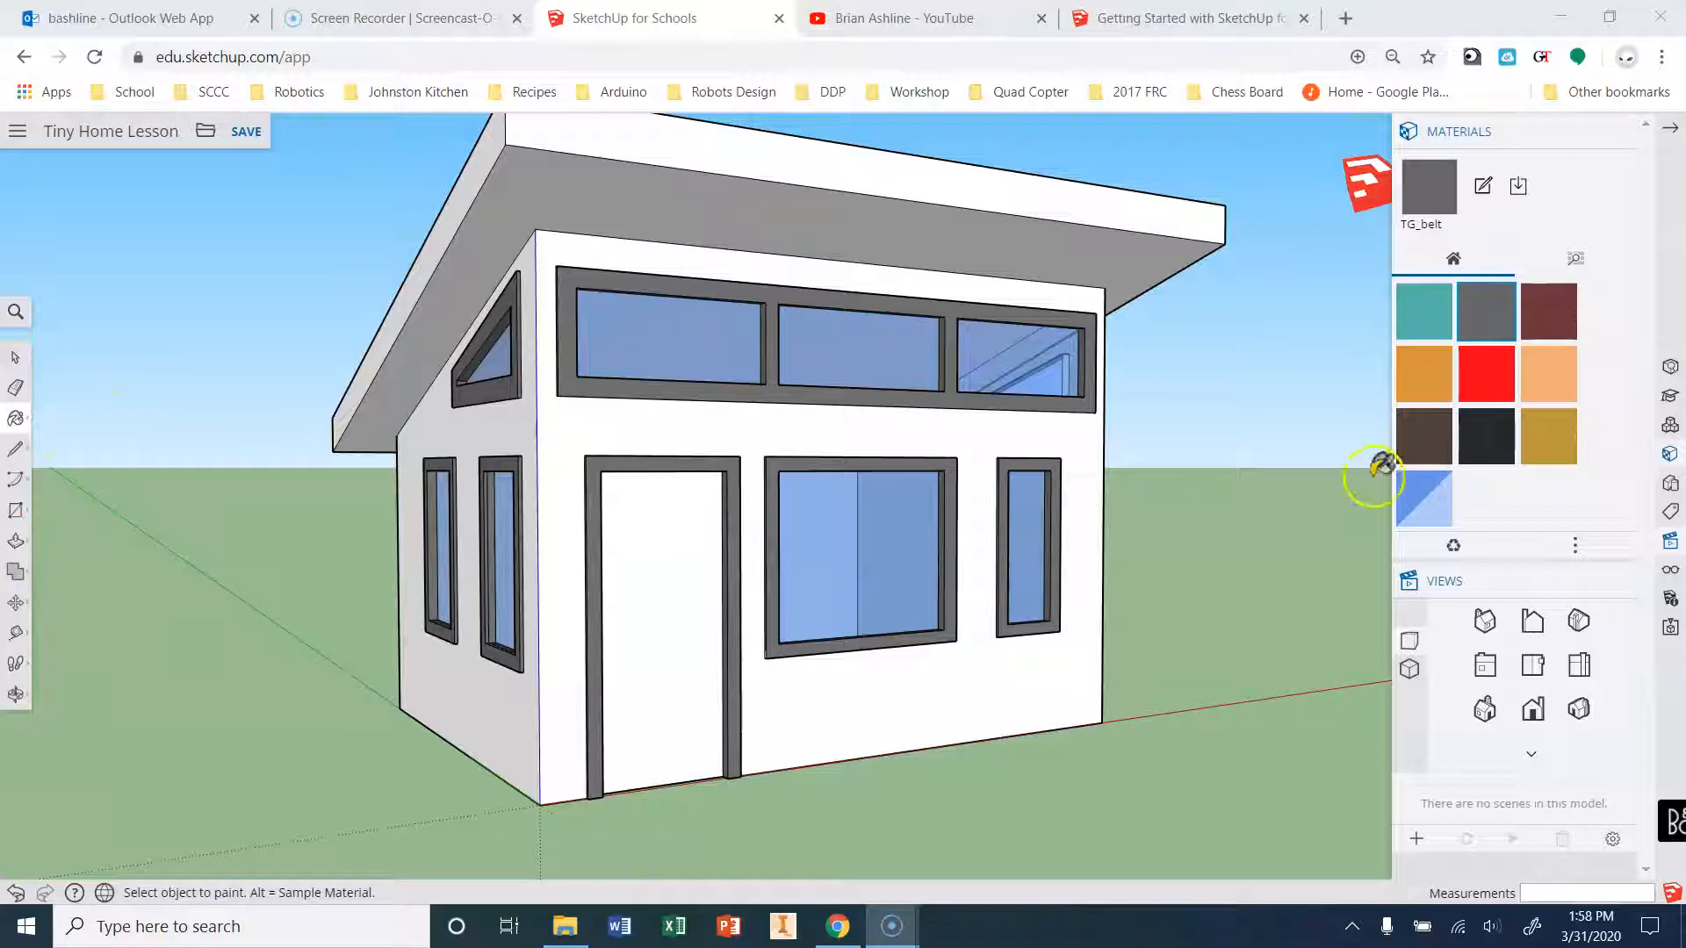
# Sample the dark gray TG_belt from a frame and paint the underside edge of the door-side wall's triangular window frame.
pyautogui.click(14, 359)
pyautogui.click(17, 425)
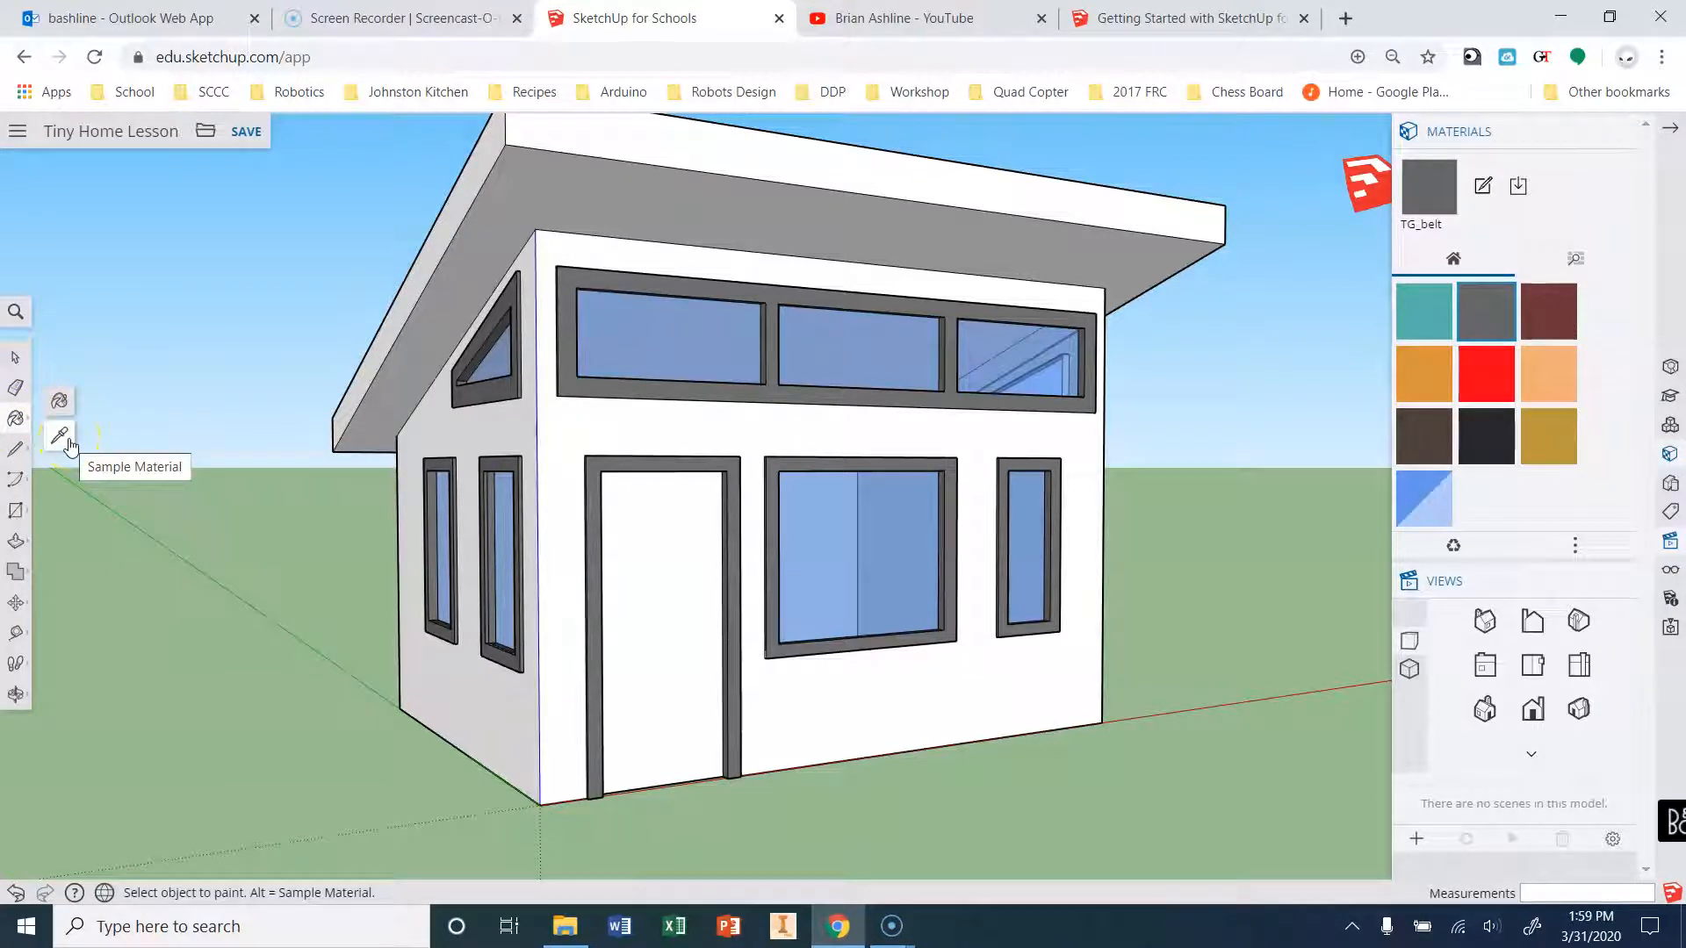
pyautogui.click(60, 402)
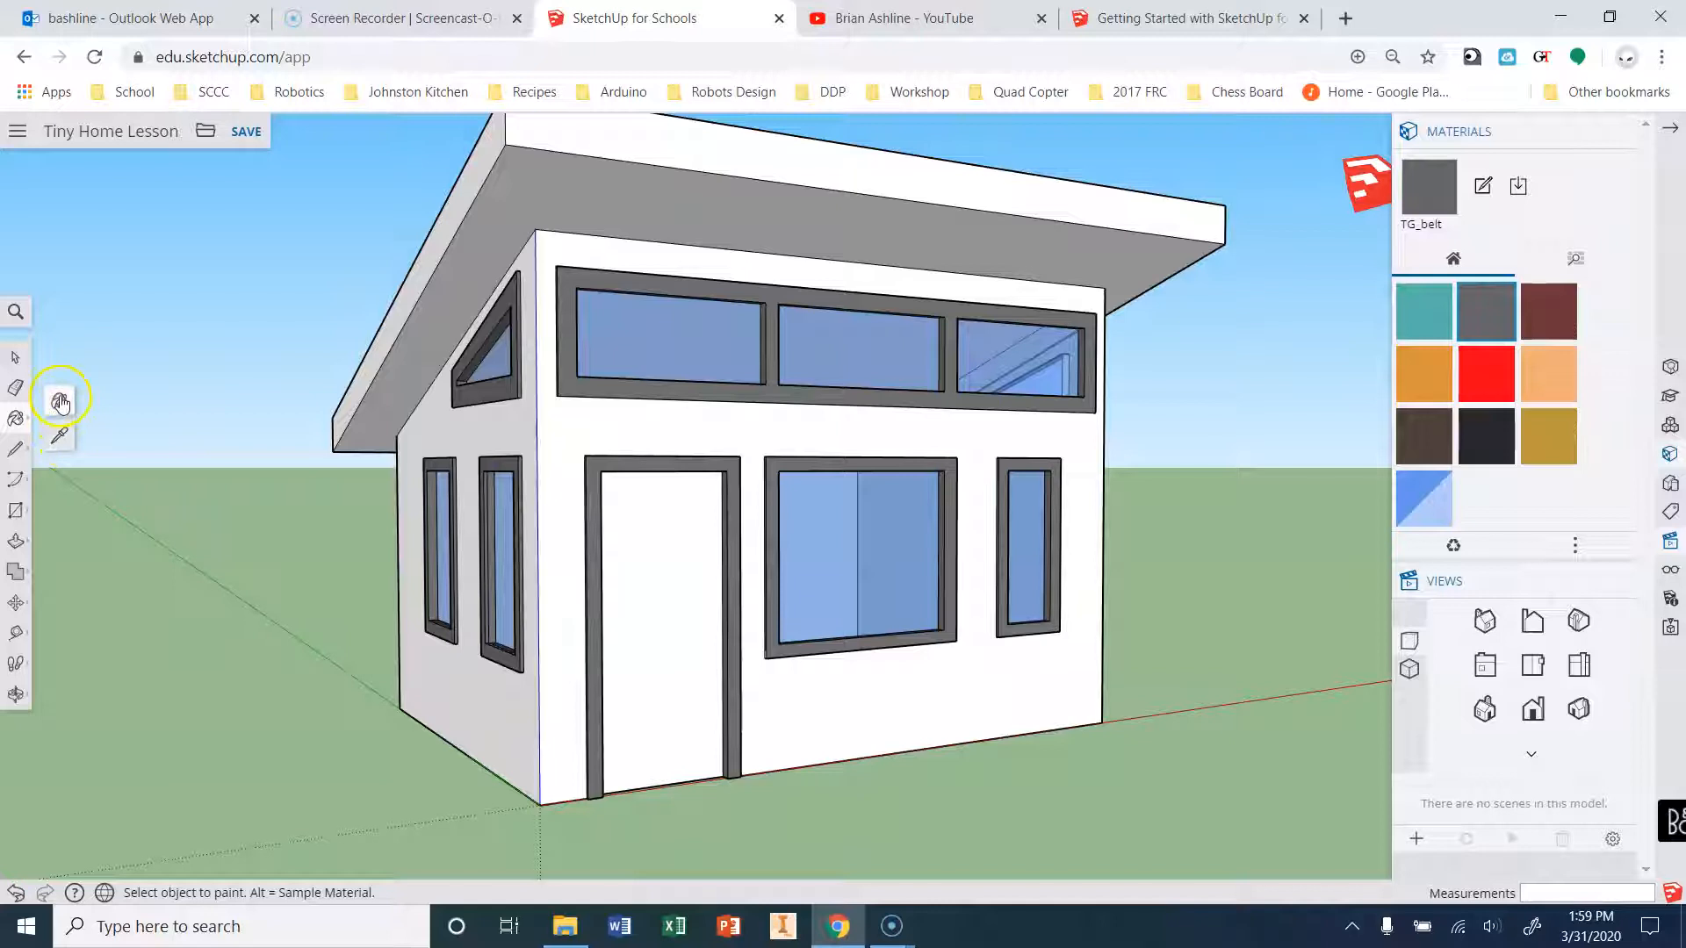
pyautogui.click(67, 438)
pyautogui.moveTo(249, 586); pyautogui.dragTo(361, 241, button='middle')
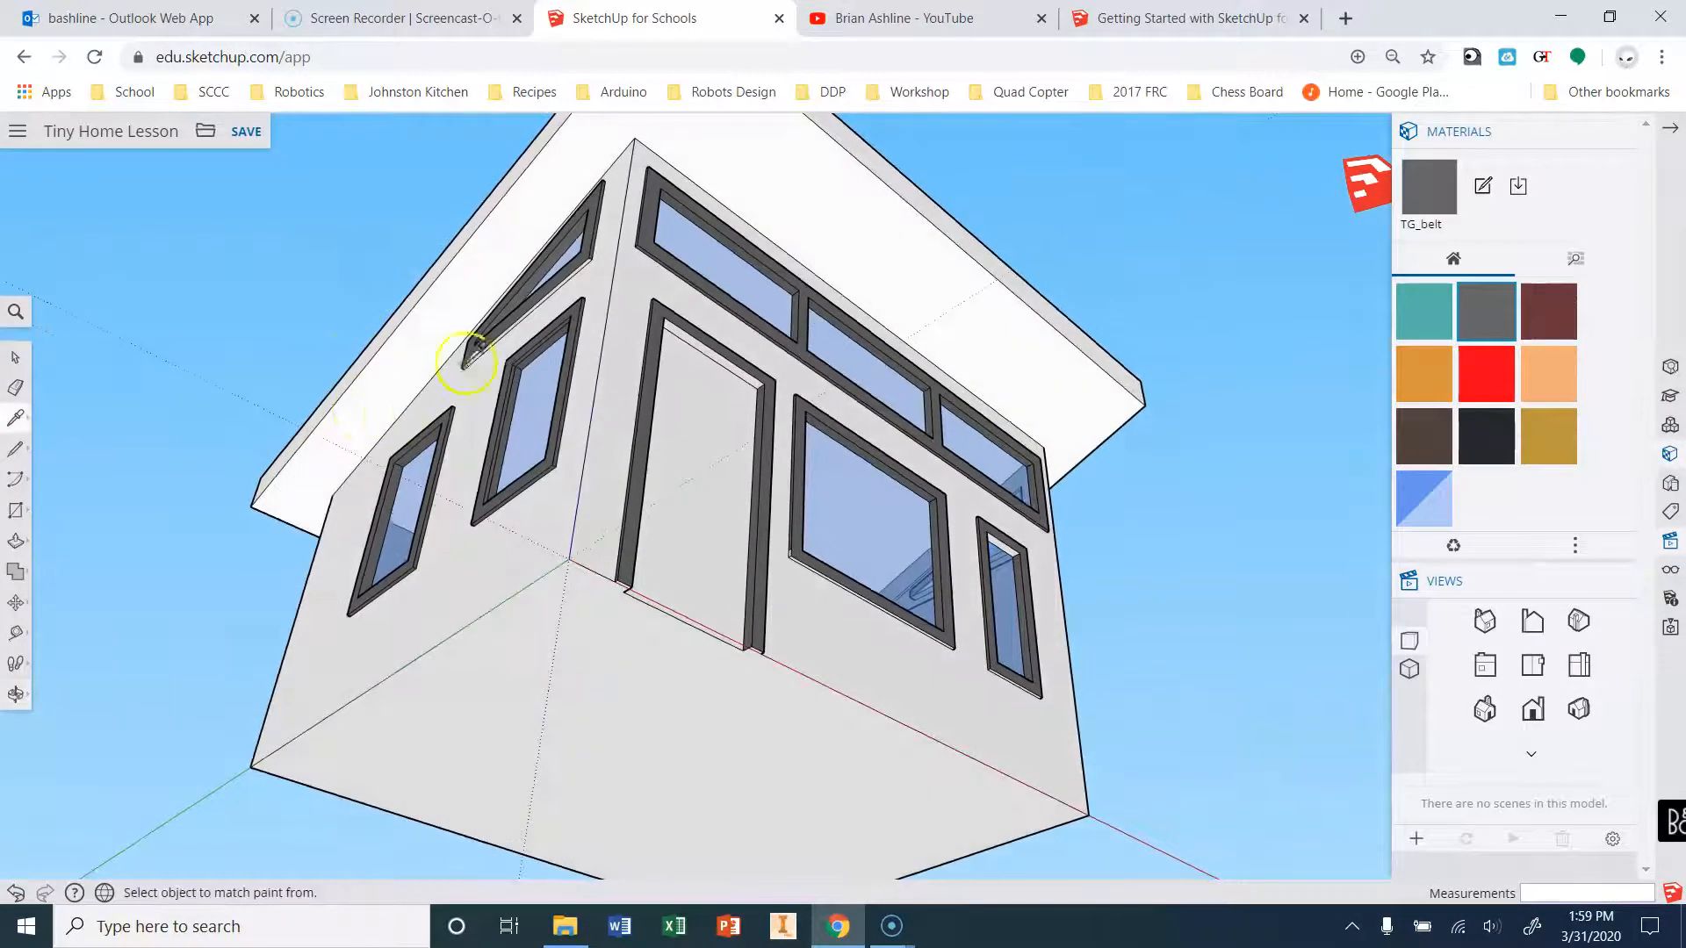
pyautogui.scroll(6, 475, 351)
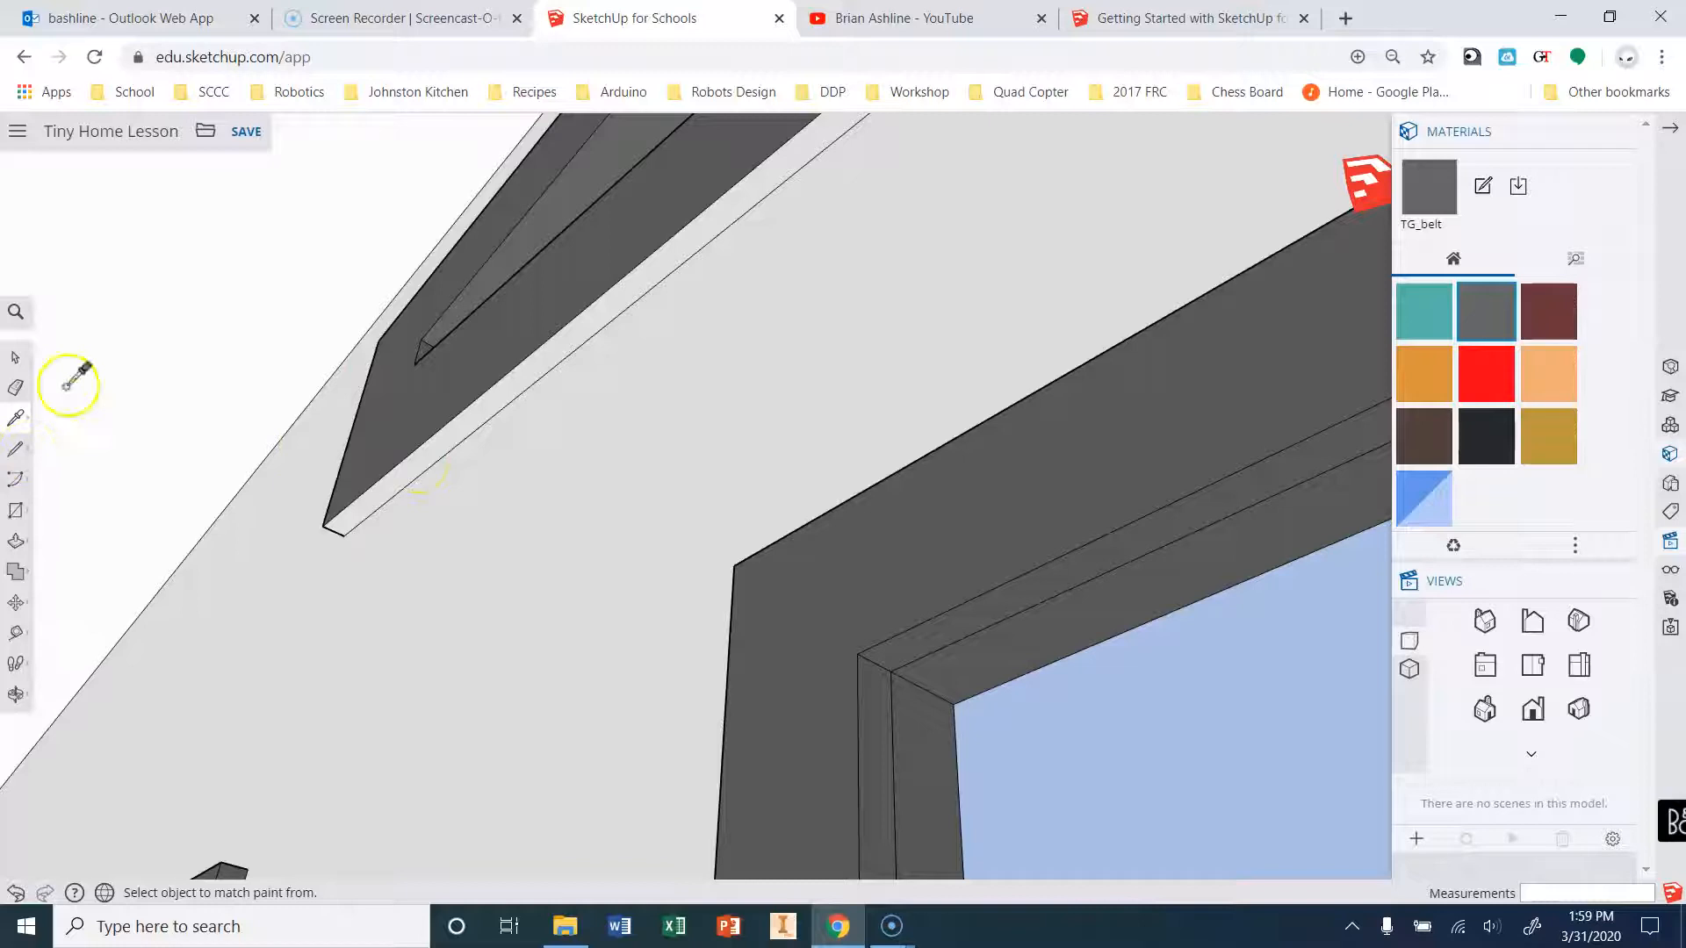
pyautogui.click(453, 437)
pyautogui.scroll(-7, 286, 426)
pyautogui.scroll(-2, 722, 553)
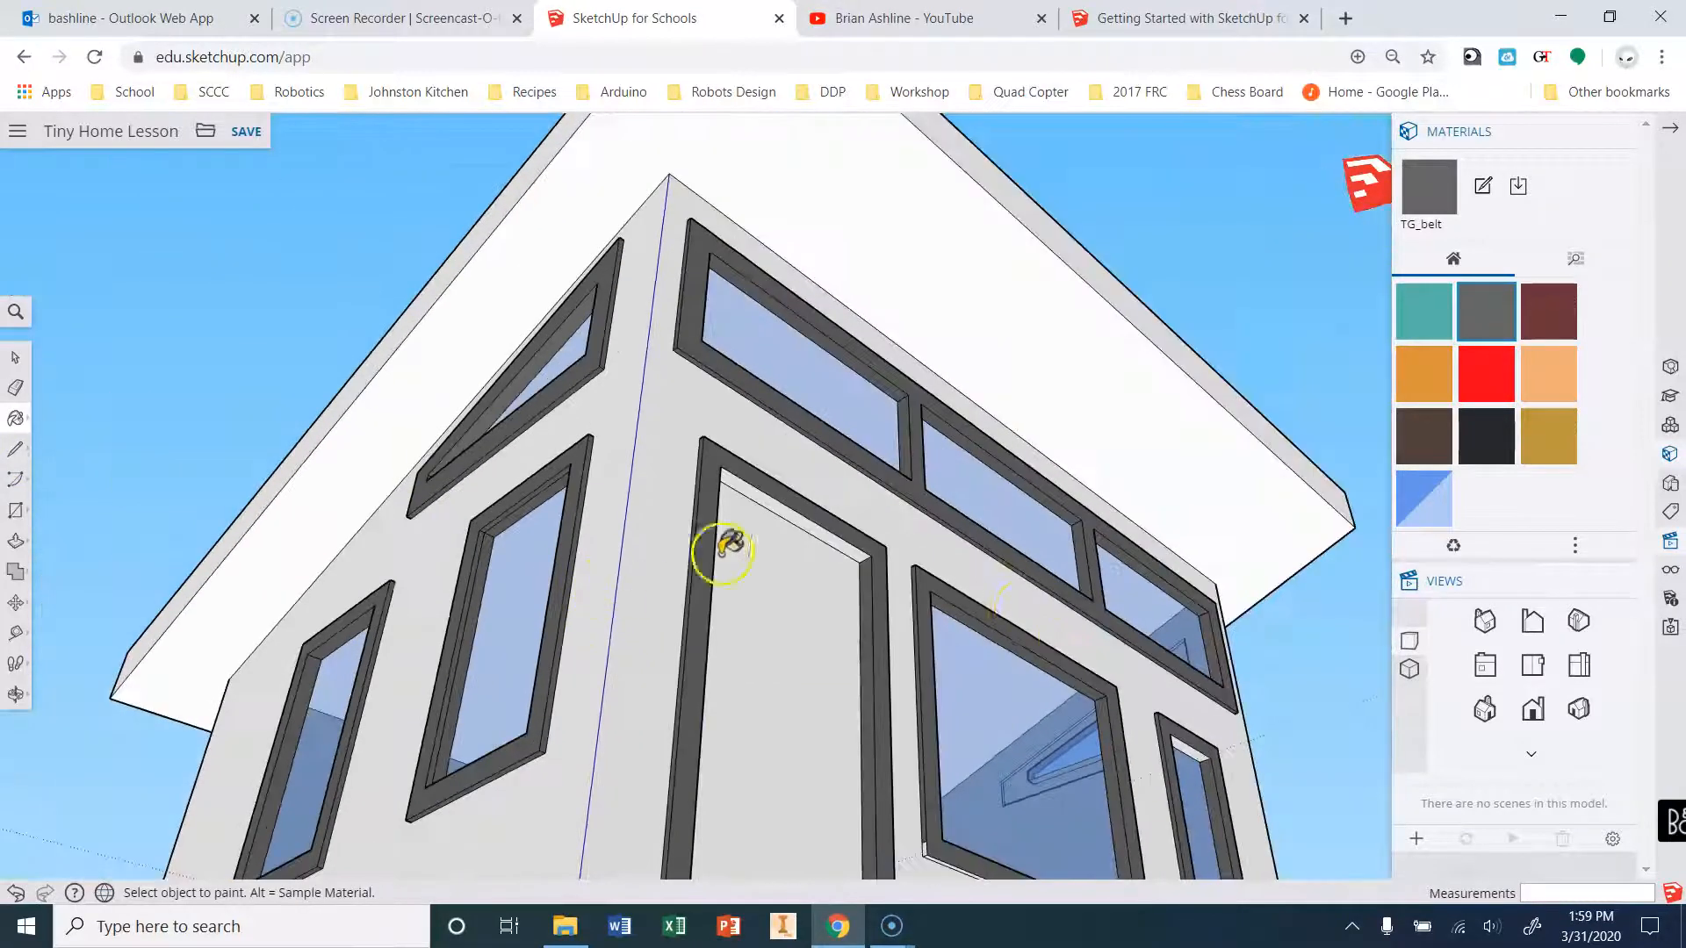
# Paint the top inner faces of the door frame and the front wall's narrow window frame with TG_belt.
pyautogui.scroll(3, 844, 545)
pyautogui.click(836, 527)
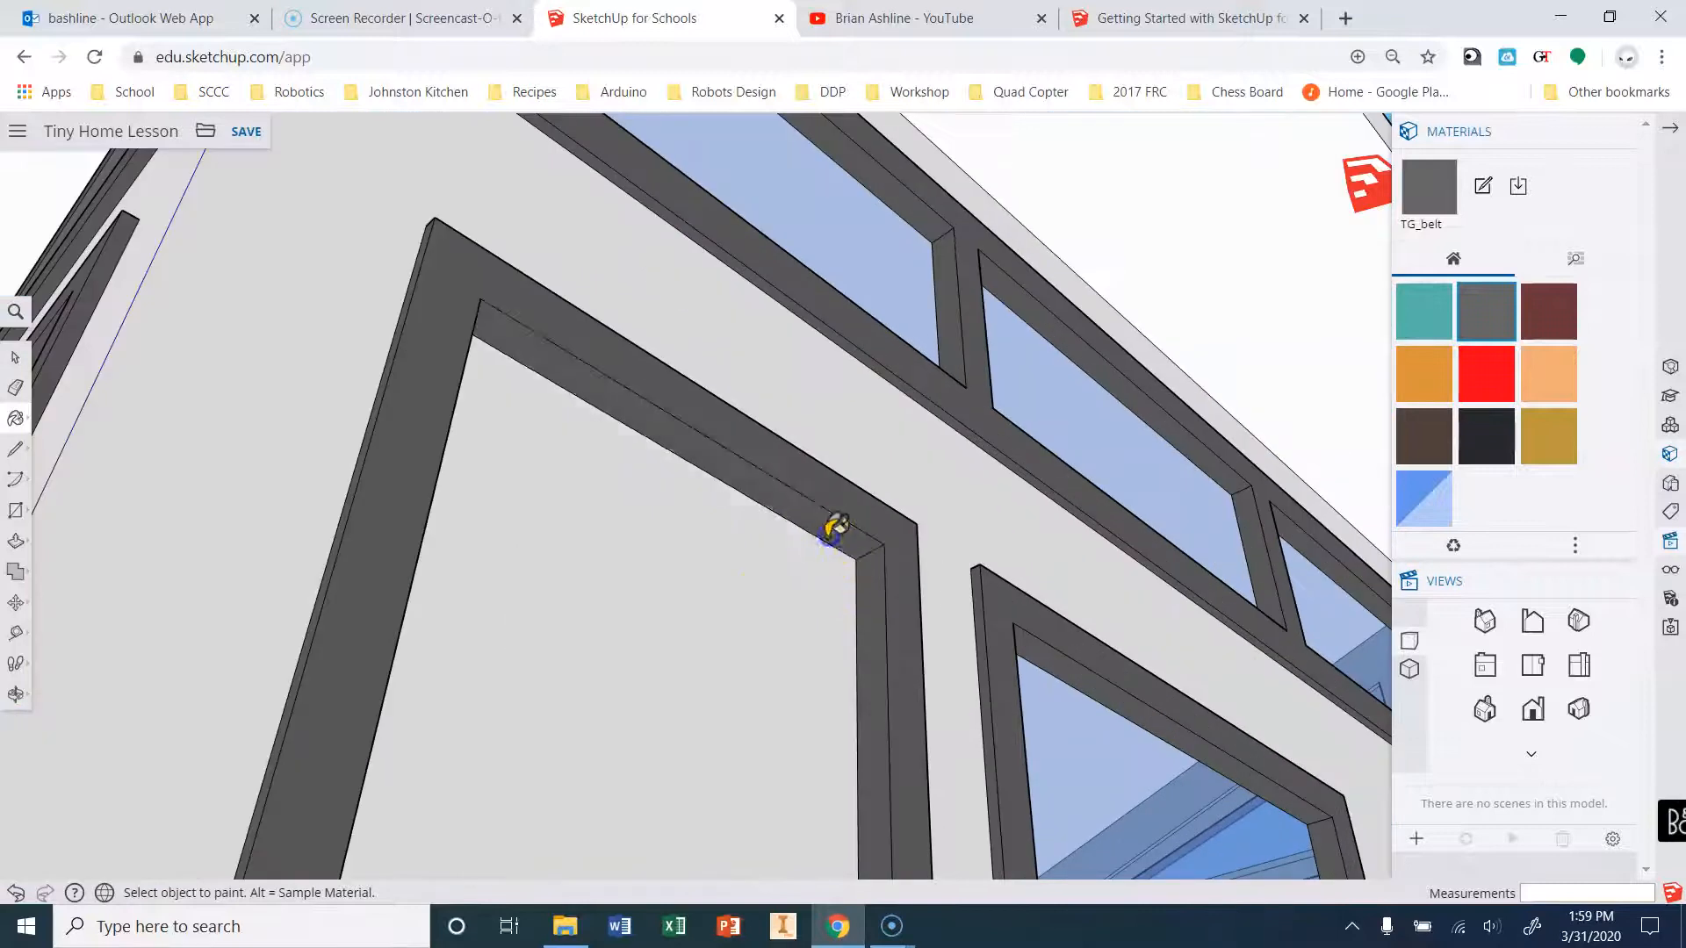
pyautogui.scroll(-4, 407, 477)
pyautogui.scroll(5, 854, 677)
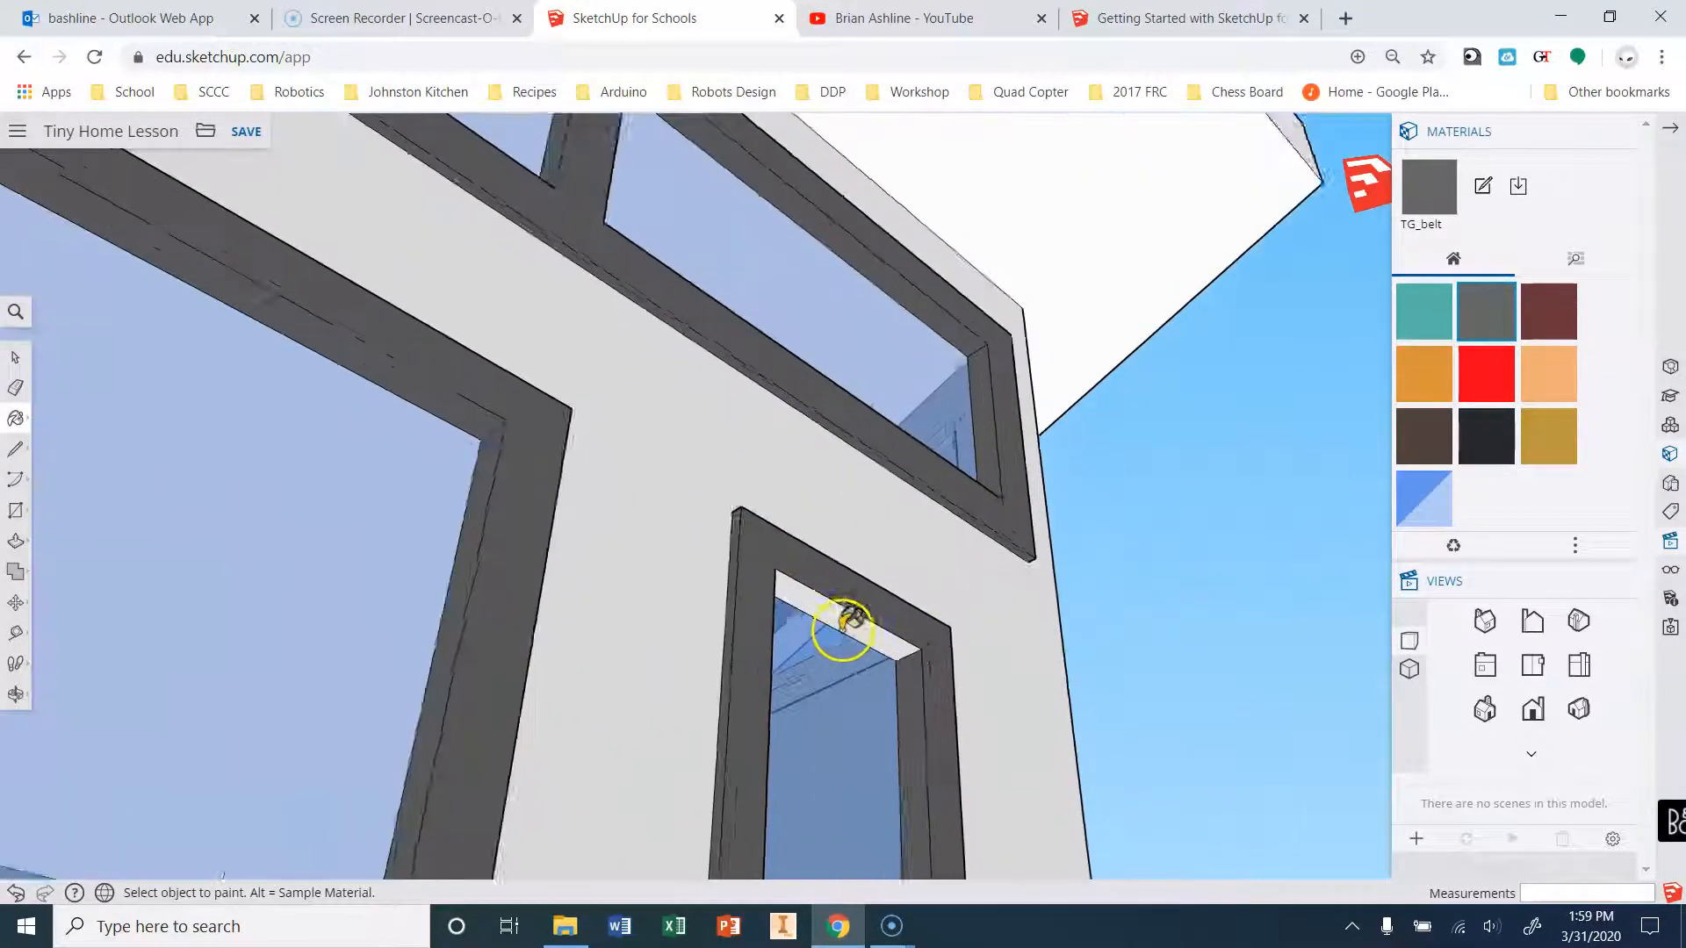
pyautogui.click(855, 605)
pyautogui.scroll(1, 786, 508)
pyautogui.scroll(-5, 788, 518)
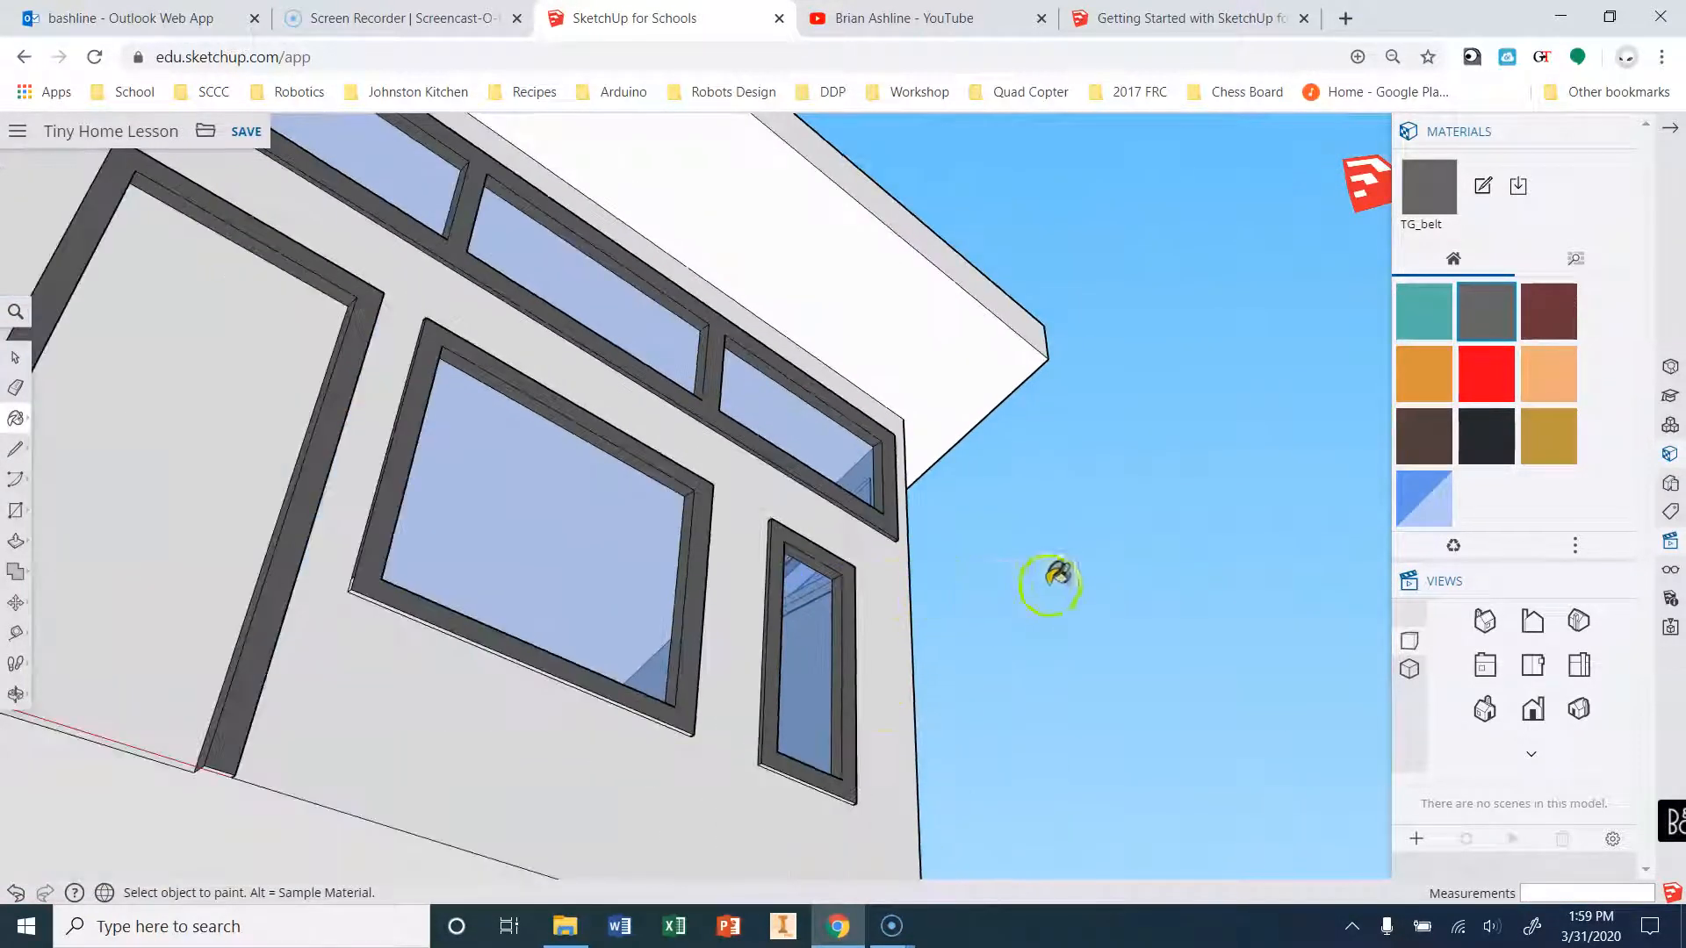
# Paint the underside edges of the front wall's narrow and large window frames with TG_belt.
pyautogui.scroll(5, 713, 821)
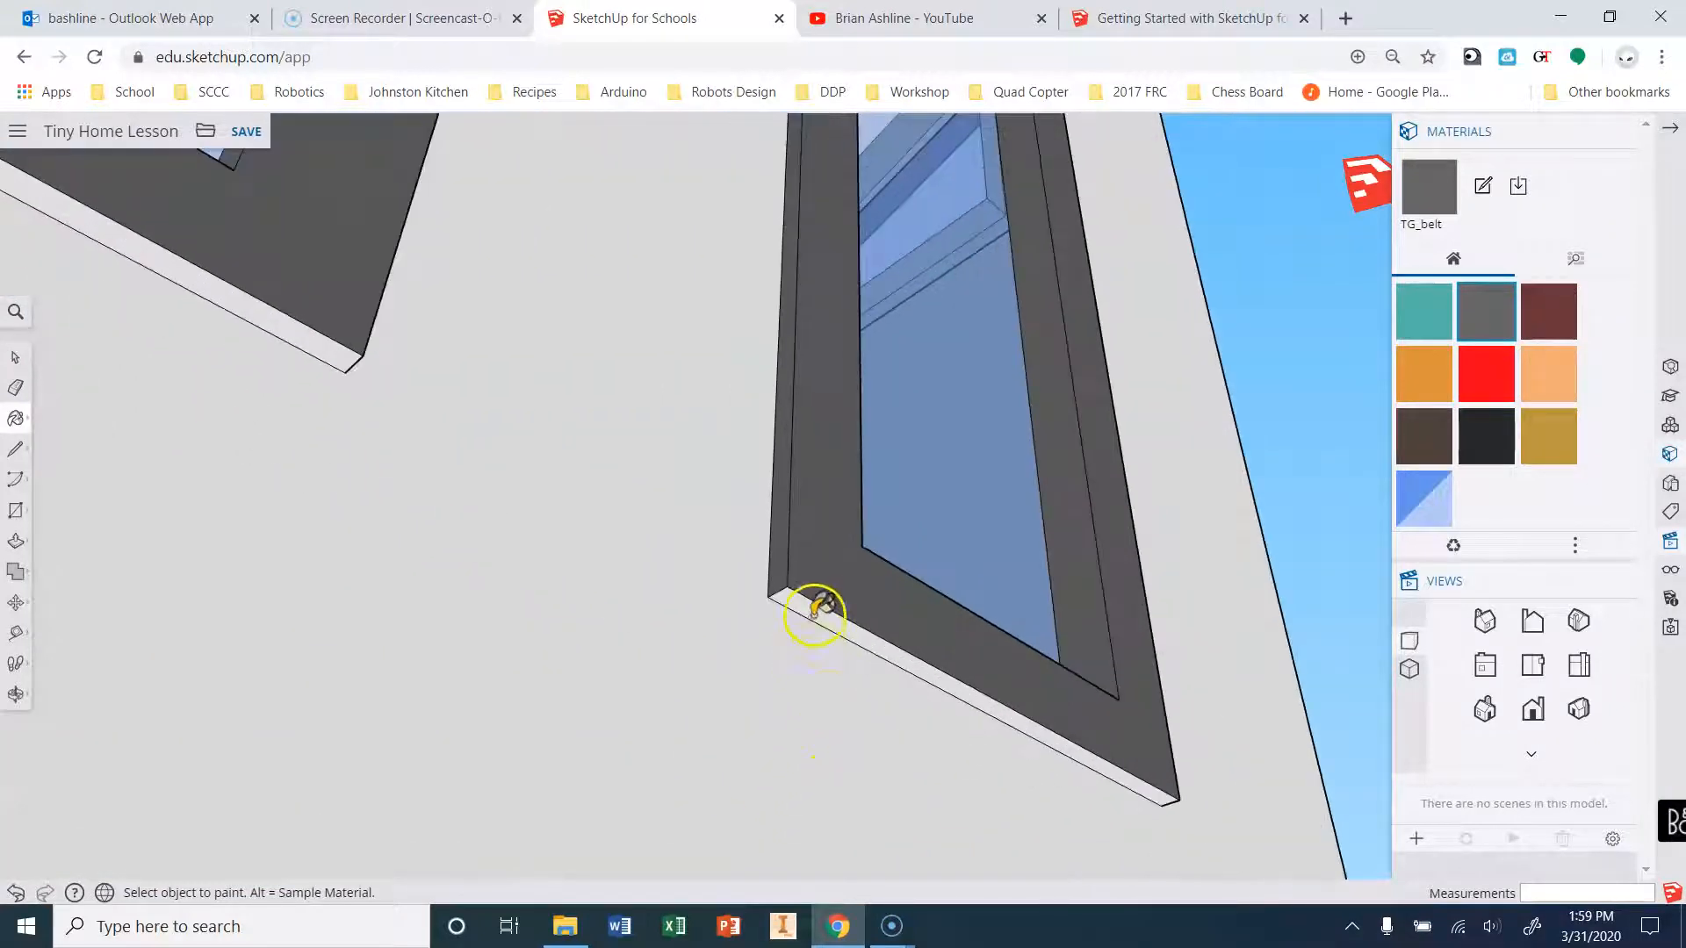
pyautogui.click(814, 613)
pyautogui.click(269, 313)
pyautogui.scroll(-5, 534, 478)
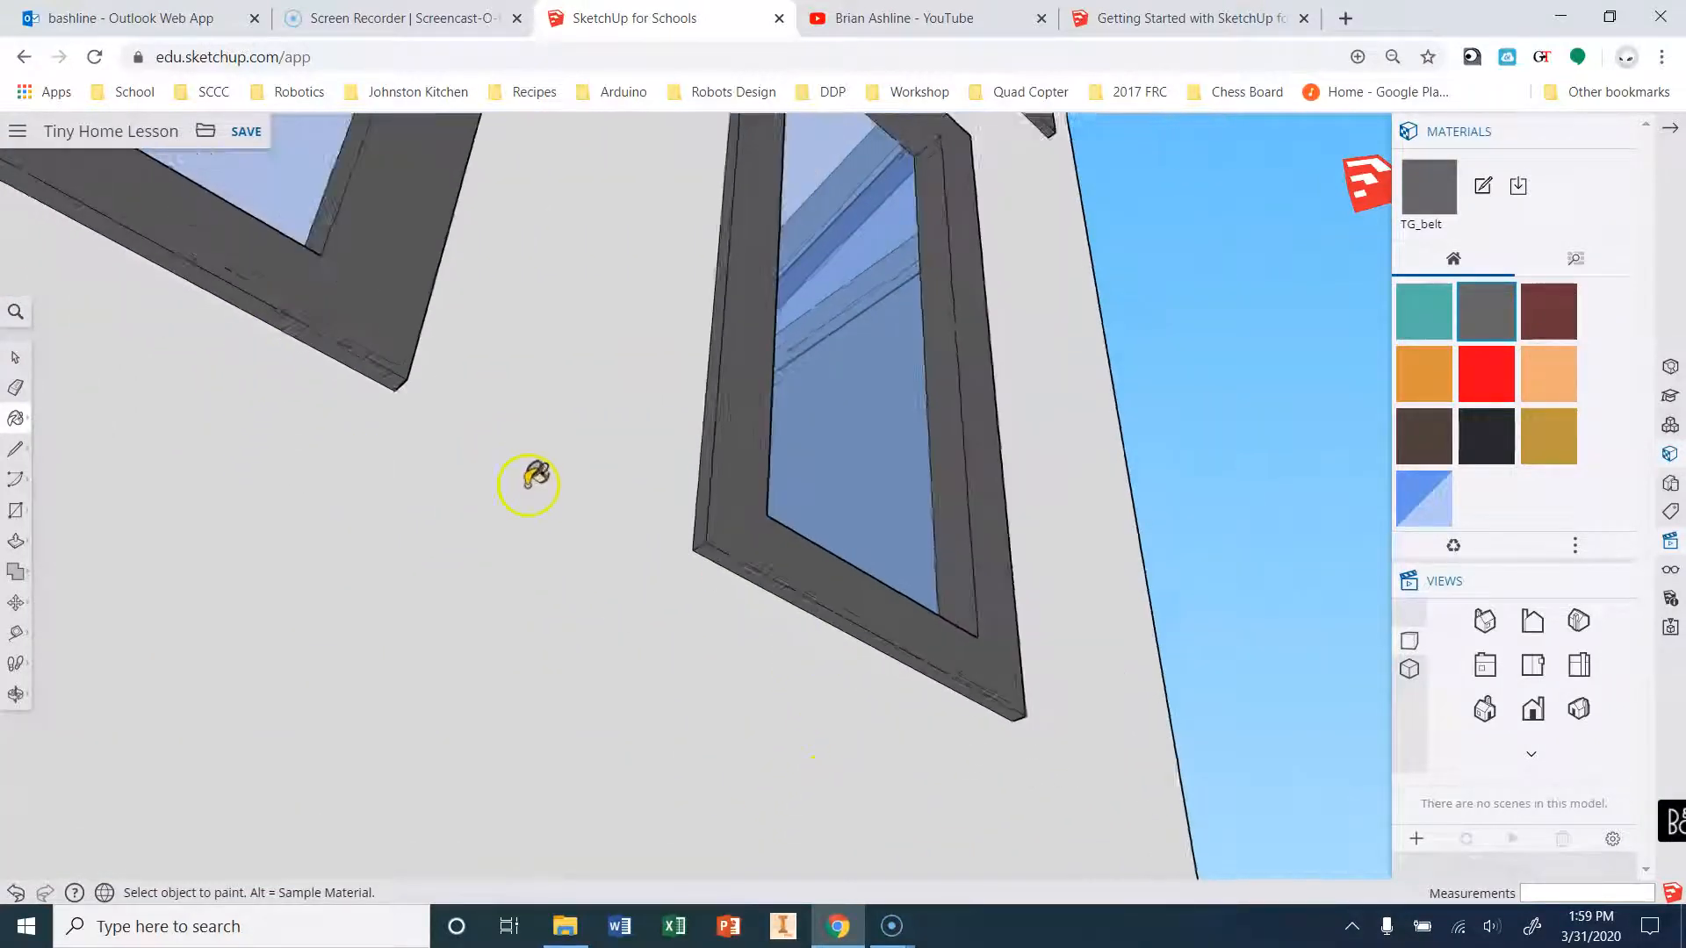
# Paint the underside edge of the opposite side wall's triangular window frame with TG_belt and inspect the opening's inner faces.
pyautogui.moveTo(935, 565)
pyautogui.mouseDown(button='middle')
pyautogui.moveTo(256, 502)
pyautogui.moveTo(715, 376)
pyautogui.mouseUp(button='middle')
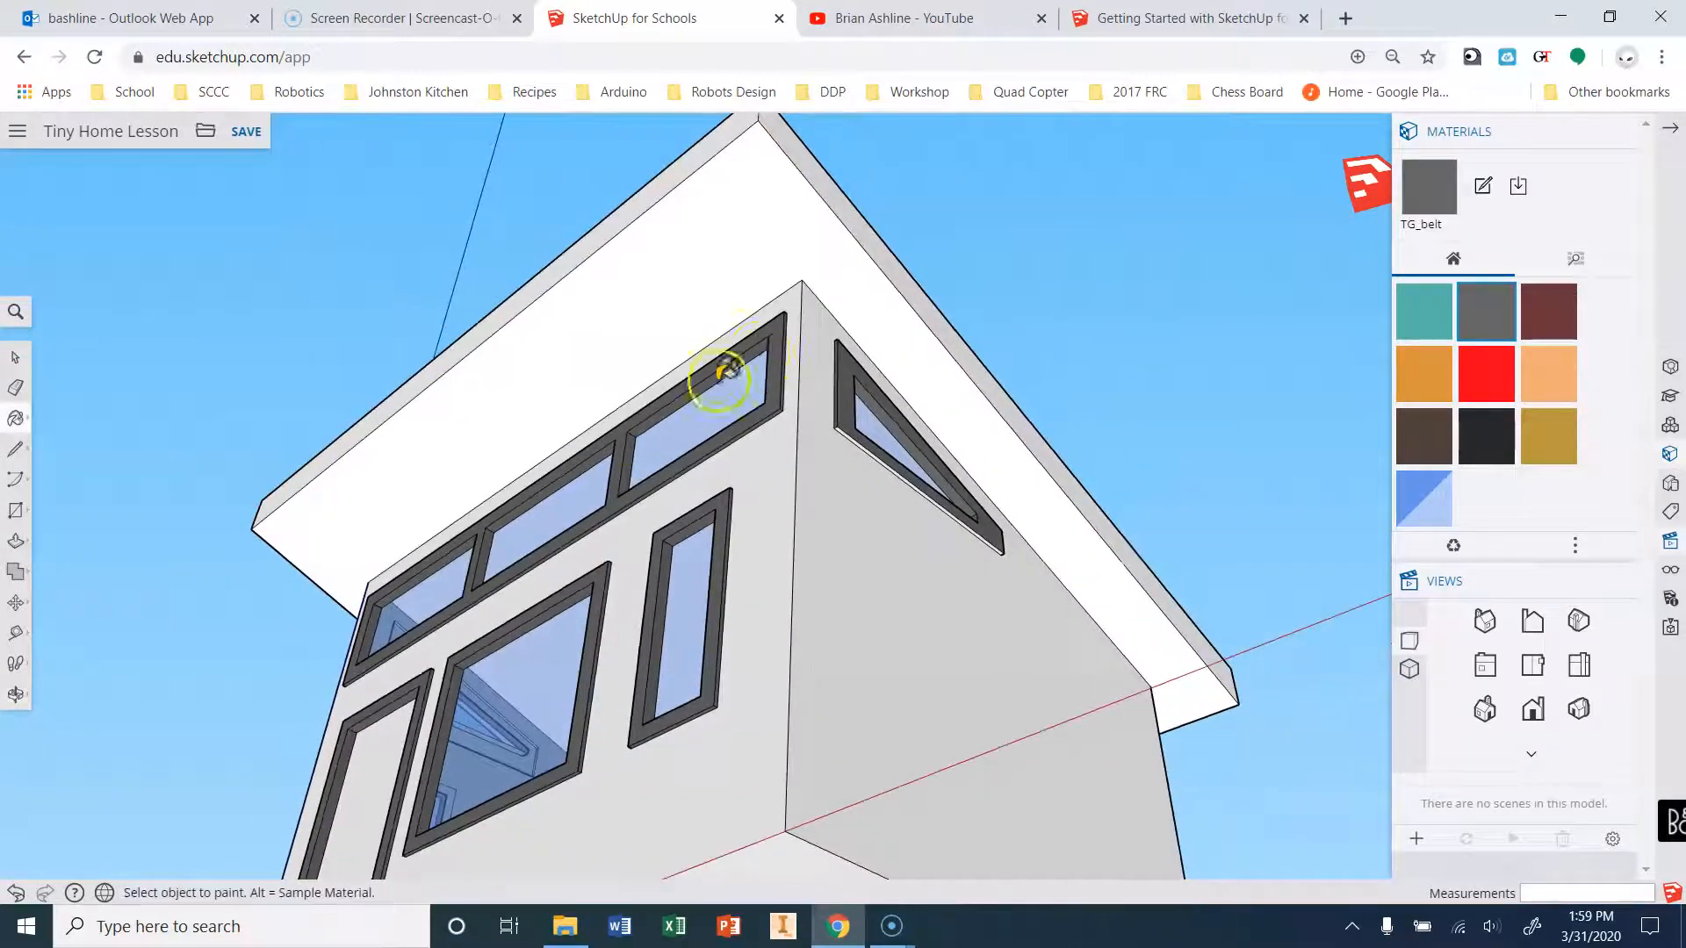
pyautogui.scroll(10, 858, 489)
pyautogui.click(826, 497)
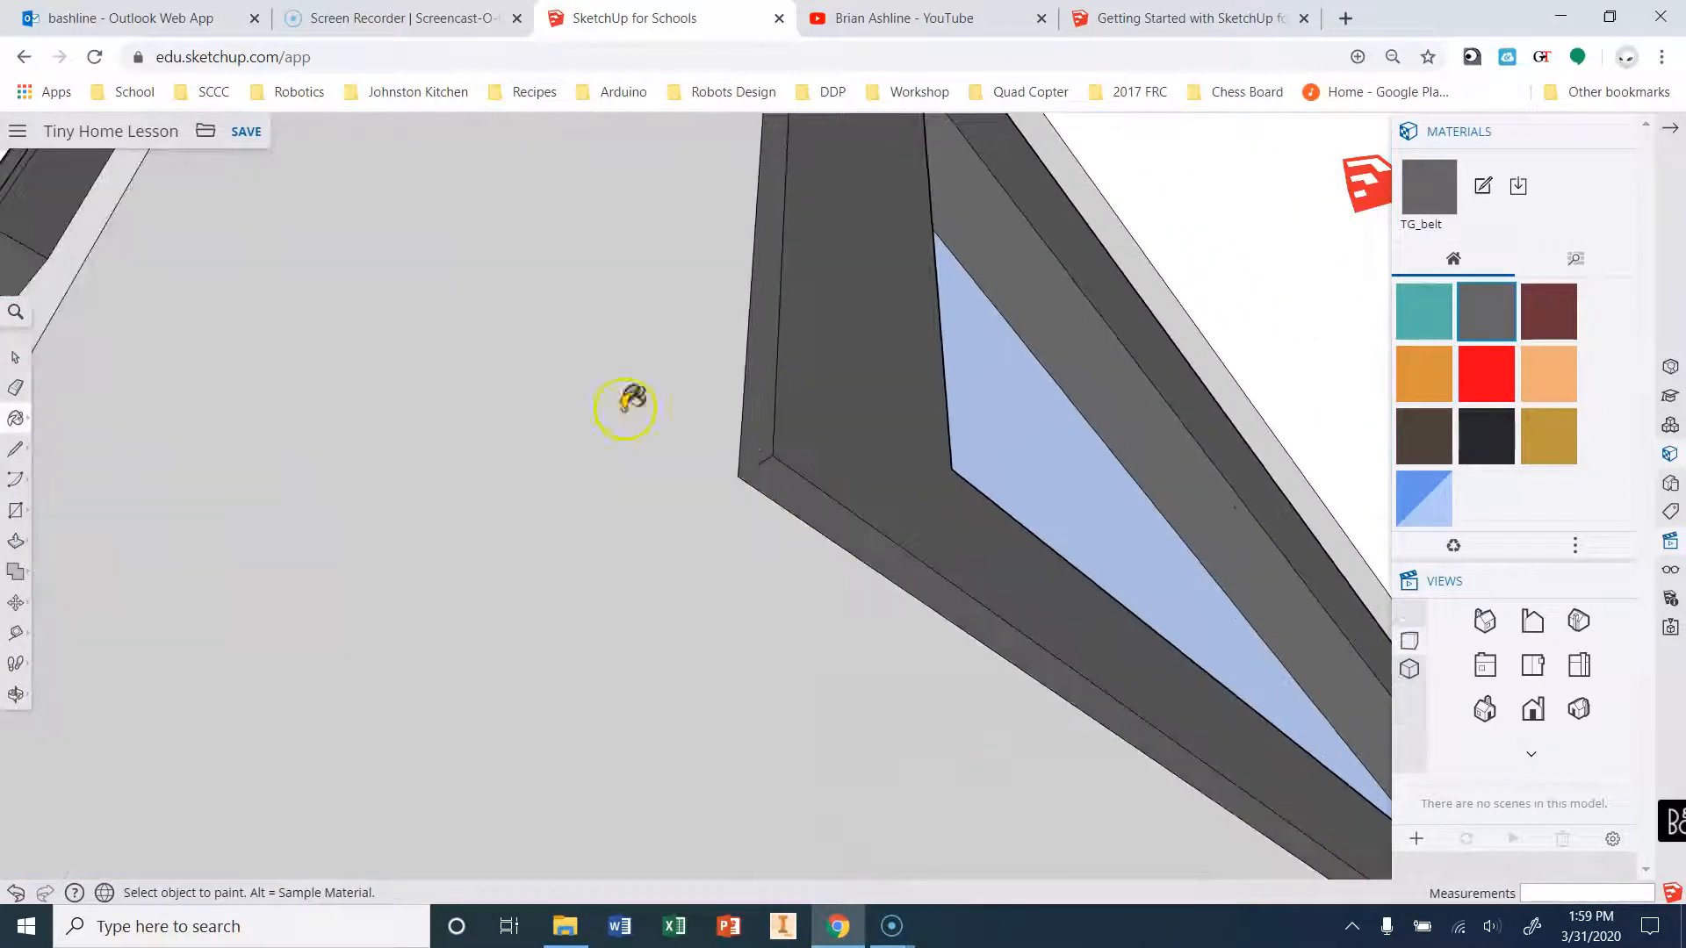
pyautogui.scroll(-10, 588, 513)
pyautogui.moveTo(1118, 772)
pyautogui.mouseDown(button='middle')
pyautogui.moveTo(878, 870)
pyautogui.moveTo(650, 889)
pyautogui.moveTo(903, 689)
pyautogui.moveTo(576, 731)
pyautogui.moveTo(471, 764)
pyautogui.moveTo(332, 905)
pyautogui.moveTo(395, 844)
pyautogui.mouseUp(button='middle')
pyautogui.scroll(10, 508, 772)
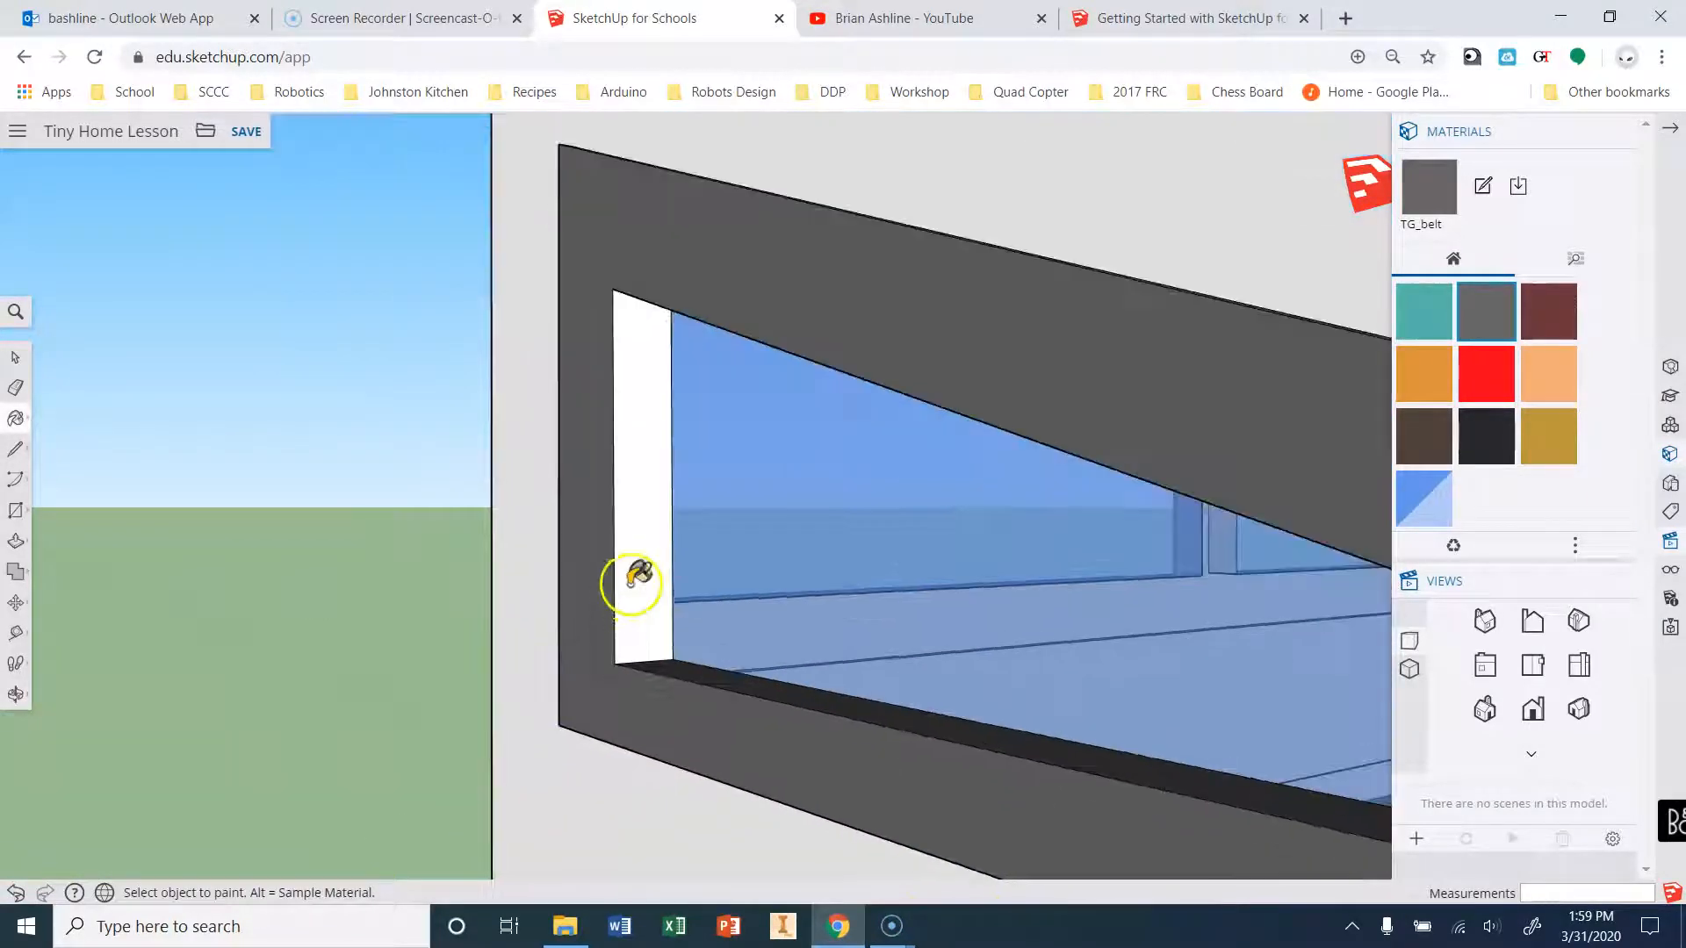
pyautogui.scroll(-5, 489, 519)
pyautogui.moveTo(489, 519); pyautogui.dragTo(1165, 665, button='middle')
pyautogui.scroll(4, 685, 543)
pyautogui.scroll(-7, 693, 610)
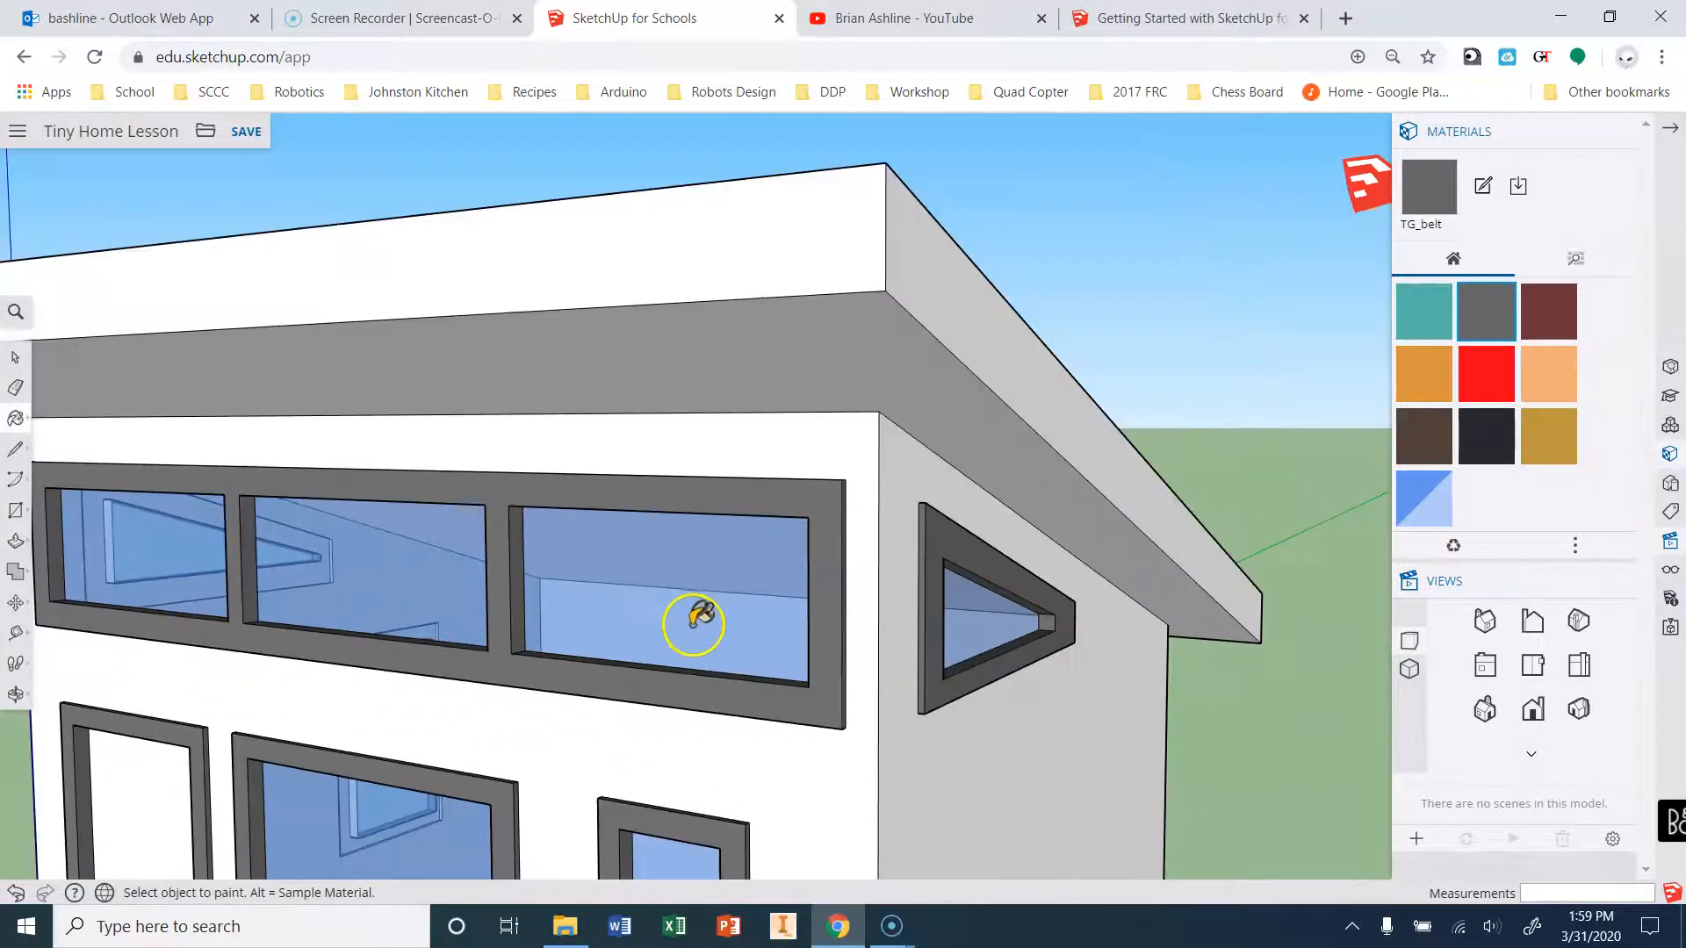
# Paint the roof's front edge and the adjoining side edge with TG_belt, and dismiss the prompt to leave the site.
pyautogui.click(728, 430)
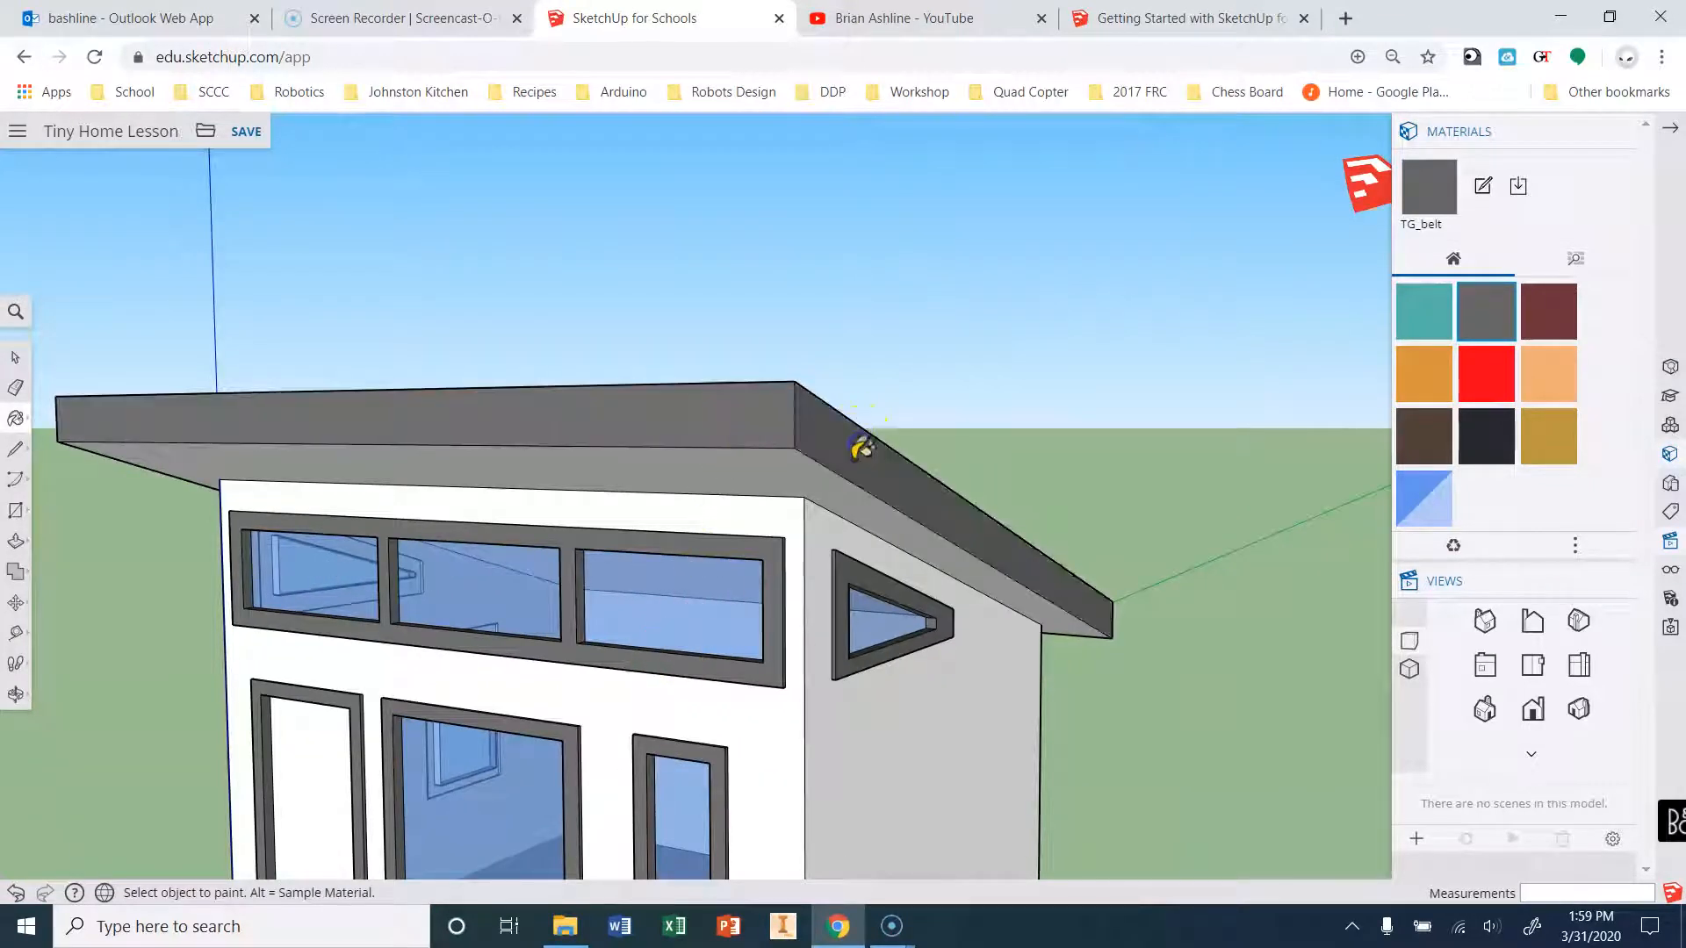
pyautogui.moveTo(1186, 618); pyautogui.dragTo(119, 361, button='middle')
pyautogui.hotkey('alt', 'Left')
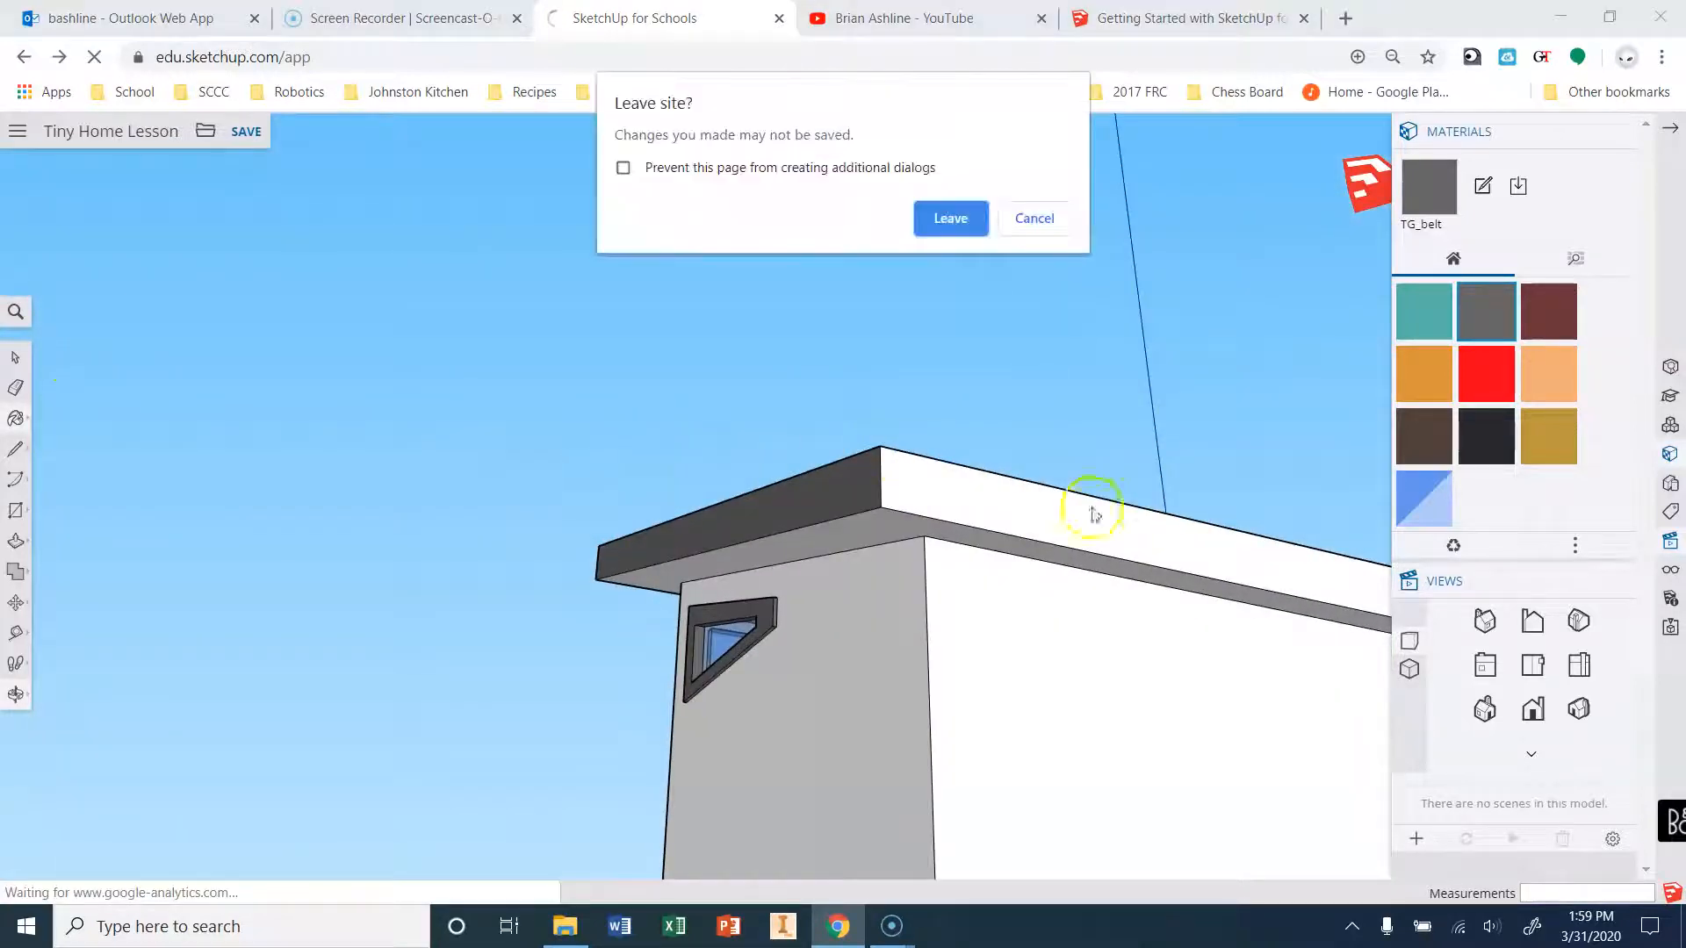
pyautogui.click(1022, 220)
# Stay on the page and paint the roof's rear edge, remaining side edge and underside with TG_belt.
pyautogui.moveTo(1162, 388); pyautogui.dragTo(428, 403, button='middle')
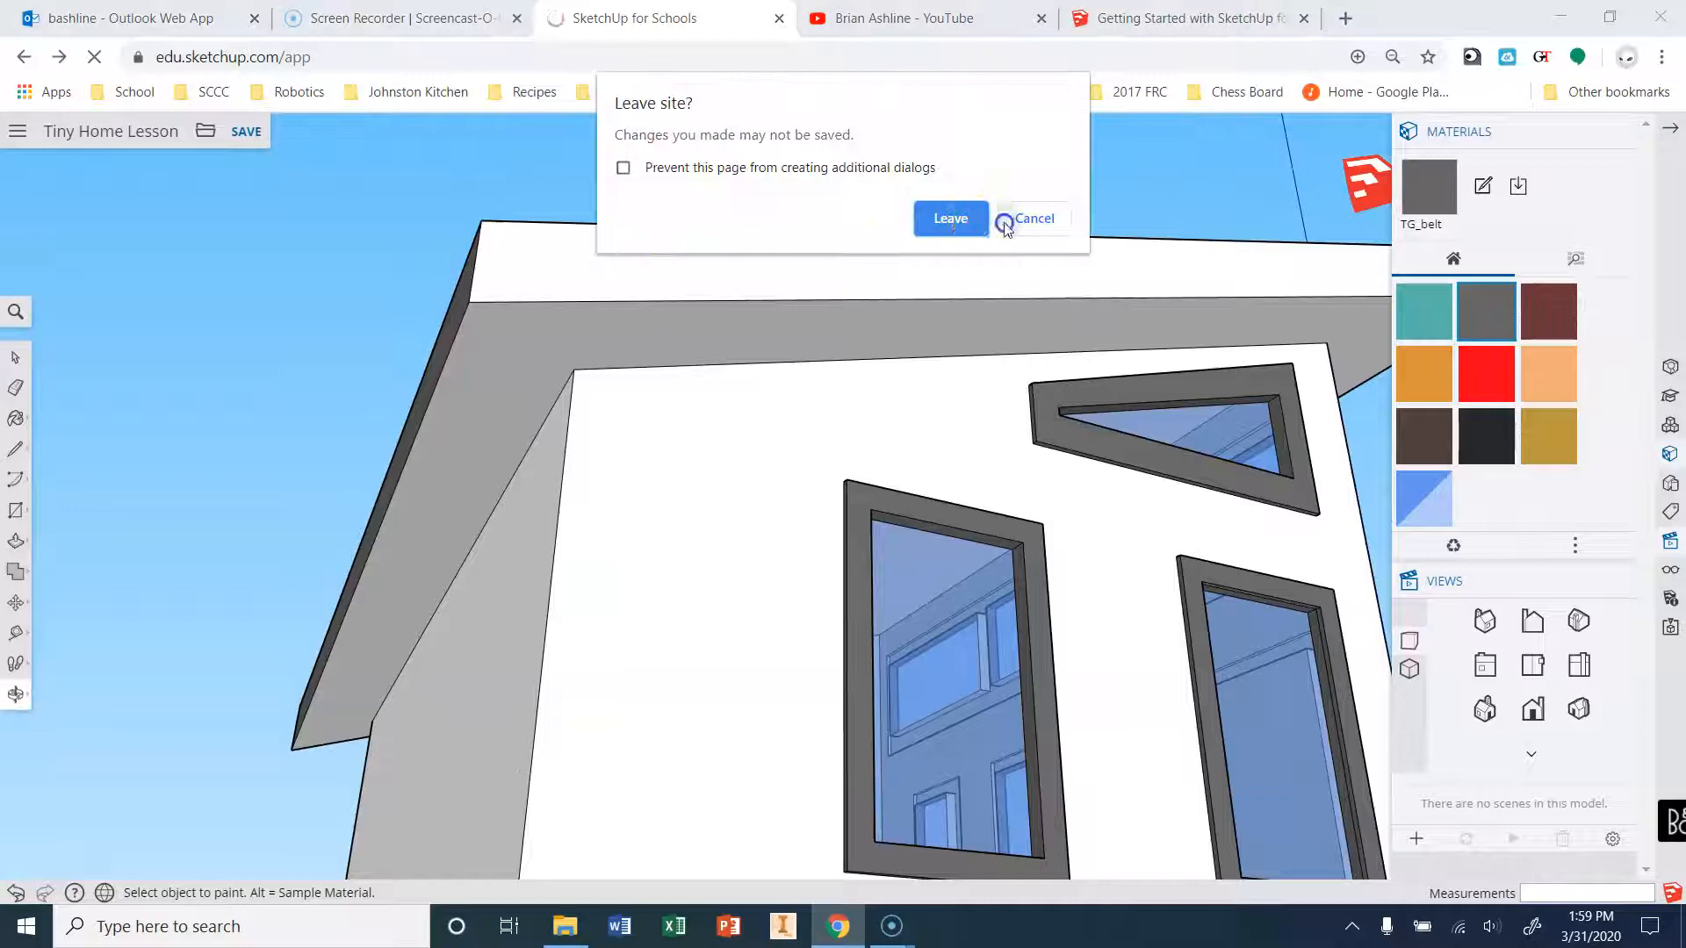
pyautogui.click(1008, 221)
pyautogui.click(894, 257)
pyautogui.scroll(-2, 613, 267)
pyautogui.scroll(-2, 613, 267)
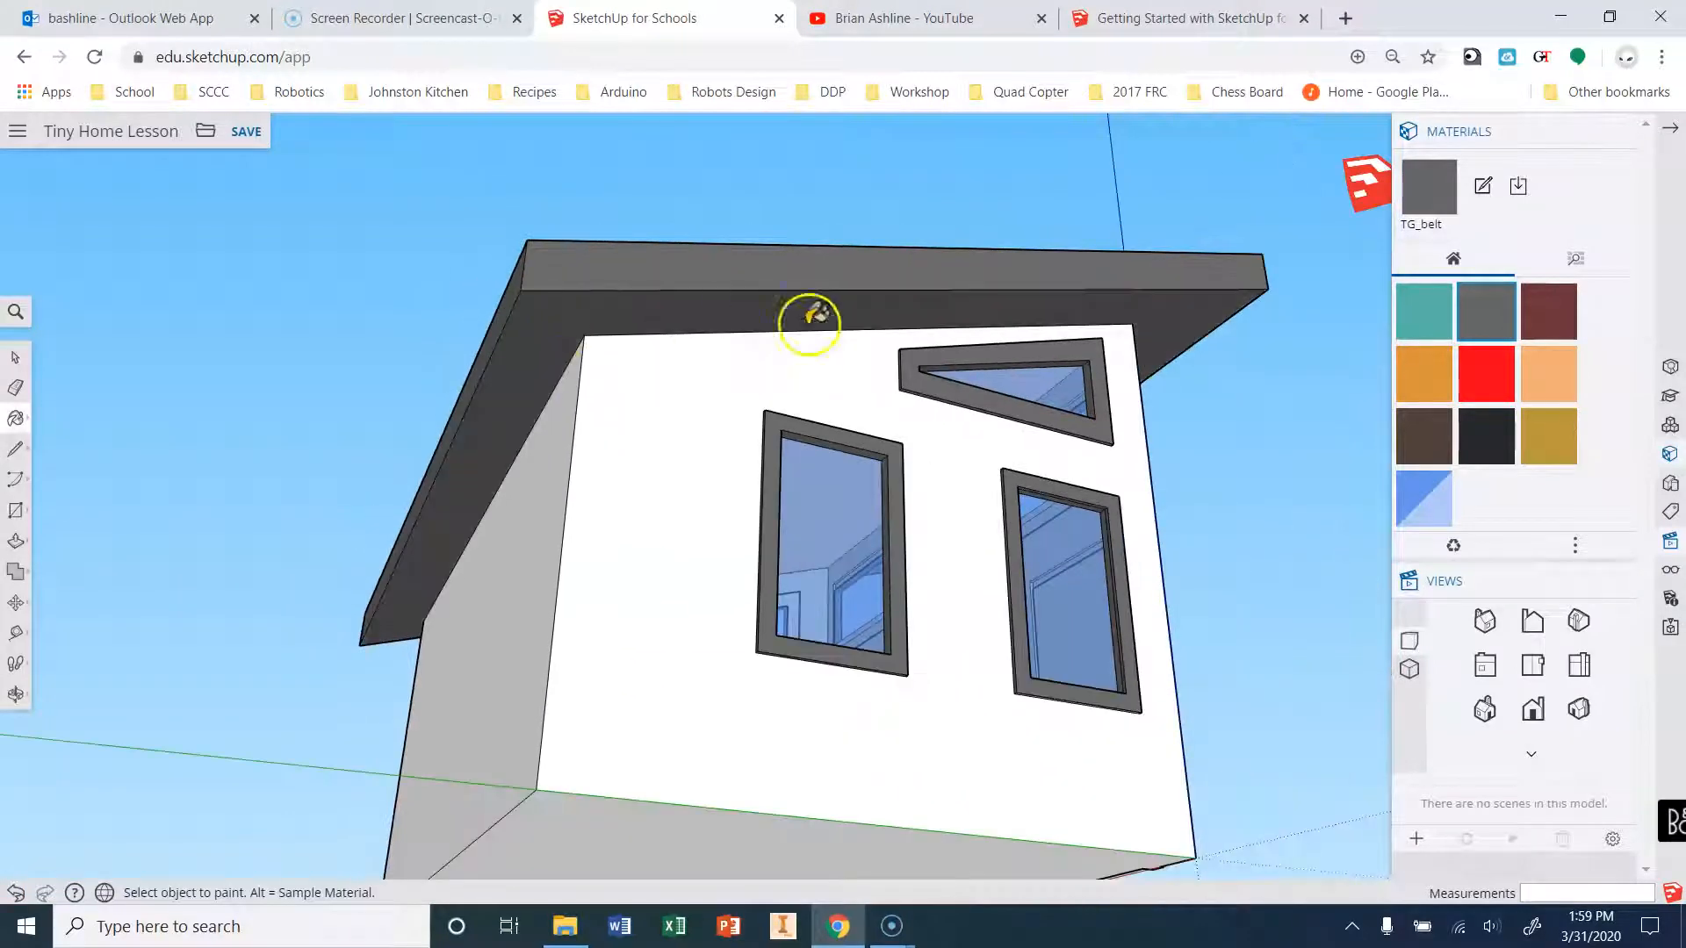
pyautogui.moveTo(1302, 392)
pyautogui.mouseDown(button='middle')
pyautogui.moveTo(557, 531)
pyautogui.moveTo(414, 523)
pyautogui.moveTo(647, 460)
pyautogui.moveTo(702, 525)
pyautogui.moveTo(677, 662)
pyautogui.moveTo(629, 649)
pyautogui.mouseUp(button='middle')
pyautogui.scroll(-2, 757, 512)
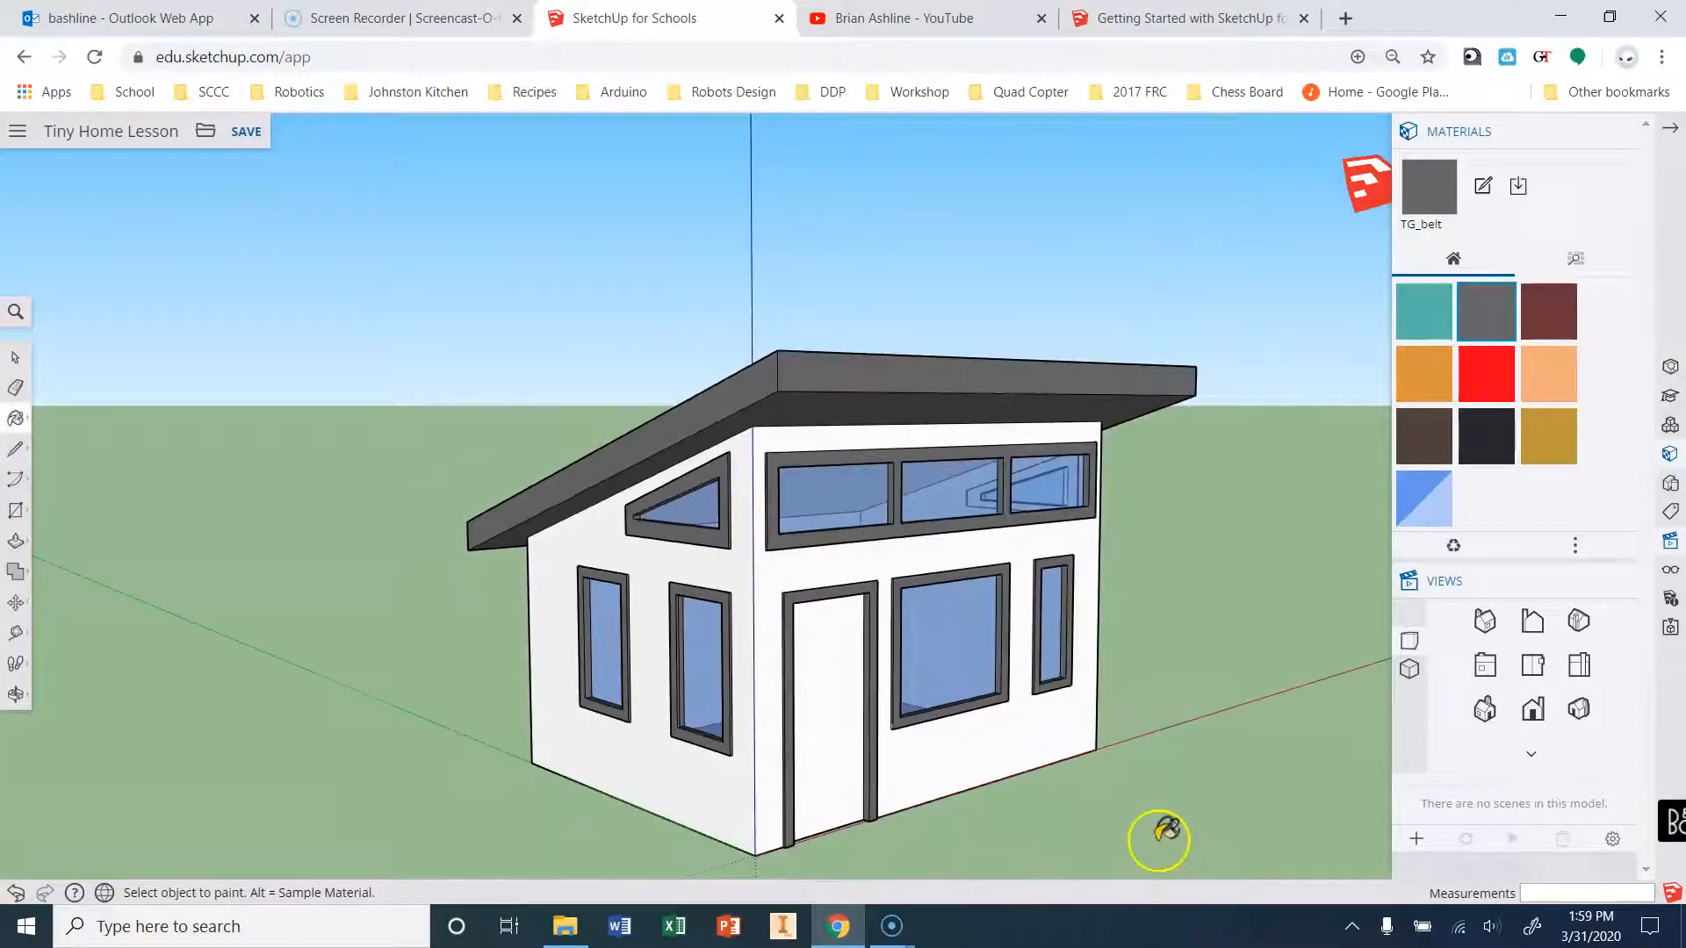
# Draw a tall narrow rectangle about 5' 9 7/8" by 5 1/2" on the door's far side from the corner, using the front view.
pyautogui.moveTo(1159, 837); pyautogui.dragTo(1158, 922, button='middle')
pyautogui.moveTo(1344, 922)
pyautogui.mouseDown(button='middle')
pyautogui.moveTo(1114, 712)
pyautogui.moveTo(903, 602)
pyautogui.moveTo(836, 621)
pyautogui.mouseUp(button='middle')
pyautogui.scroll(3, 733, 798)
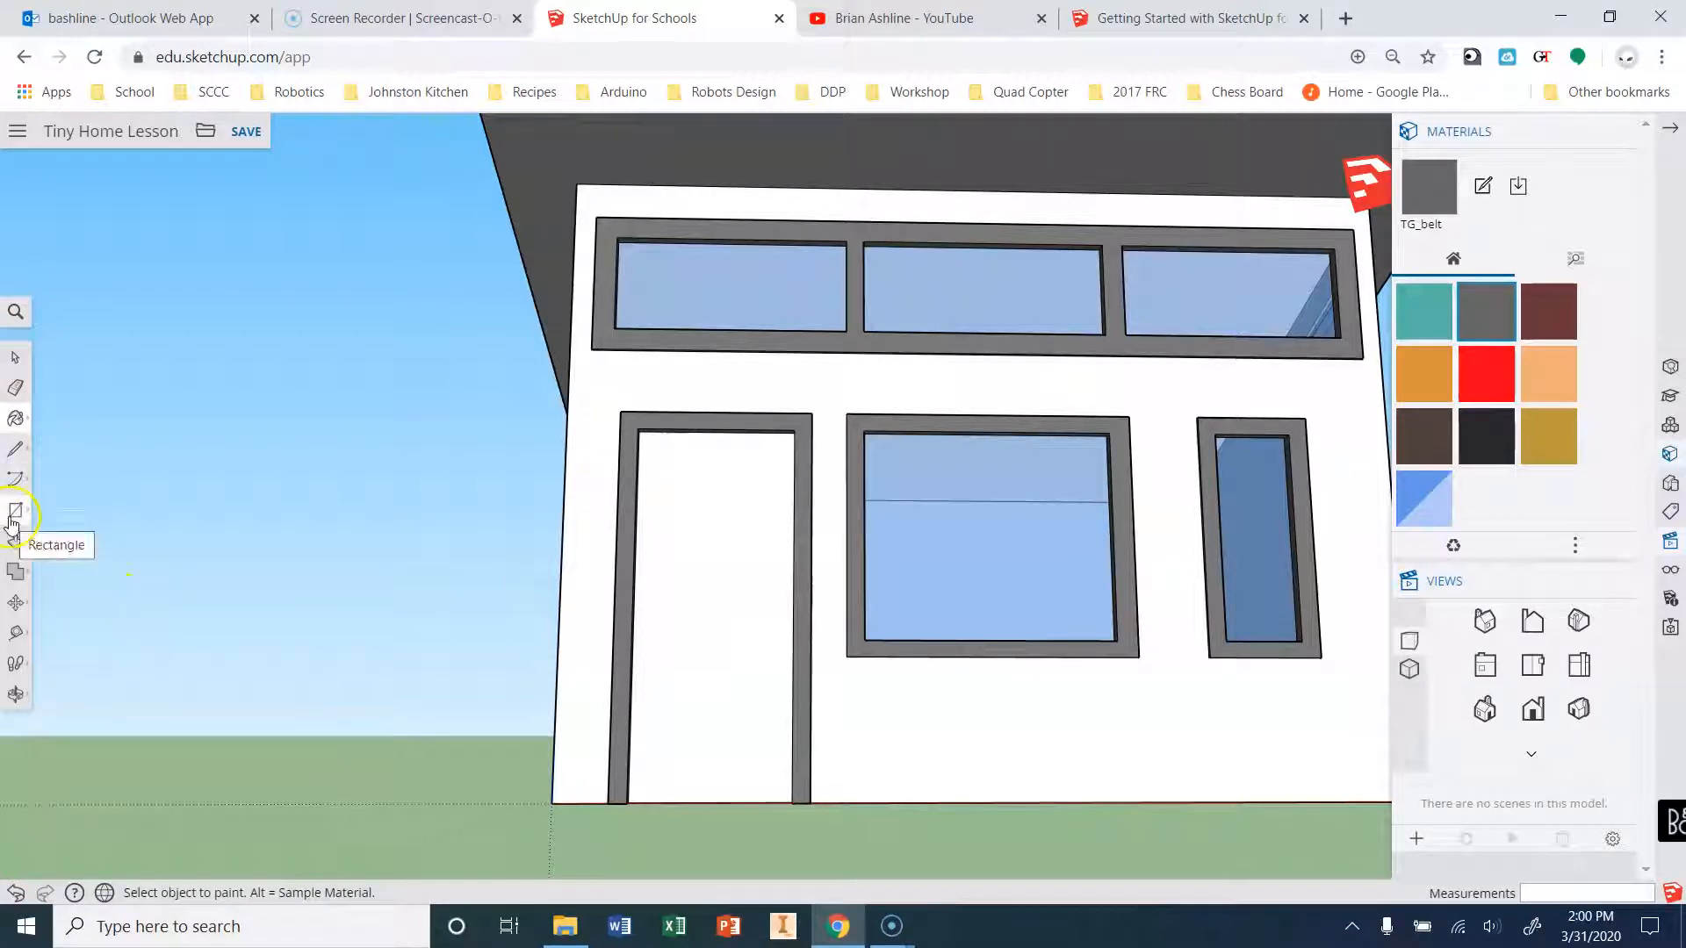
pyautogui.click(1528, 713)
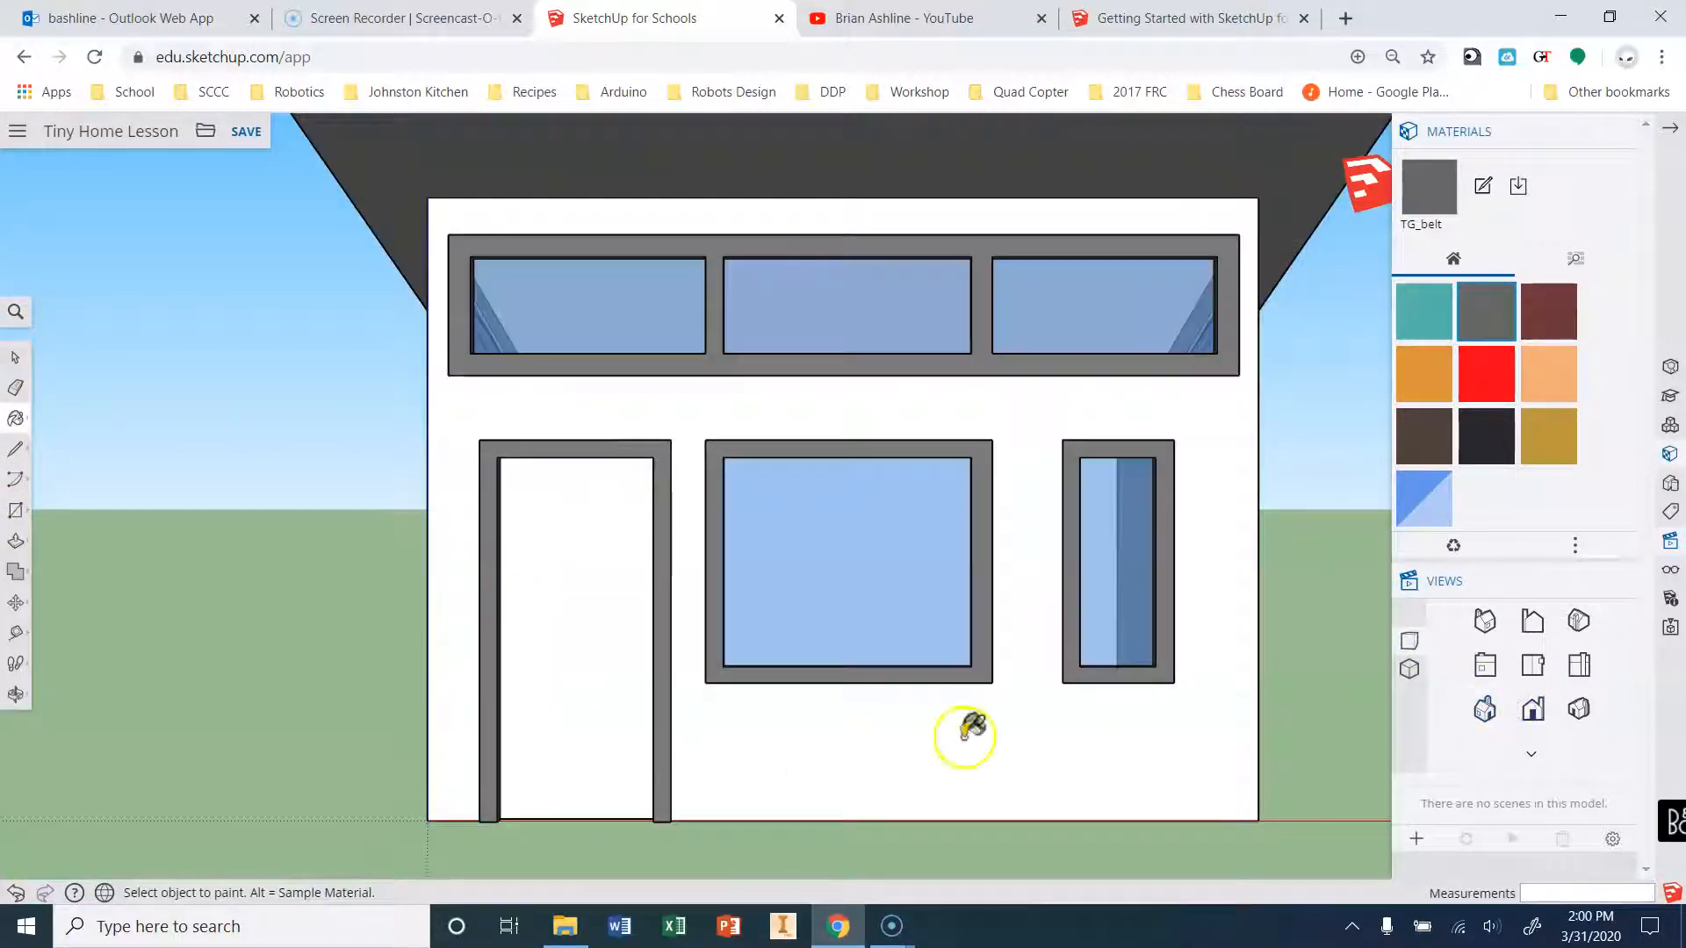
pyautogui.click(15, 511)
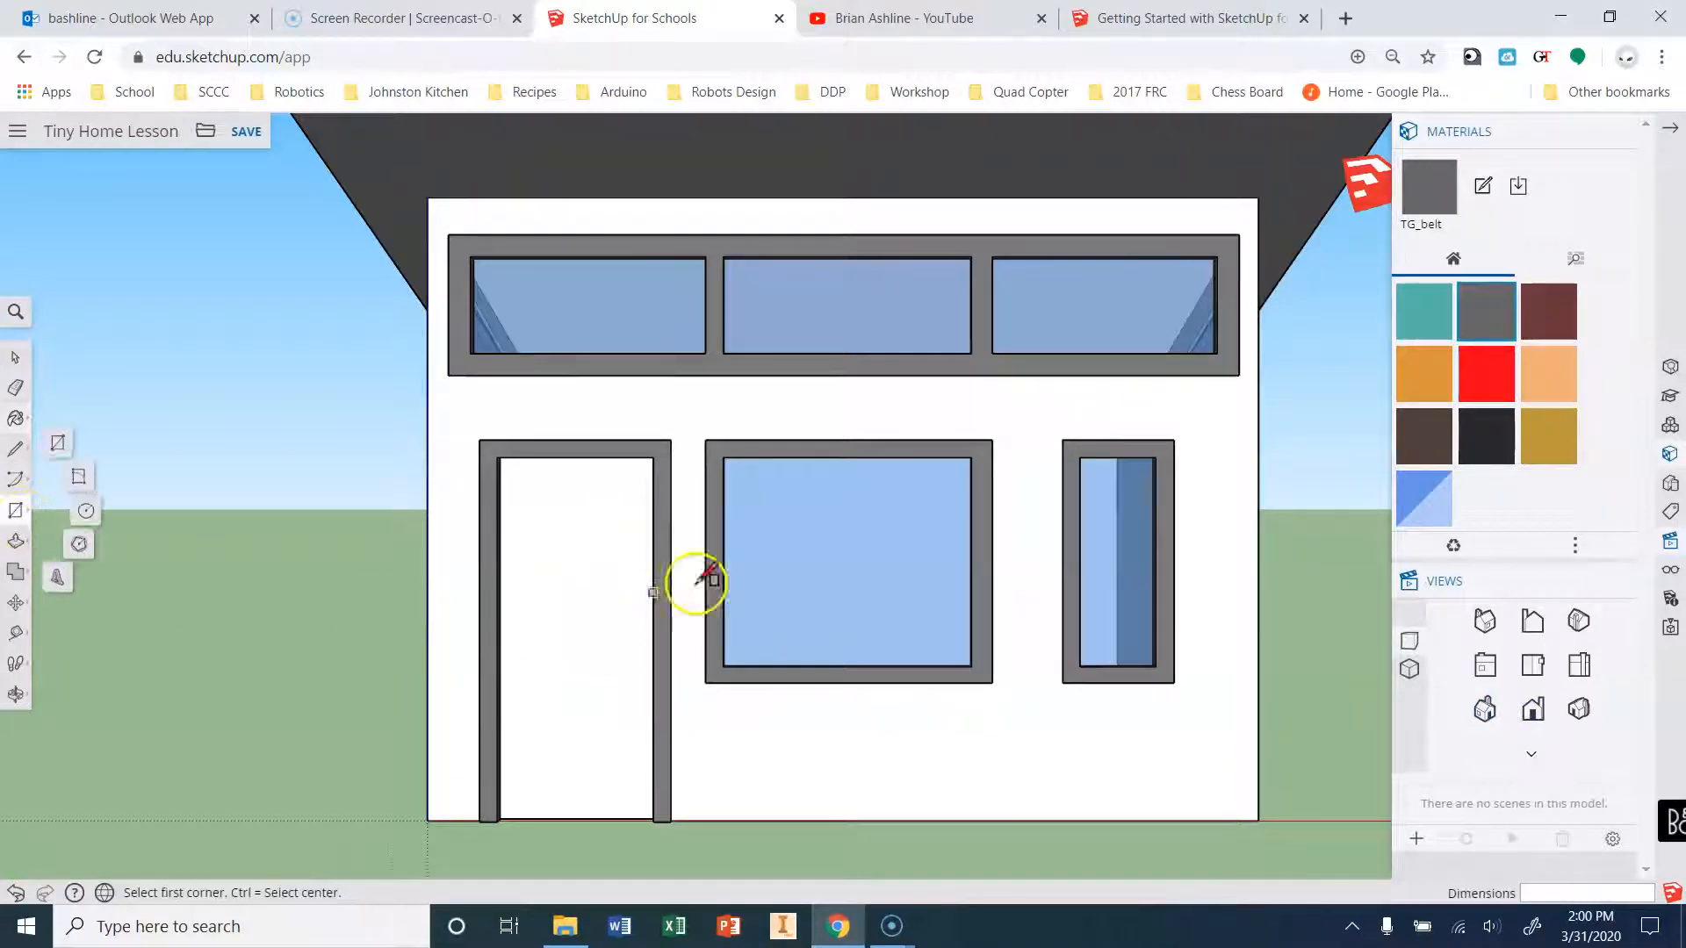
pyautogui.click(630, 490)
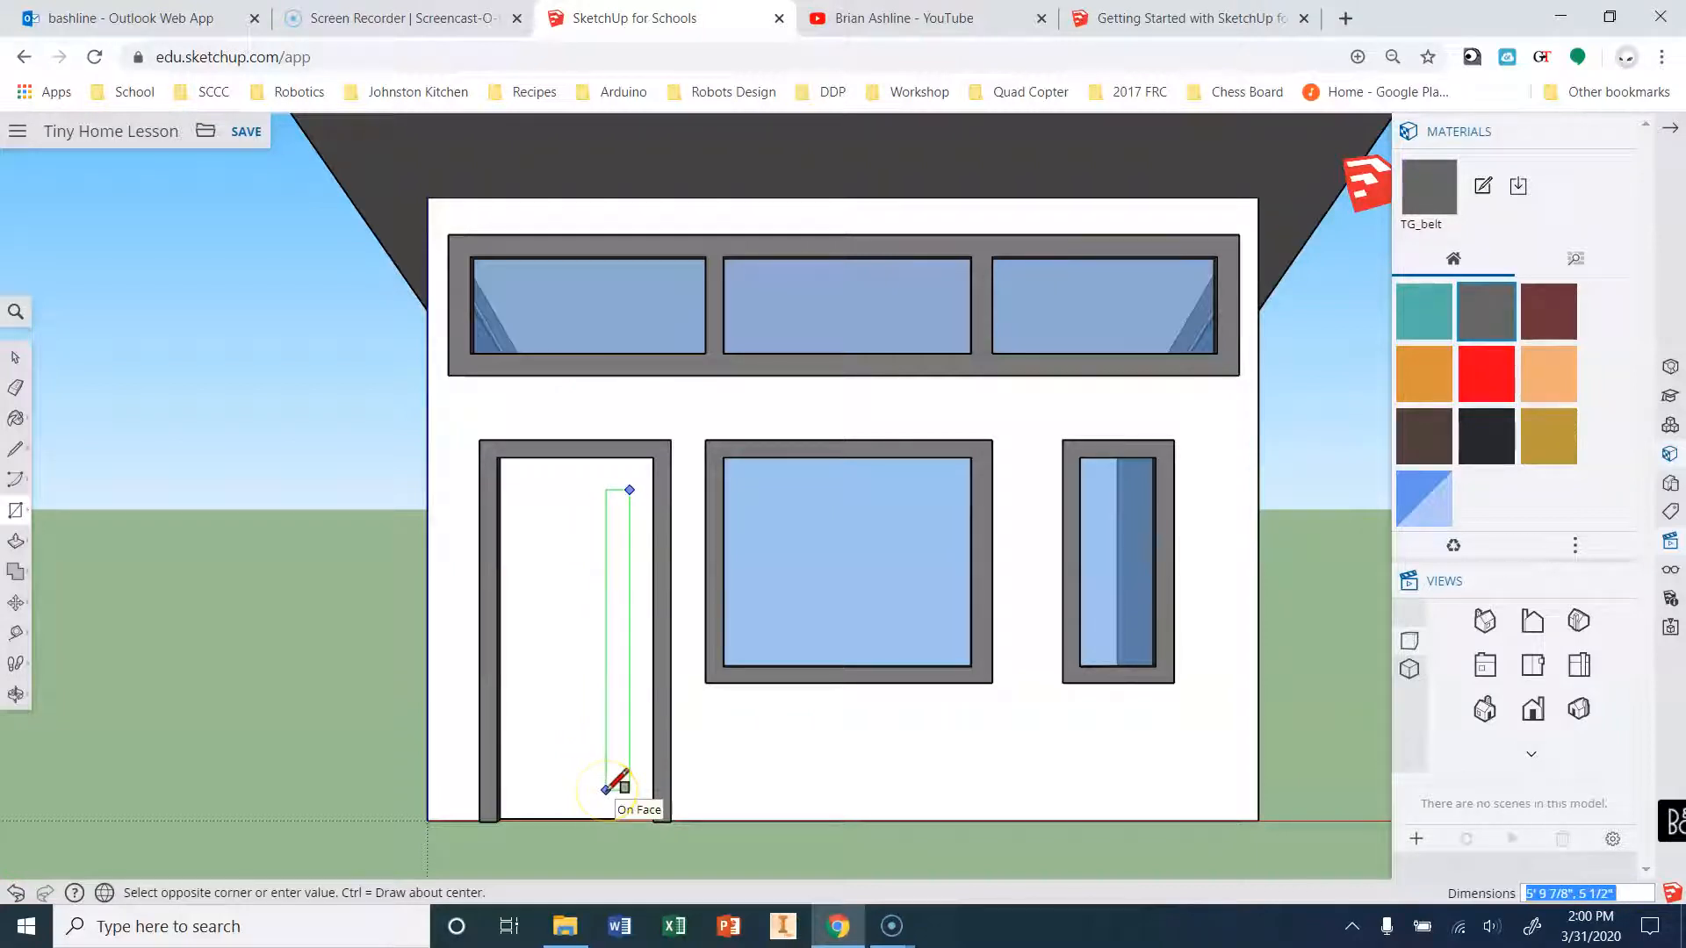
pyautogui.click(606, 789)
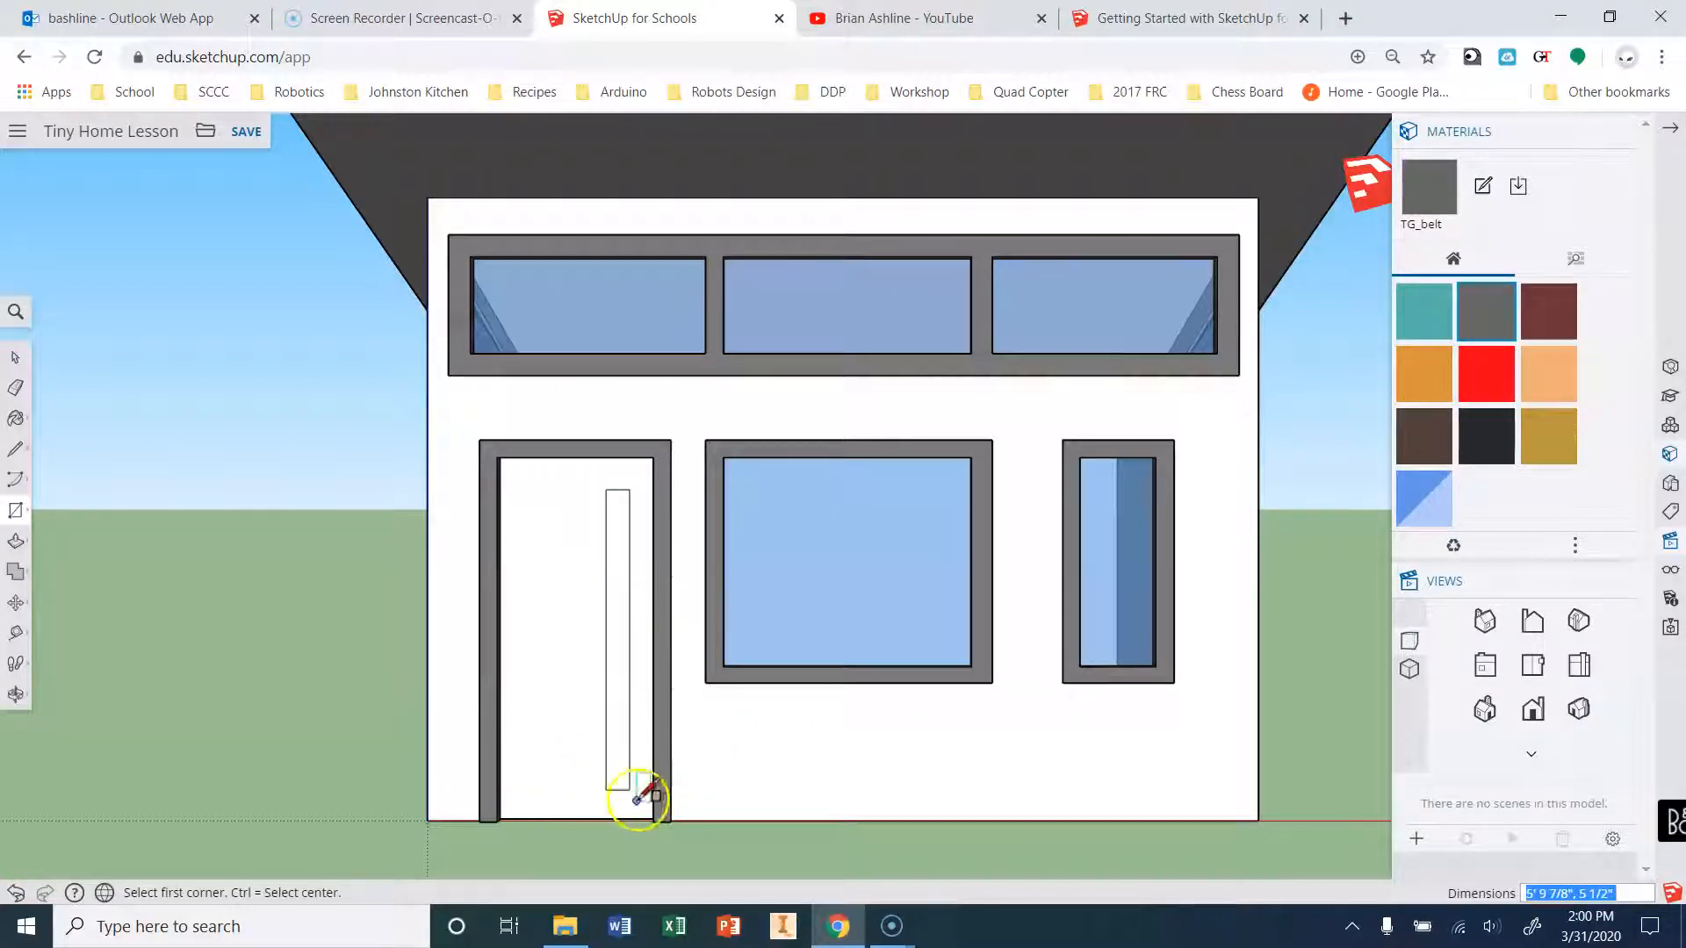
# Push the door's narrow rectangle 1" inward to form a recessed window.
pyautogui.moveTo(406, 708); pyautogui.dragTo(645, 790, button='middle')
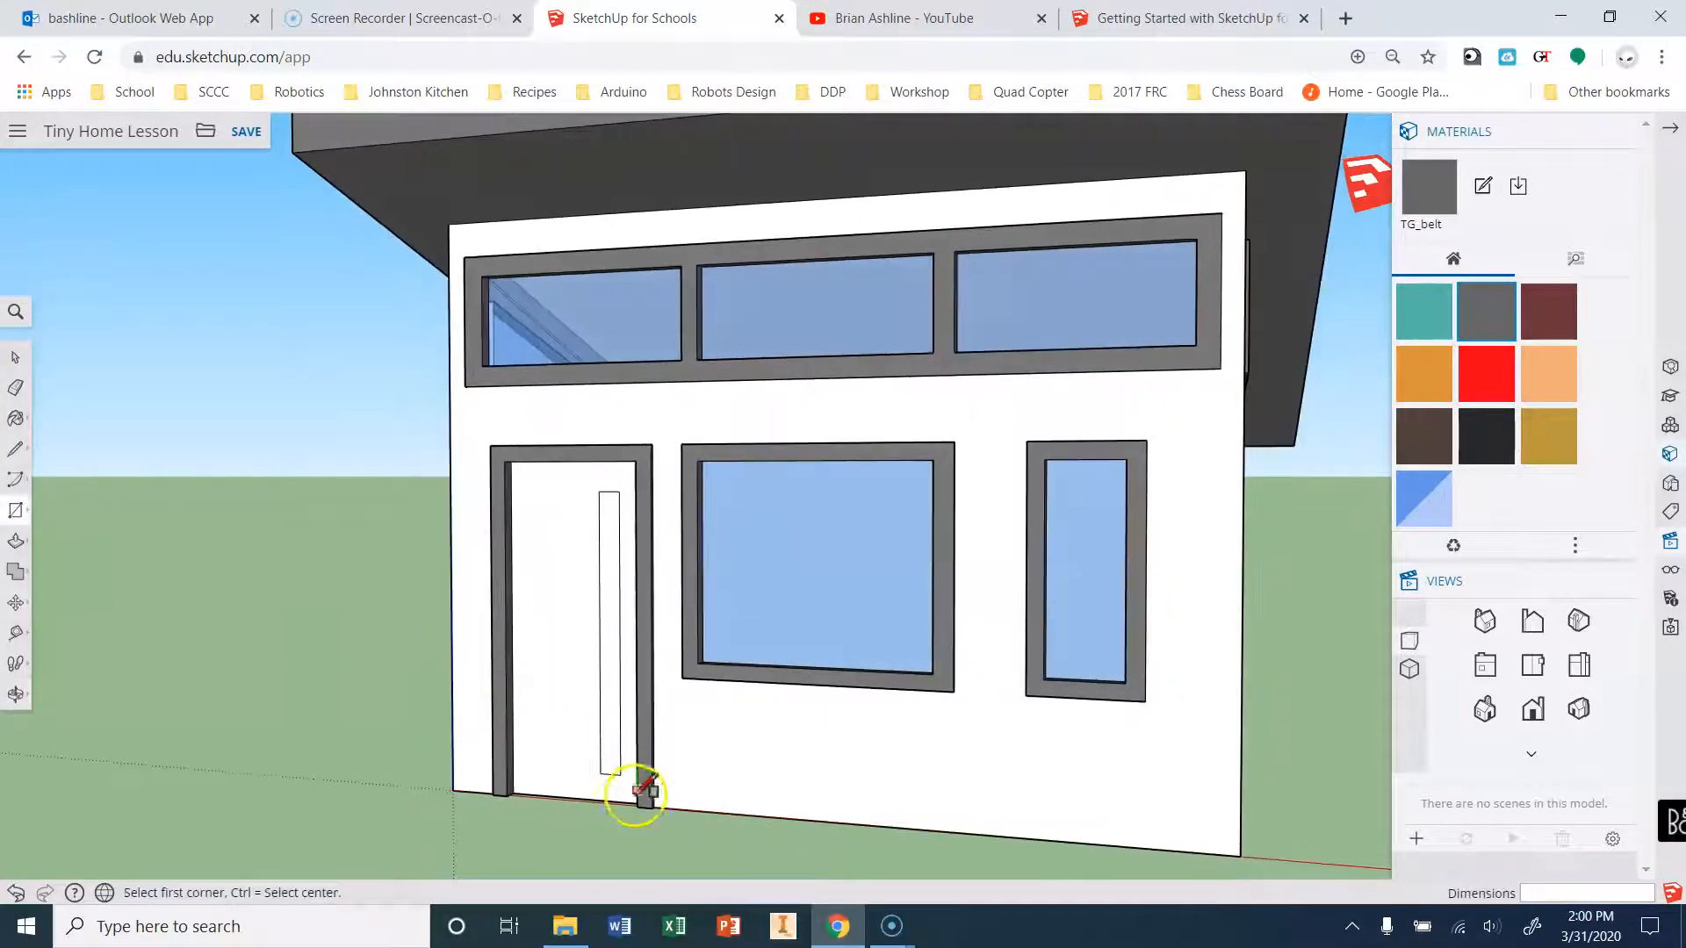
pyautogui.scroll(5, 636, 794)
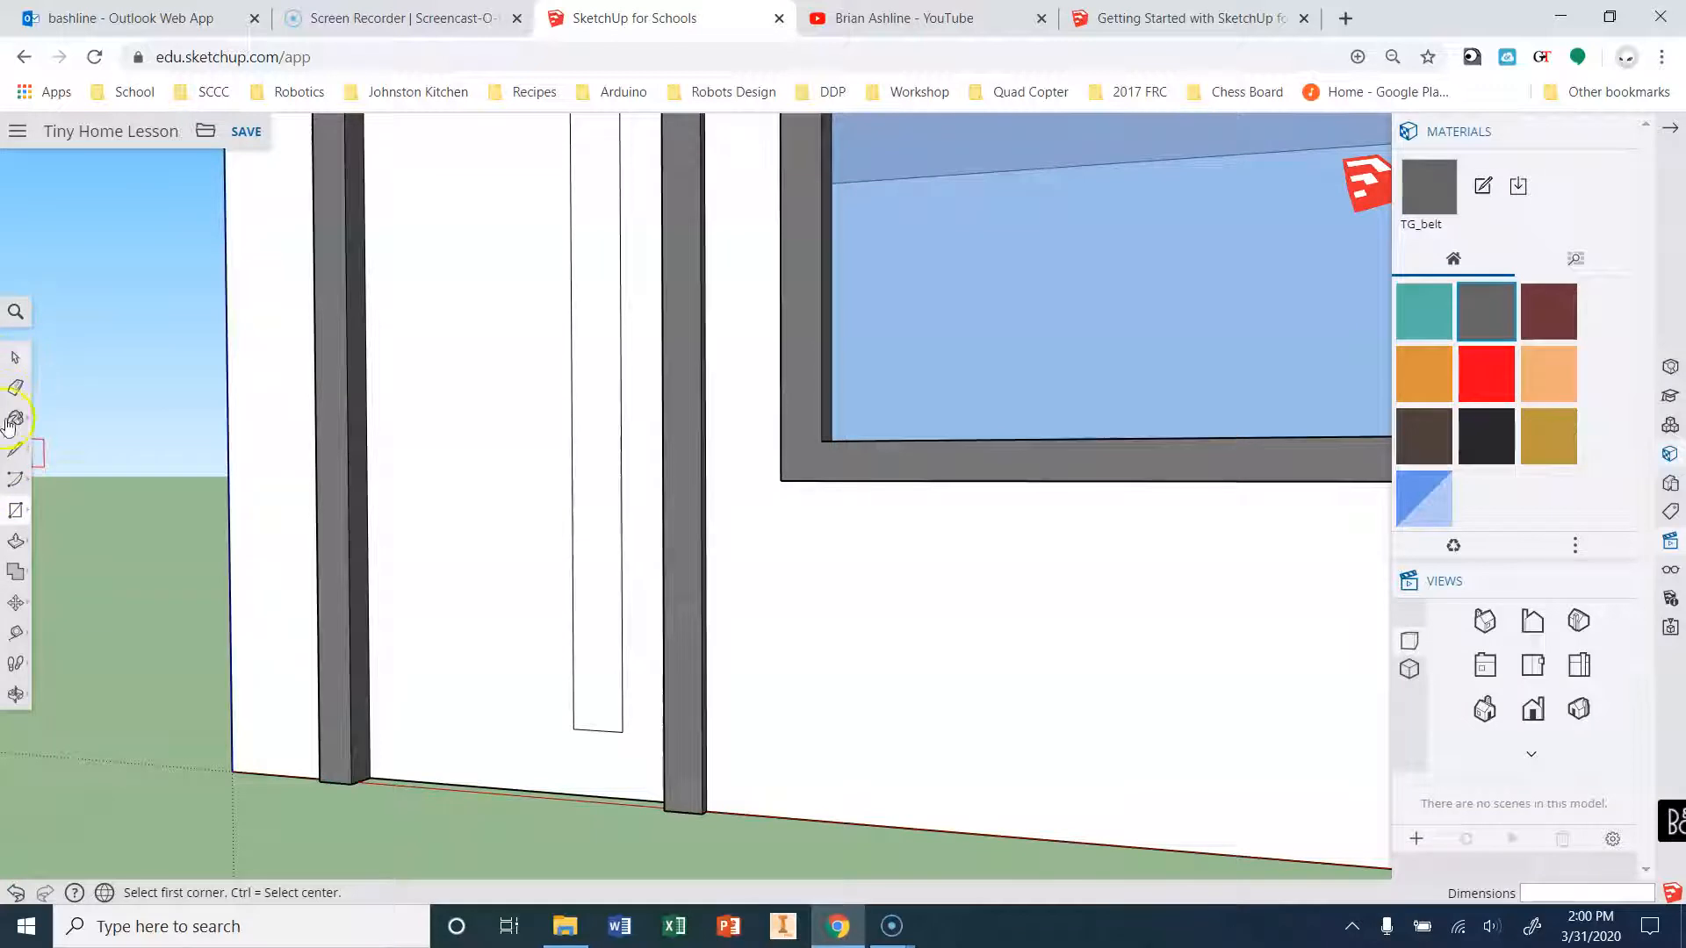
pyautogui.click(16, 539)
pyautogui.click(582, 624)
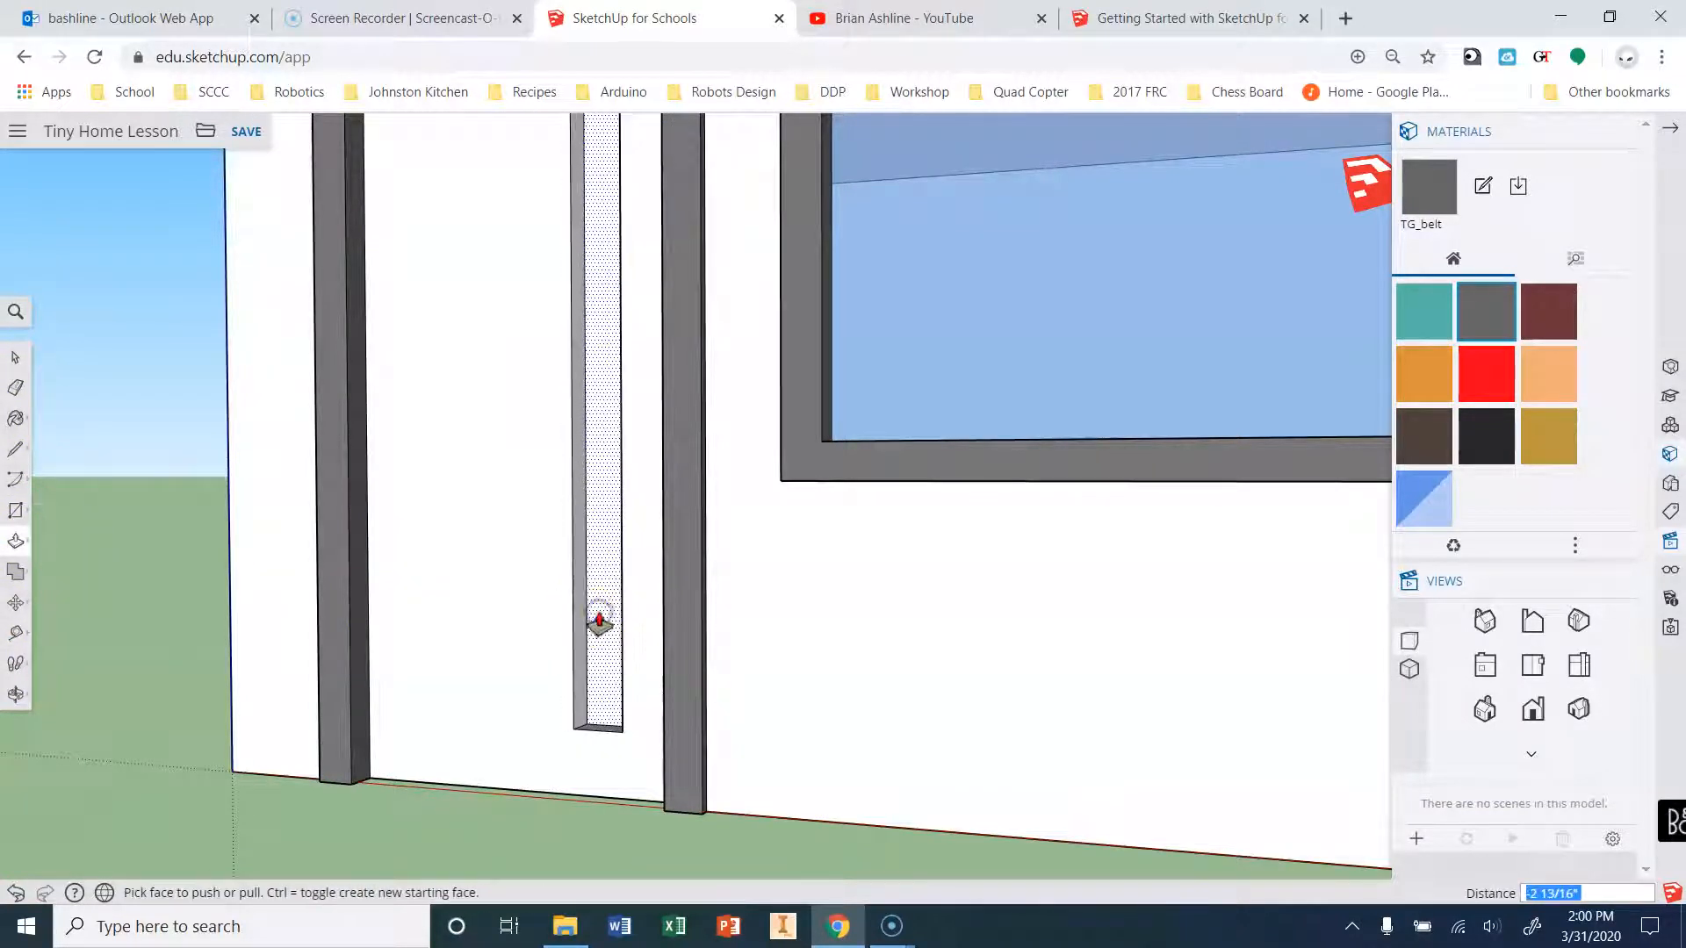
pyautogui.click(594, 624)
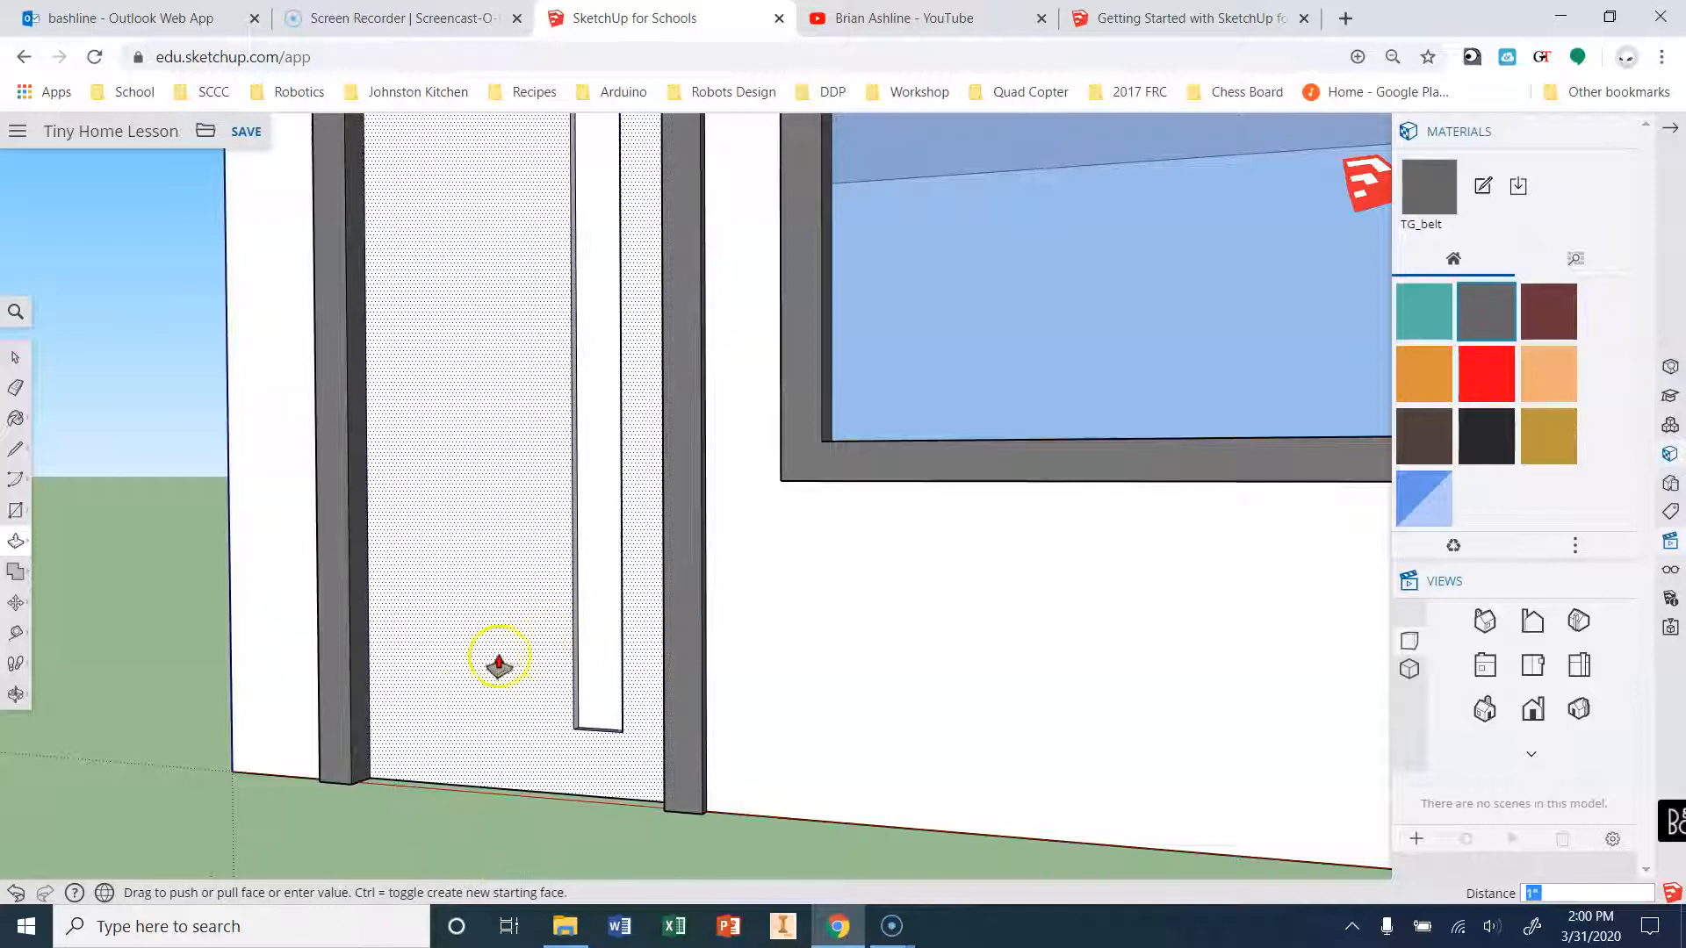
pyautogui.click(17, 419)
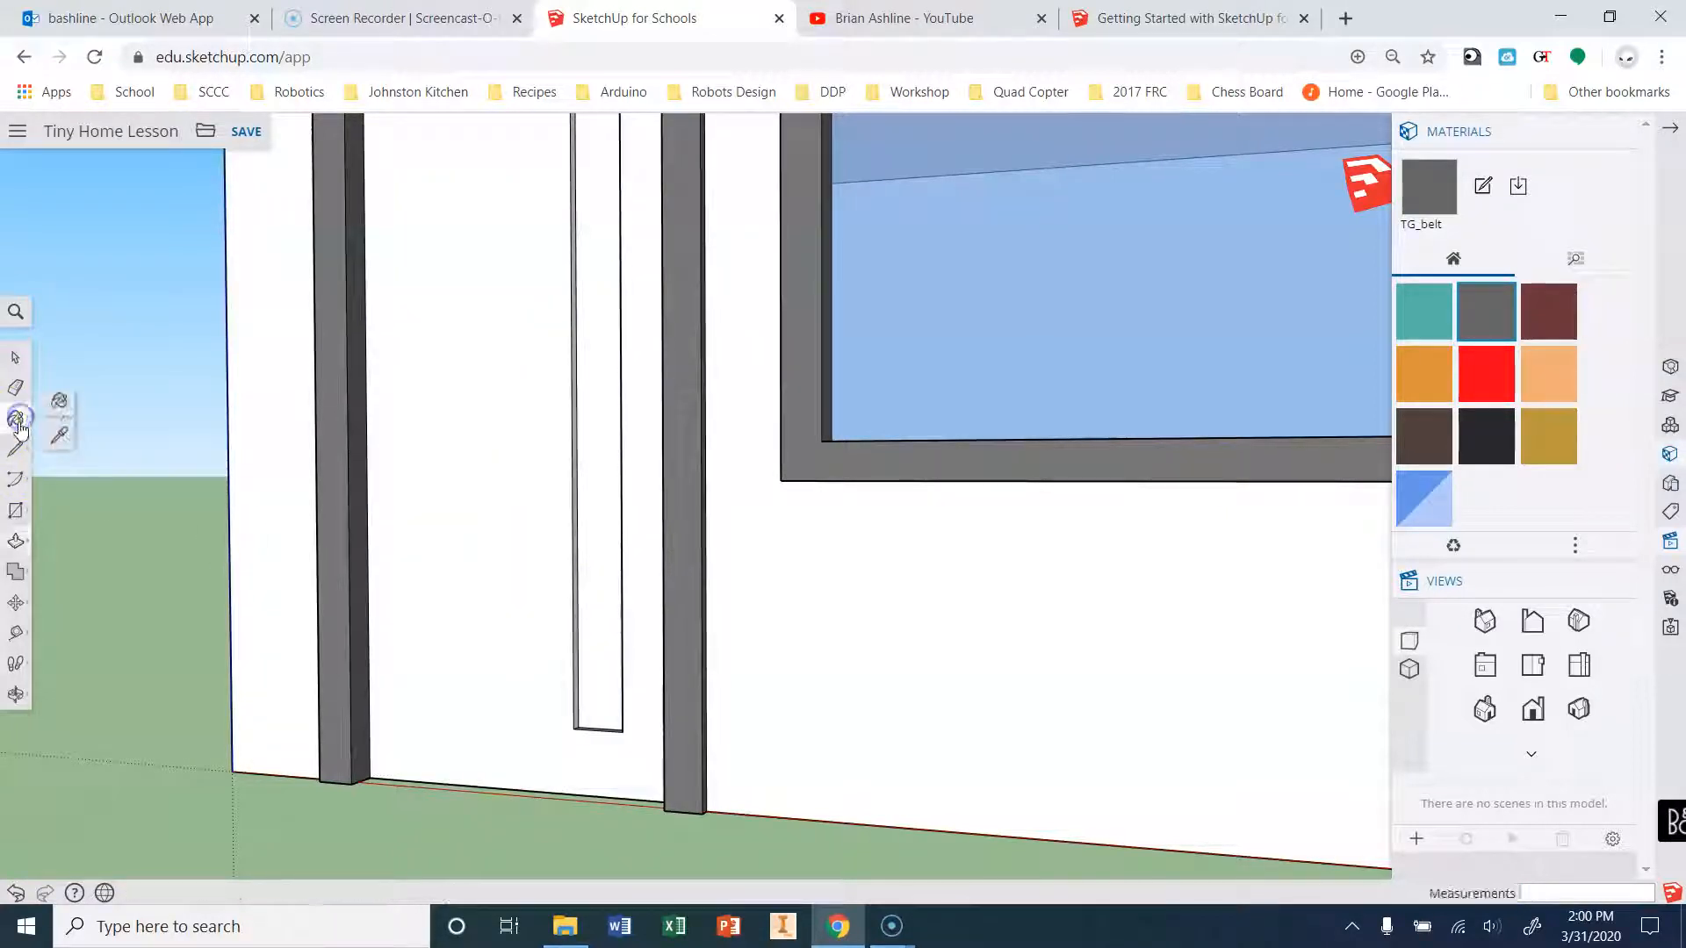
pyautogui.click(960, 329)
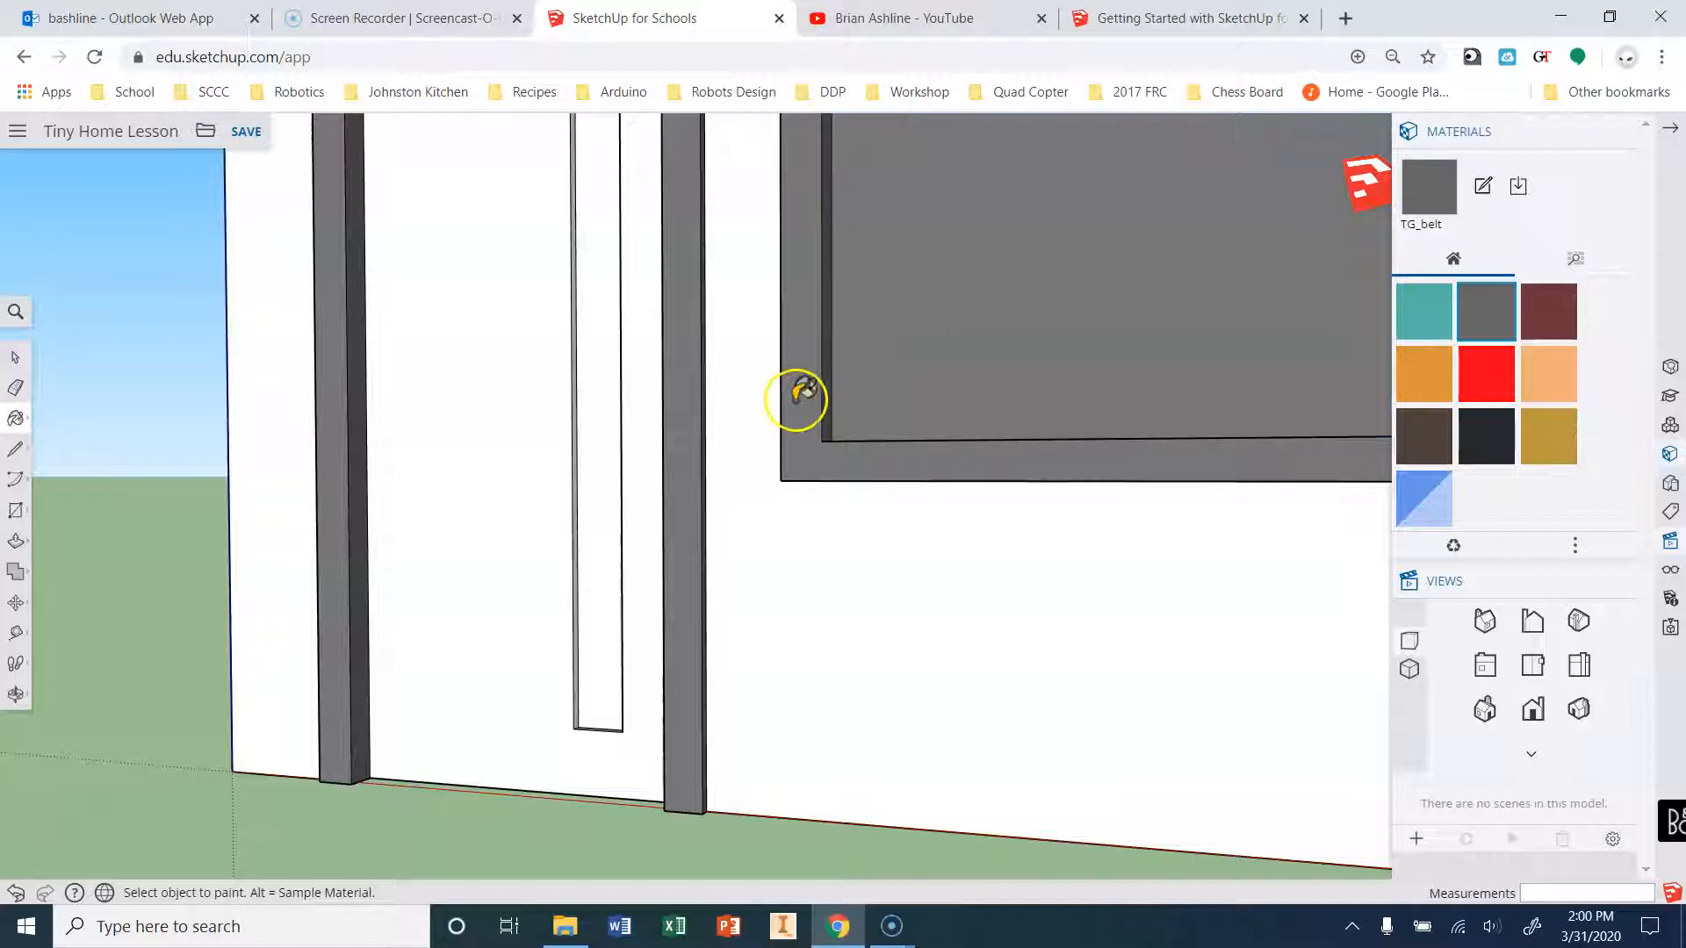
pyautogui.hotkey('ctrl', 'z')
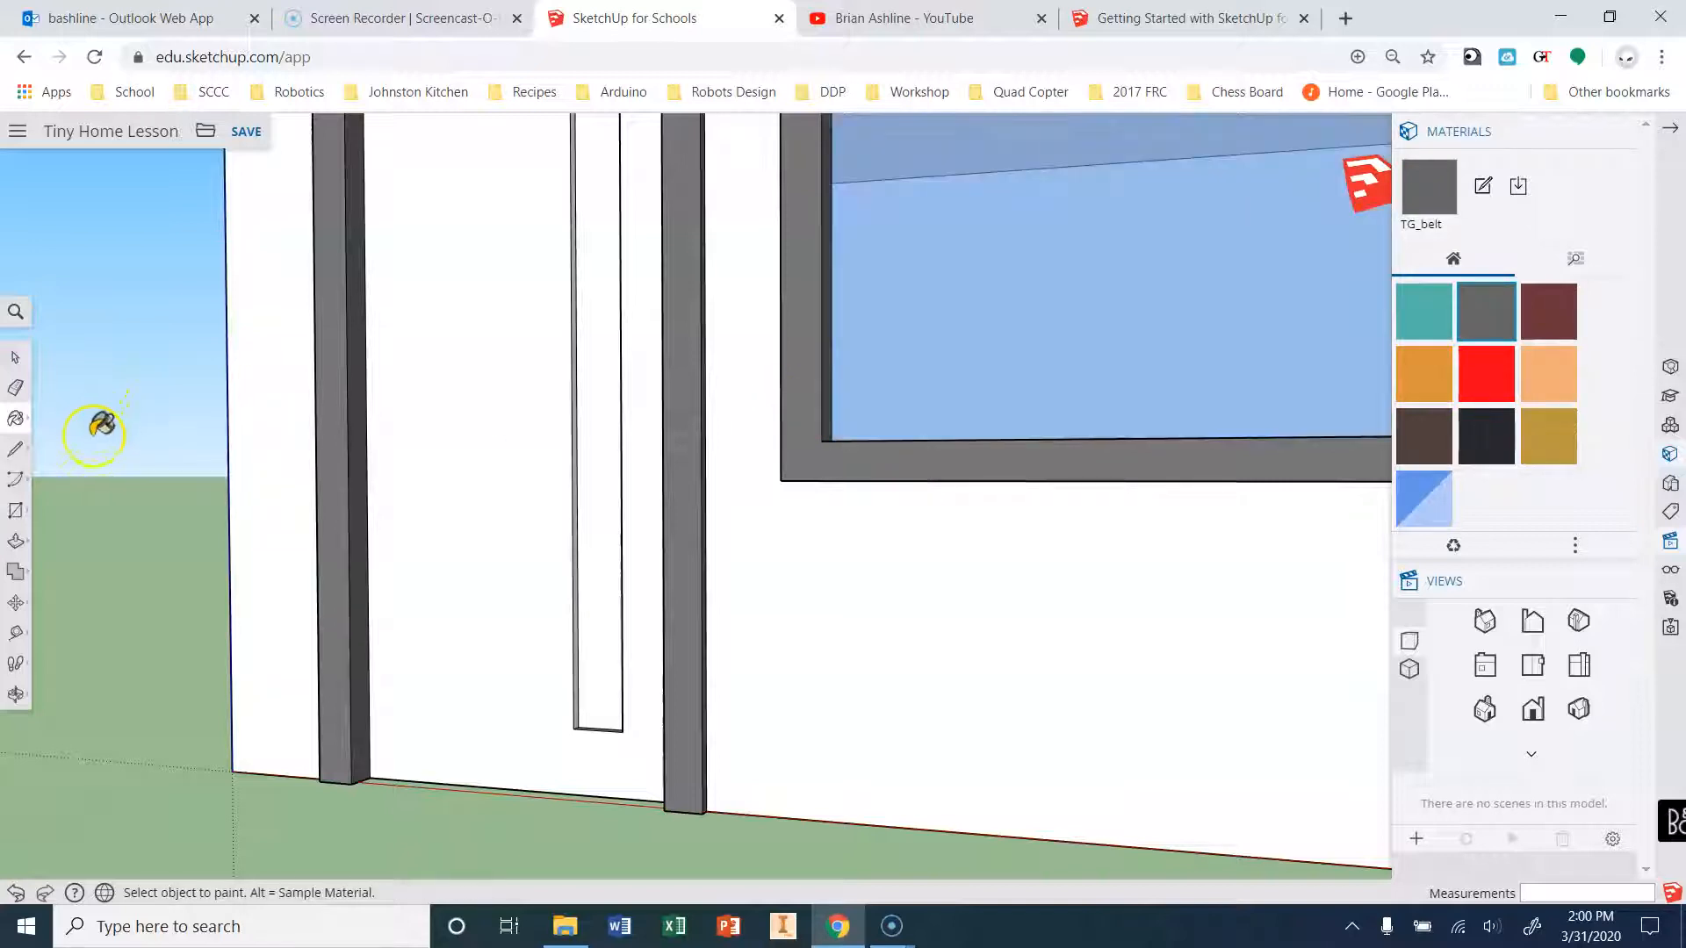
# Sample Translucent Glass Blue from the large front window pane and paint the door's recessed window with it.
pyautogui.click(15, 425)
pyautogui.click(62, 441)
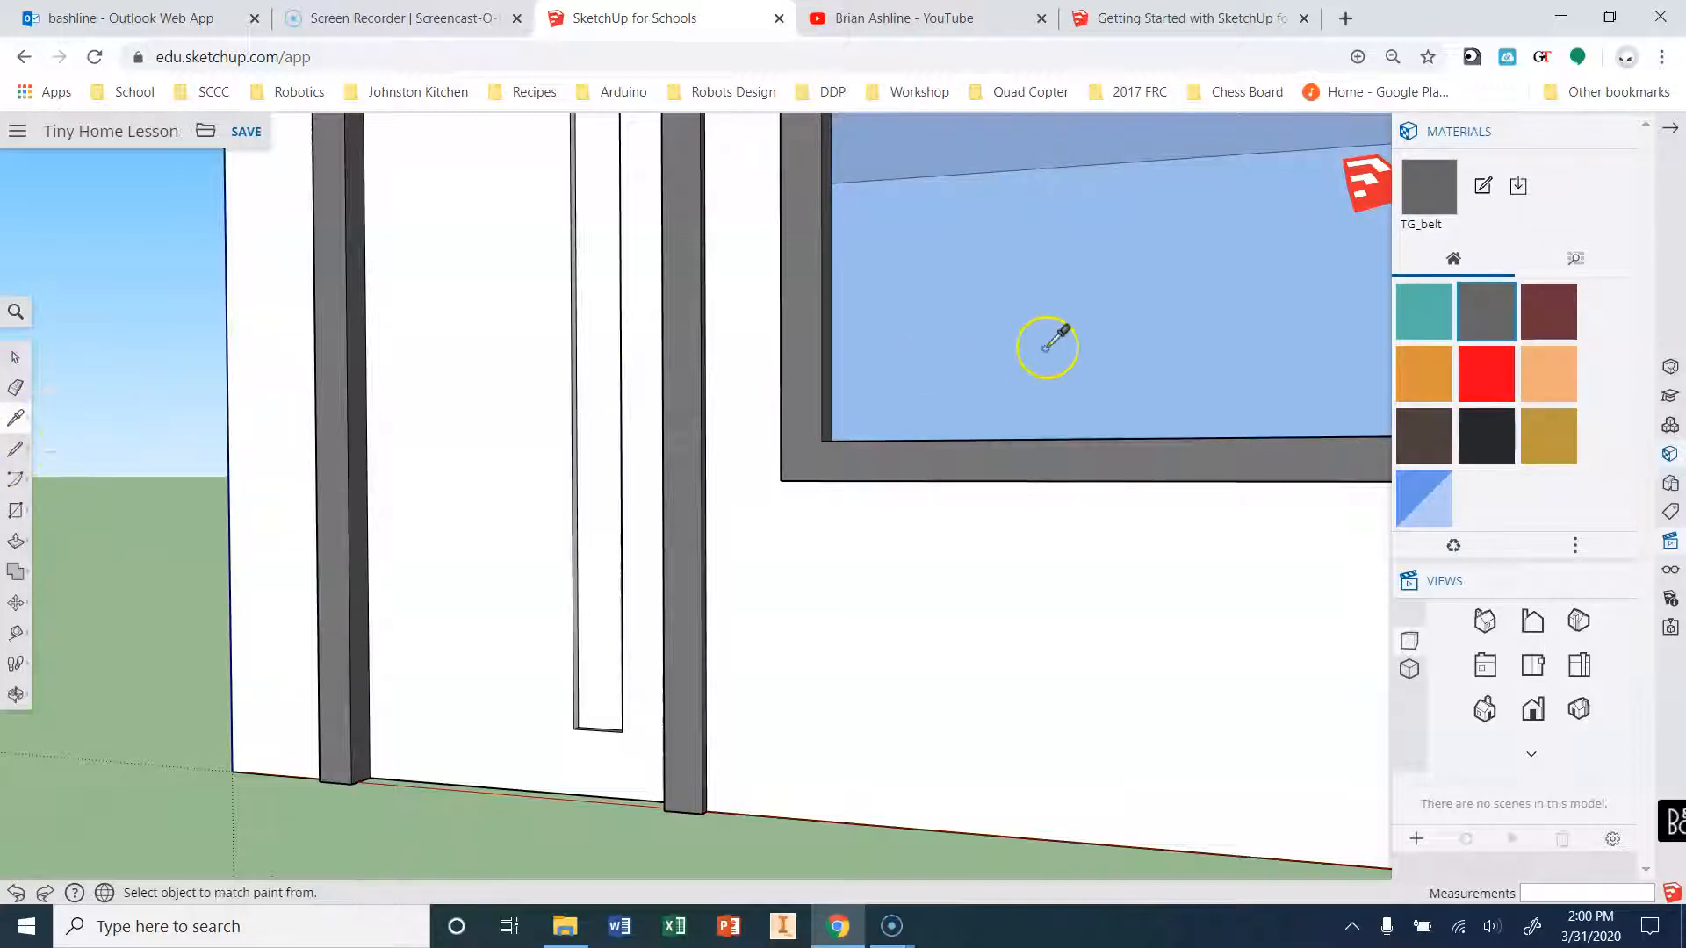
pyautogui.click(1049, 339)
pyautogui.click(611, 488)
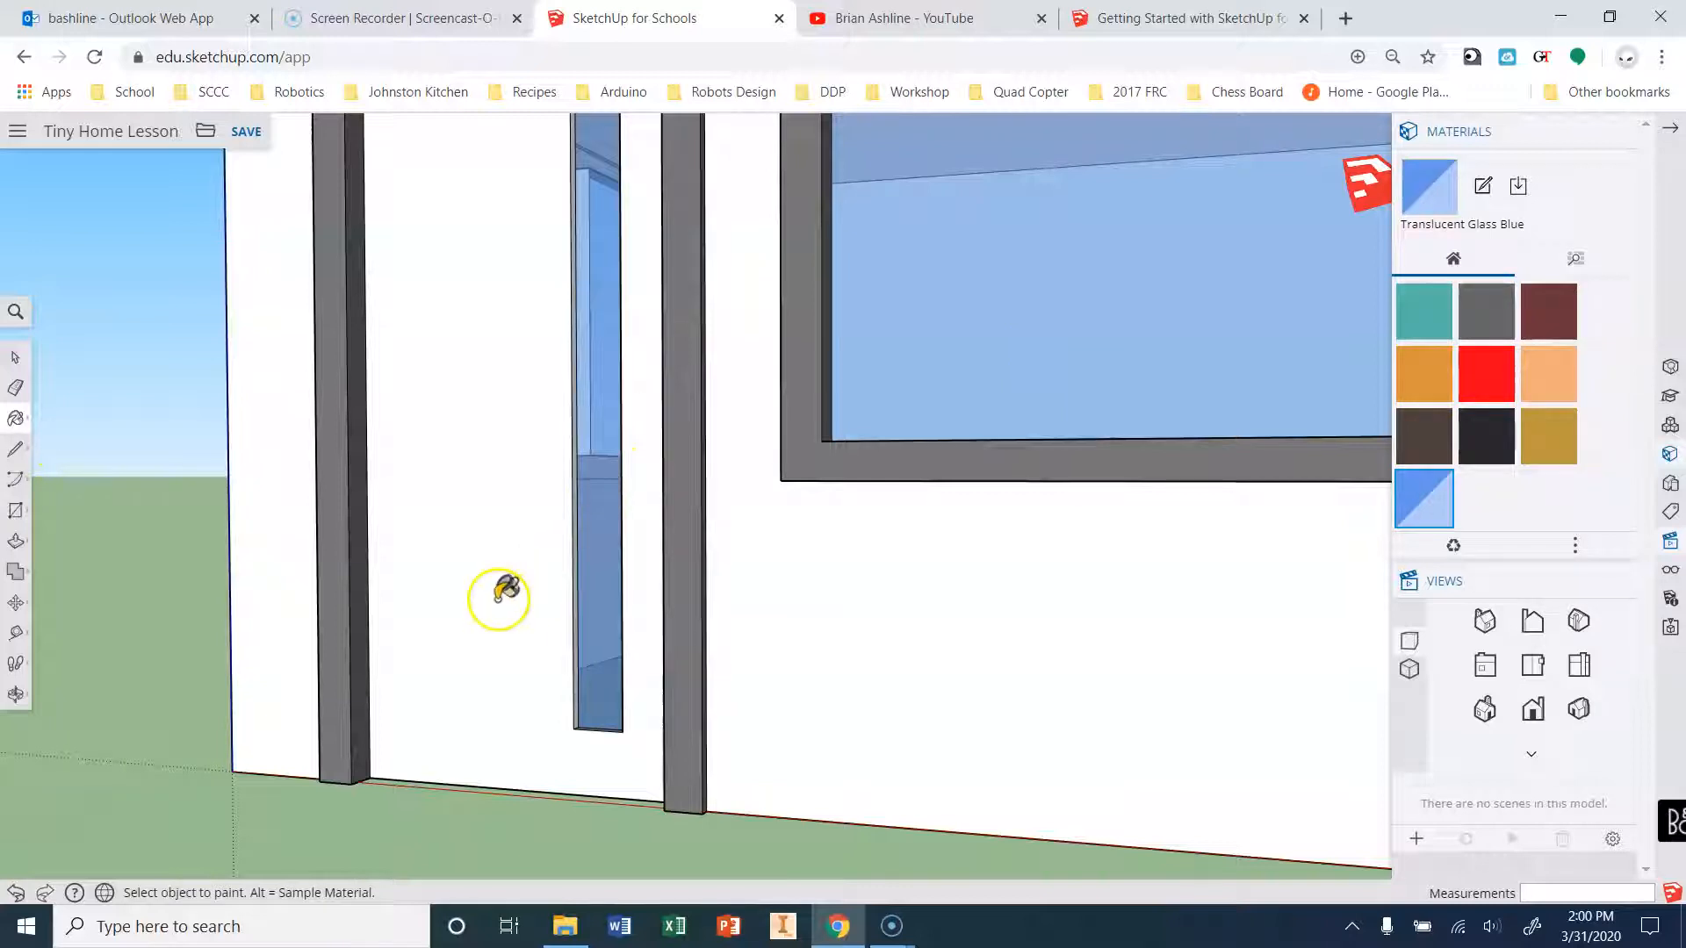
# Sample TG_belt from the door frame and paint the near-side and upper inner edges of the recessed door window.
pyautogui.scroll(-5, 498, 600)
pyautogui.scroll(1, 235, 466)
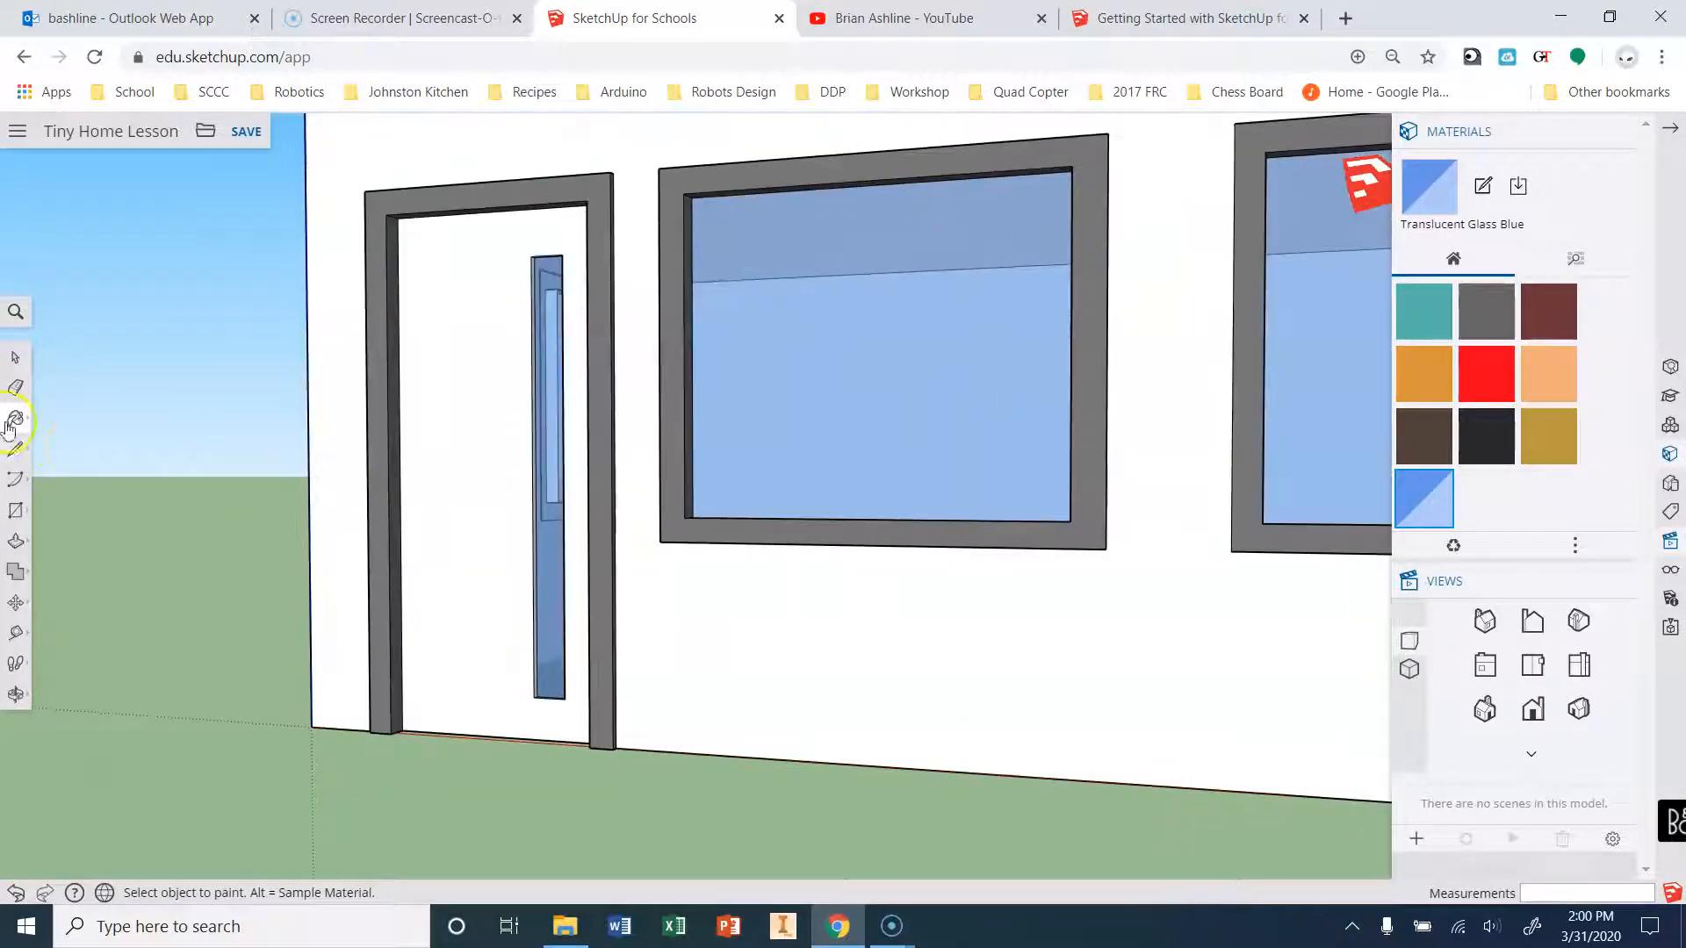
pyautogui.click(59, 438)
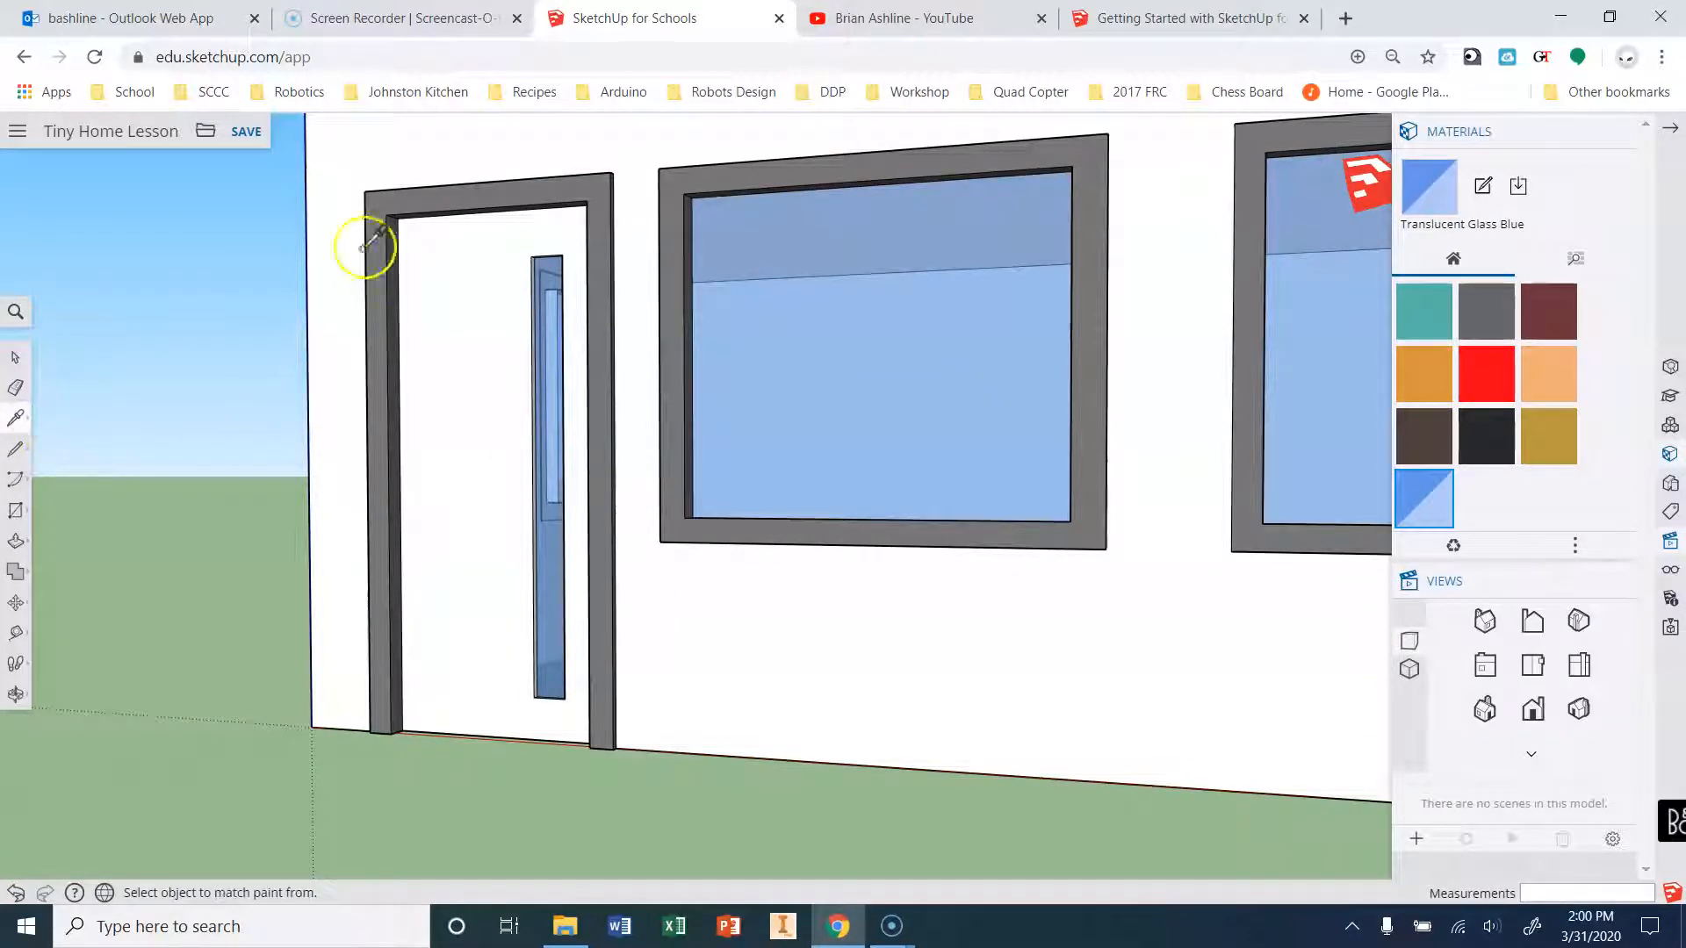
pyautogui.click(401, 202)
pyautogui.scroll(10, 544, 264)
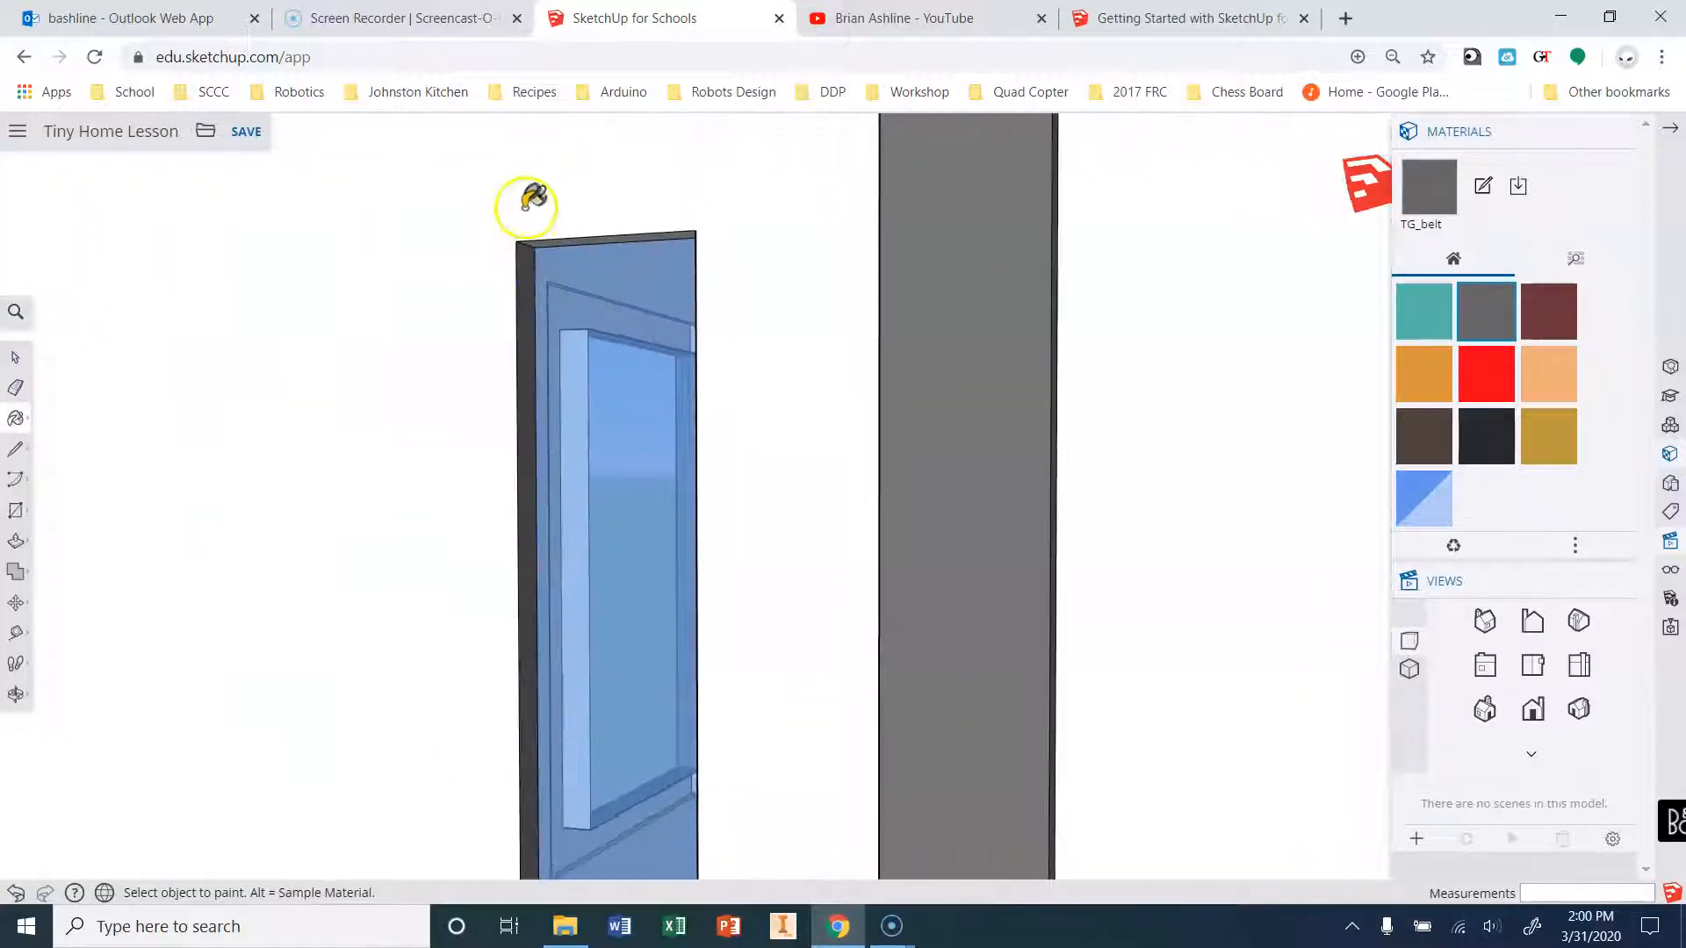
pyautogui.scroll(4, 536, 237)
pyautogui.scroll(-2, 479, 369)
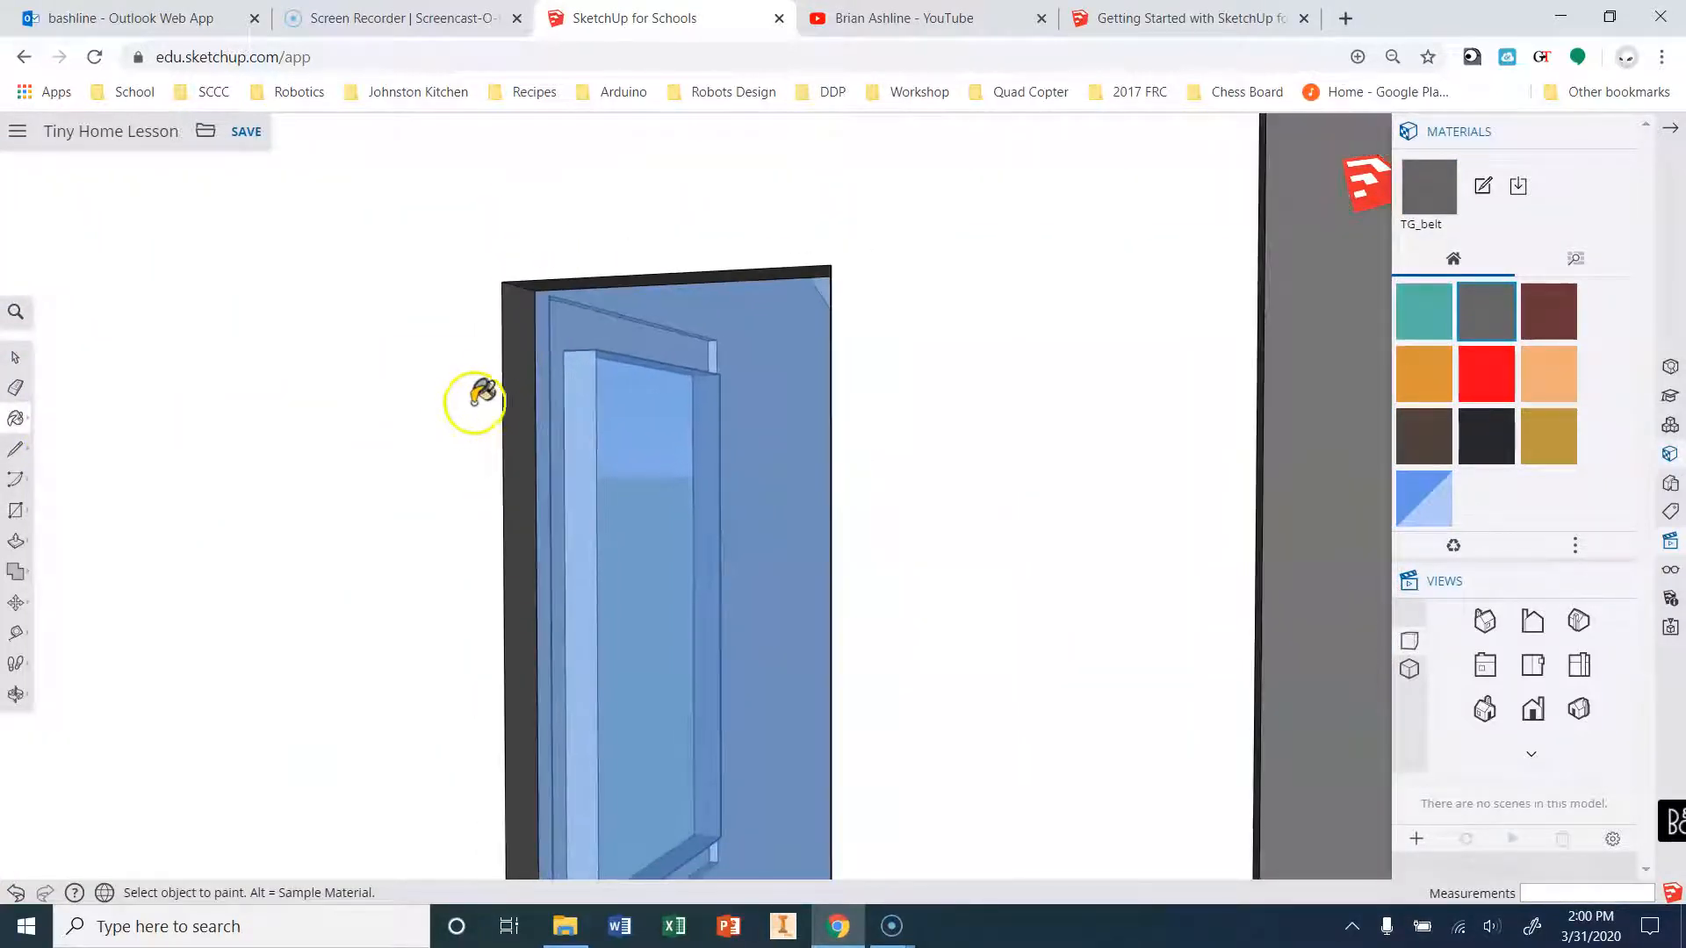
# Paint the recessed door window's opposite side and bottom inner edges with TG_belt.
pyautogui.moveTo(444, 398); pyautogui.dragTo(896, 376, button='middle')
pyautogui.scroll(-8, 896, 376)
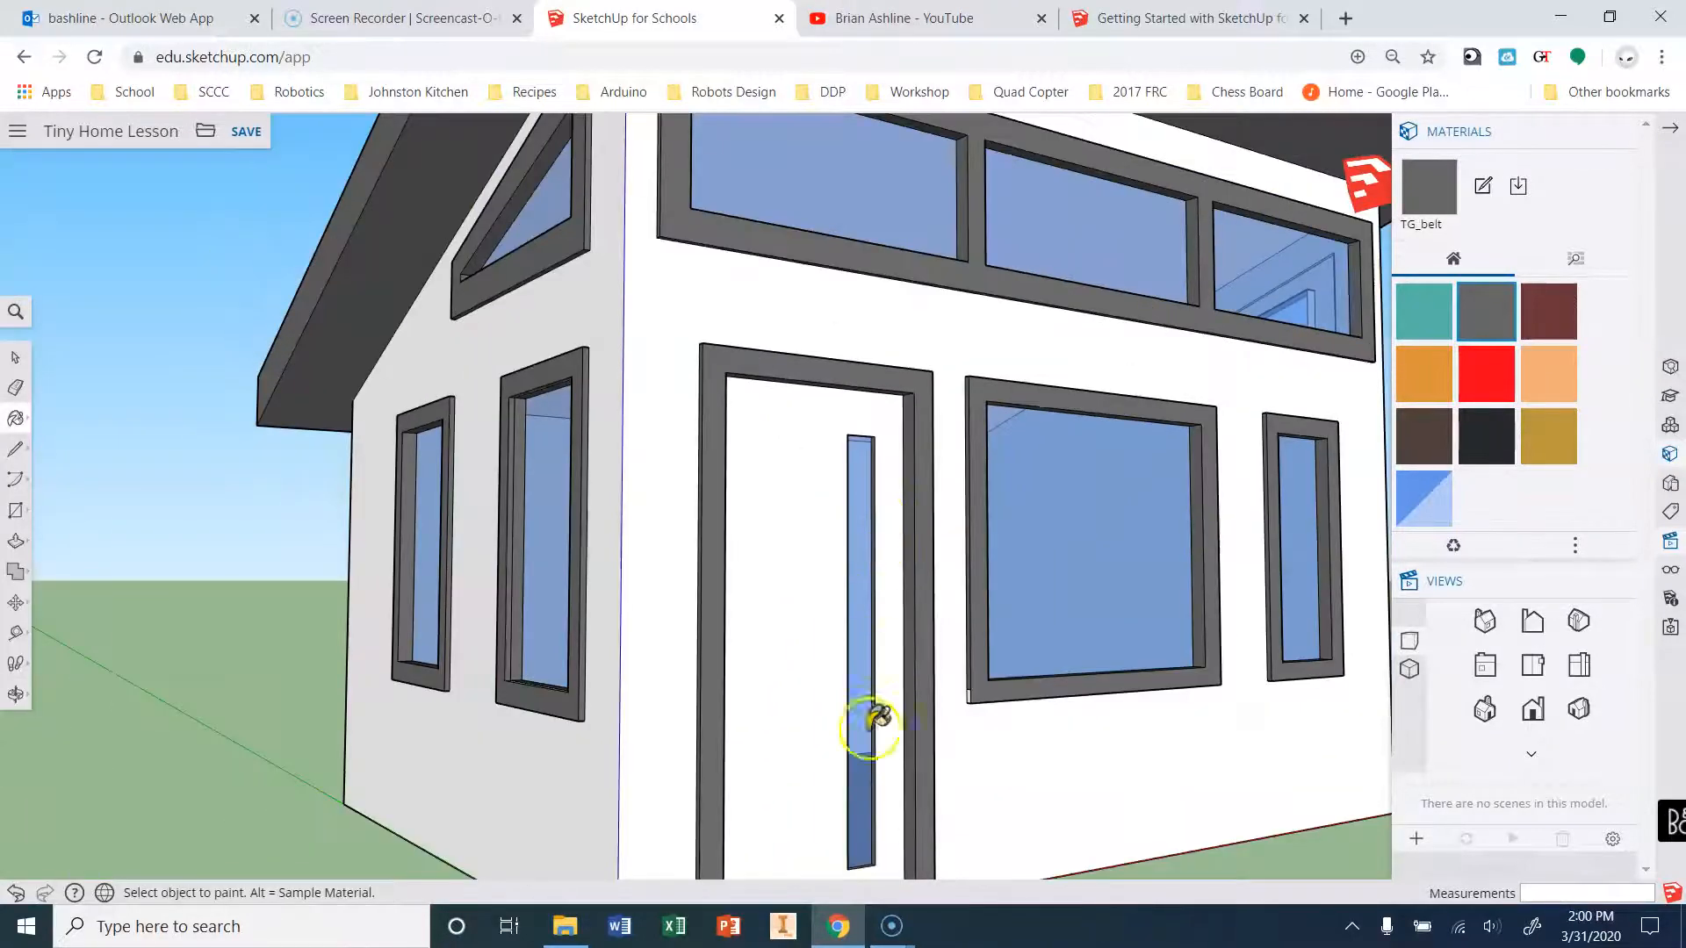
pyautogui.scroll(-3, 870, 747)
pyautogui.scroll(4, 870, 823)
pyautogui.moveTo(869, 823); pyautogui.dragTo(905, 869, button='middle')
pyautogui.scroll(4, 905, 872)
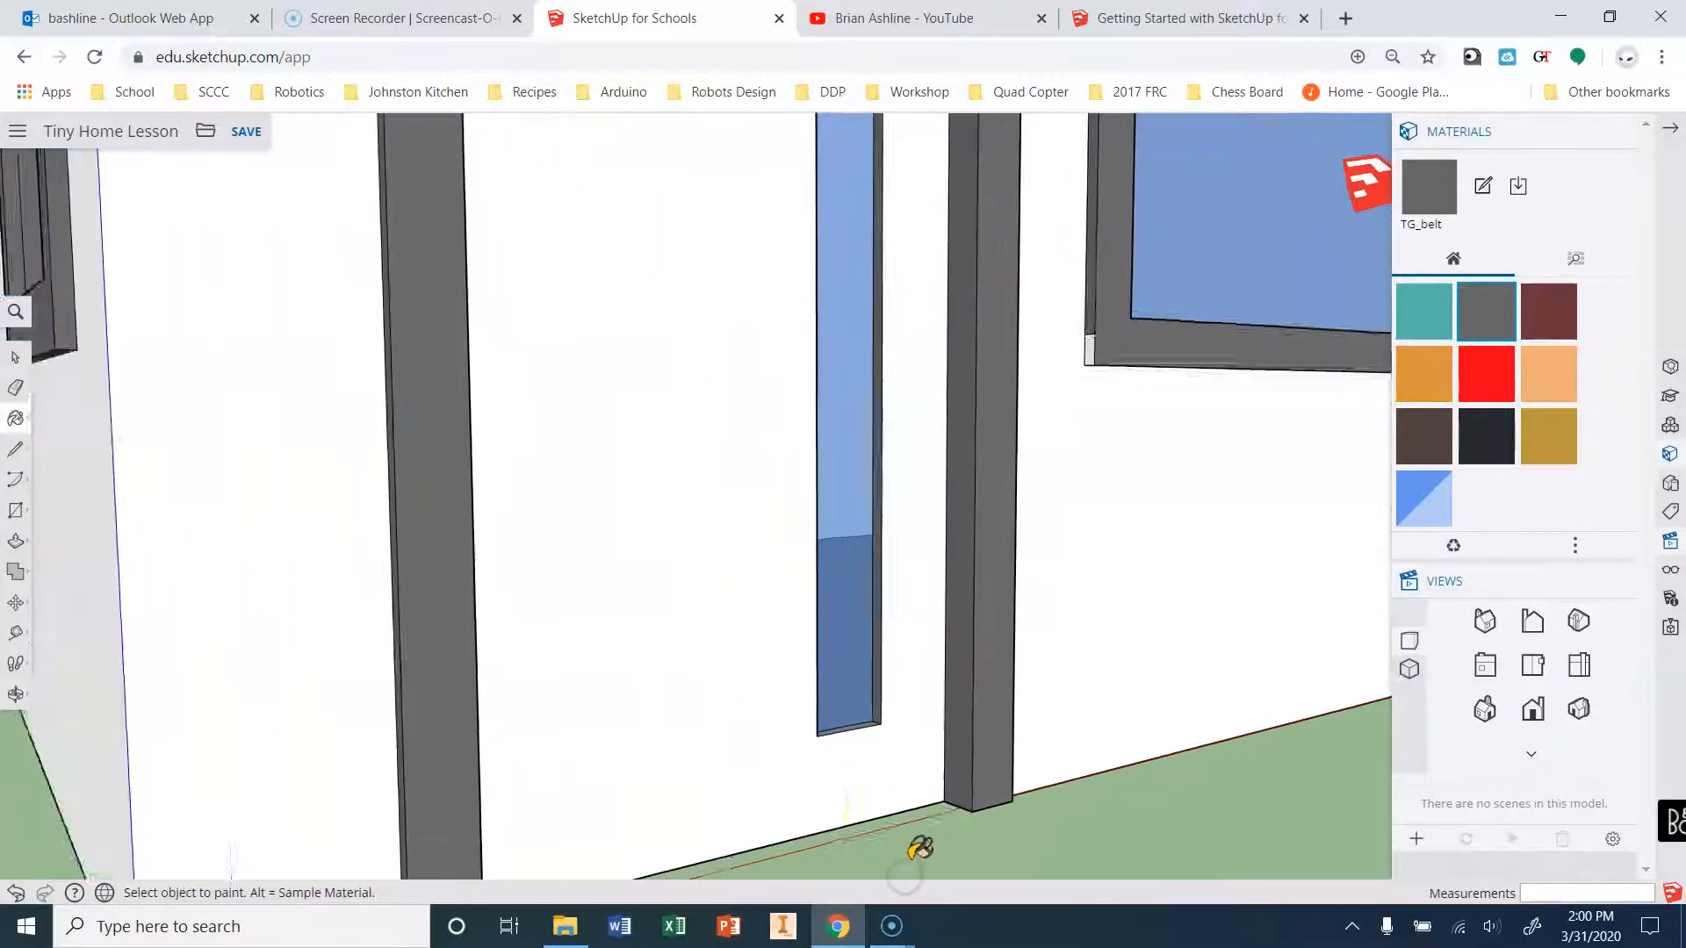
pyautogui.scroll(3, 919, 848)
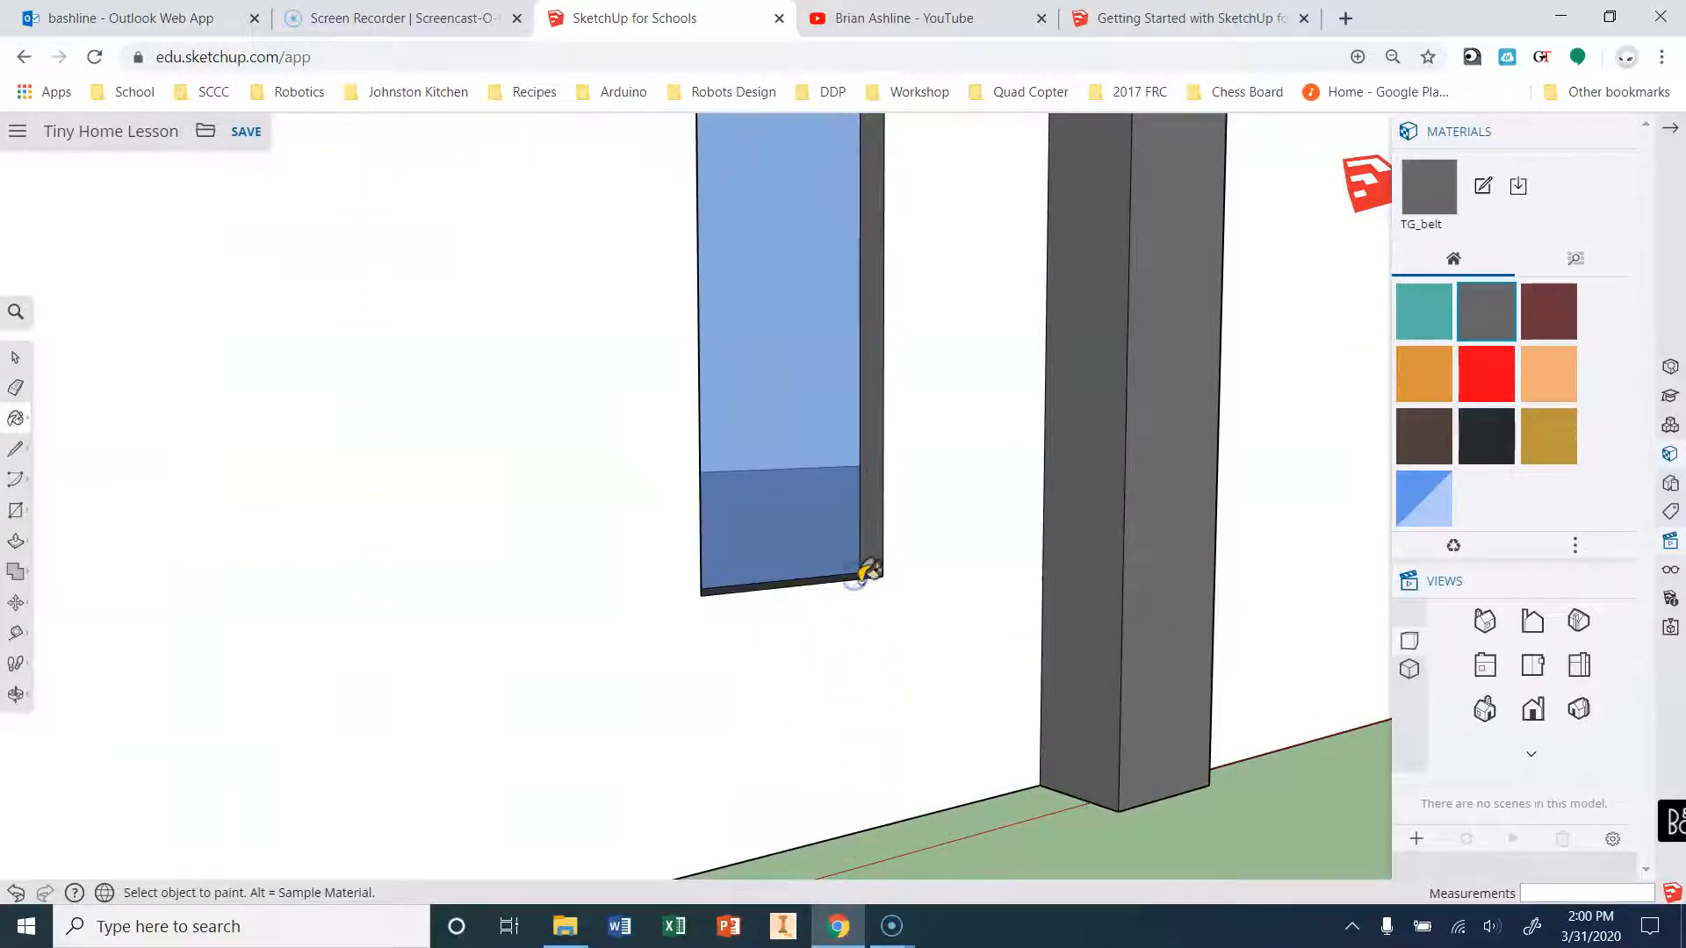
pyautogui.scroll(-10, 892, 523)
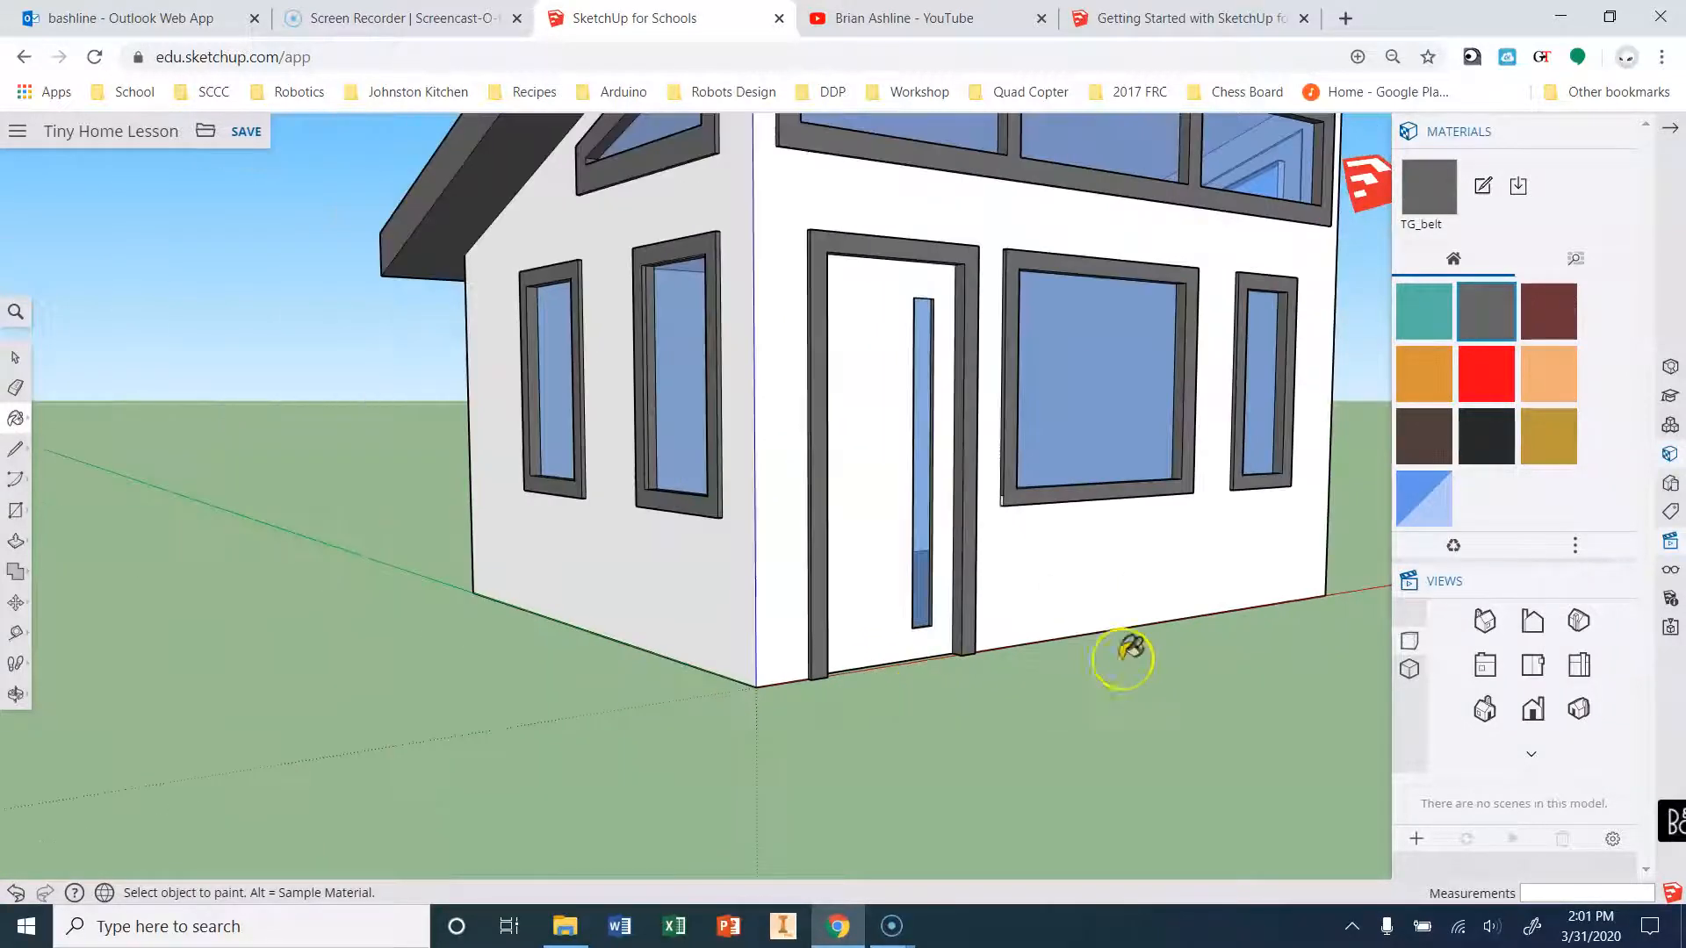
# Browse the Brick, Cladding and Siding materials, checking Beadboard, Cinder Block, Cladding Siding White, Siding Rusty Metal and Cladding Weathered.
pyautogui.scroll(-2, 1155, 776)
pyautogui.moveTo(1156, 775)
pyautogui.mouseDown(button='middle')
pyautogui.moveTo(1159, 727)
pyautogui.moveTo(995, 766)
pyautogui.mouseUp(button='middle')
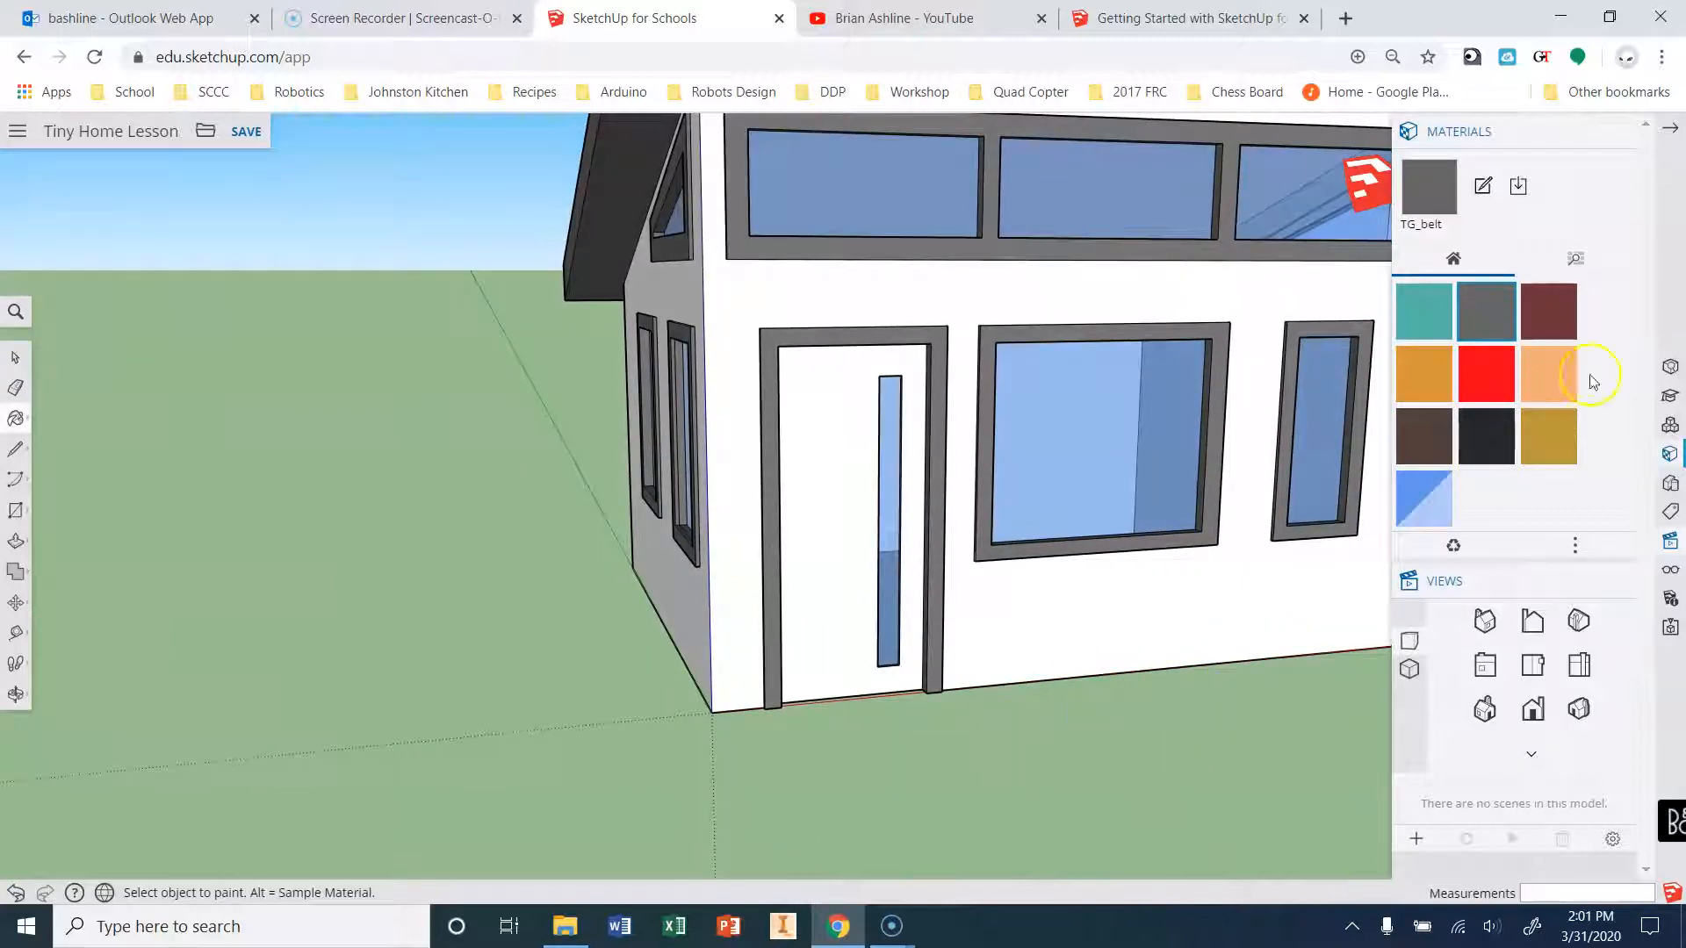
pyautogui.click(1577, 263)
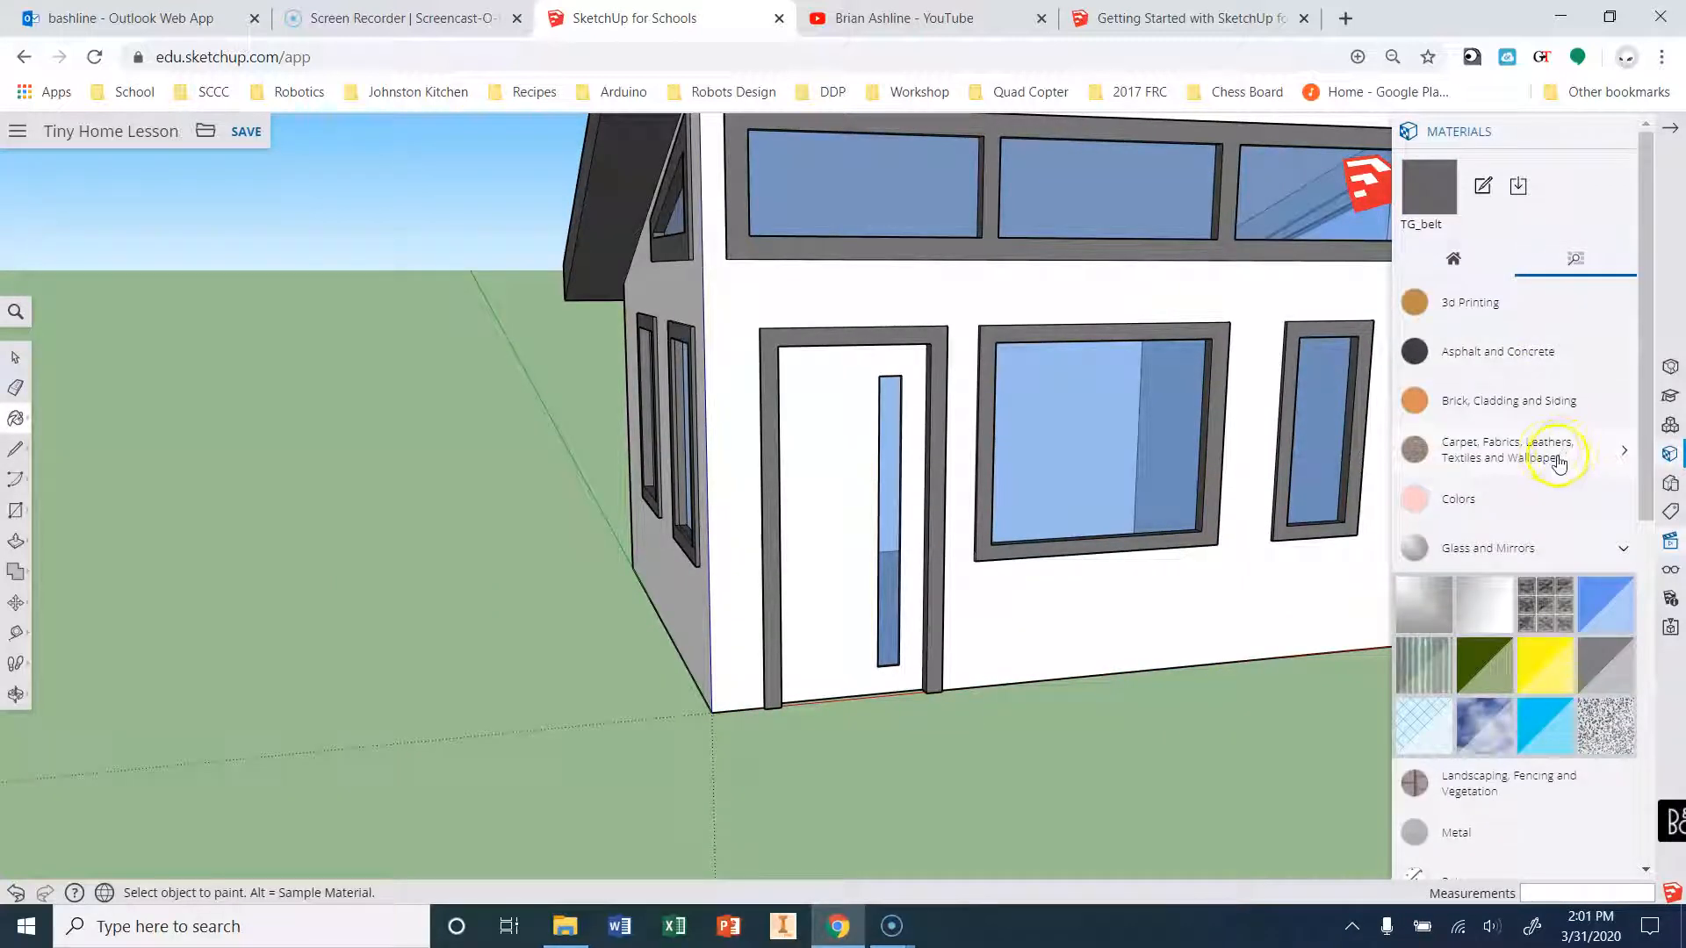
pyautogui.click(1619, 549)
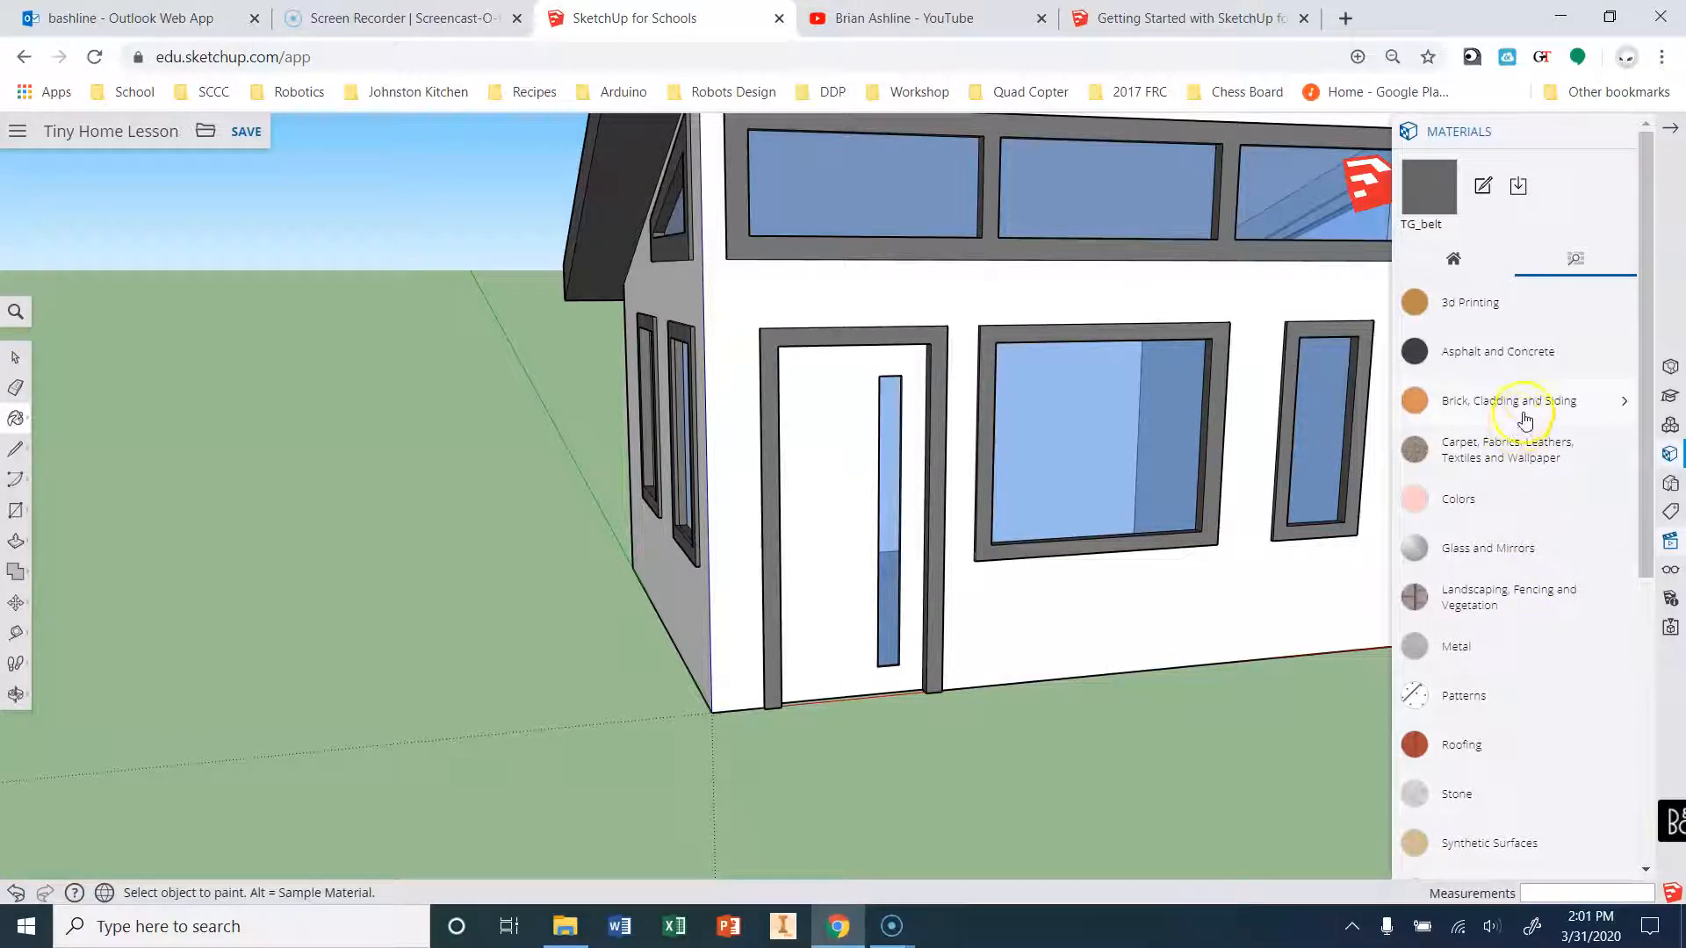
pyautogui.click(1620, 405)
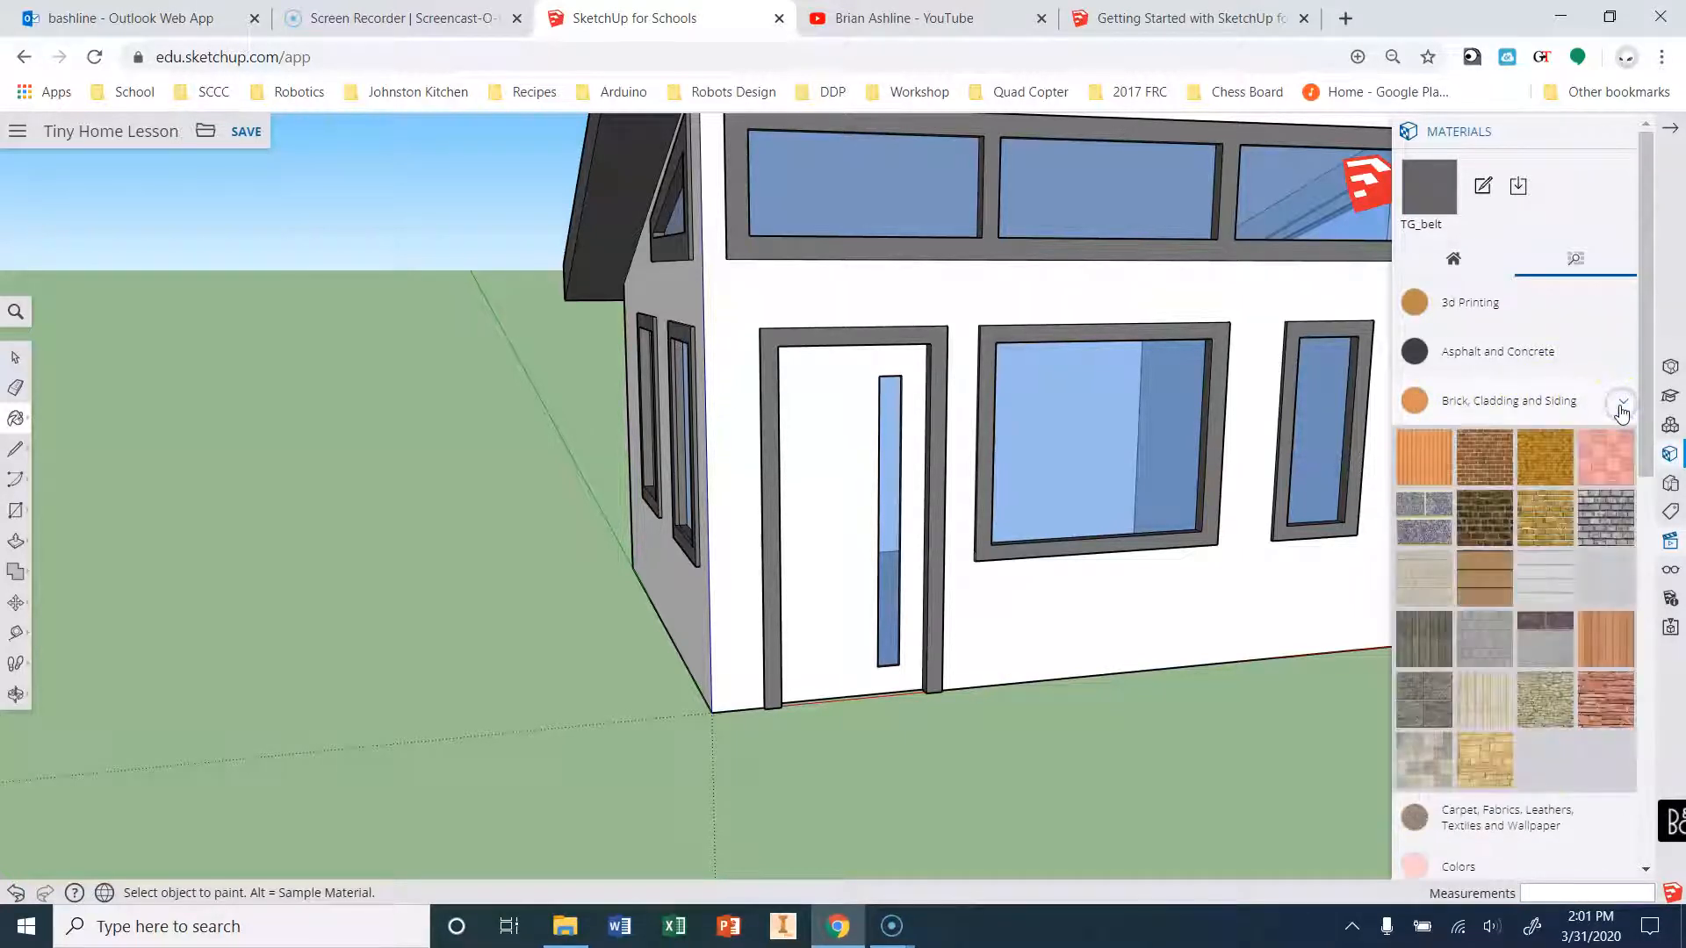
pyautogui.click(1429, 470)
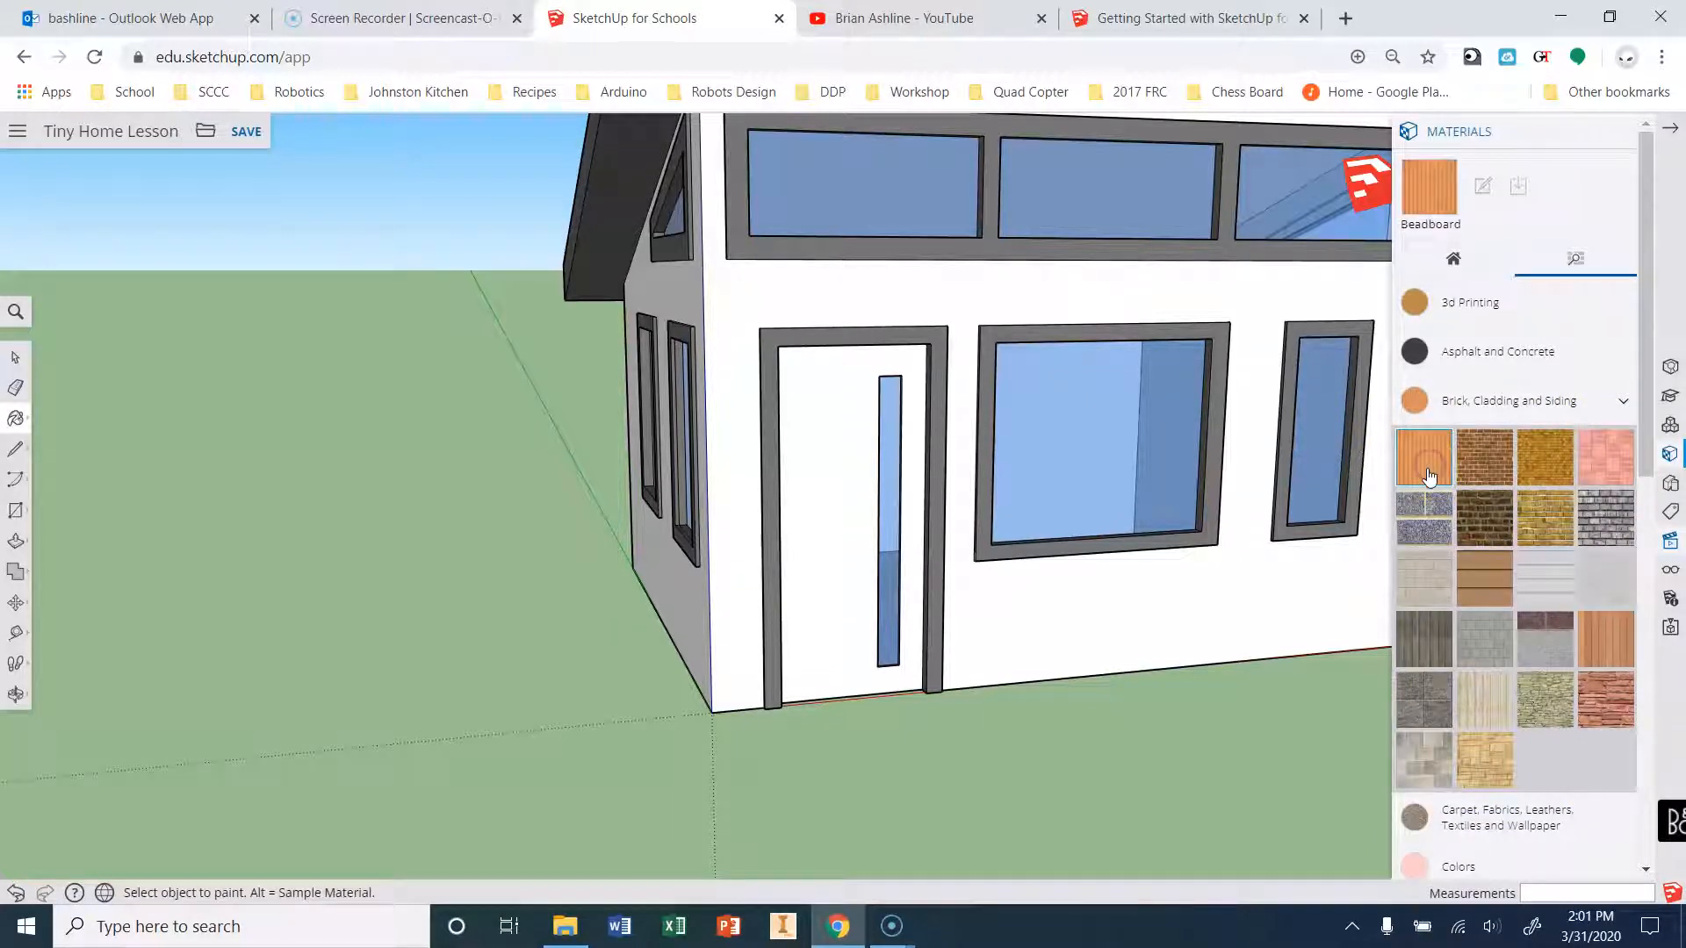
pyautogui.click(1588, 460)
pyautogui.click(1444, 581)
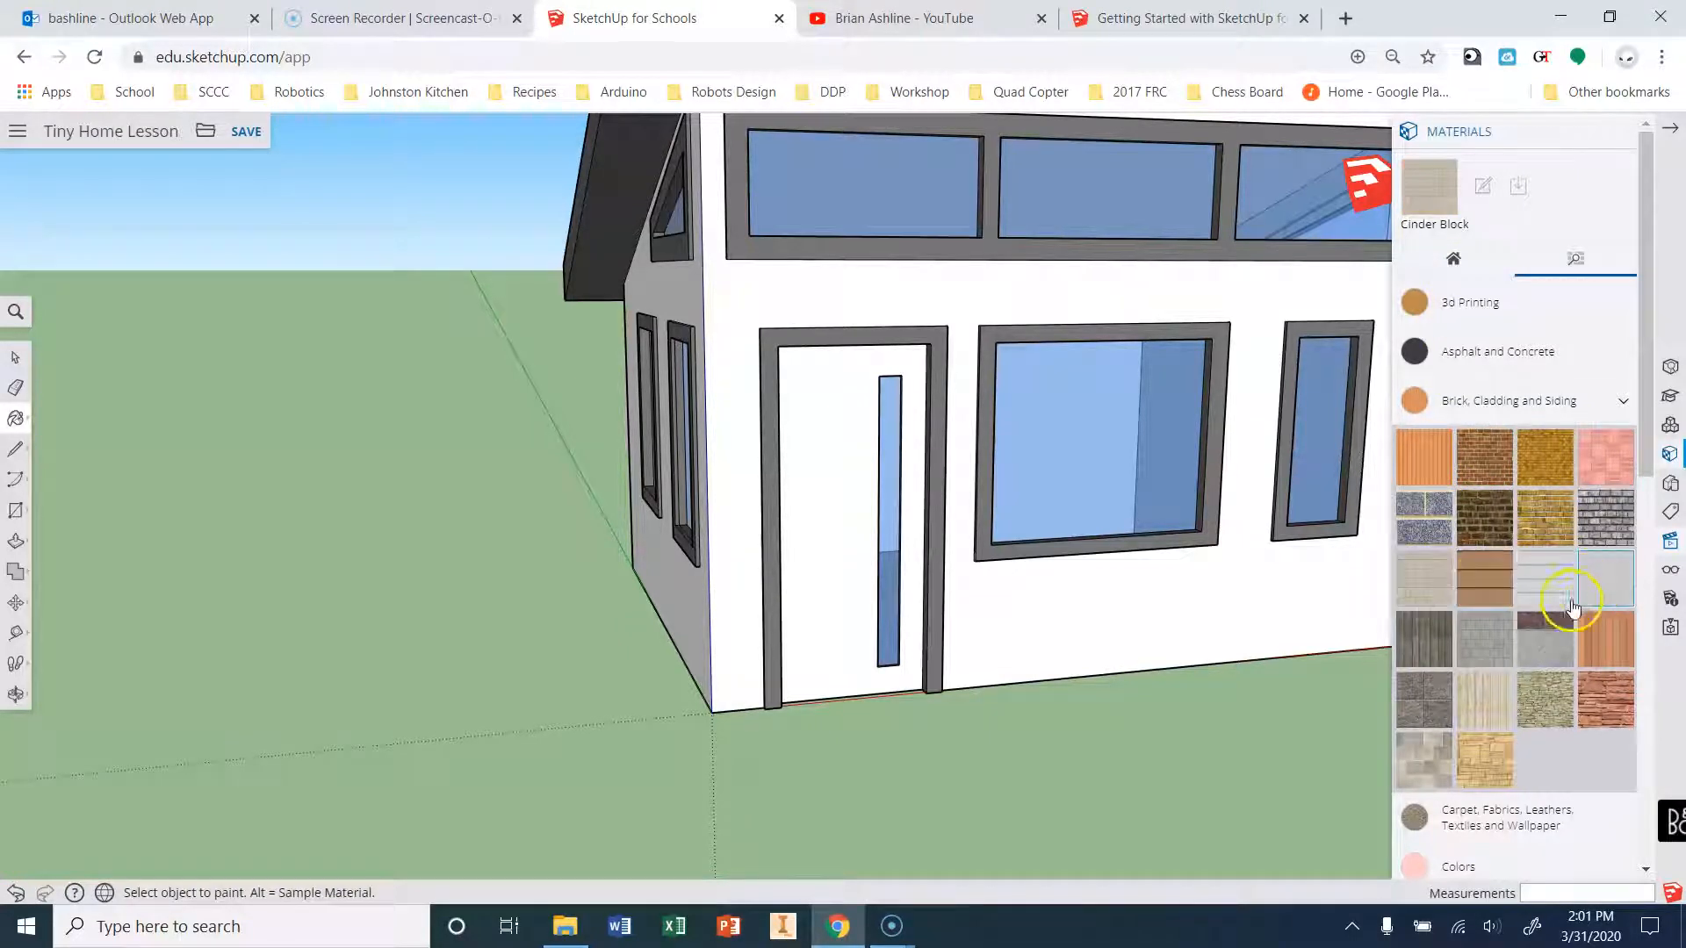
pyautogui.click(1553, 597)
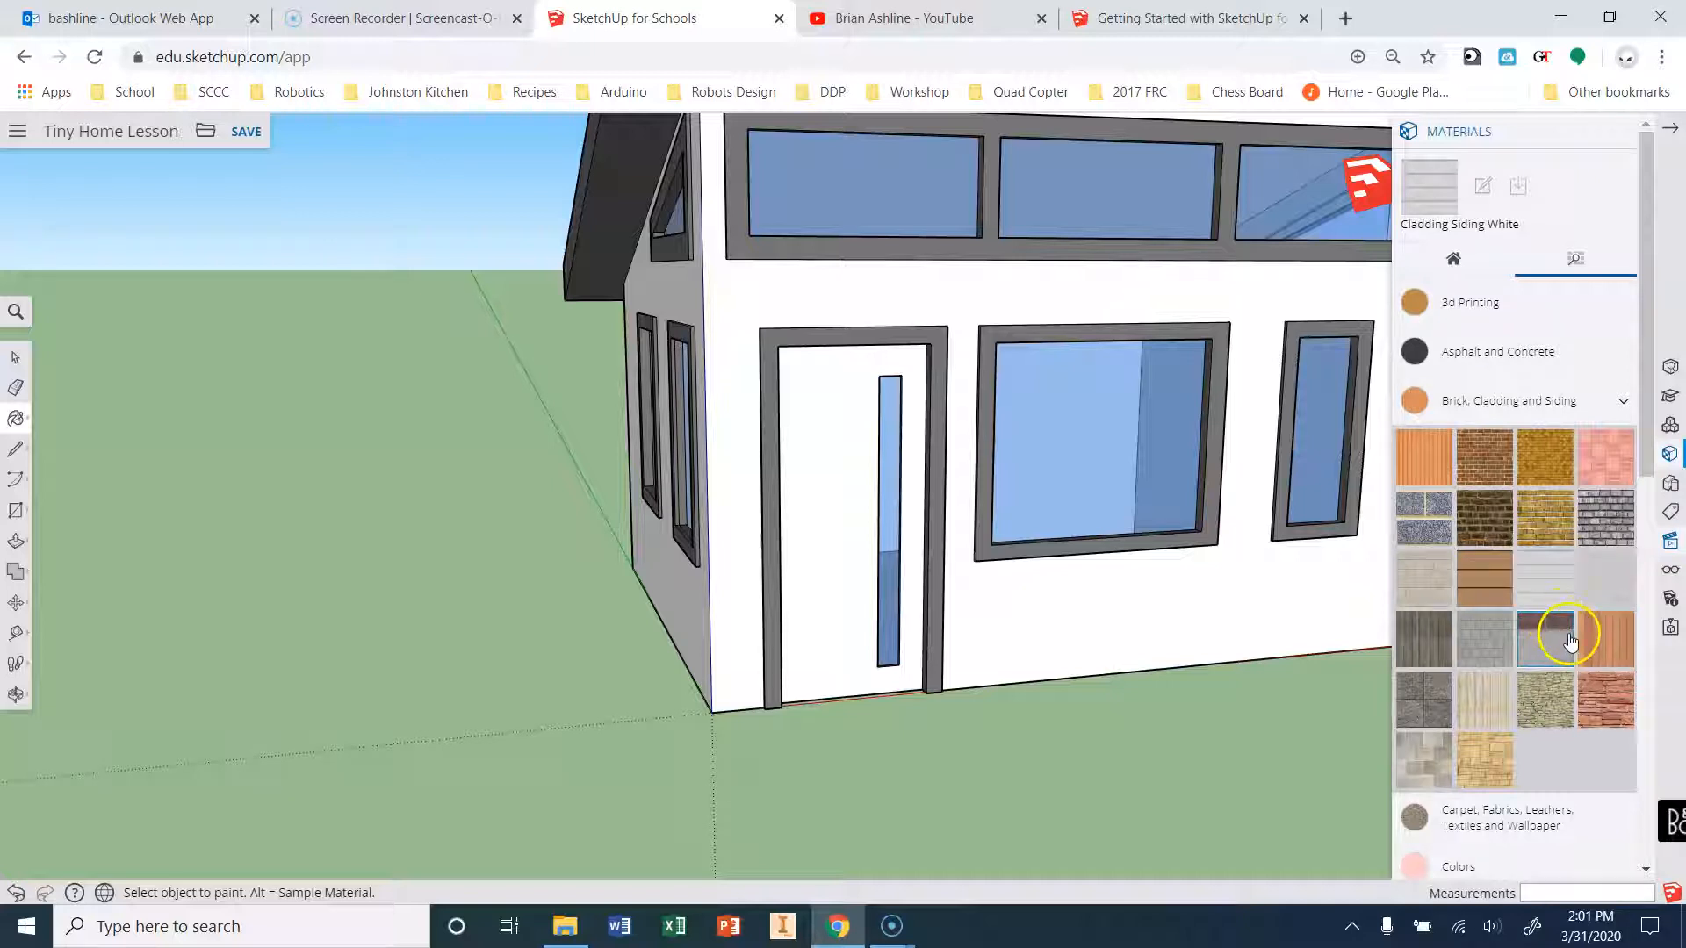
pyautogui.click(1487, 708)
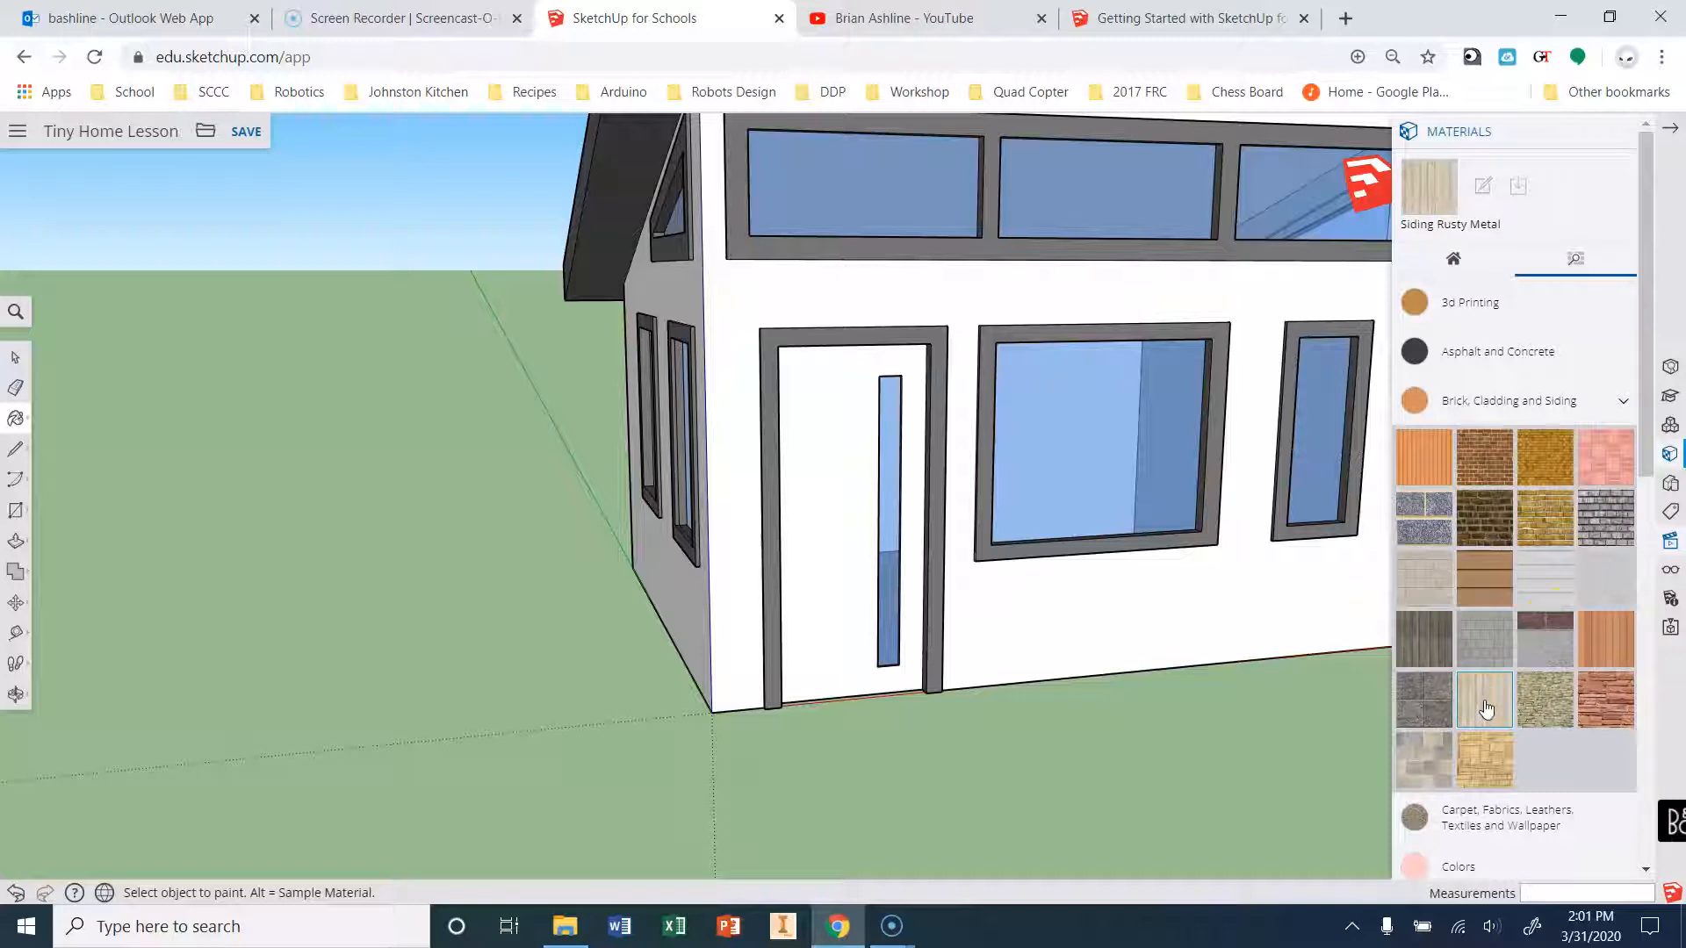
pyautogui.click(1438, 661)
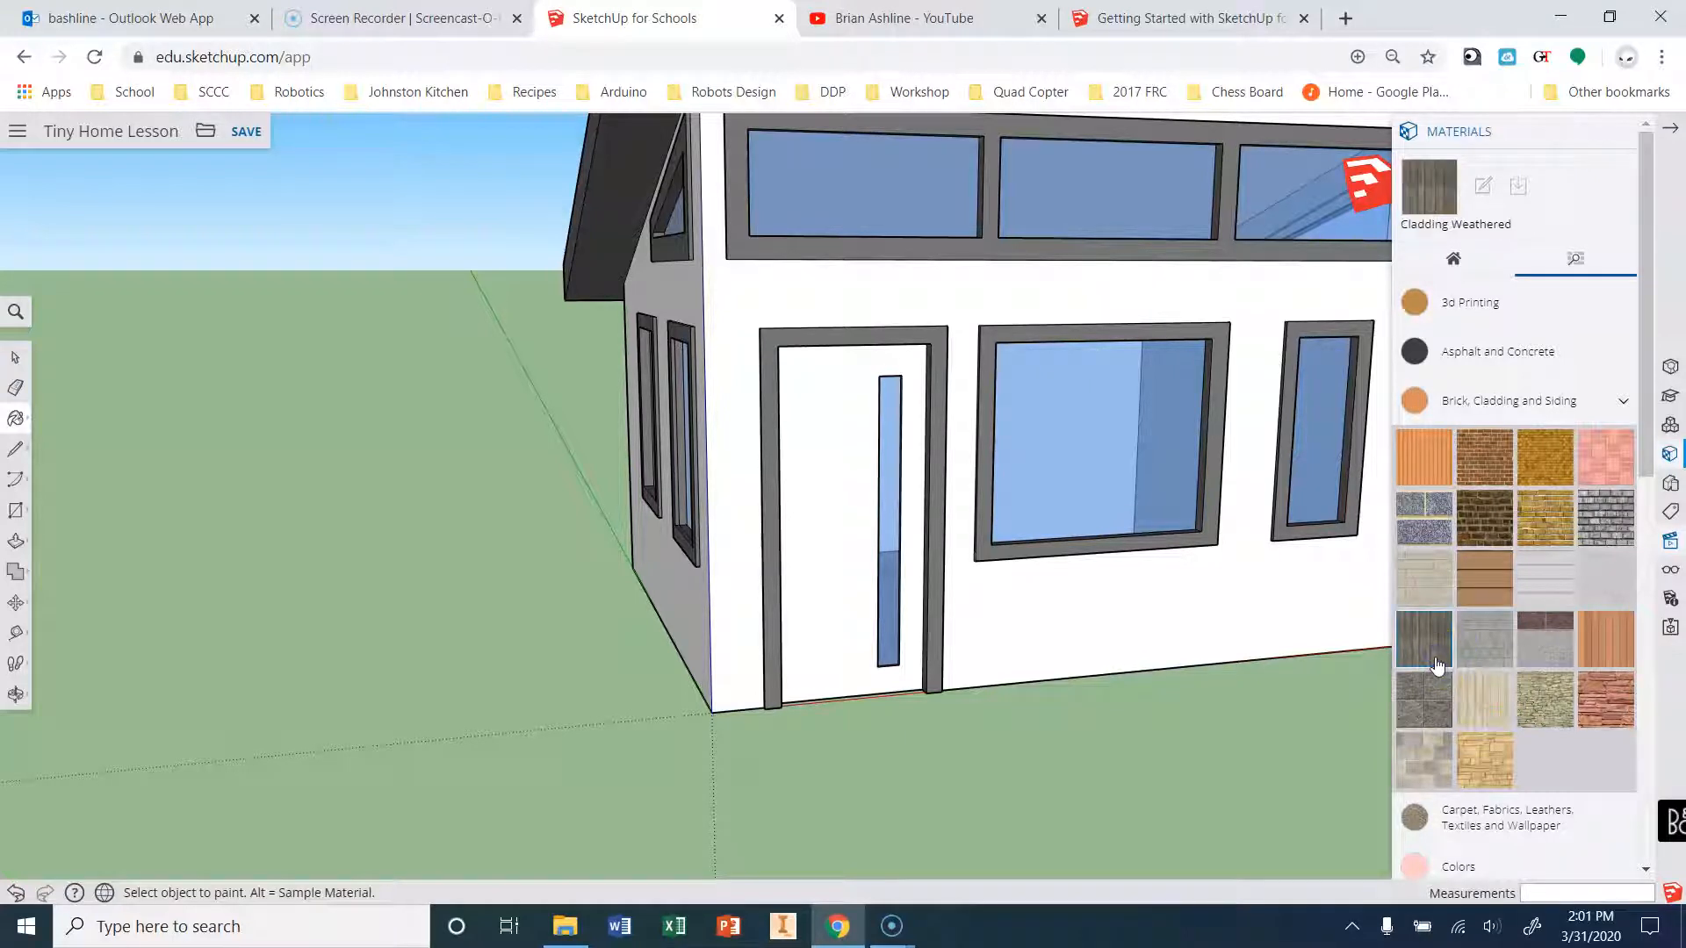
pyautogui.click(1514, 647)
# Paint the front wall and the other exterior walls of the house with Modern Siding.
pyautogui.click(1603, 633)
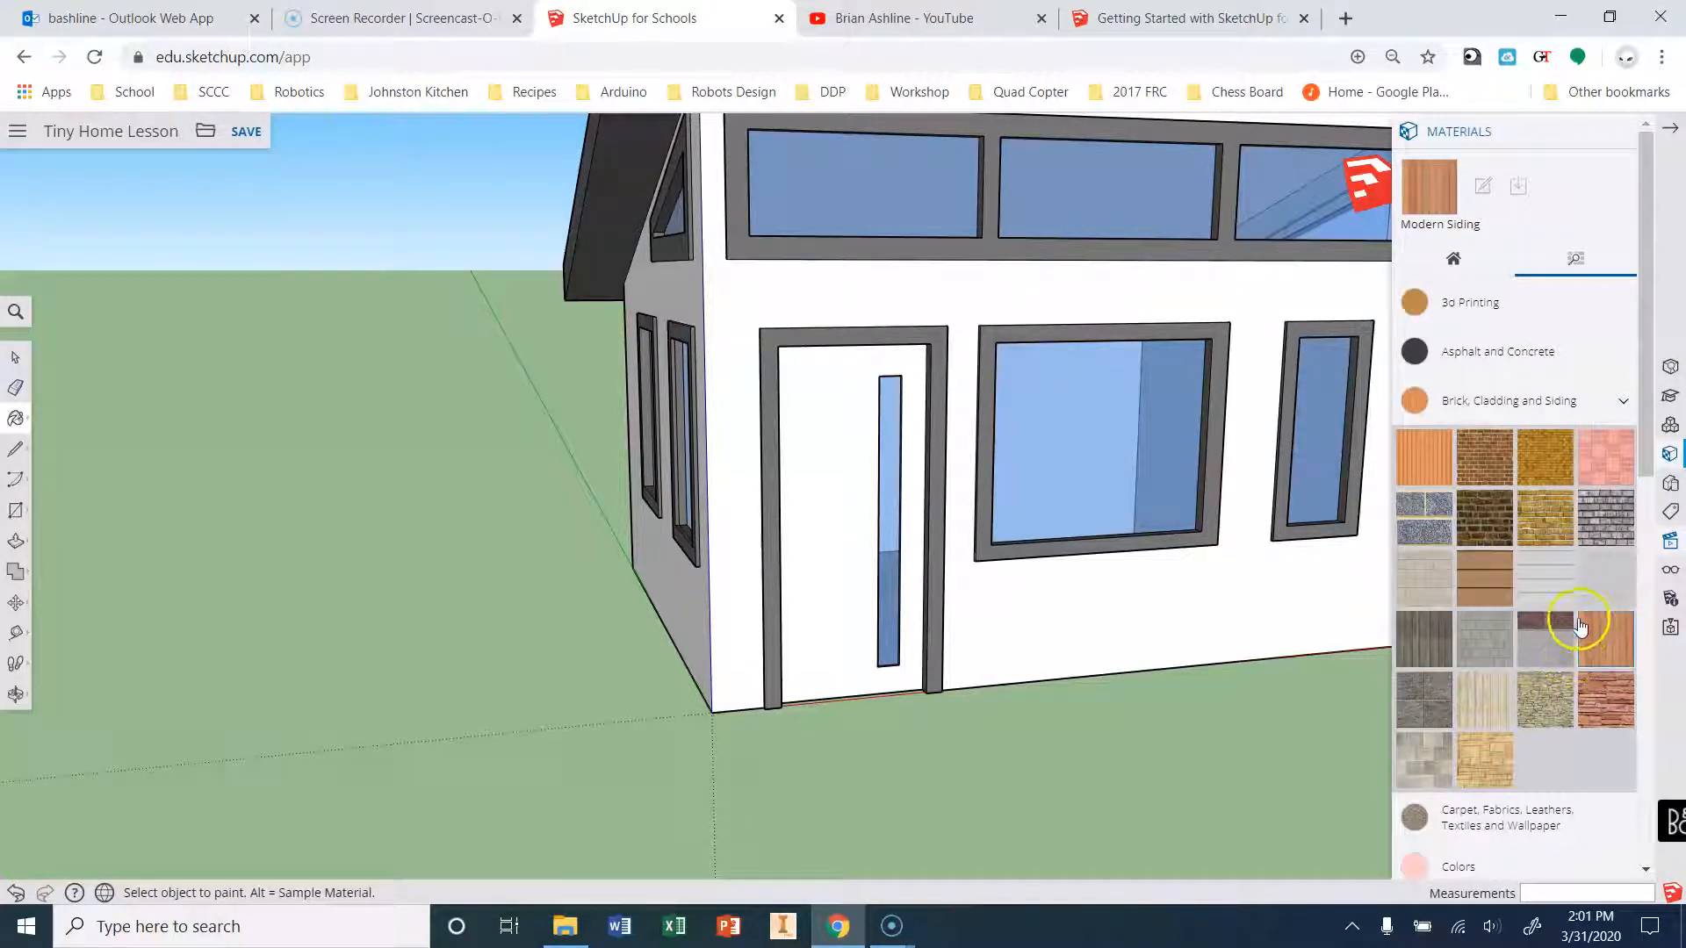
pyautogui.click(1157, 606)
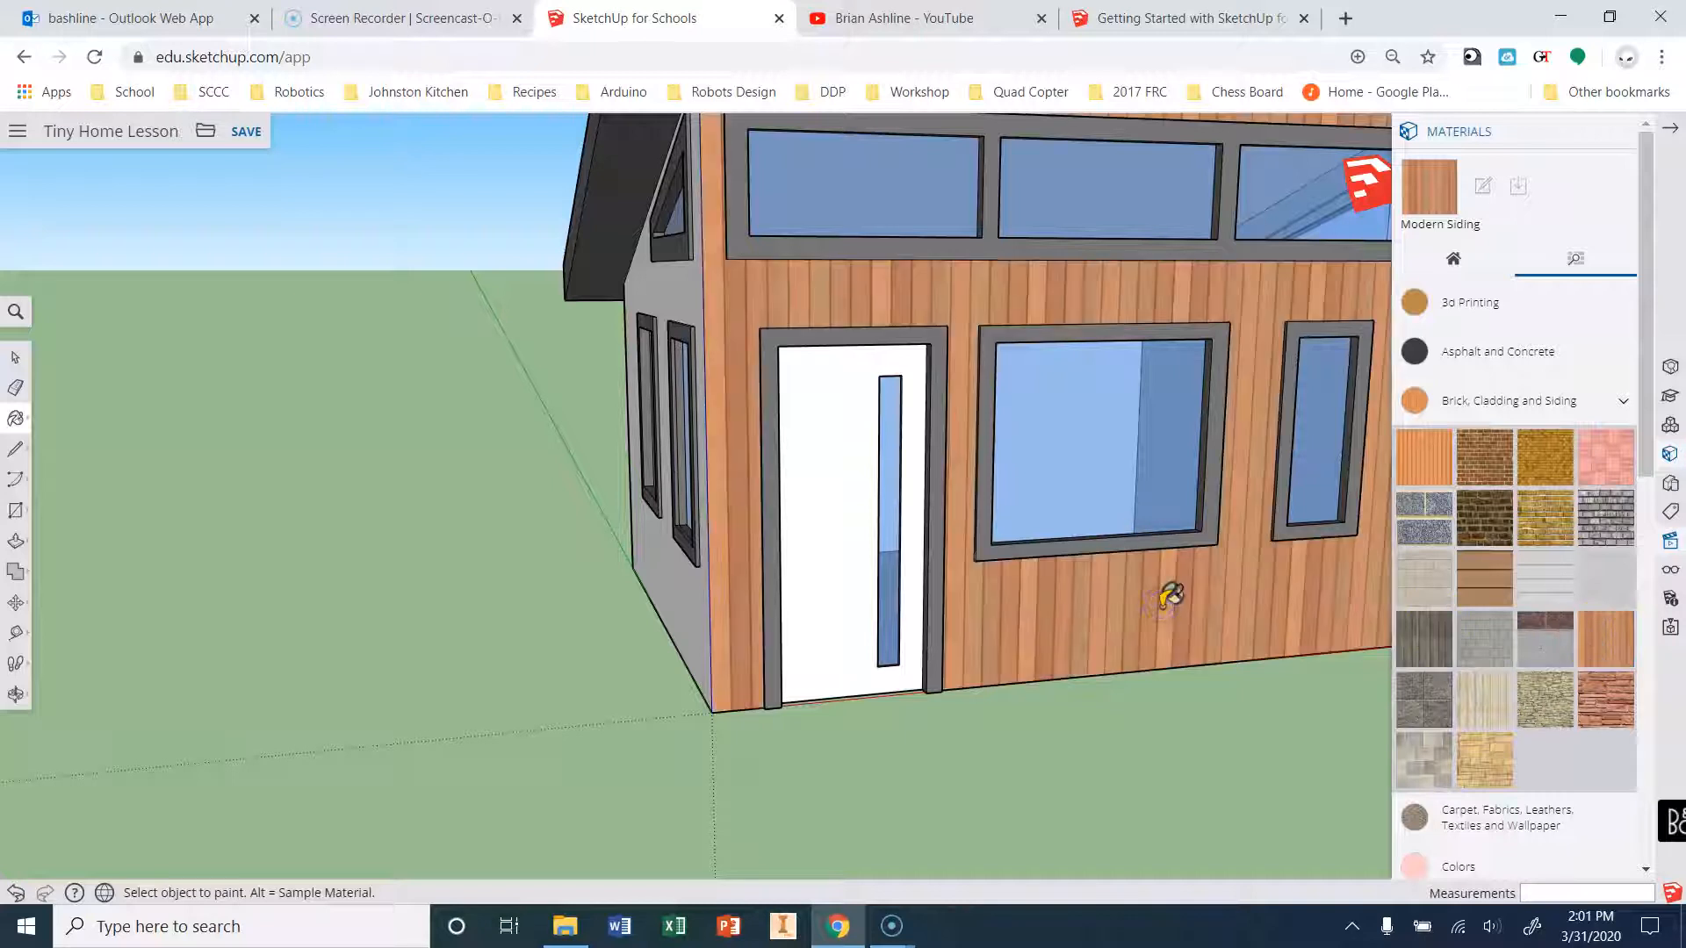
pyautogui.moveTo(621, 503); pyautogui.dragTo(963, 465, button='middle')
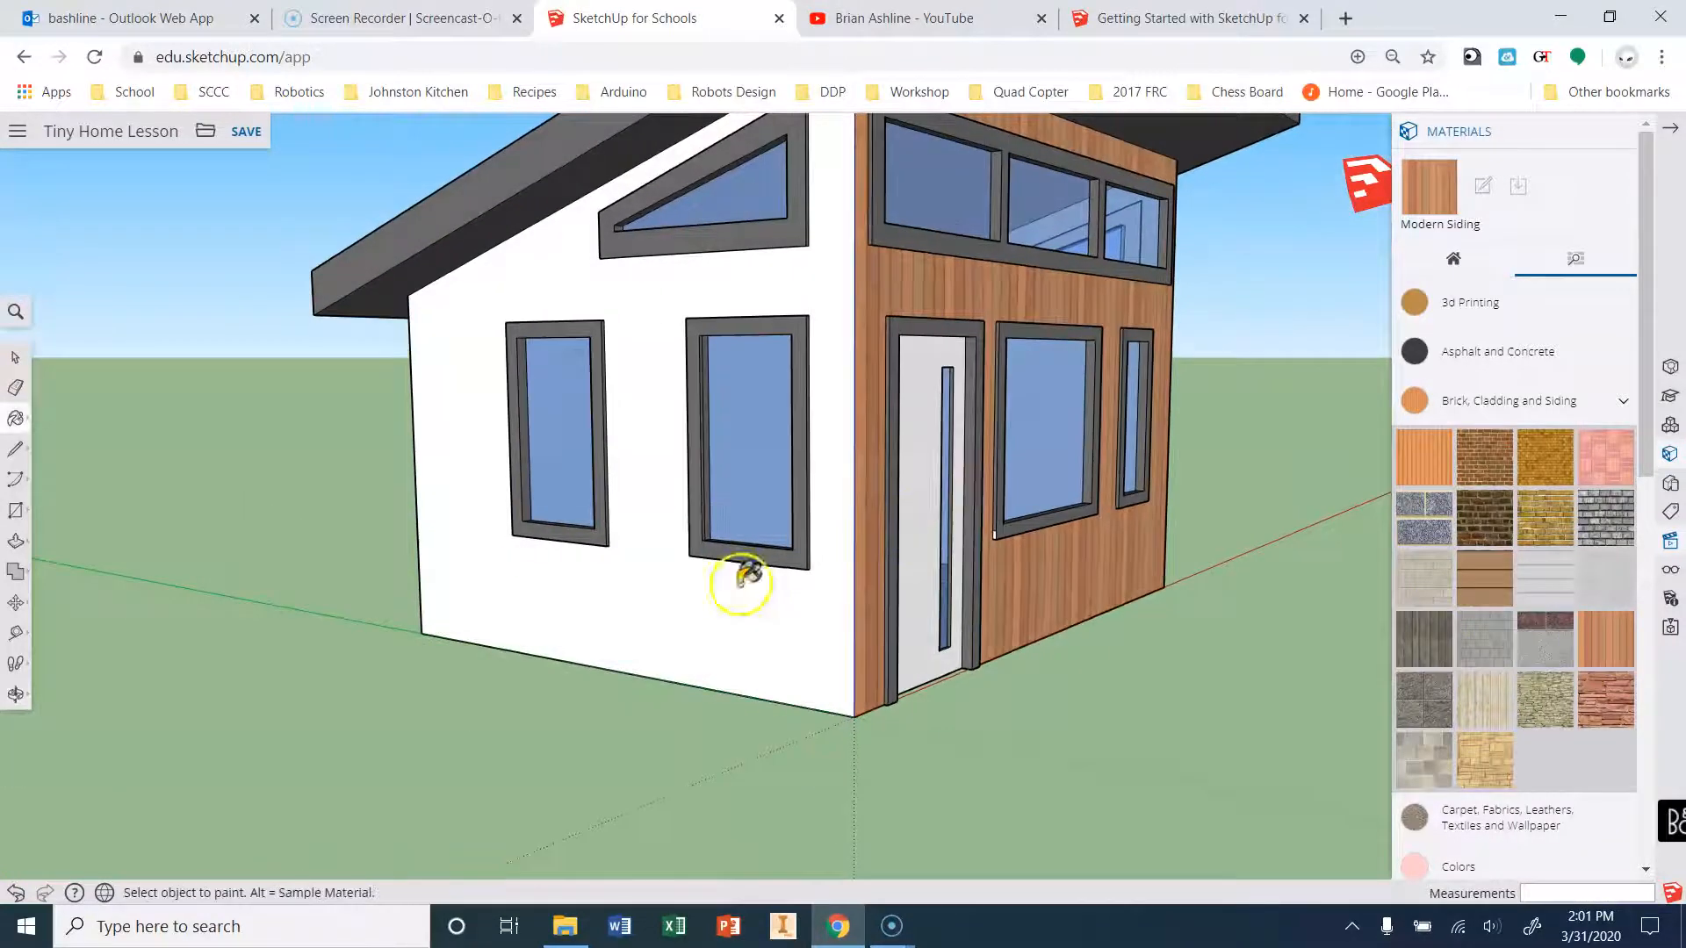
pyautogui.click(746, 585)
pyautogui.moveTo(348, 555)
pyautogui.mouseDown(button='middle')
pyautogui.moveTo(689, 497)
pyautogui.moveTo(1096, 531)
pyautogui.mouseUp(button='middle')
pyautogui.click(715, 530)
pyautogui.moveTo(715, 530)
pyautogui.mouseDown(button='middle')
pyautogui.moveTo(429, 438)
pyautogui.moveTo(1178, 459)
pyautogui.mouseUp(button='middle')
pyautogui.click(1054, 494)
pyautogui.moveTo(616, 423); pyautogui.dragTo(1288, 542, button='middle')
pyautogui.scroll(-3, 704, 471)
pyautogui.moveTo(1148, 626); pyautogui.dragTo(1343, 527, button='middle')
pyautogui.moveTo(478, 477)
pyautogui.mouseDown(button='middle')
pyautogui.moveTo(948, 525)
pyautogui.moveTo(538, 524)
pyautogui.mouseUp(button='middle')
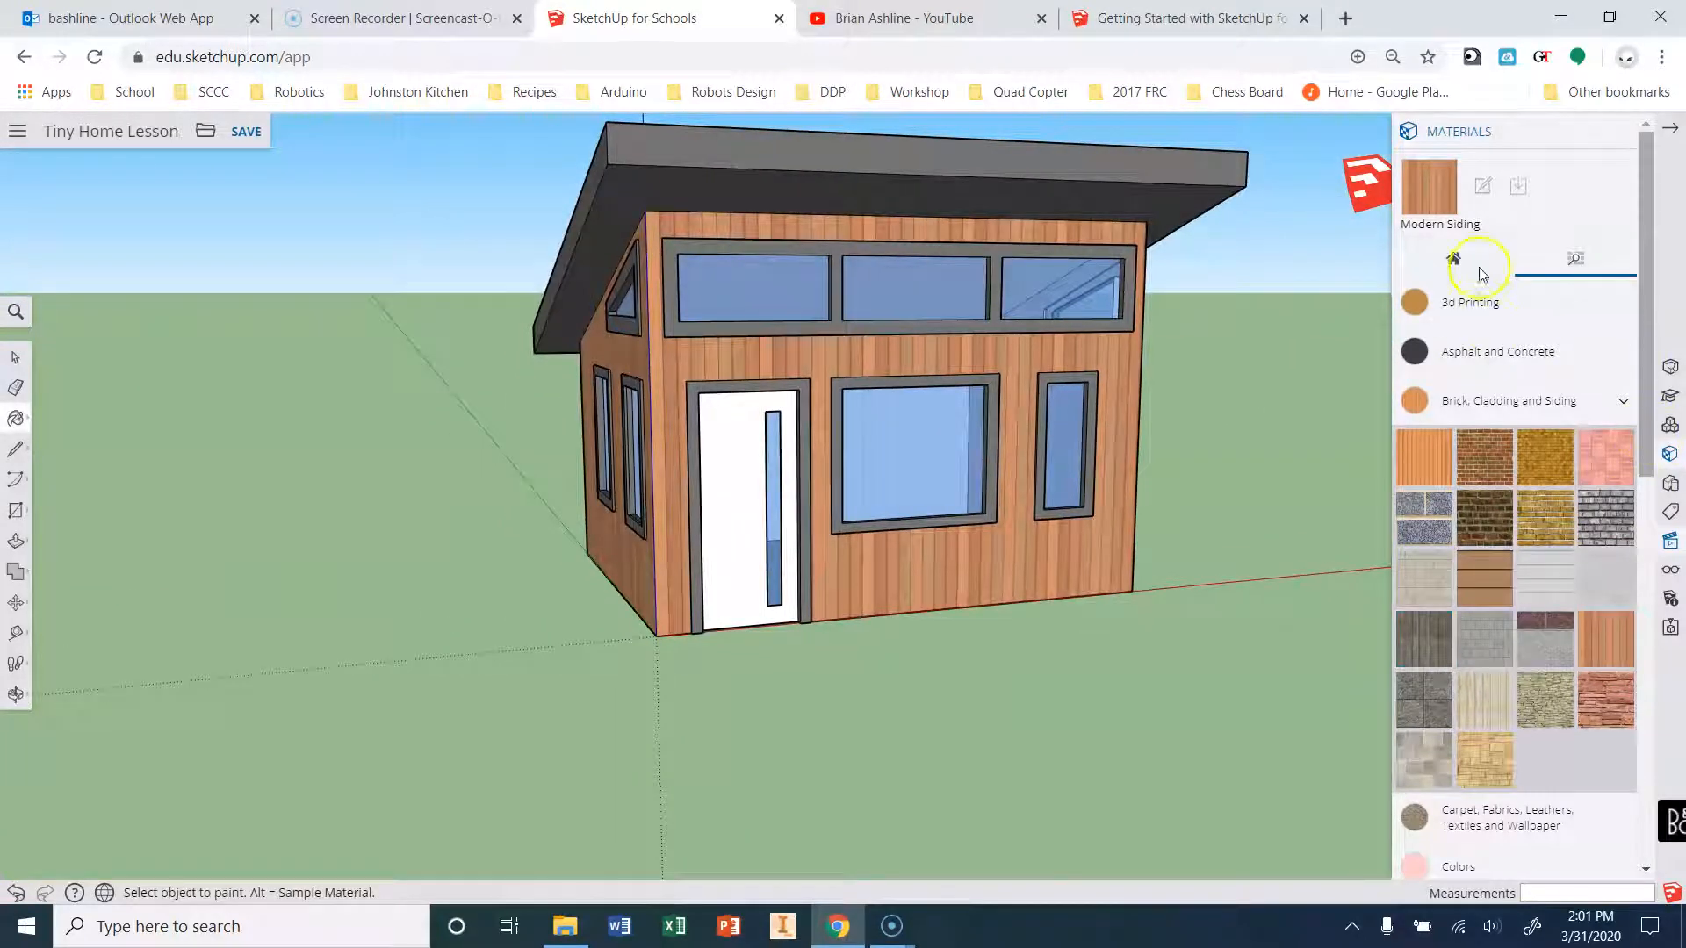
# Paint the front door with the red TG_tie material already in the model.
pyautogui.click(1454, 258)
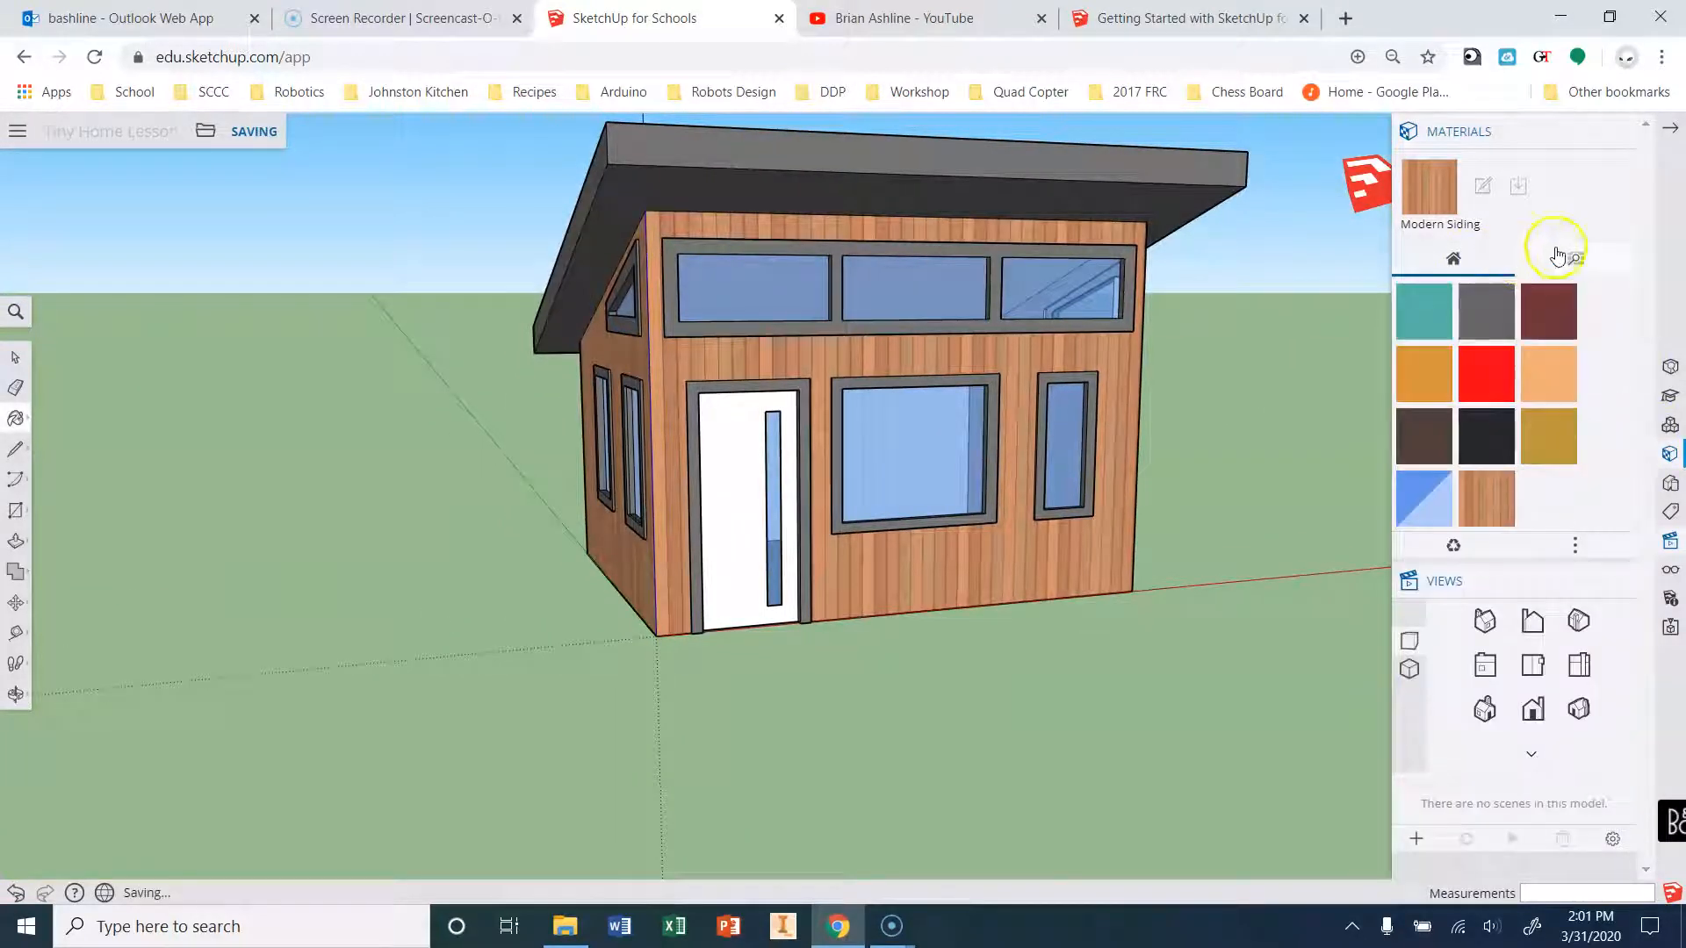
pyautogui.click(1505, 372)
pyautogui.click(734, 439)
pyautogui.scroll(1, 766, 639)
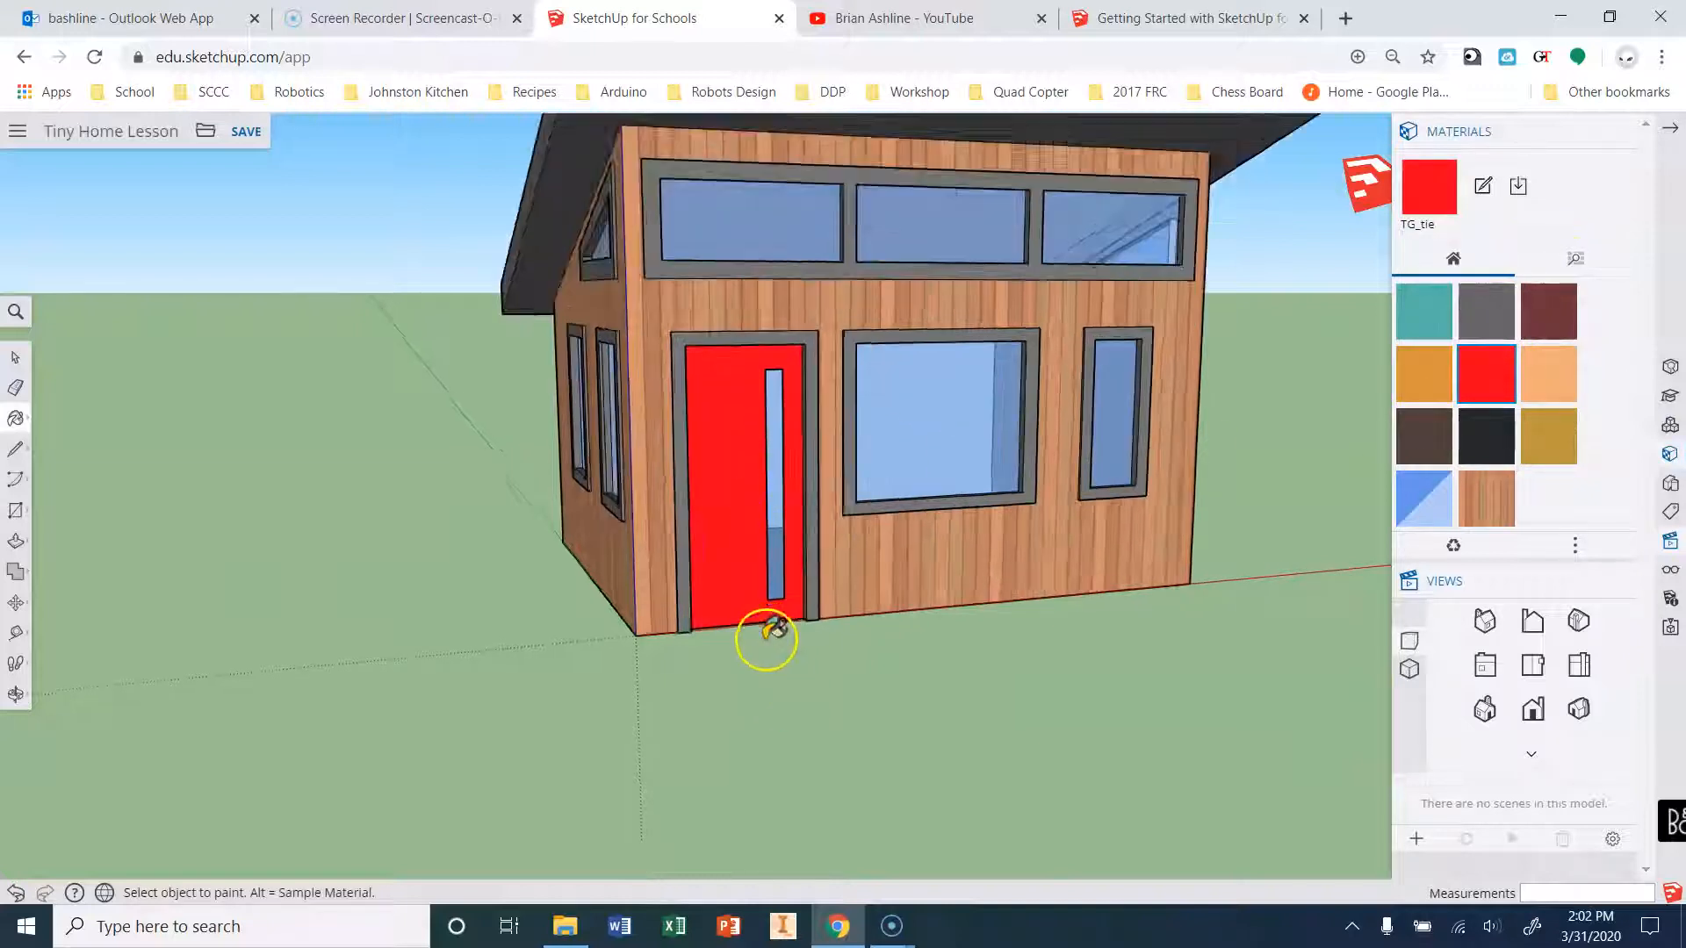
pyautogui.scroll(2, 766, 638)
pyautogui.scroll(-3, 715, 572)
pyautogui.moveTo(670, 407)
pyautogui.mouseDown(button='middle')
pyautogui.moveTo(659, 372)
pyautogui.moveTo(331, 347)
pyautogui.moveTo(553, 516)
pyautogui.moveTo(659, 501)
pyautogui.mouseUp(button='middle')
# Try the Color A06 and Color A07 reds from the Colors materials on the door, and finish it with Color A06.
pyautogui.click(1578, 258)
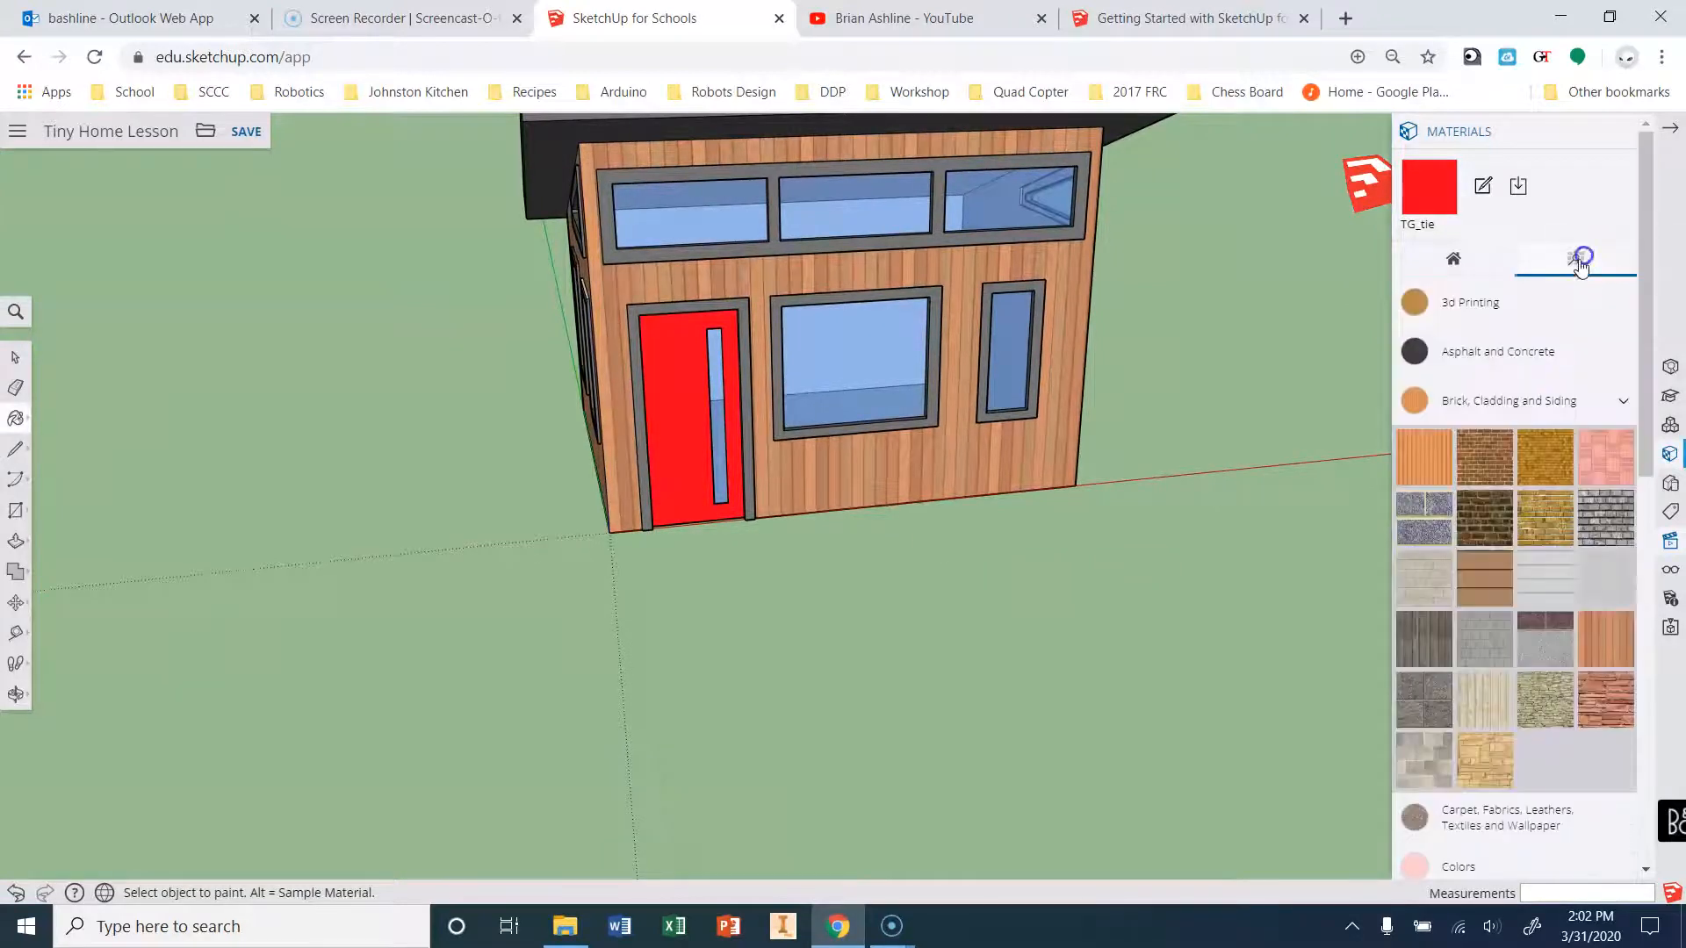
pyautogui.click(1607, 409)
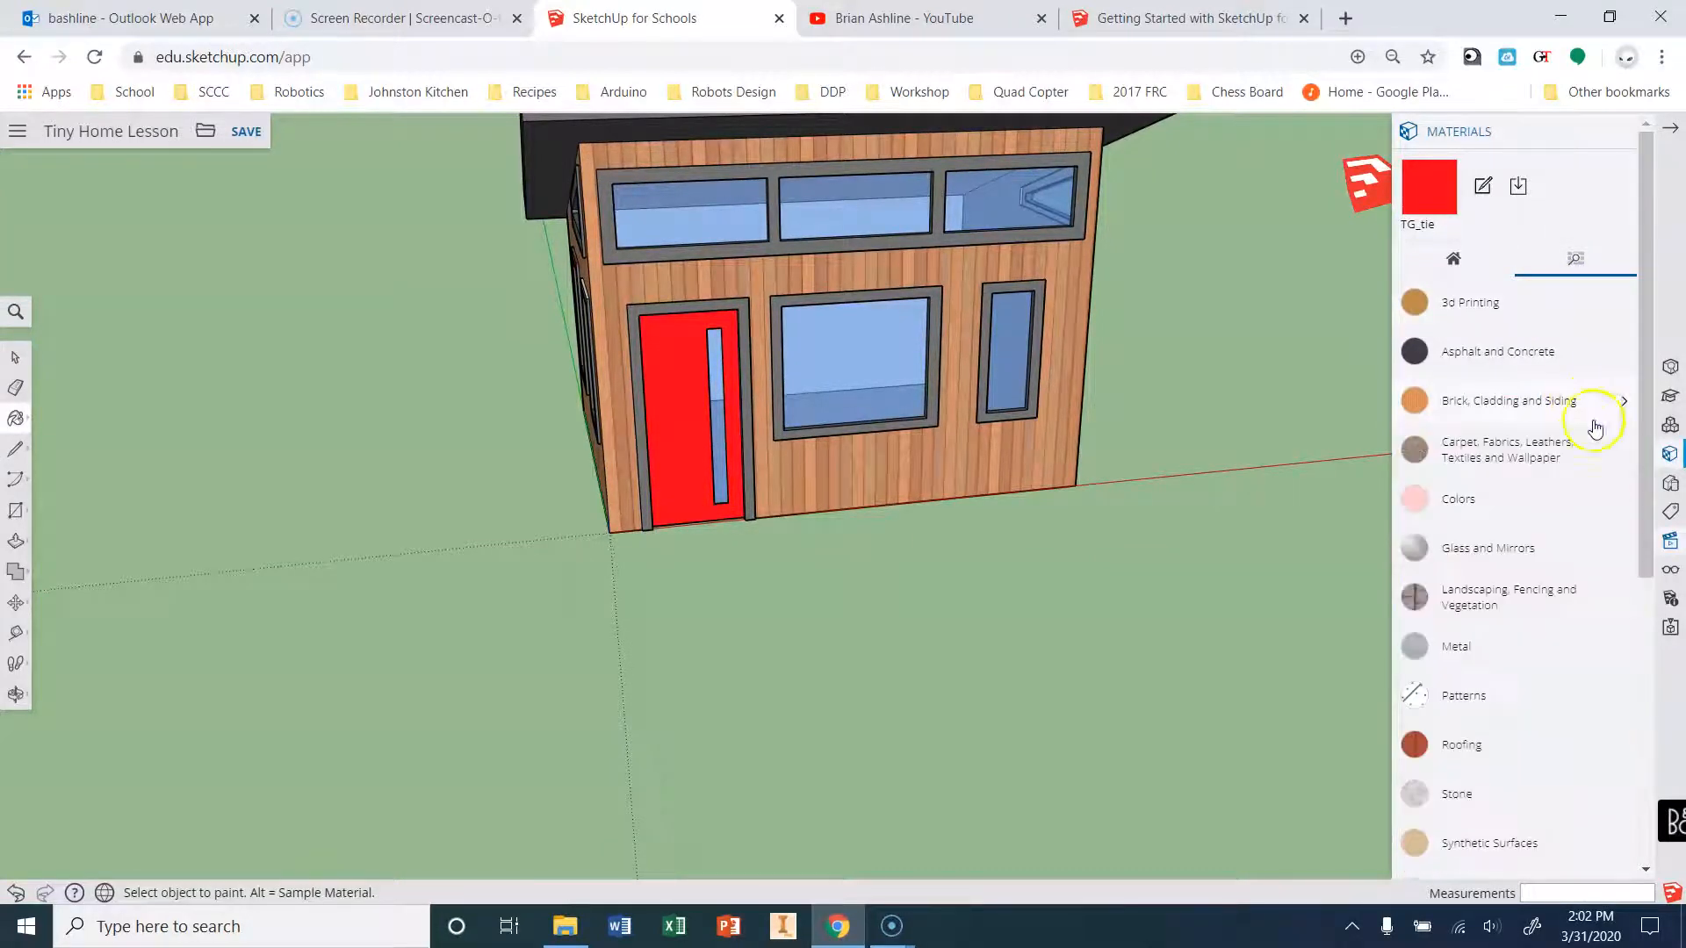
pyautogui.click(1621, 500)
pyautogui.click(1486, 643)
pyautogui.click(670, 397)
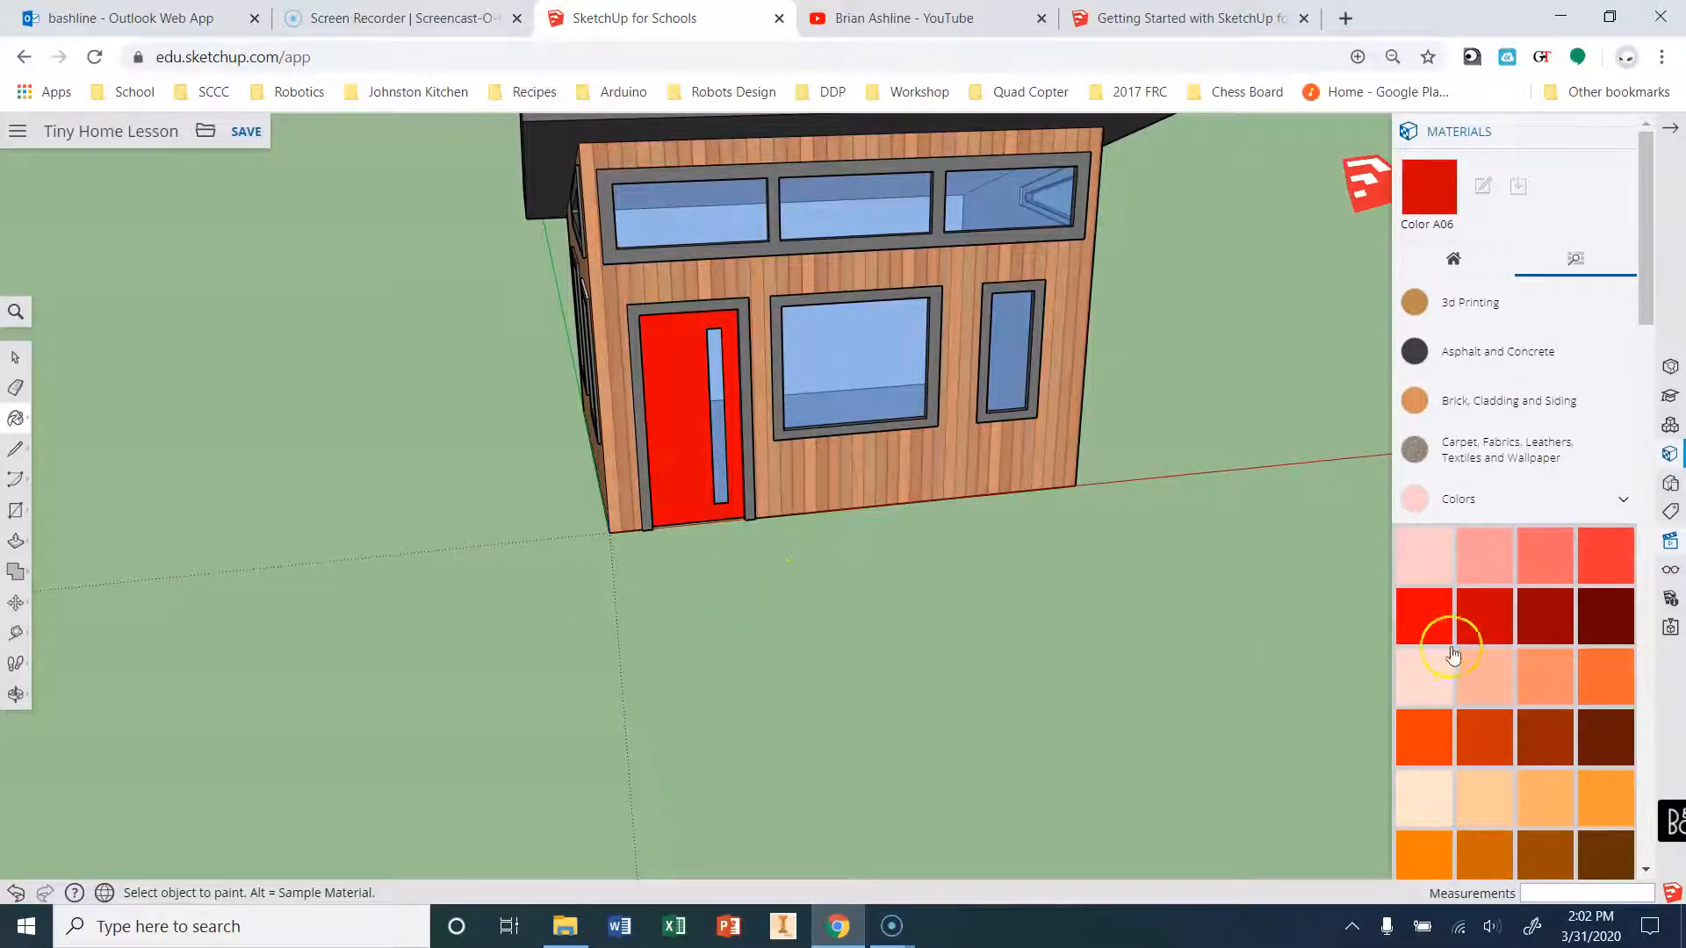
pyautogui.click(1482, 619)
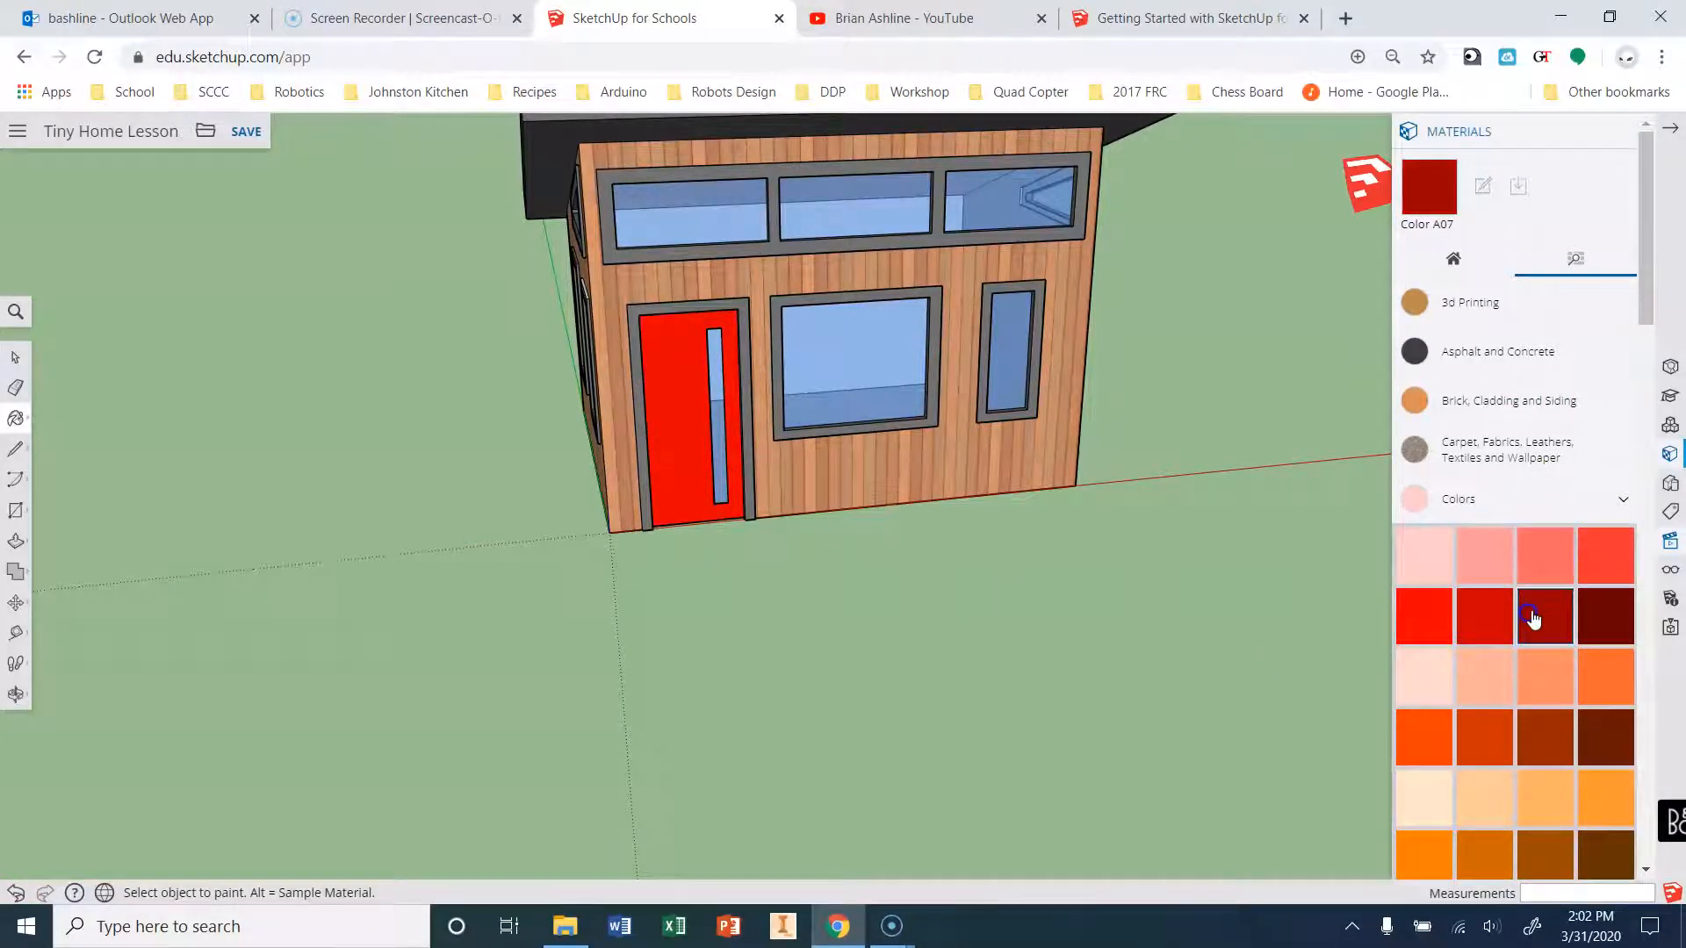
pyautogui.click(698, 400)
pyautogui.click(1486, 614)
pyautogui.click(690, 360)
# Examine the house's exterior from several sides and the roof's top surface from above.
pyautogui.scroll(1, 841, 574)
pyautogui.moveTo(841, 574); pyautogui.dragTo(1397, 377, button='middle')
pyautogui.hotkey('alt', 'Left')
pyautogui.click(1063, 218)
pyautogui.moveTo(1066, 207)
pyautogui.mouseDown(button='middle')
pyautogui.moveTo(987, 383)
pyautogui.moveTo(648, 545)
pyautogui.moveTo(623, 580)
pyautogui.moveTo(704, 659)
pyautogui.moveTo(493, 583)
pyautogui.mouseUp(button='middle')
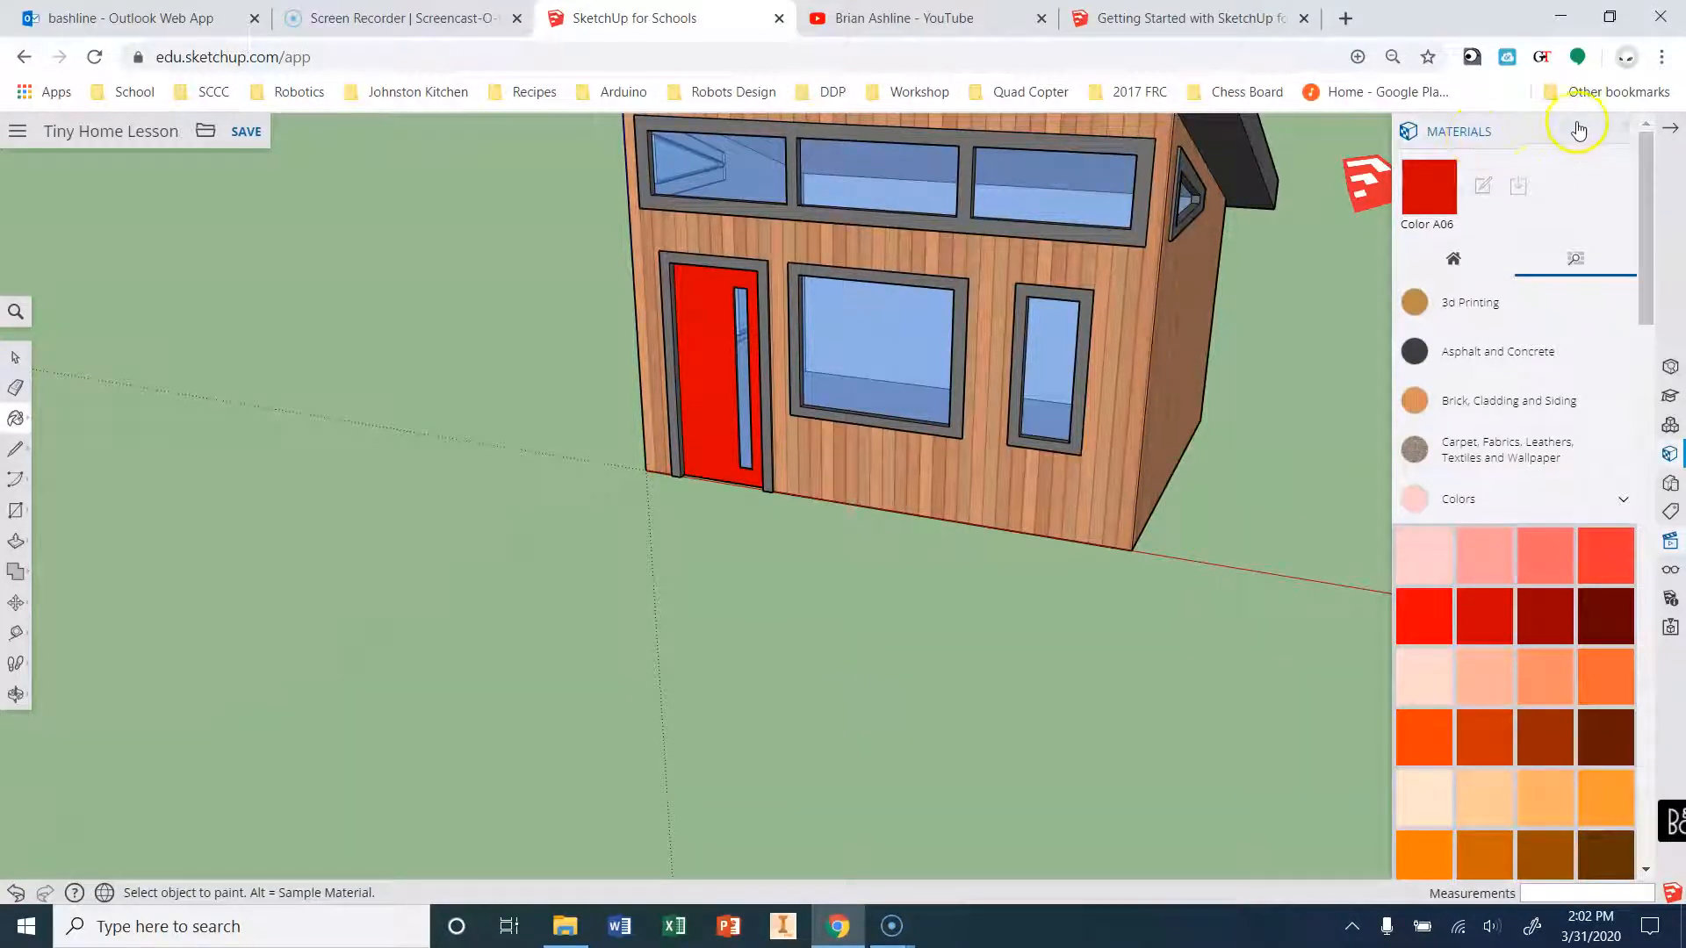
pyautogui.click(1614, 134)
pyautogui.moveTo(1362, 407); pyautogui.dragTo(1225, 418, button='middle')
pyautogui.scroll(5, 1190, 415)
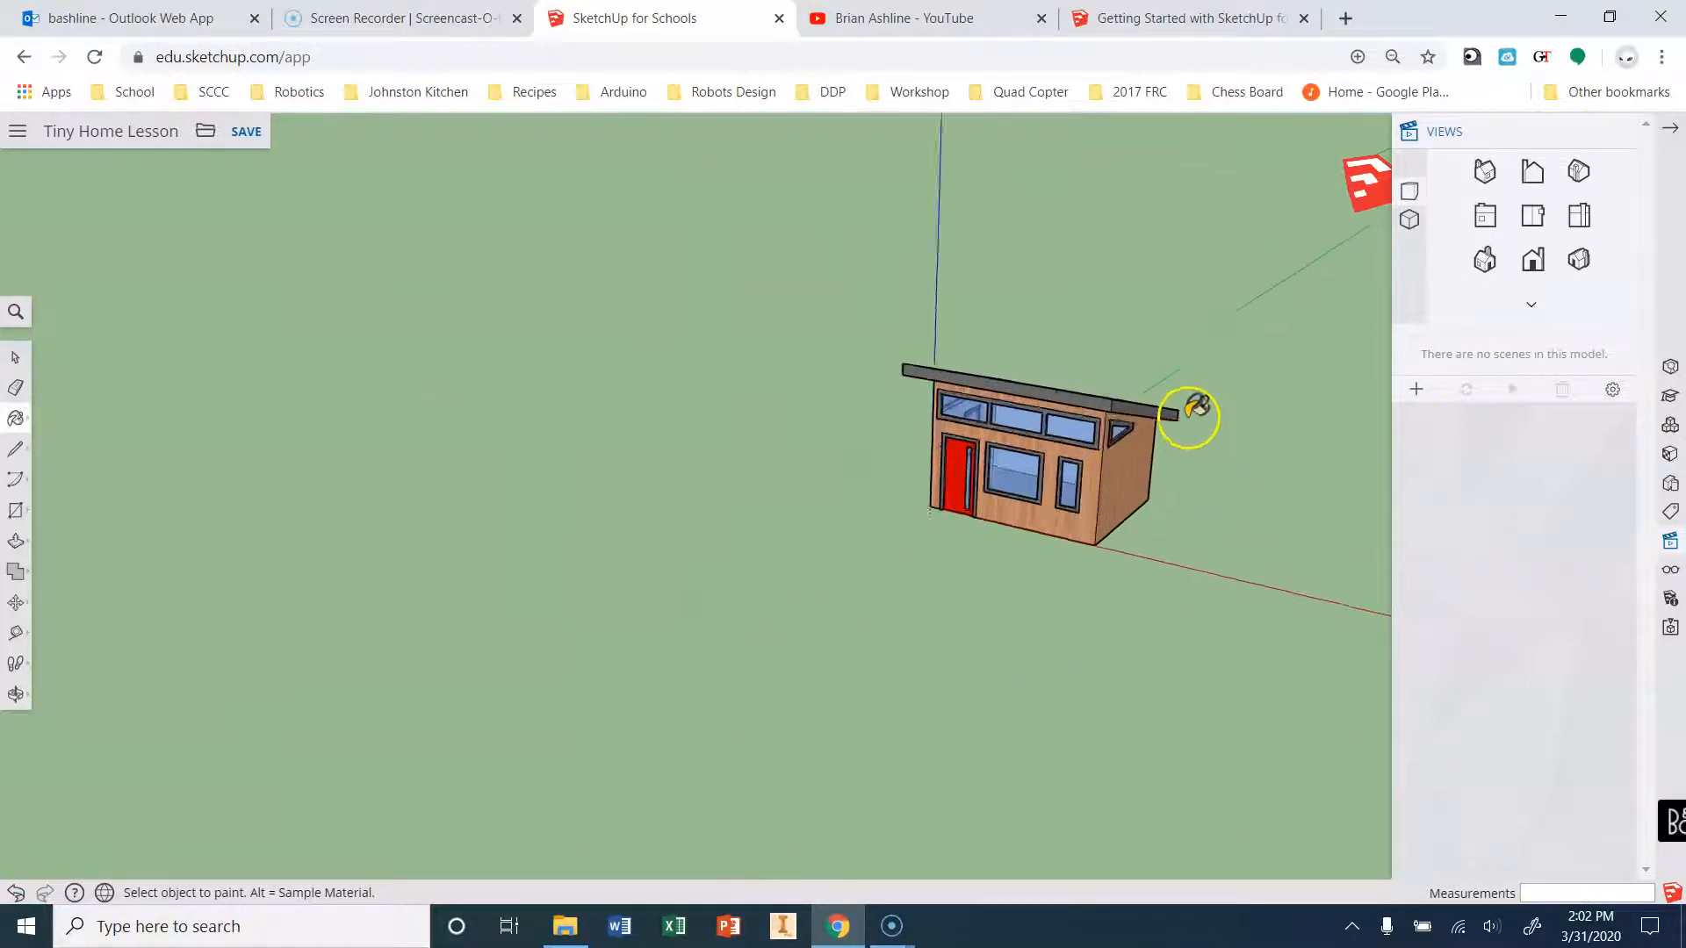
pyautogui.moveTo(1212, 414)
pyautogui.mouseDown(button='middle')
pyautogui.moveTo(1118, 415)
pyautogui.moveTo(624, 524)
pyautogui.moveTo(697, 481)
pyautogui.mouseUp(button='middle')
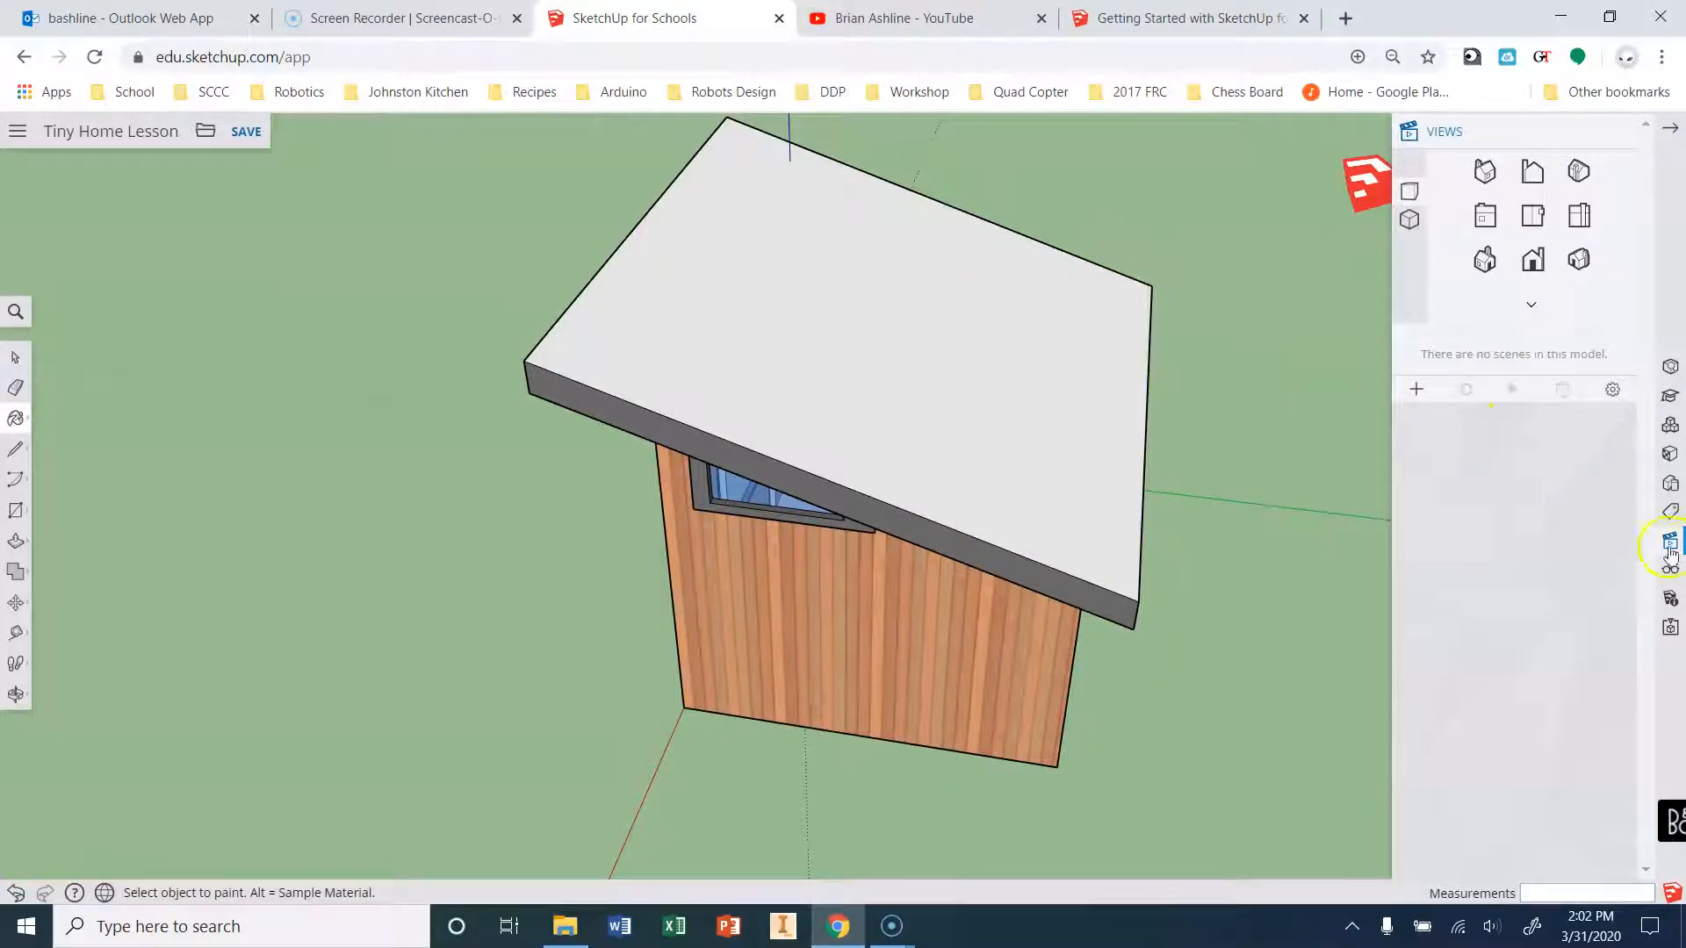
# Try the Roofing Metal Standing Seam Red material on the roof's top surface.
pyautogui.click(1670, 457)
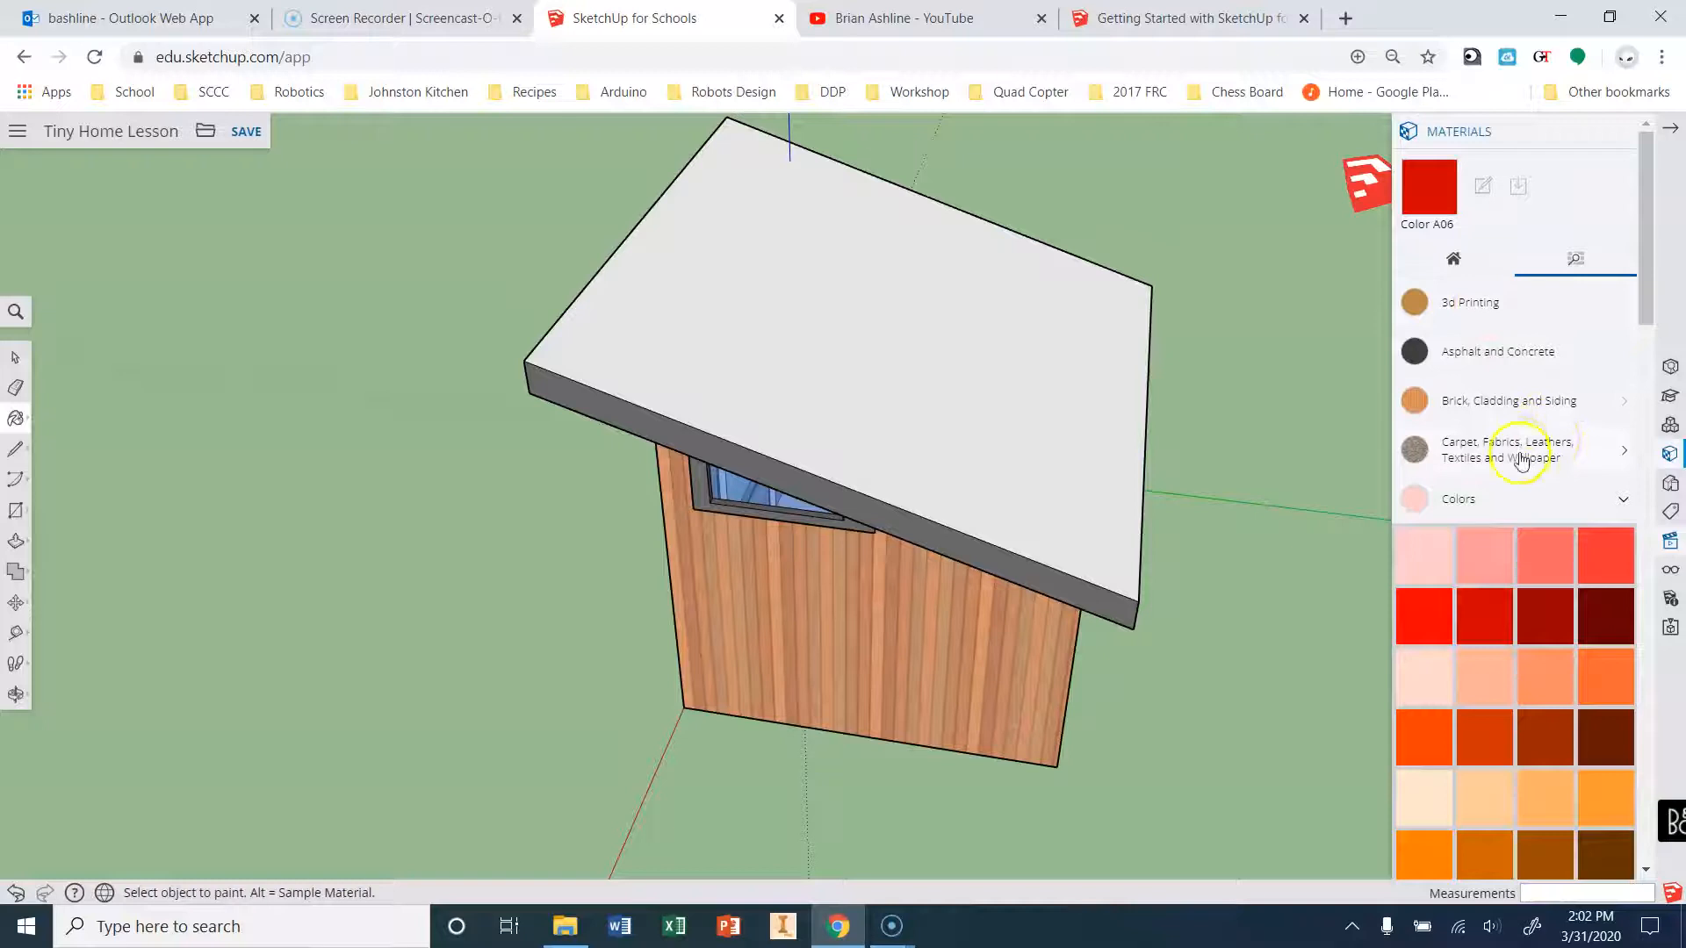
pyautogui.click(1624, 510)
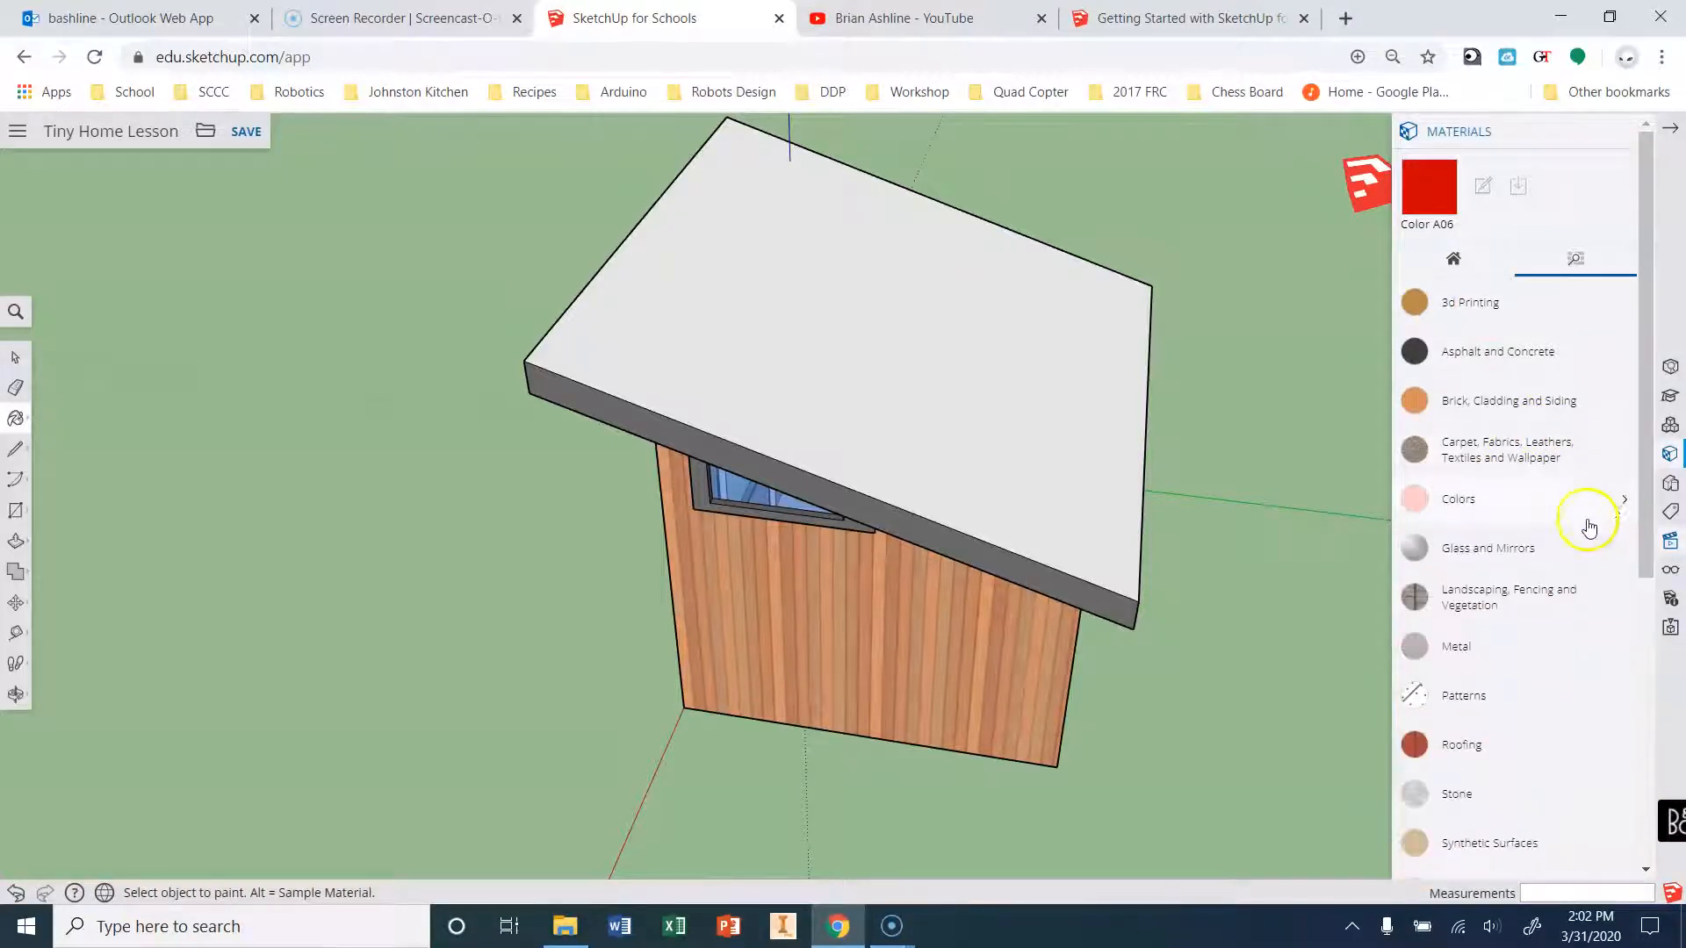
pyautogui.click(1473, 745)
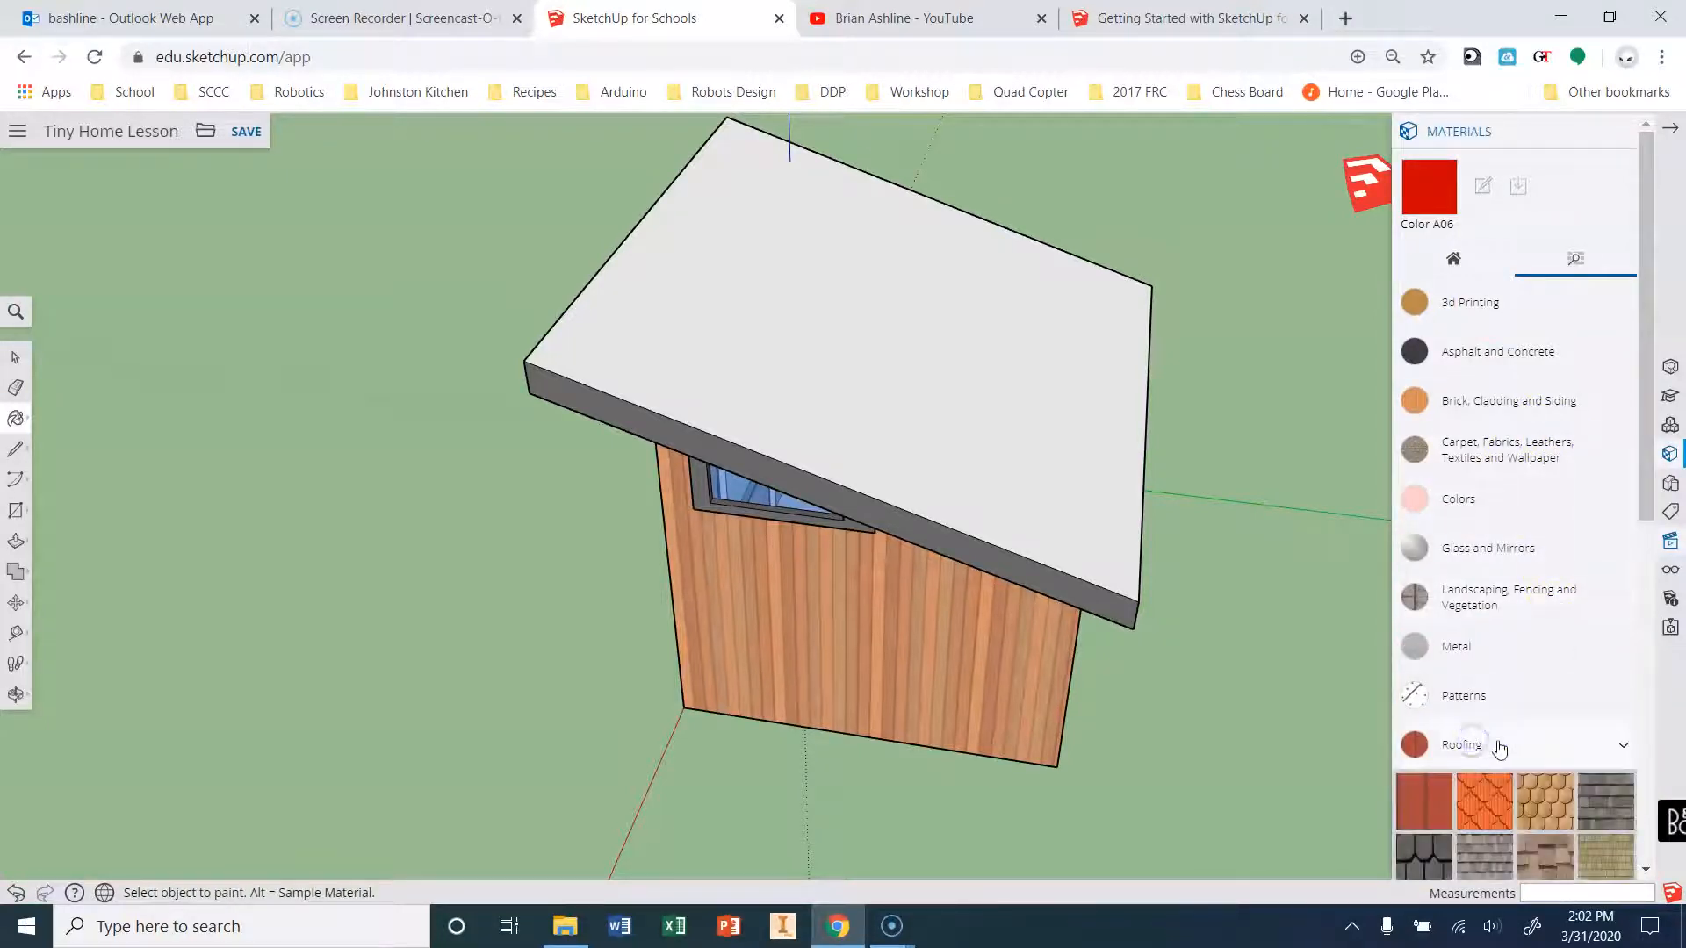
pyautogui.scroll(-5, 1598, 821)
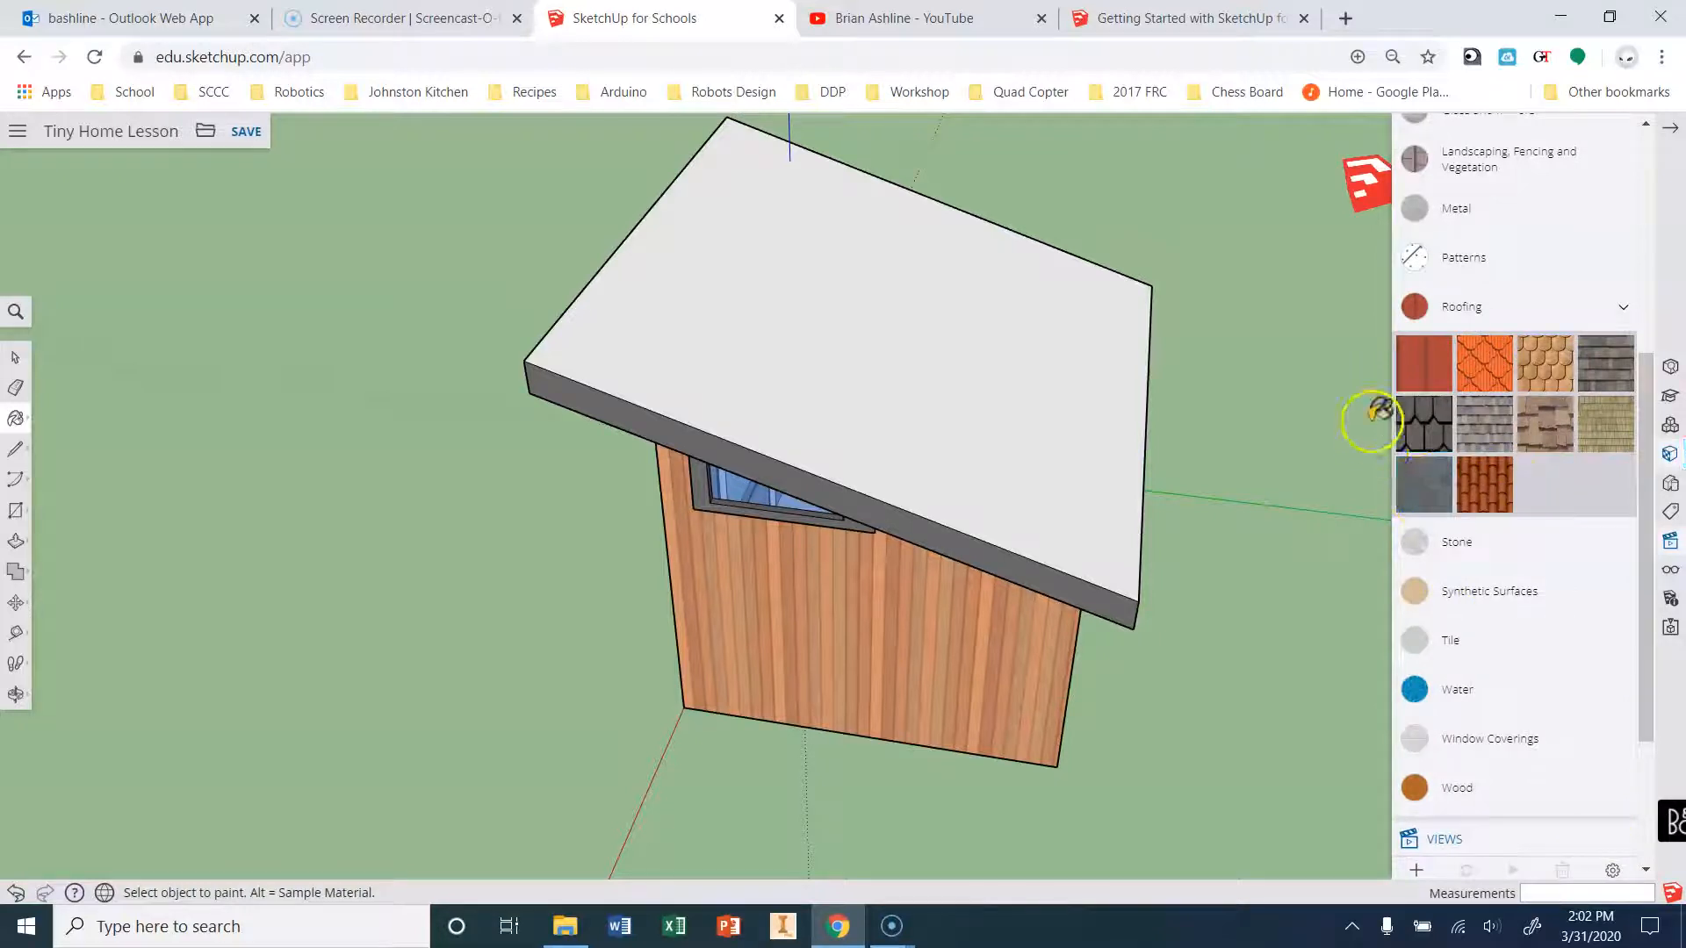
pyautogui.click(1423, 365)
pyautogui.scroll(5, 1460, 471)
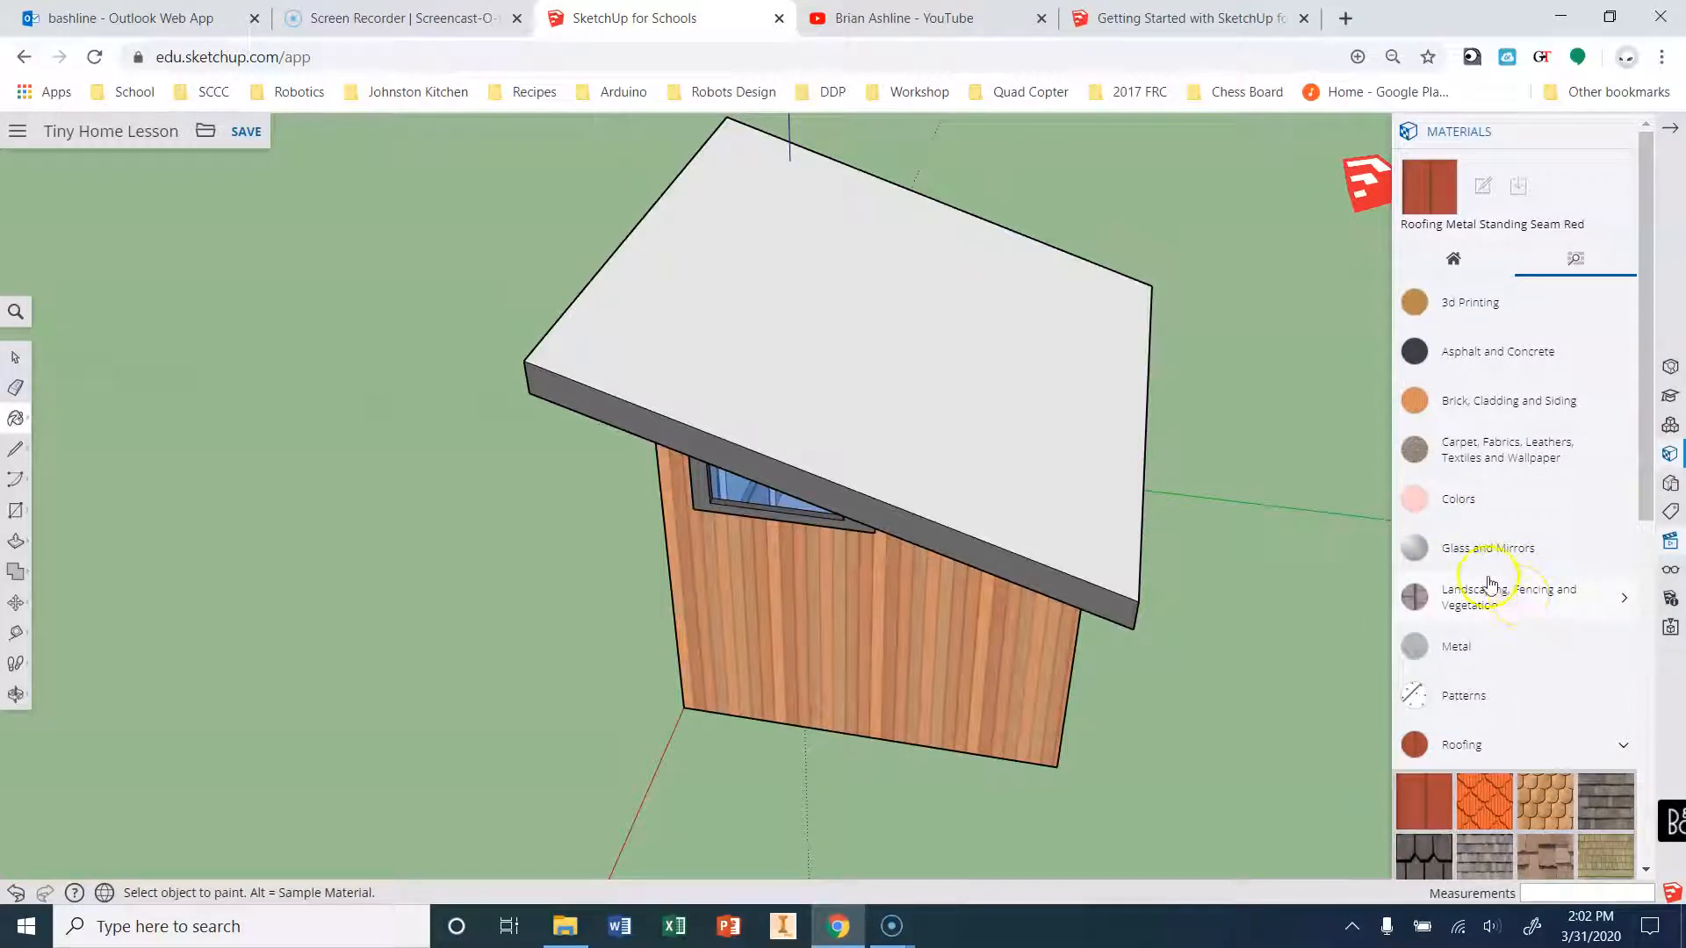
pyautogui.click(979, 379)
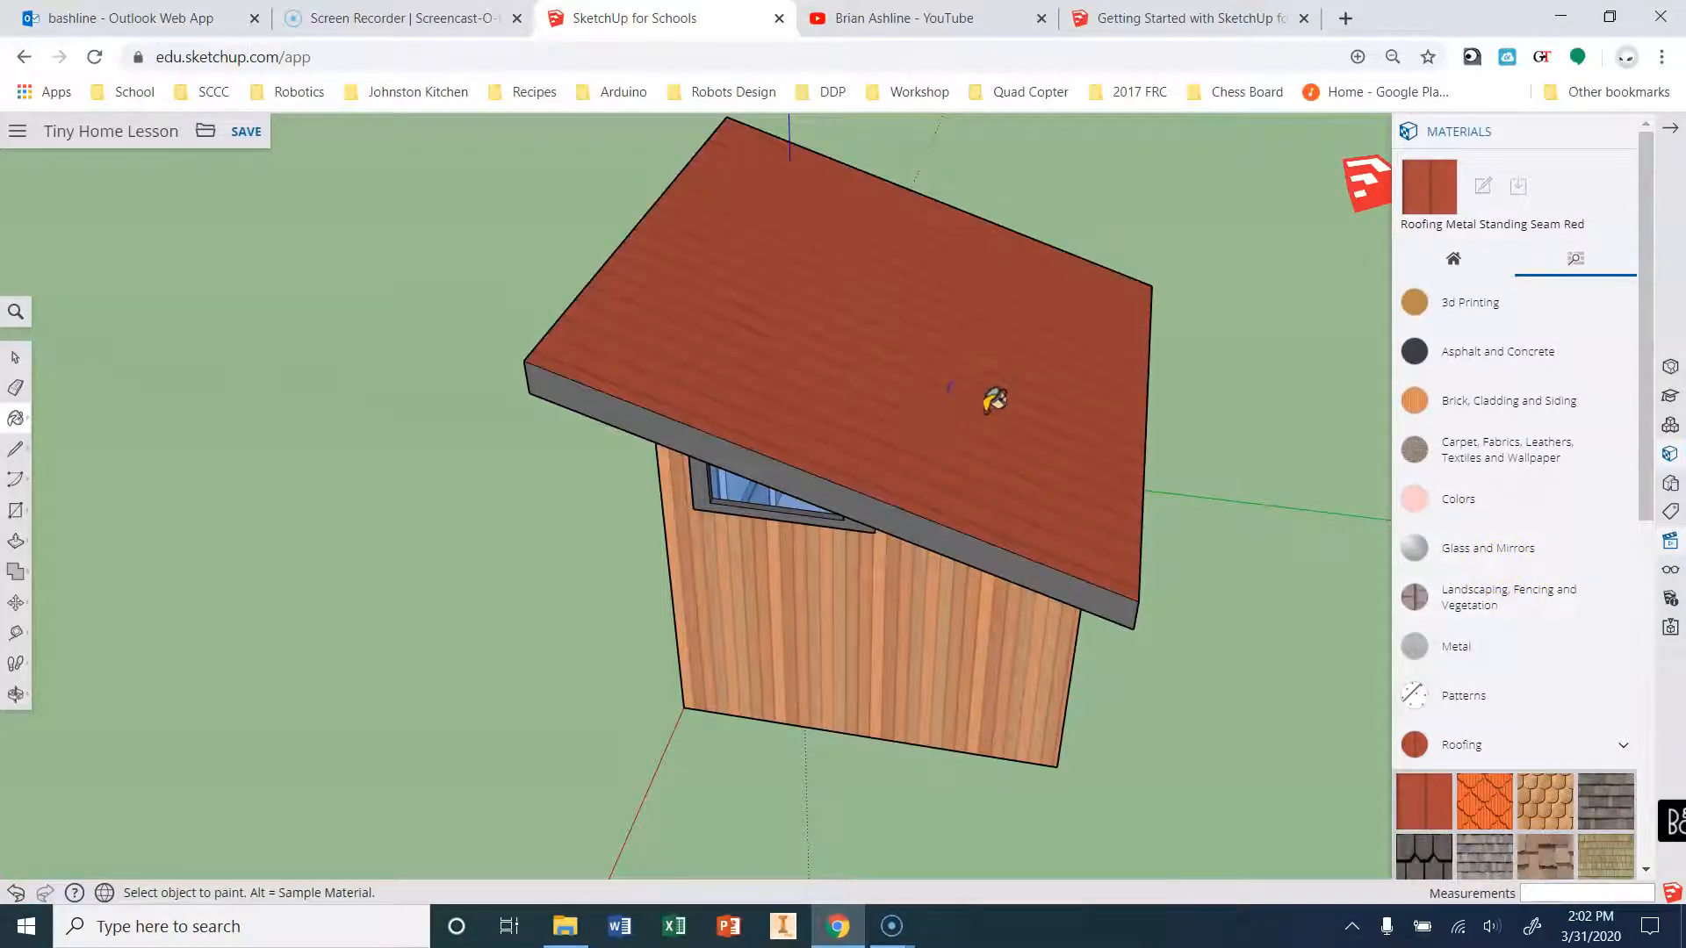
# Try a grey shingle and the brownish-red clay tile from the Roofing materials on the roof's top surface.
pyautogui.scroll(-2, 1455, 834)
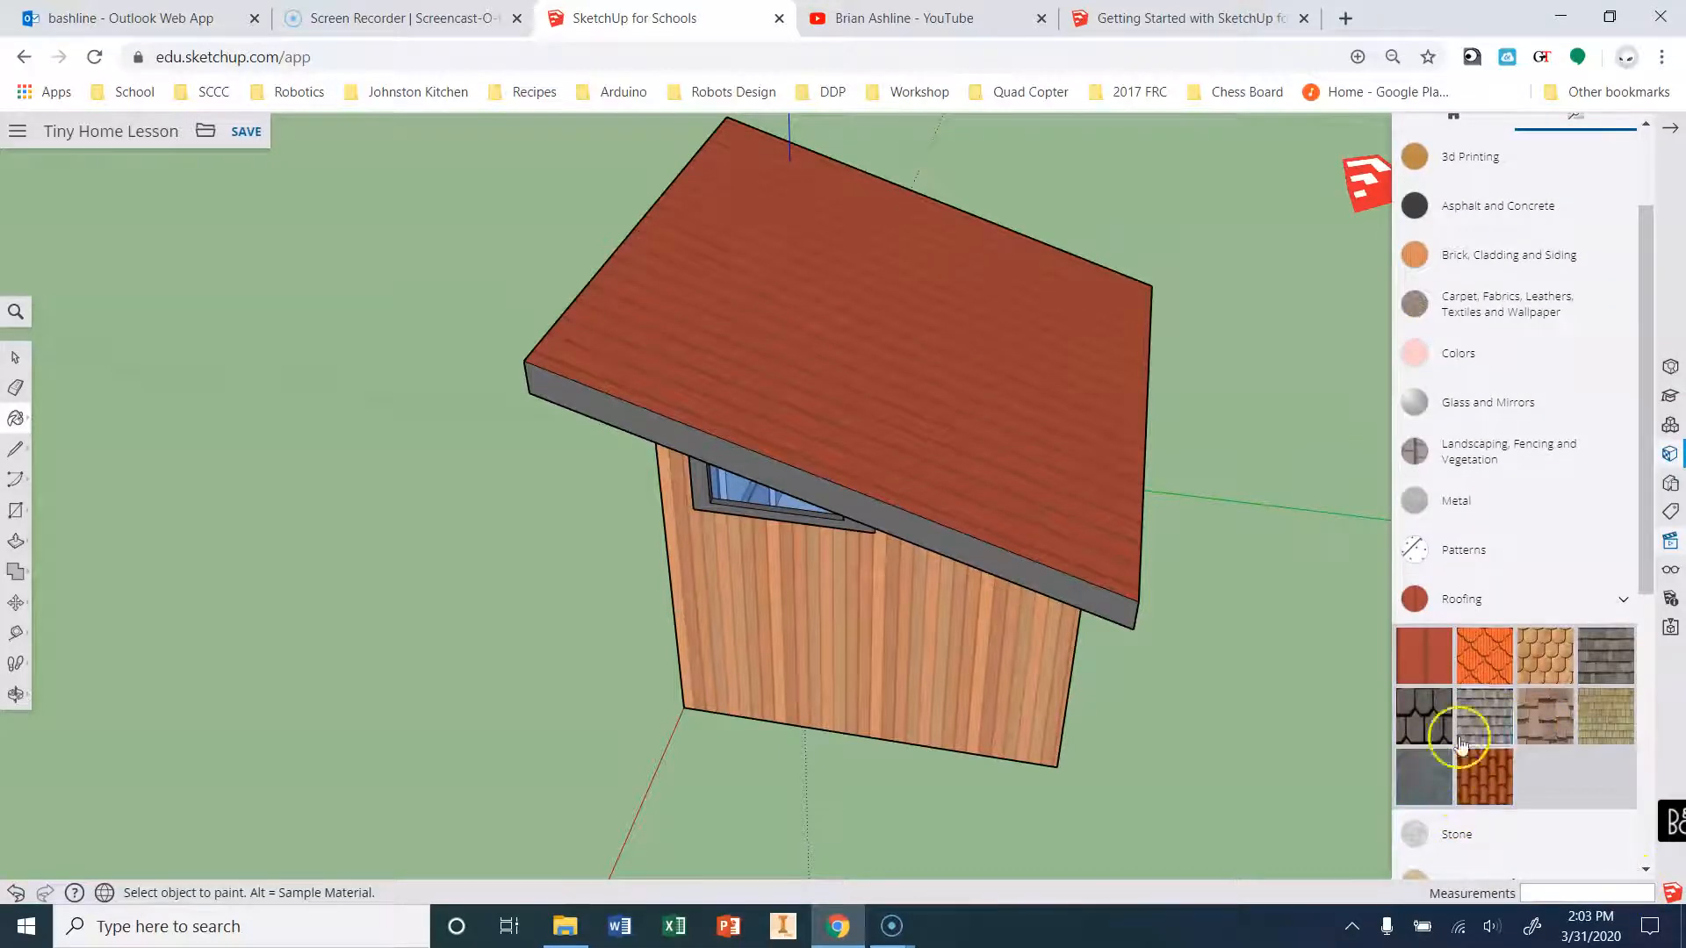
pyautogui.scroll(2, 1475, 791)
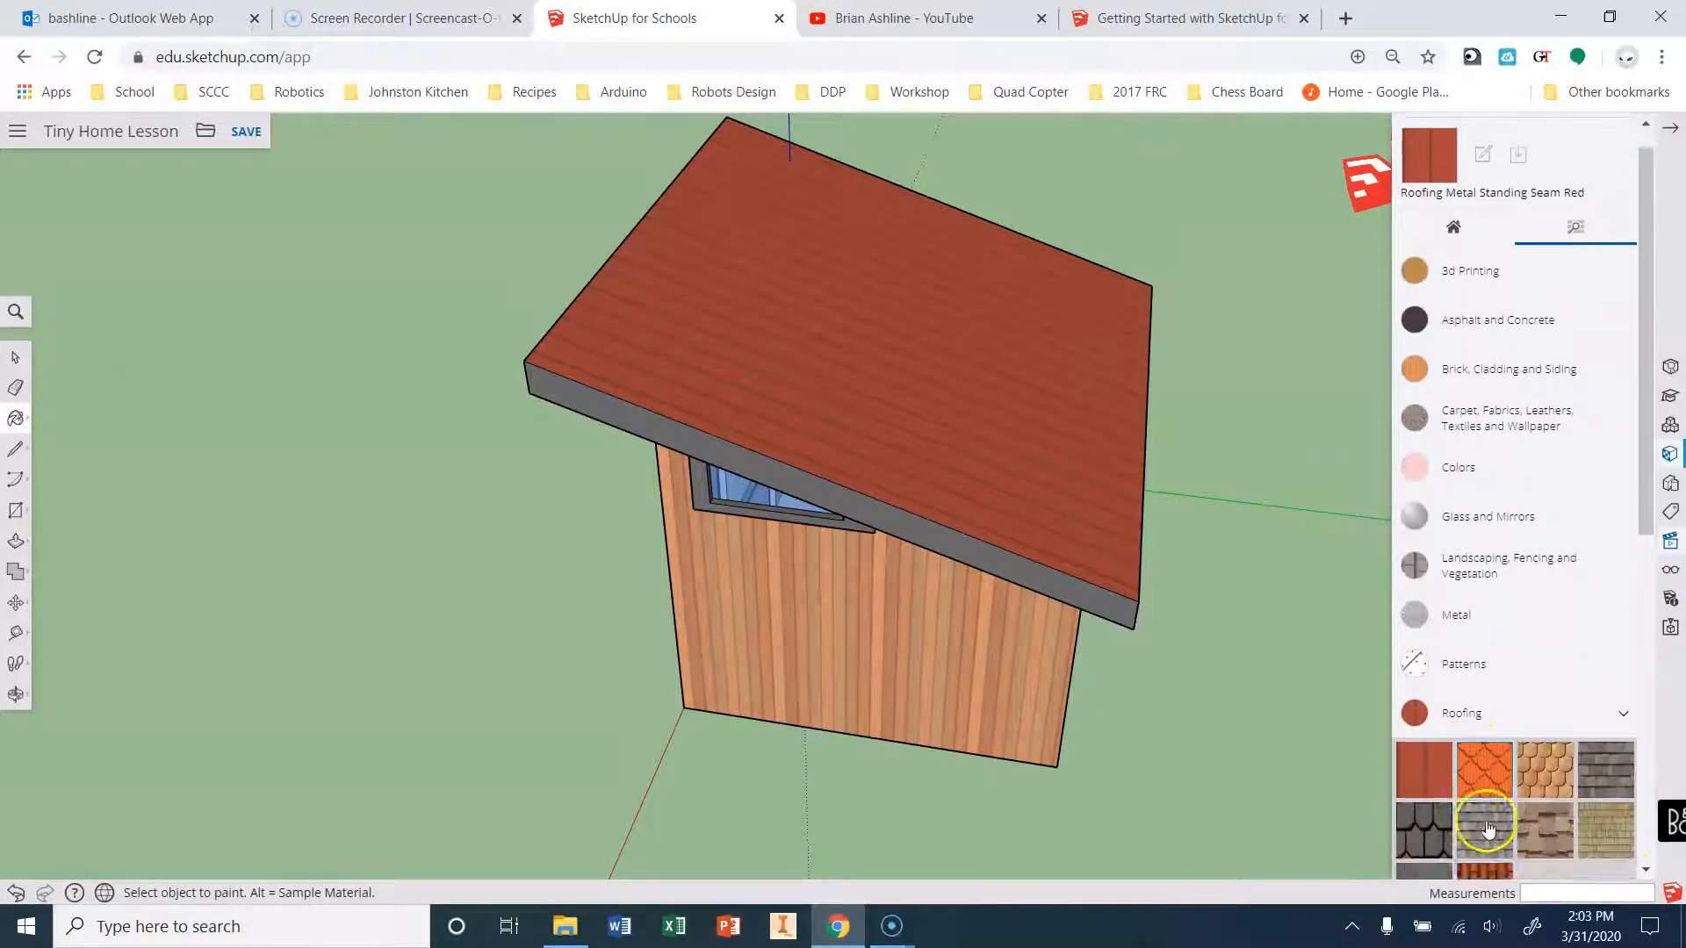
pyautogui.scroll(-2, 1487, 828)
pyautogui.click(1481, 709)
pyautogui.click(1010, 444)
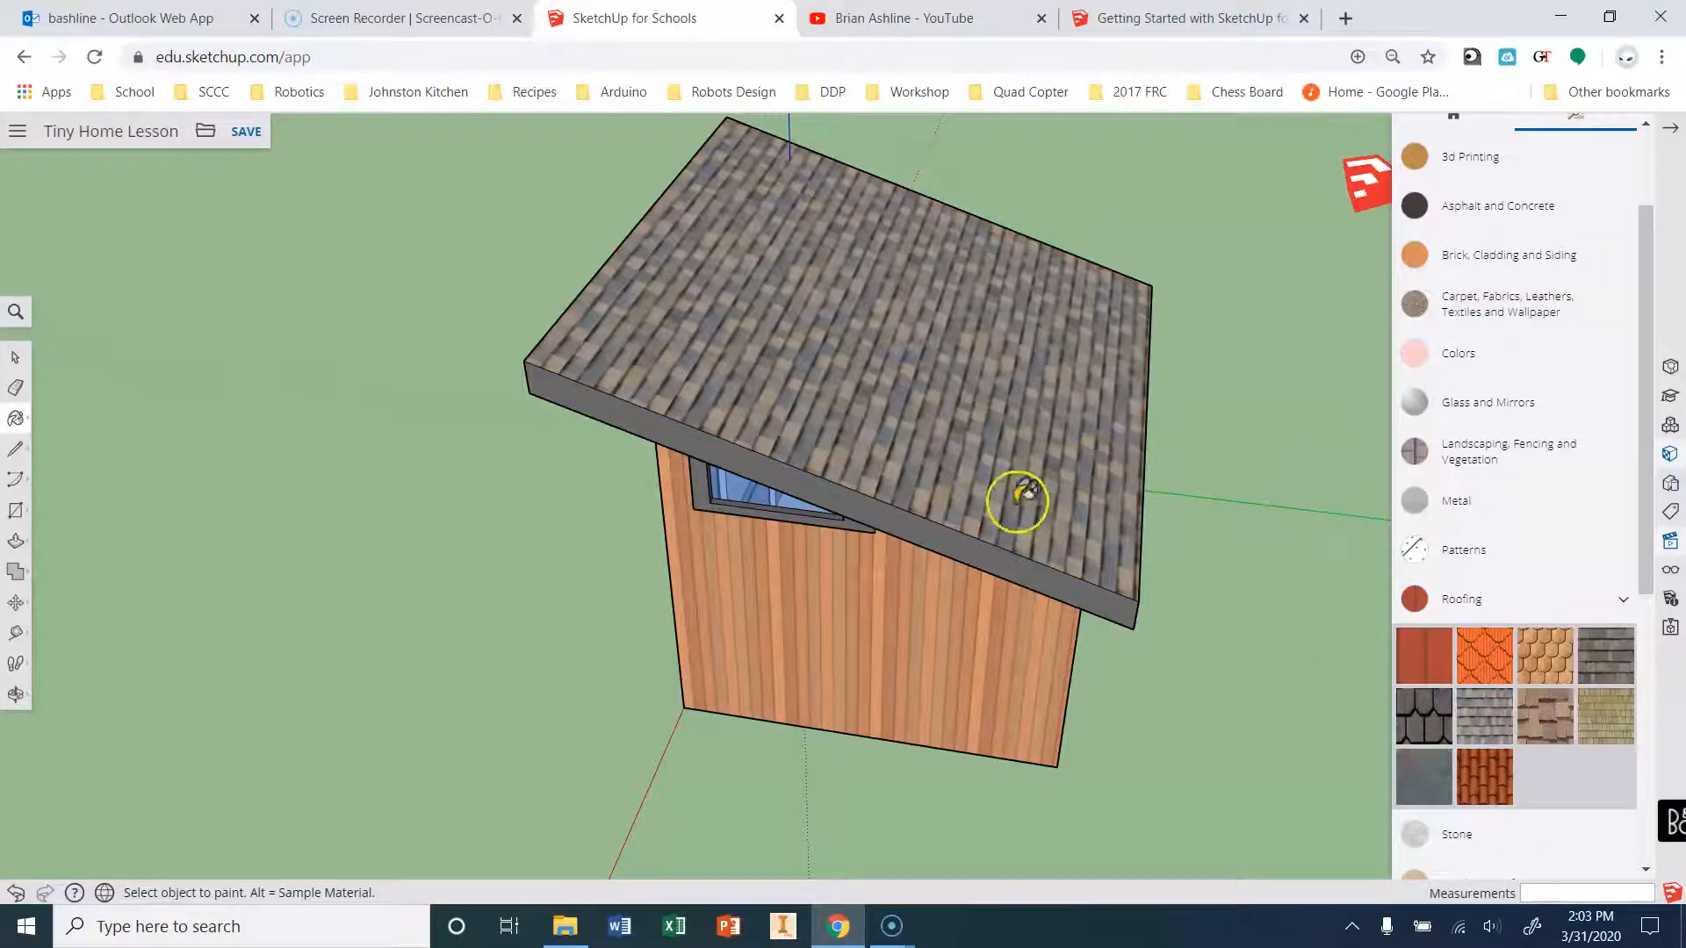
pyautogui.click(1494, 791)
pyautogui.click(908, 410)
pyautogui.click(951, 418)
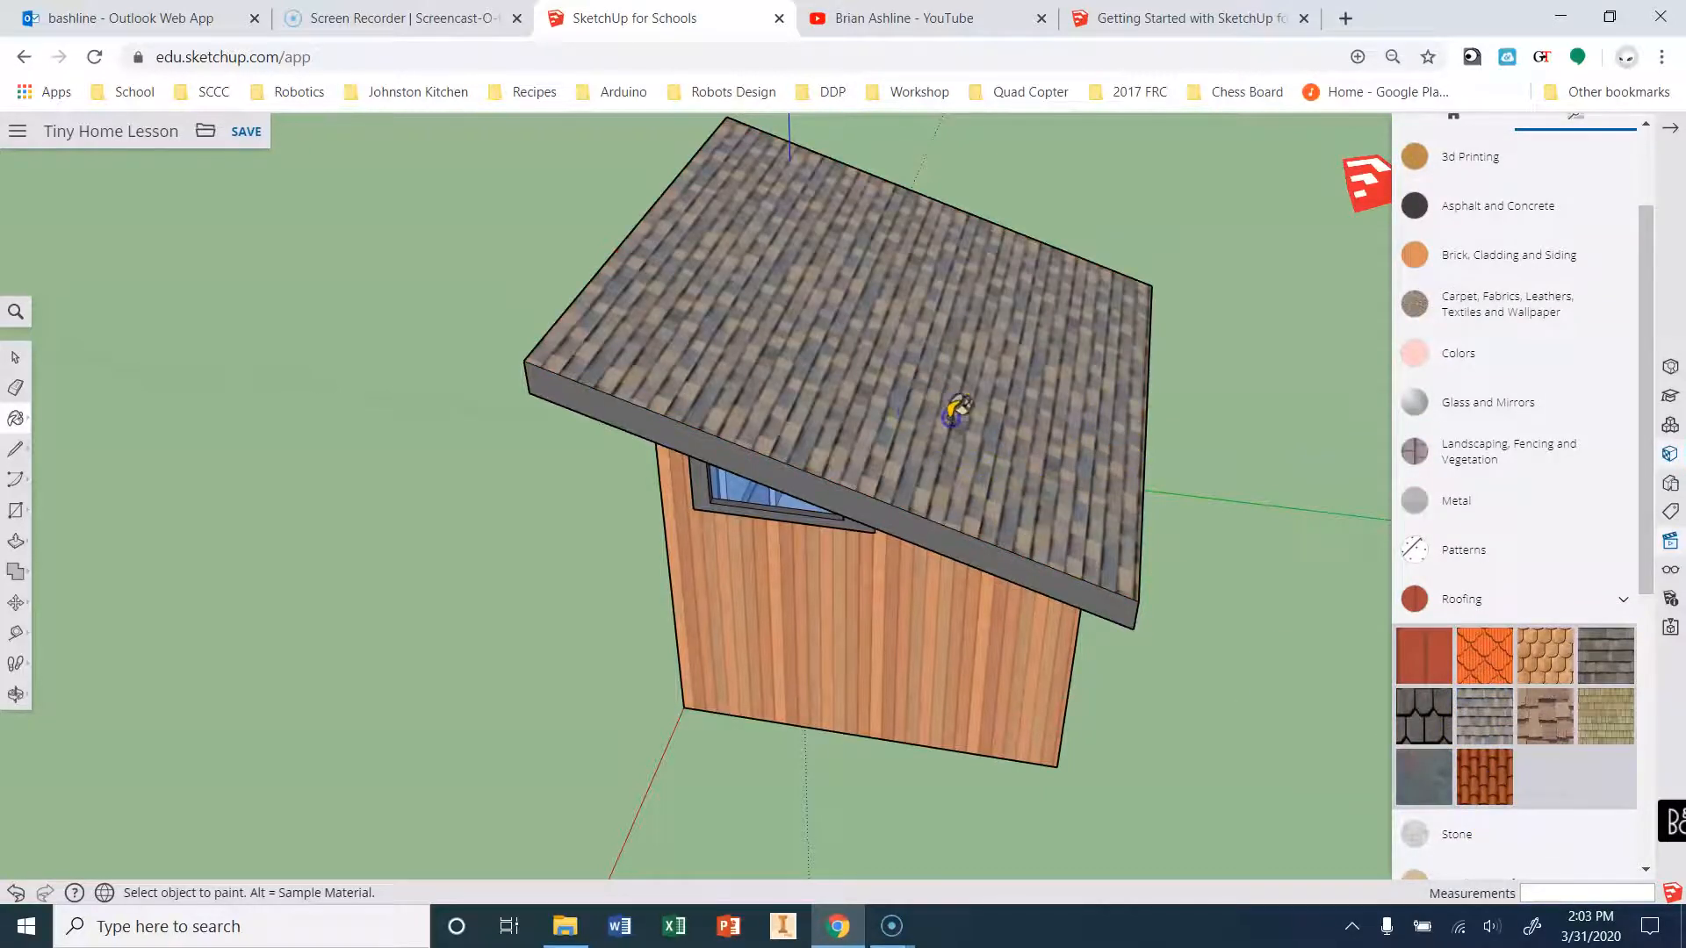
pyautogui.click(1475, 795)
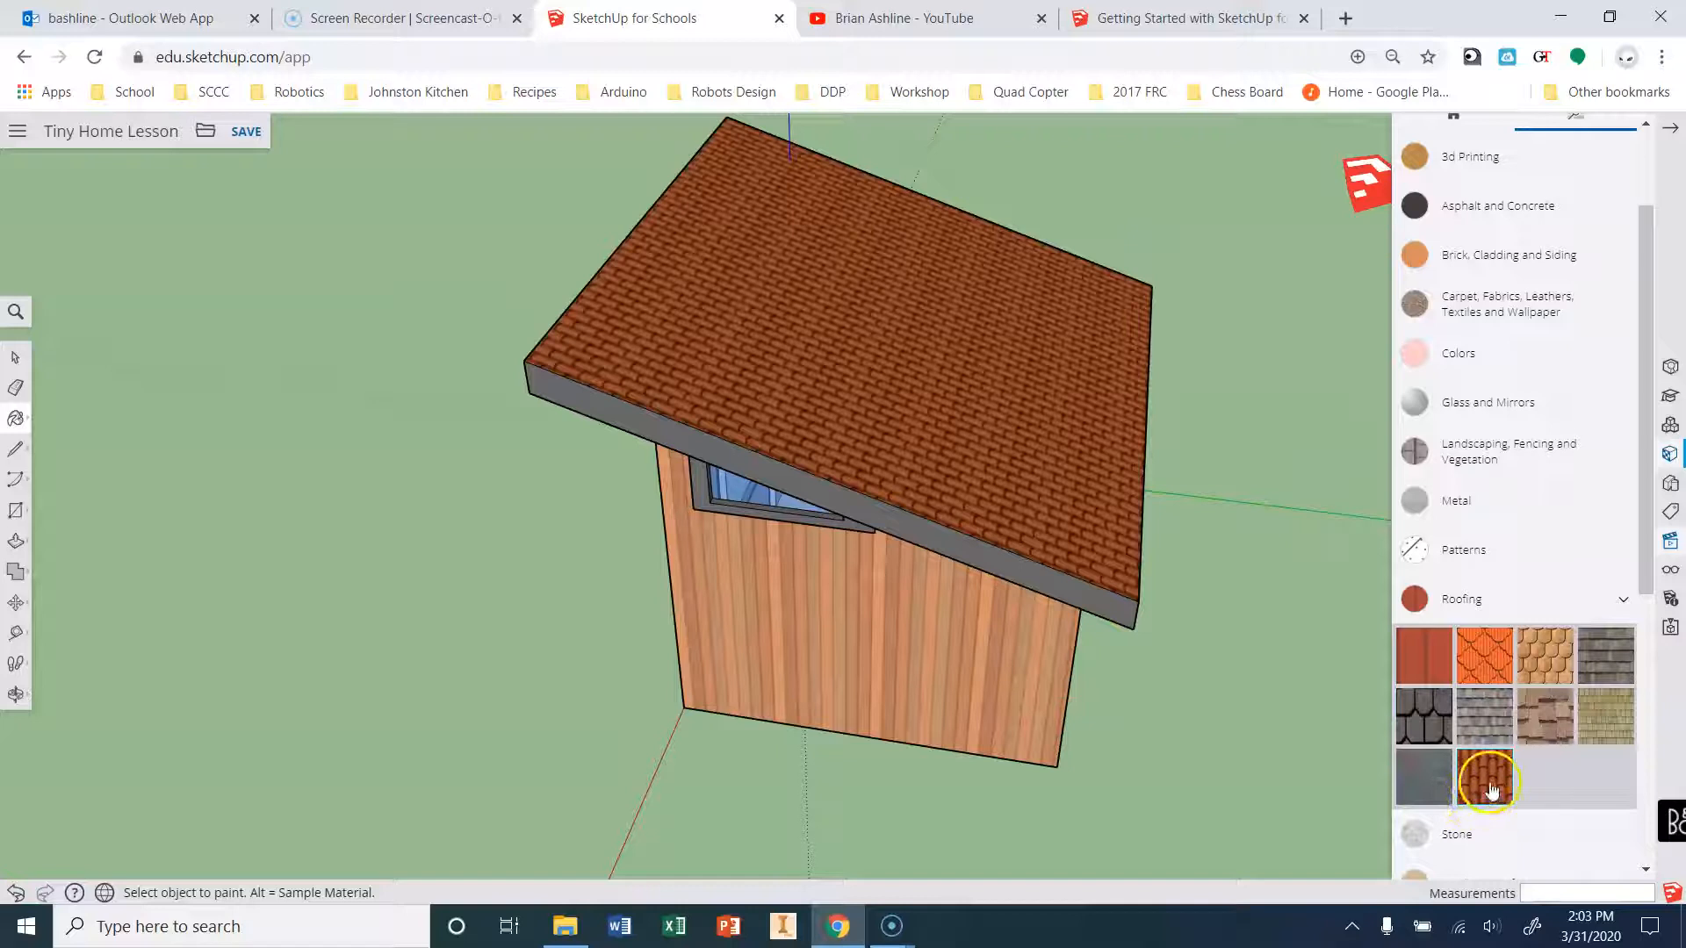
# Paint the roof's top surface, the front wall and the adjoining side wall with the corrugated material from the Metal collection.
pyautogui.click(1490, 515)
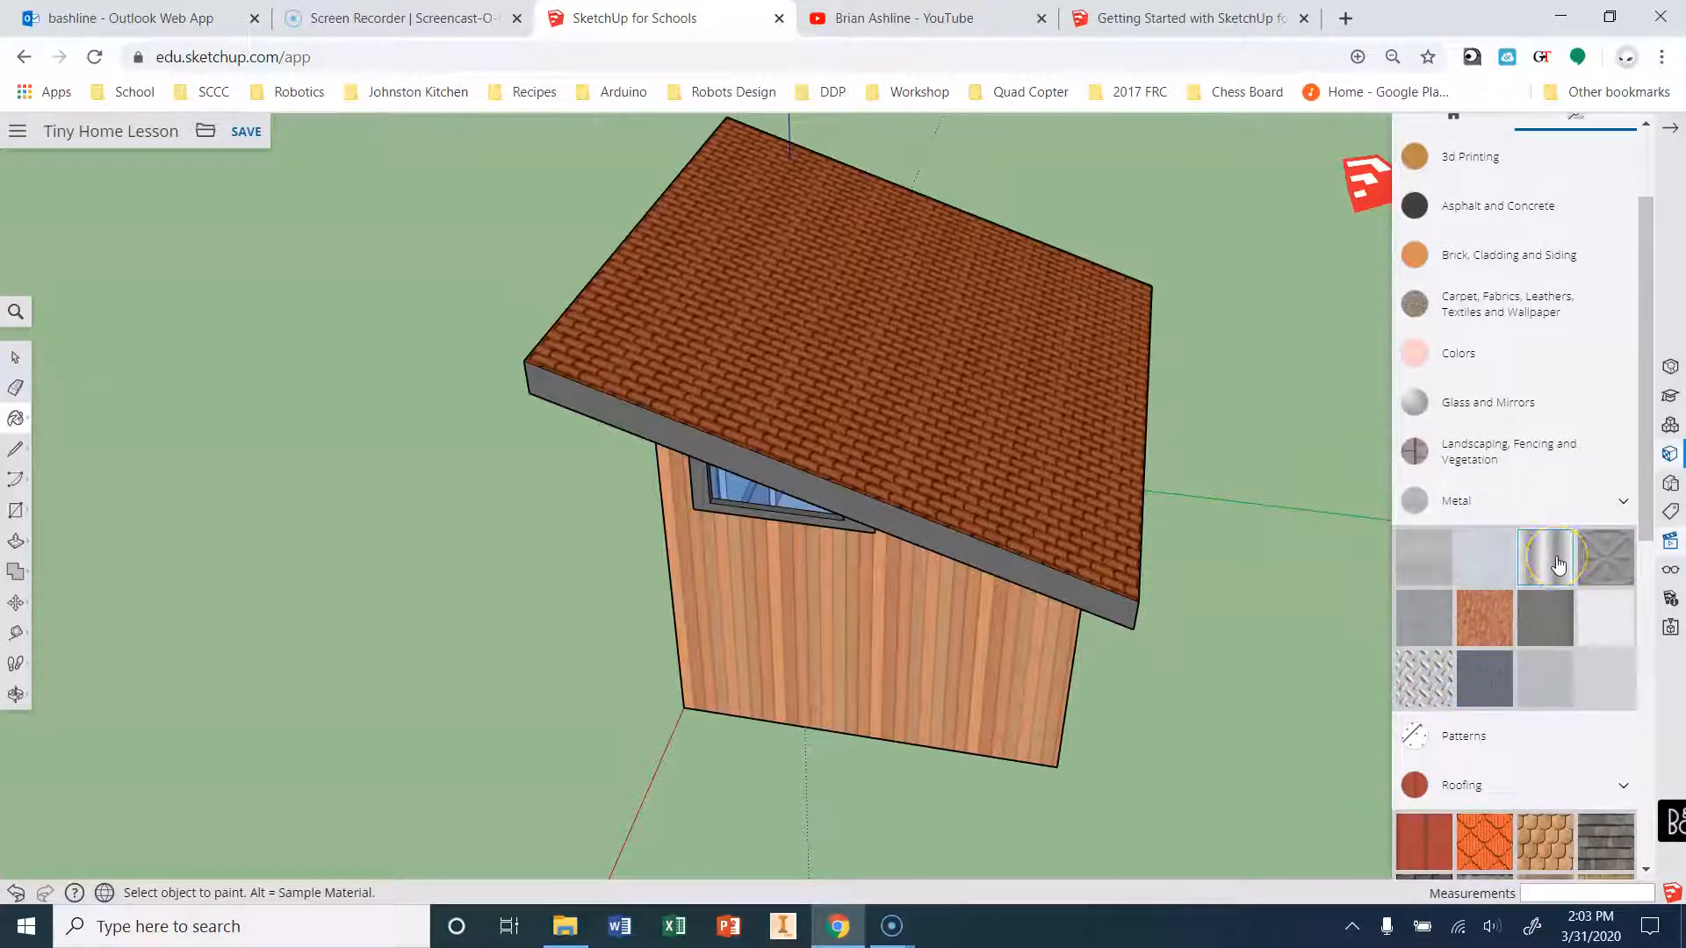
pyautogui.click(1049, 426)
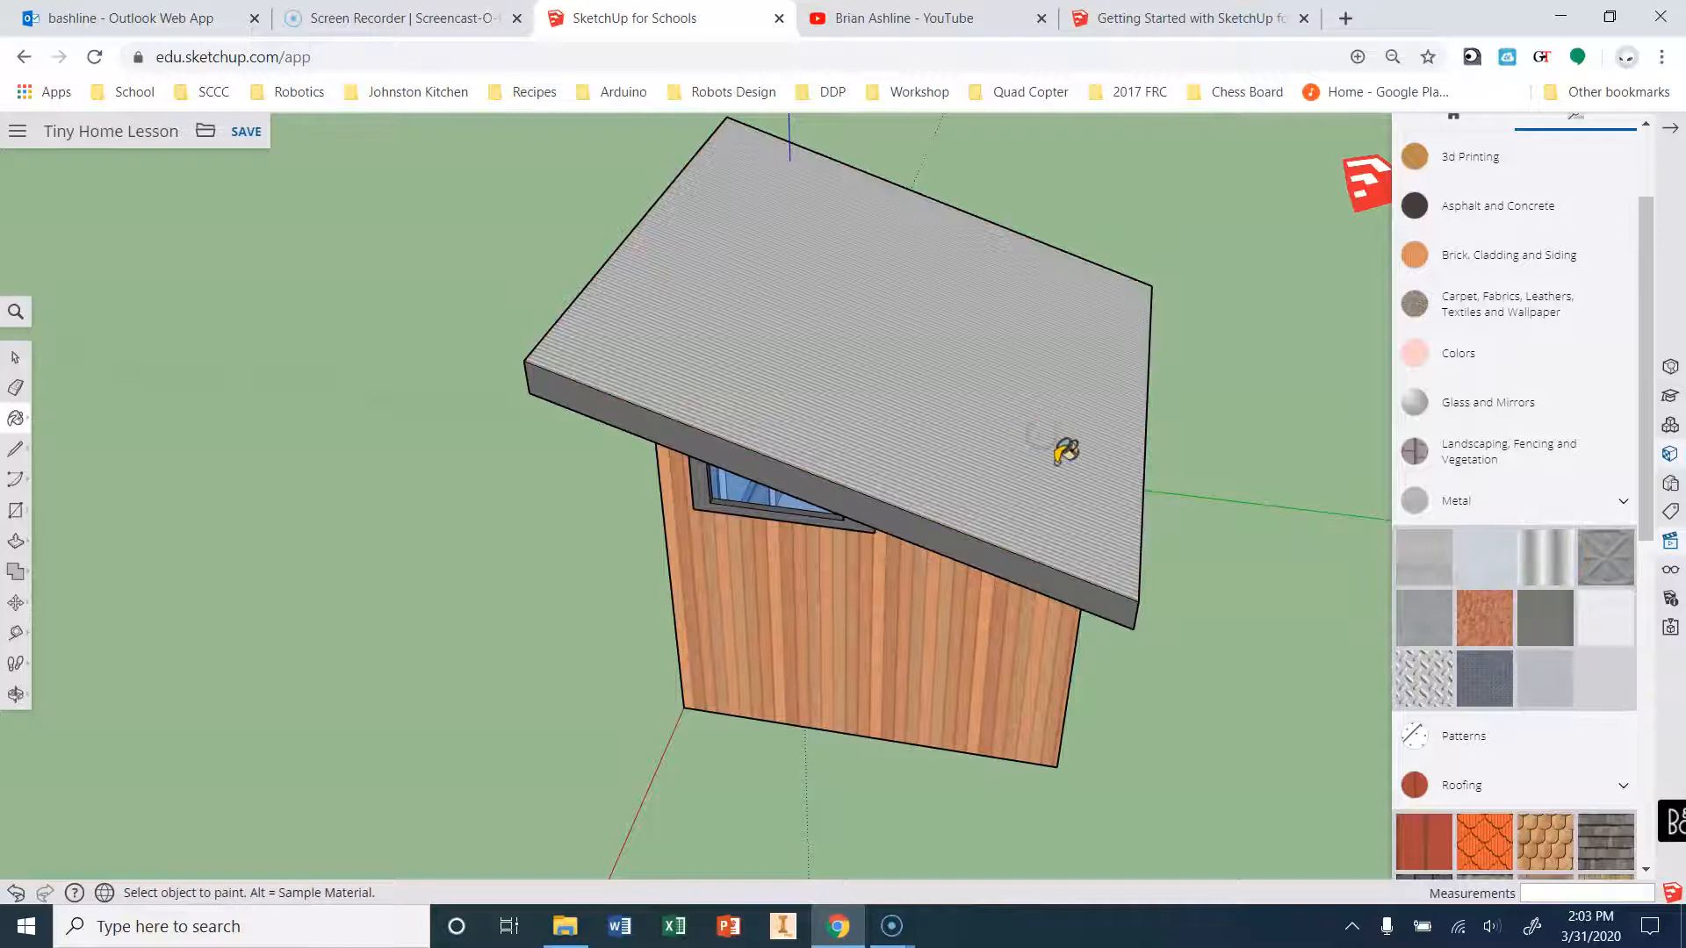
pyautogui.moveTo(1238, 551)
pyautogui.mouseDown(button='middle')
pyautogui.moveTo(1197, 515)
pyautogui.moveTo(805, 448)
pyautogui.moveTo(538, 515)
pyautogui.moveTo(483, 631)
pyautogui.moveTo(715, 500)
pyautogui.moveTo(1224, 421)
pyautogui.moveTo(636, 561)
pyautogui.moveTo(741, 591)
pyautogui.moveTo(655, 650)
pyautogui.moveTo(1148, 489)
pyautogui.moveTo(926, 565)
pyautogui.moveTo(956, 527)
pyautogui.moveTo(1054, 535)
pyautogui.mouseUp(button='middle')
pyautogui.click(1052, 541)
pyautogui.moveTo(1184, 648); pyautogui.dragTo(734, 690, button='middle')
pyautogui.click(1039, 560)
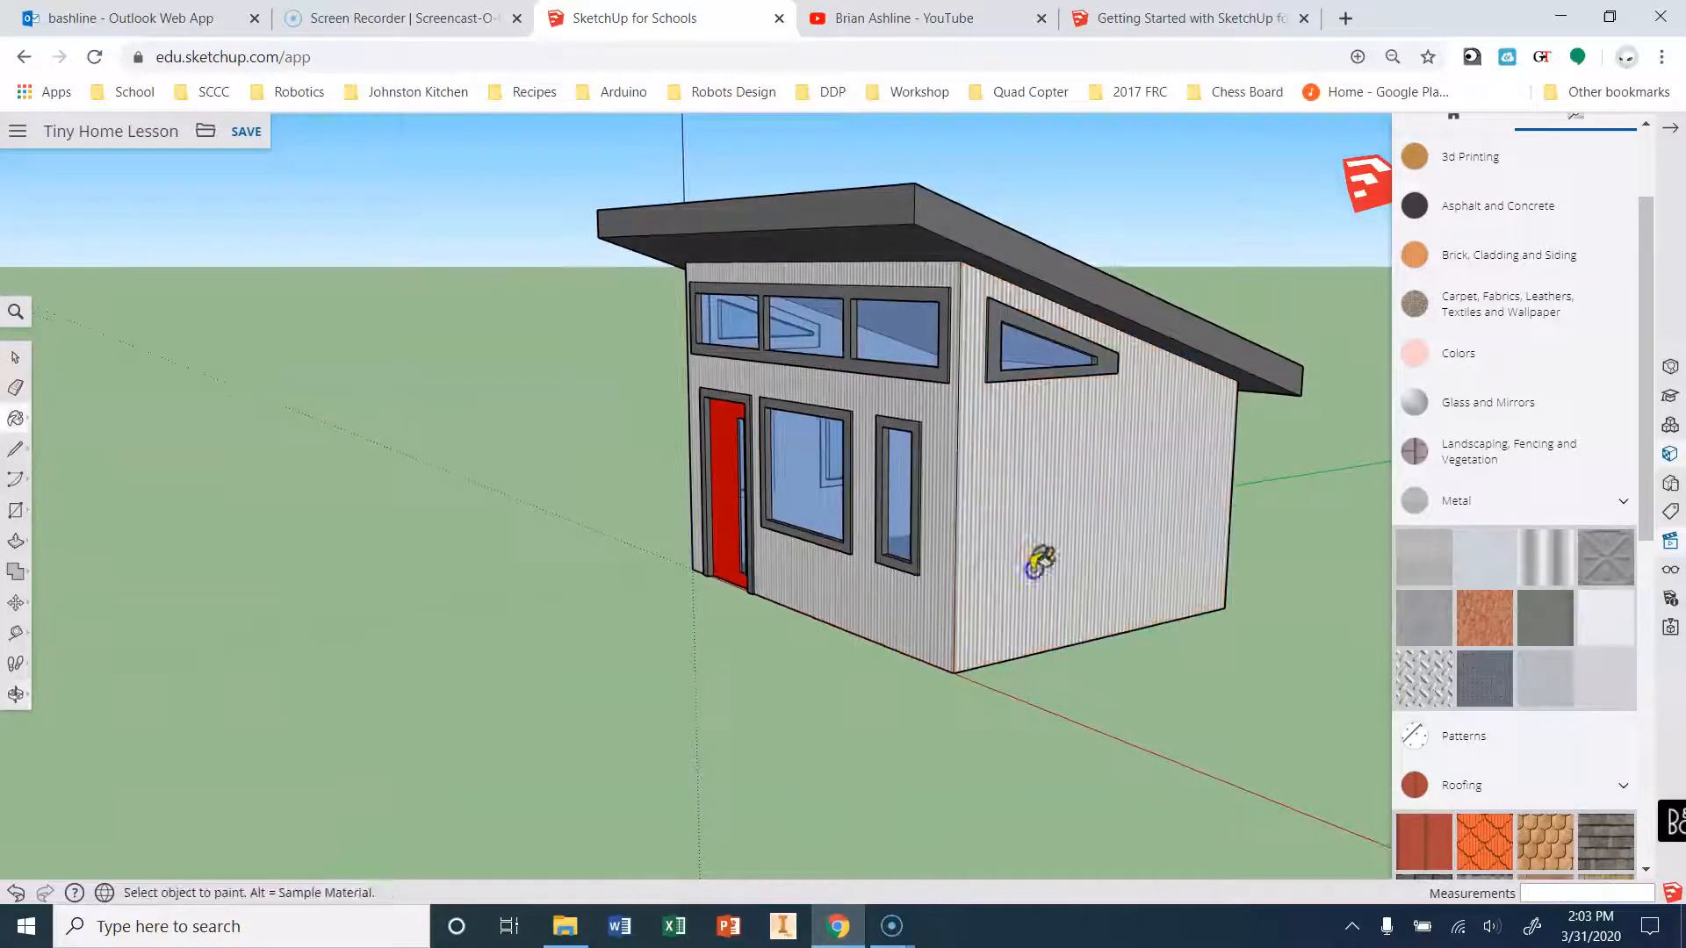
# Paint the remaining wood-sided wall with the same corrugated metal, staying on the page when asked about leaving.
pyautogui.moveTo(1376, 579); pyautogui.dragTo(738, 688, button='middle')
pyautogui.moveTo(1167, 537); pyautogui.dragTo(303, 564, button='middle')
pyautogui.hotkey('alt', 'Left')
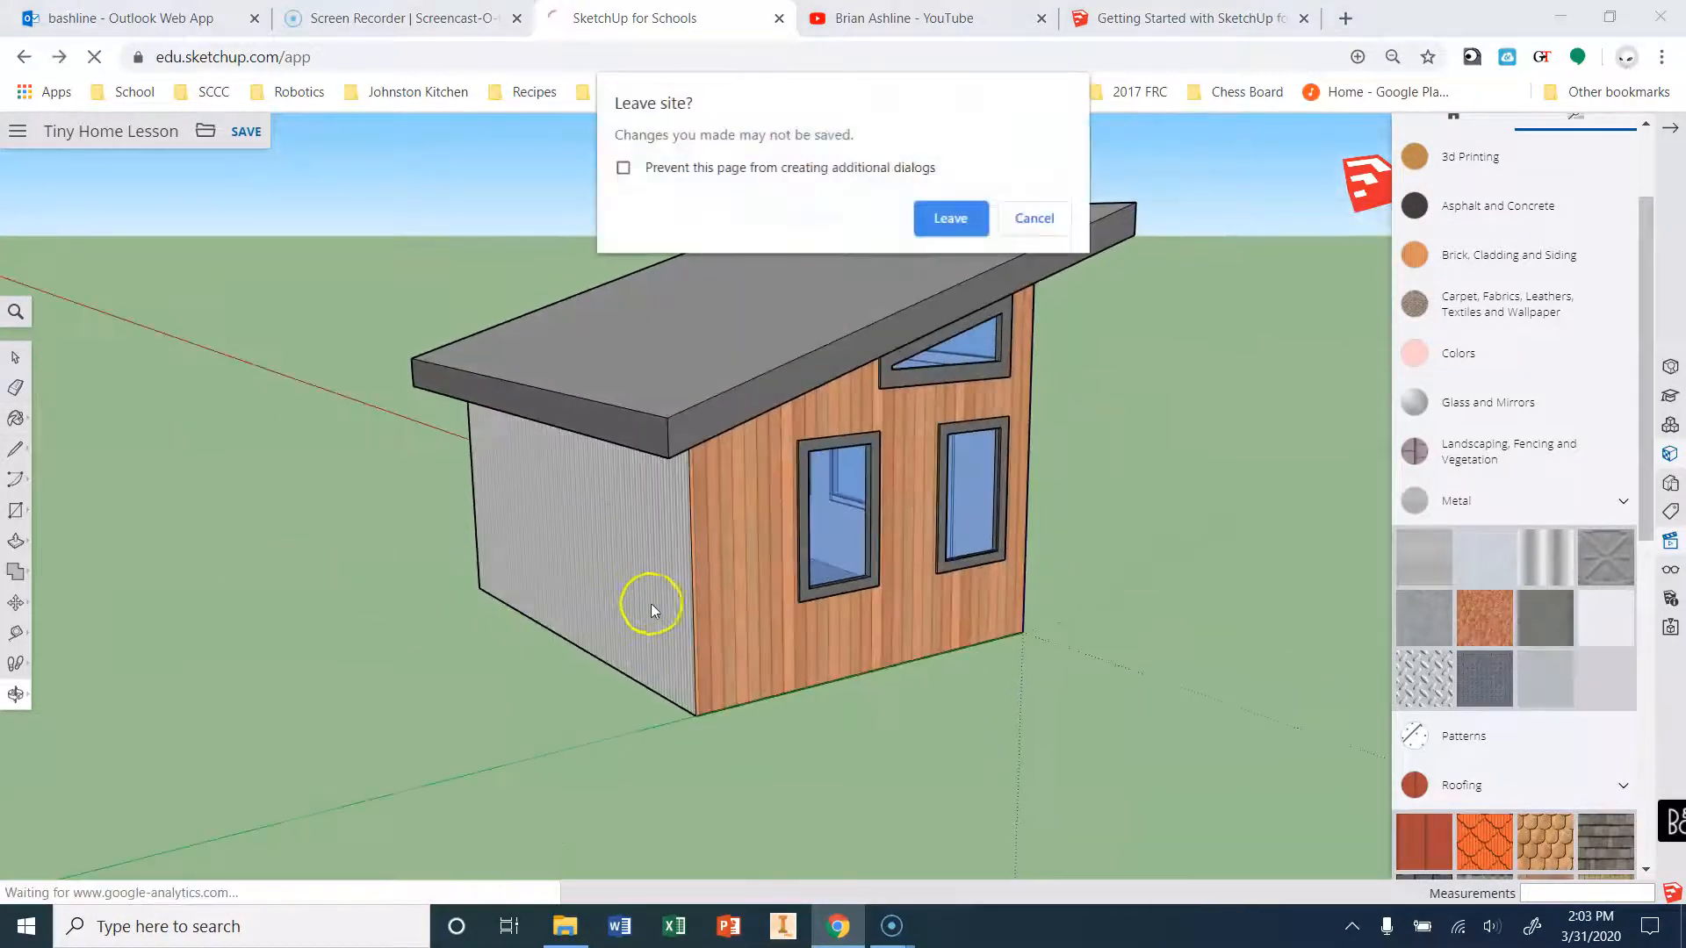
pyautogui.click(1047, 219)
pyautogui.click(779, 535)
# Examine the repainted walls, red door and roof of the house from several angles.
pyautogui.moveTo(1129, 704)
pyautogui.mouseDown(button='middle')
pyautogui.moveTo(948, 602)
pyautogui.moveTo(397, 613)
pyautogui.moveTo(52, 524)
pyautogui.moveTo(316, 357)
pyautogui.moveTo(425, 580)
pyautogui.moveTo(626, 616)
pyautogui.moveTo(956, 603)
pyautogui.moveTo(365, 595)
pyautogui.moveTo(159, 632)
pyautogui.moveTo(1076, 602)
pyautogui.moveTo(606, 614)
pyautogui.moveTo(290, 572)
pyautogui.moveTo(406, 524)
pyautogui.moveTo(1049, 563)
pyautogui.moveTo(1339, 751)
pyautogui.mouseUp(button='middle')
pyautogui.moveTo(931, 676); pyautogui.dragTo(1102, 565, button='middle')
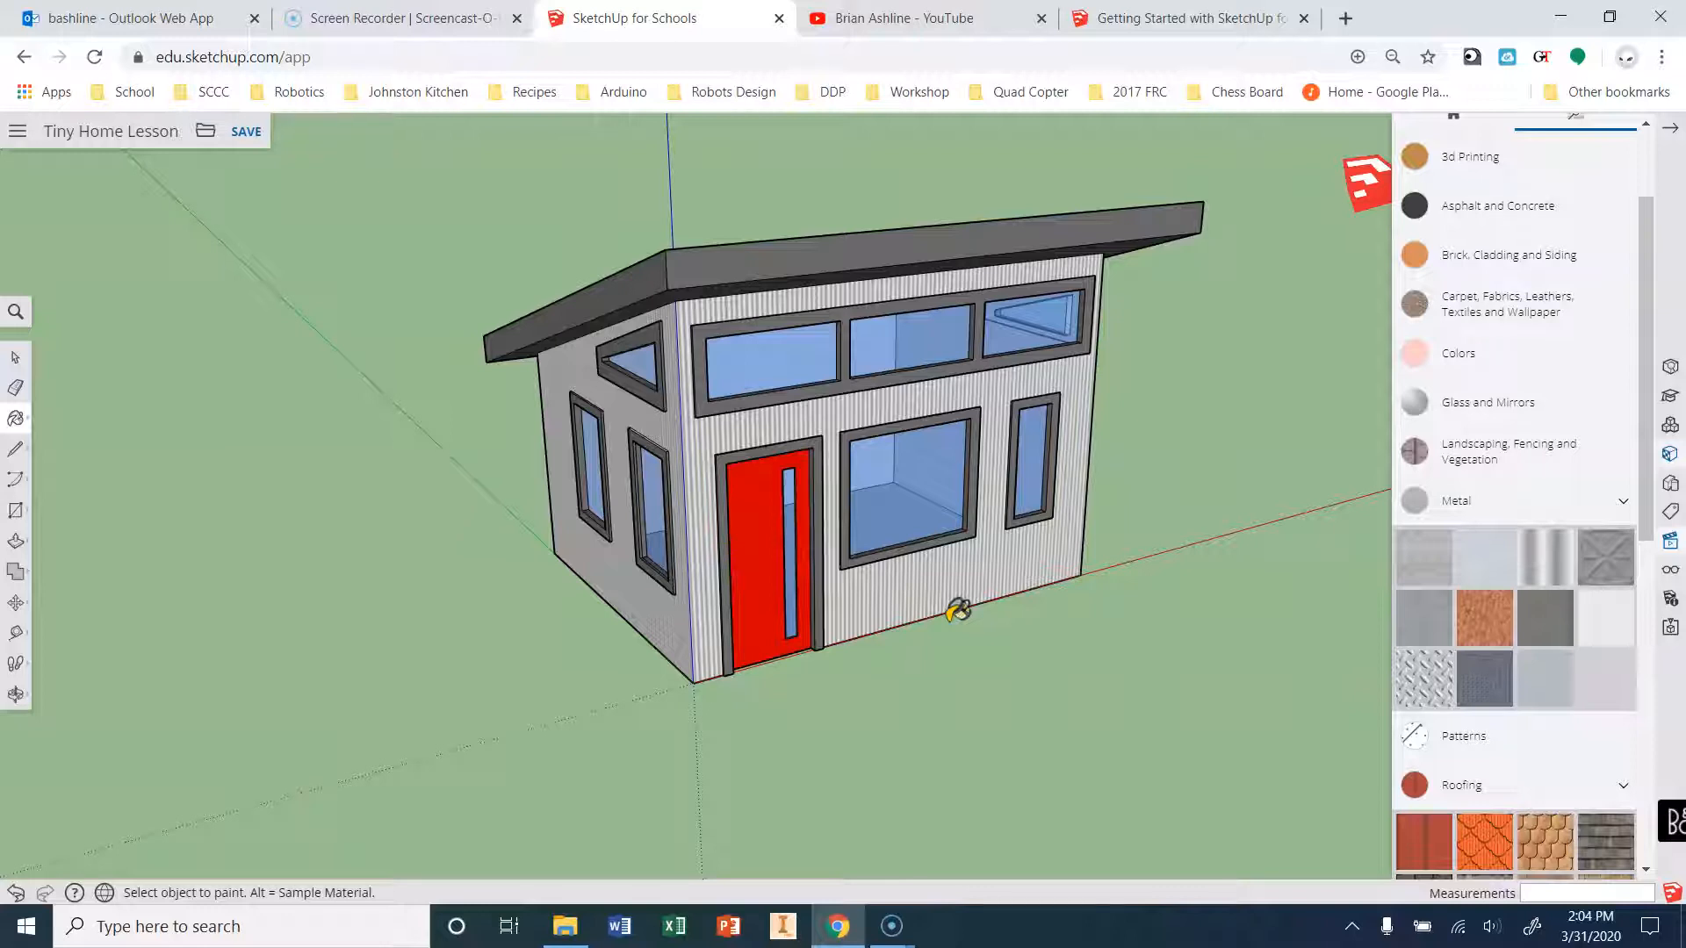
pyautogui.click(922, 684)
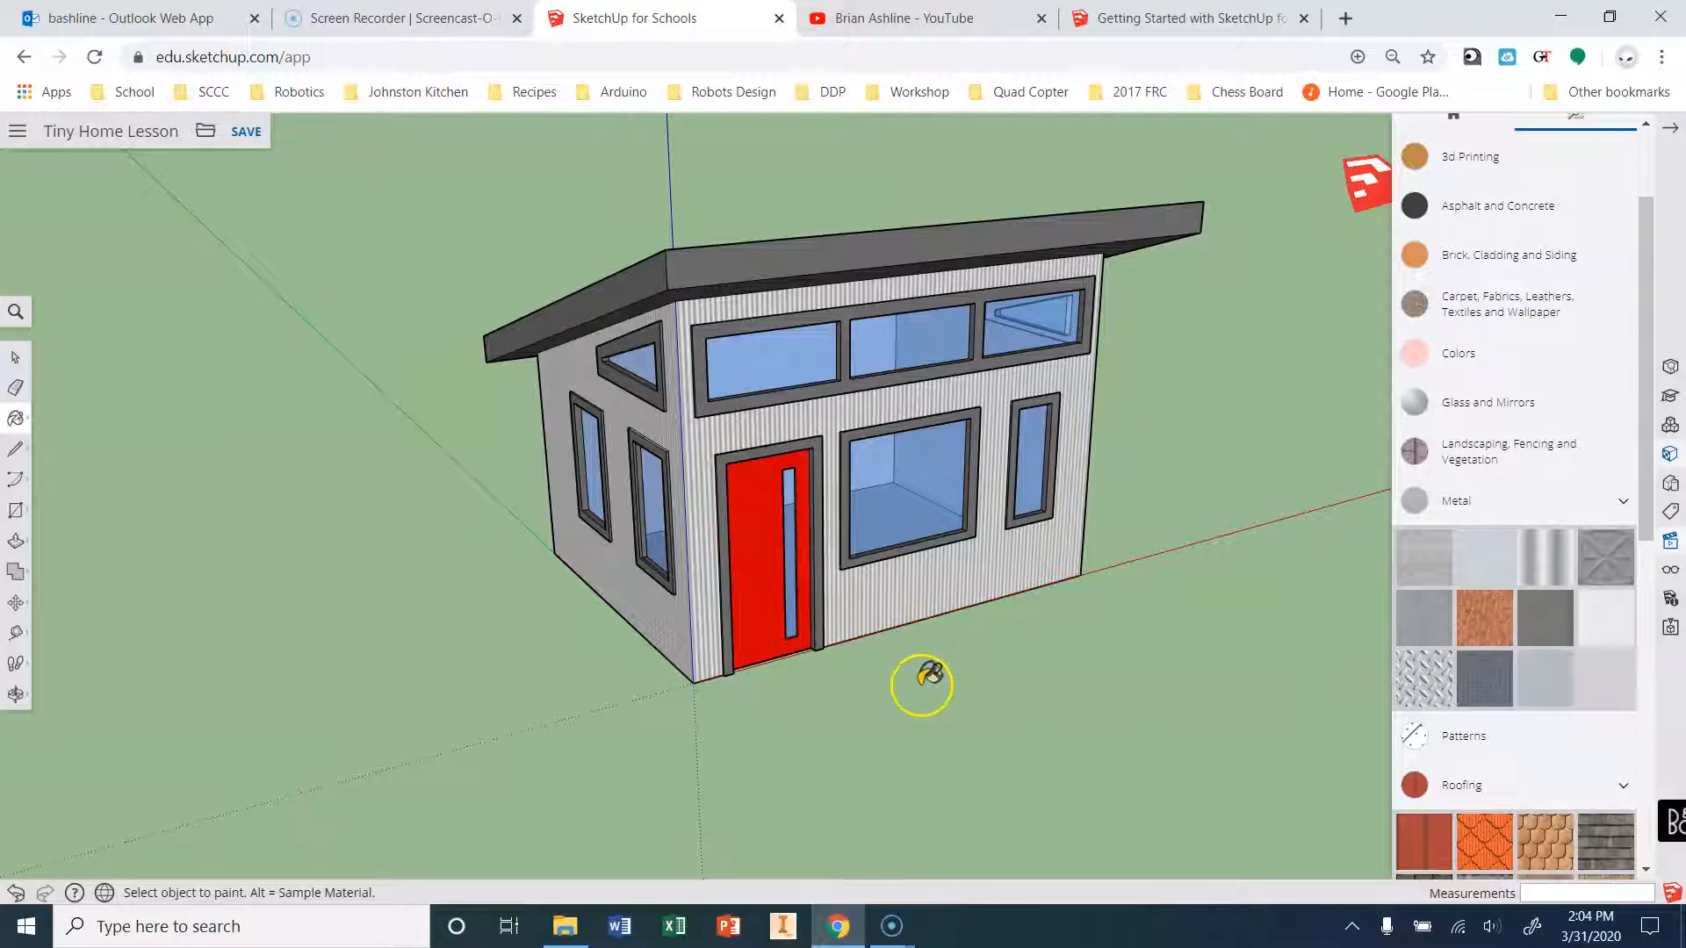
pyautogui.moveTo(922, 684); pyautogui.dragTo(1124, 819, button='middle')
pyautogui.moveTo(642, 450); pyautogui.dragTo(391, 331, button='middle')
pyautogui.moveTo(1204, 602)
pyautogui.mouseDown(button='middle')
pyautogui.moveTo(935, 587)
pyautogui.moveTo(933, 645)
pyautogui.mouseUp(button='middle')
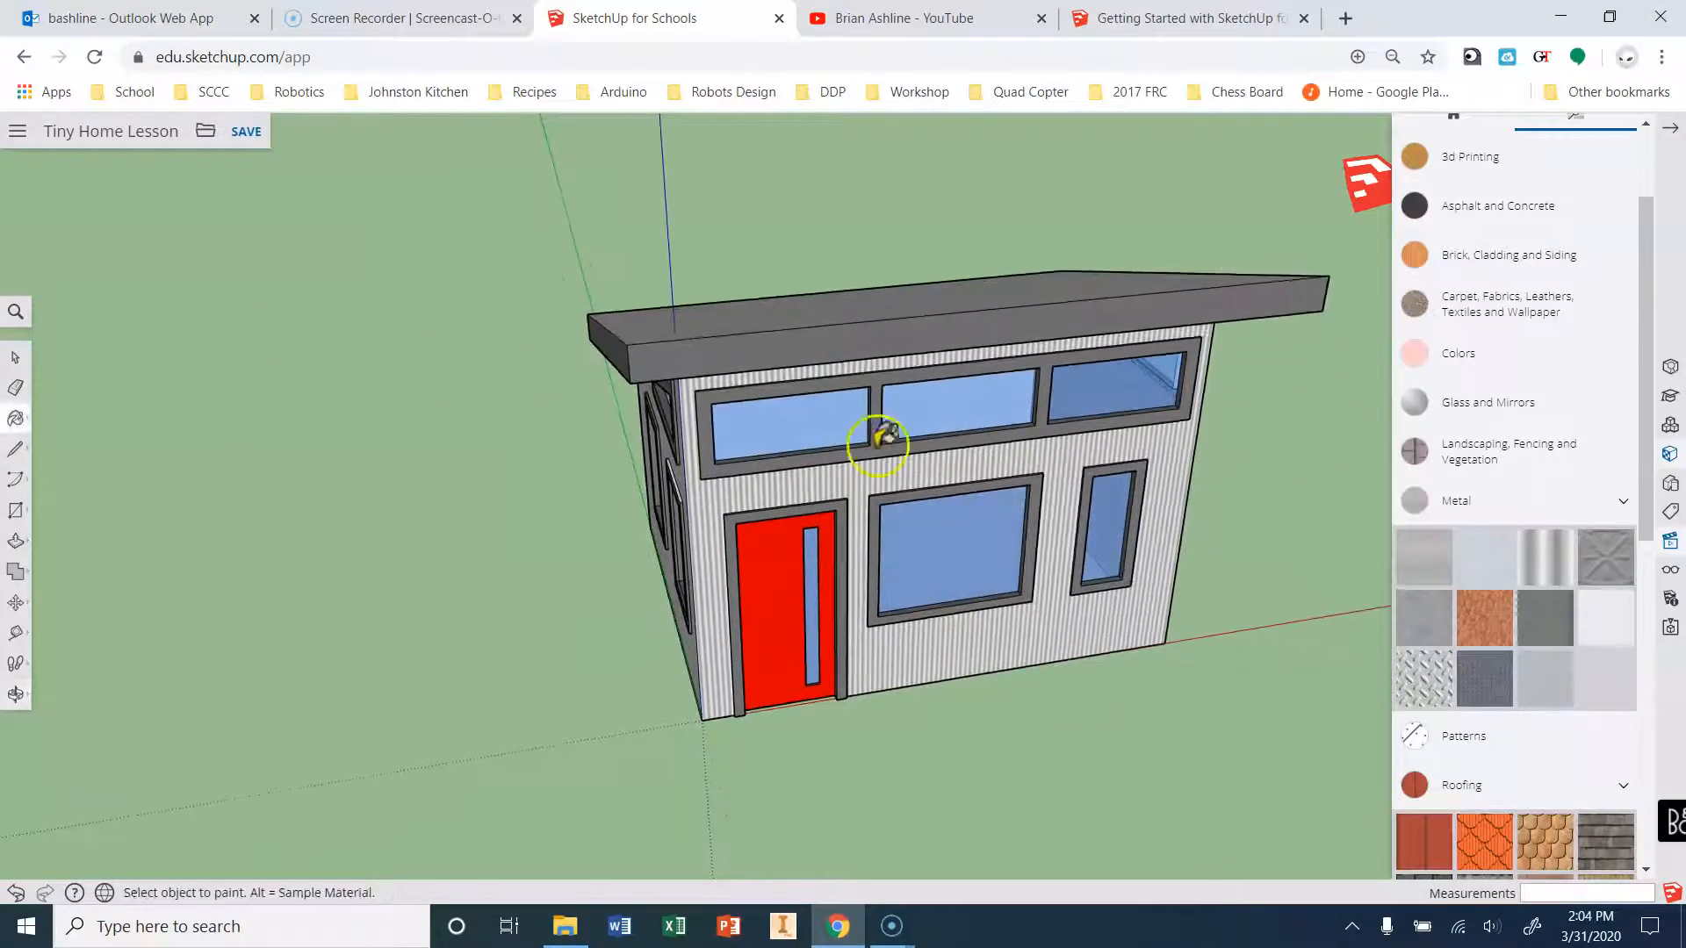
pyautogui.moveTo(936, 808); pyautogui.dragTo(1062, 707, button='middle')
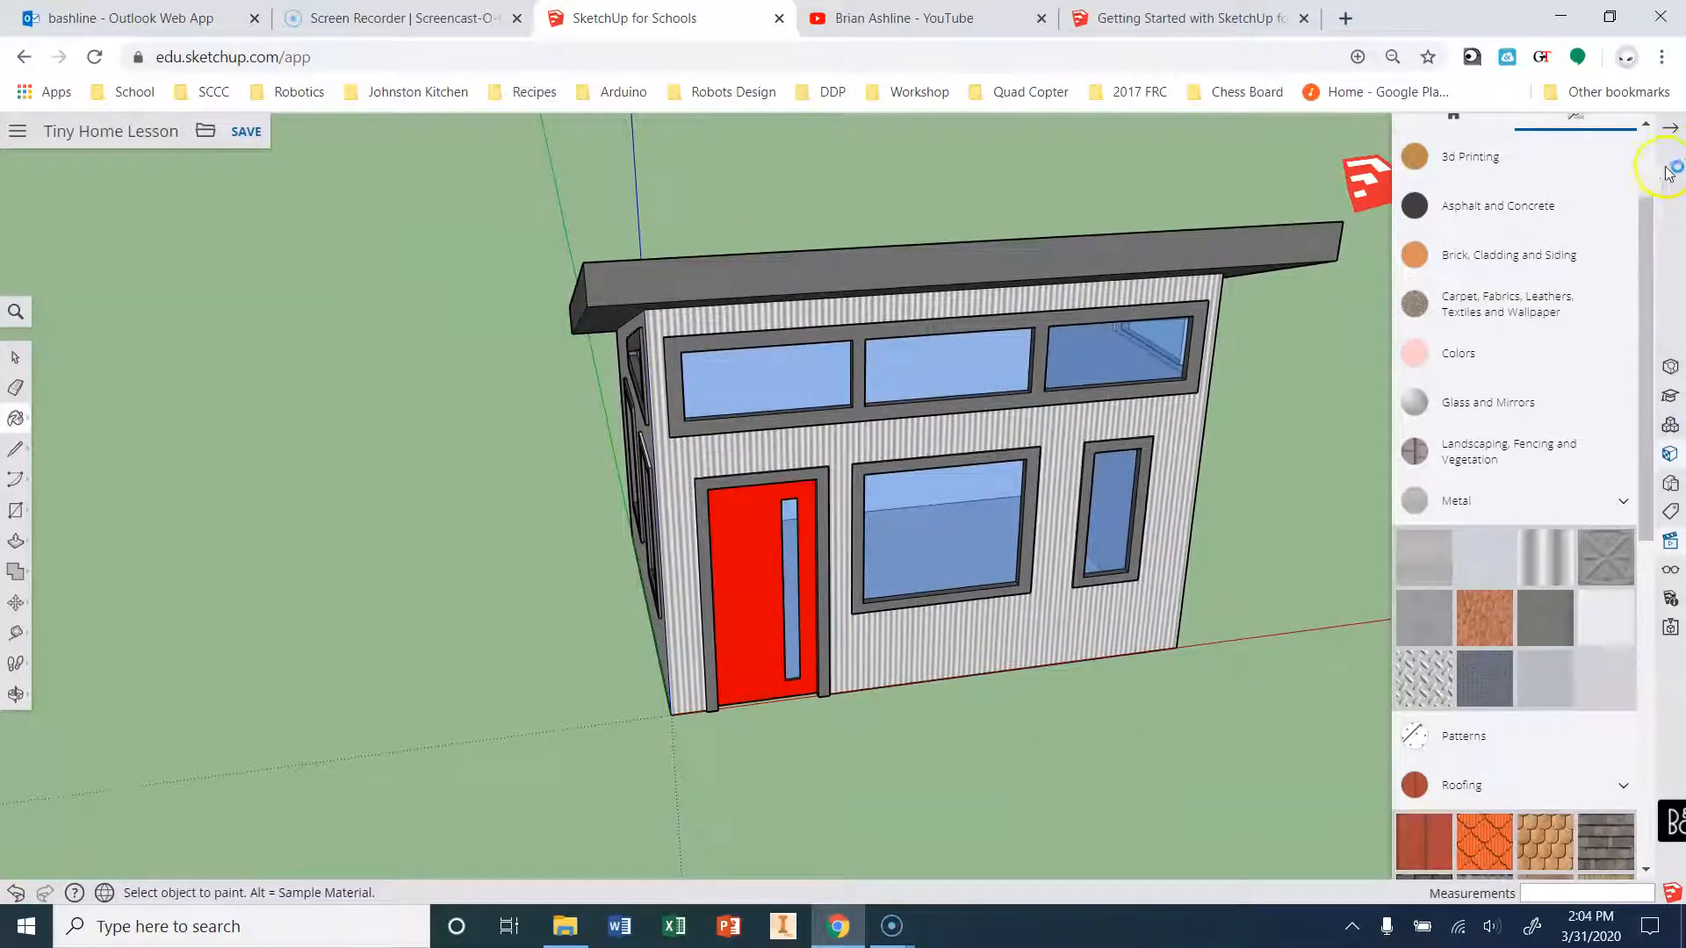
# Turn on shadows for the model and set the shadow date to 11/11.
pyautogui.click(1663, 130)
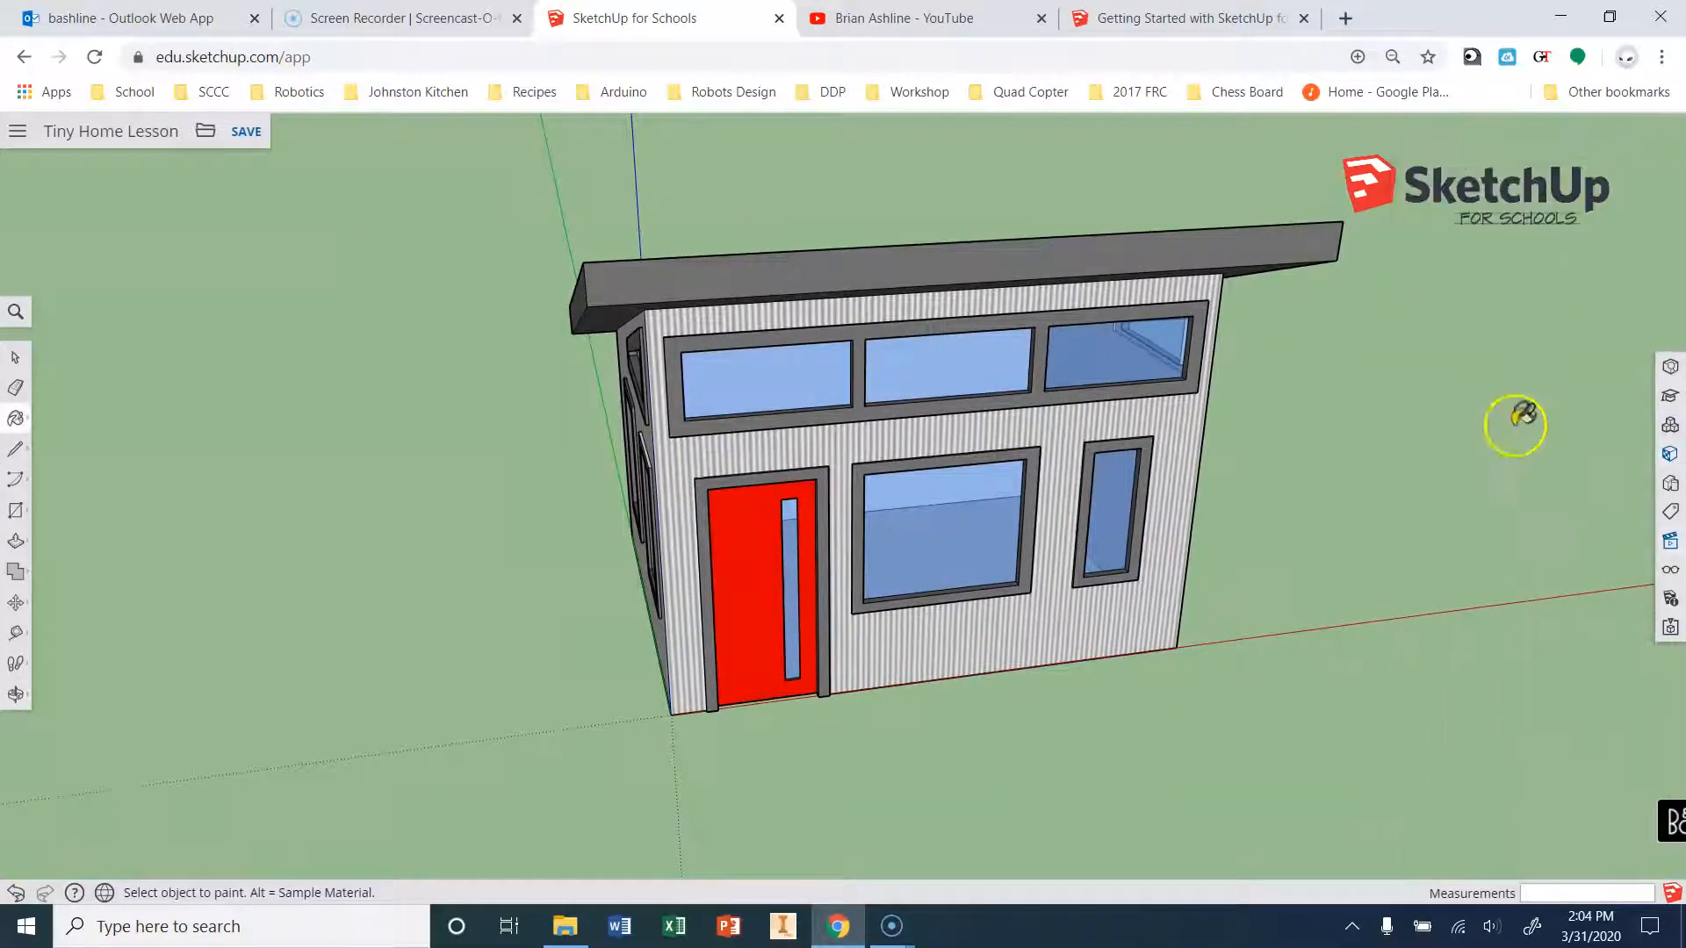
pyautogui.click(1670, 575)
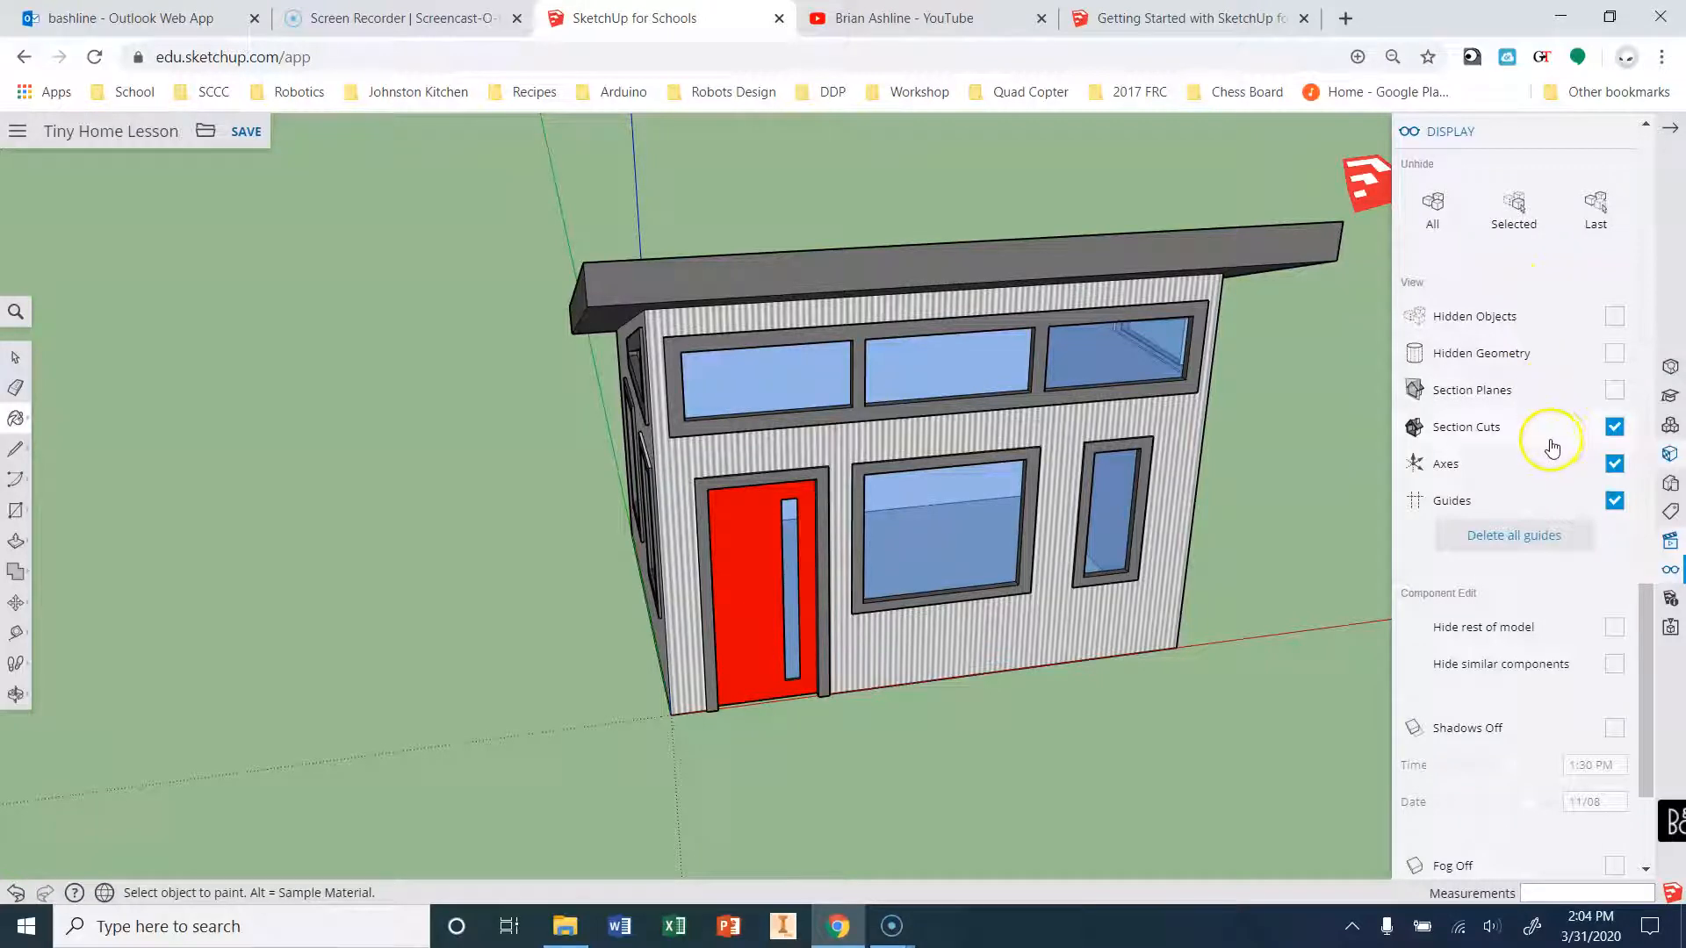
pyautogui.scroll(-3, 1547, 444)
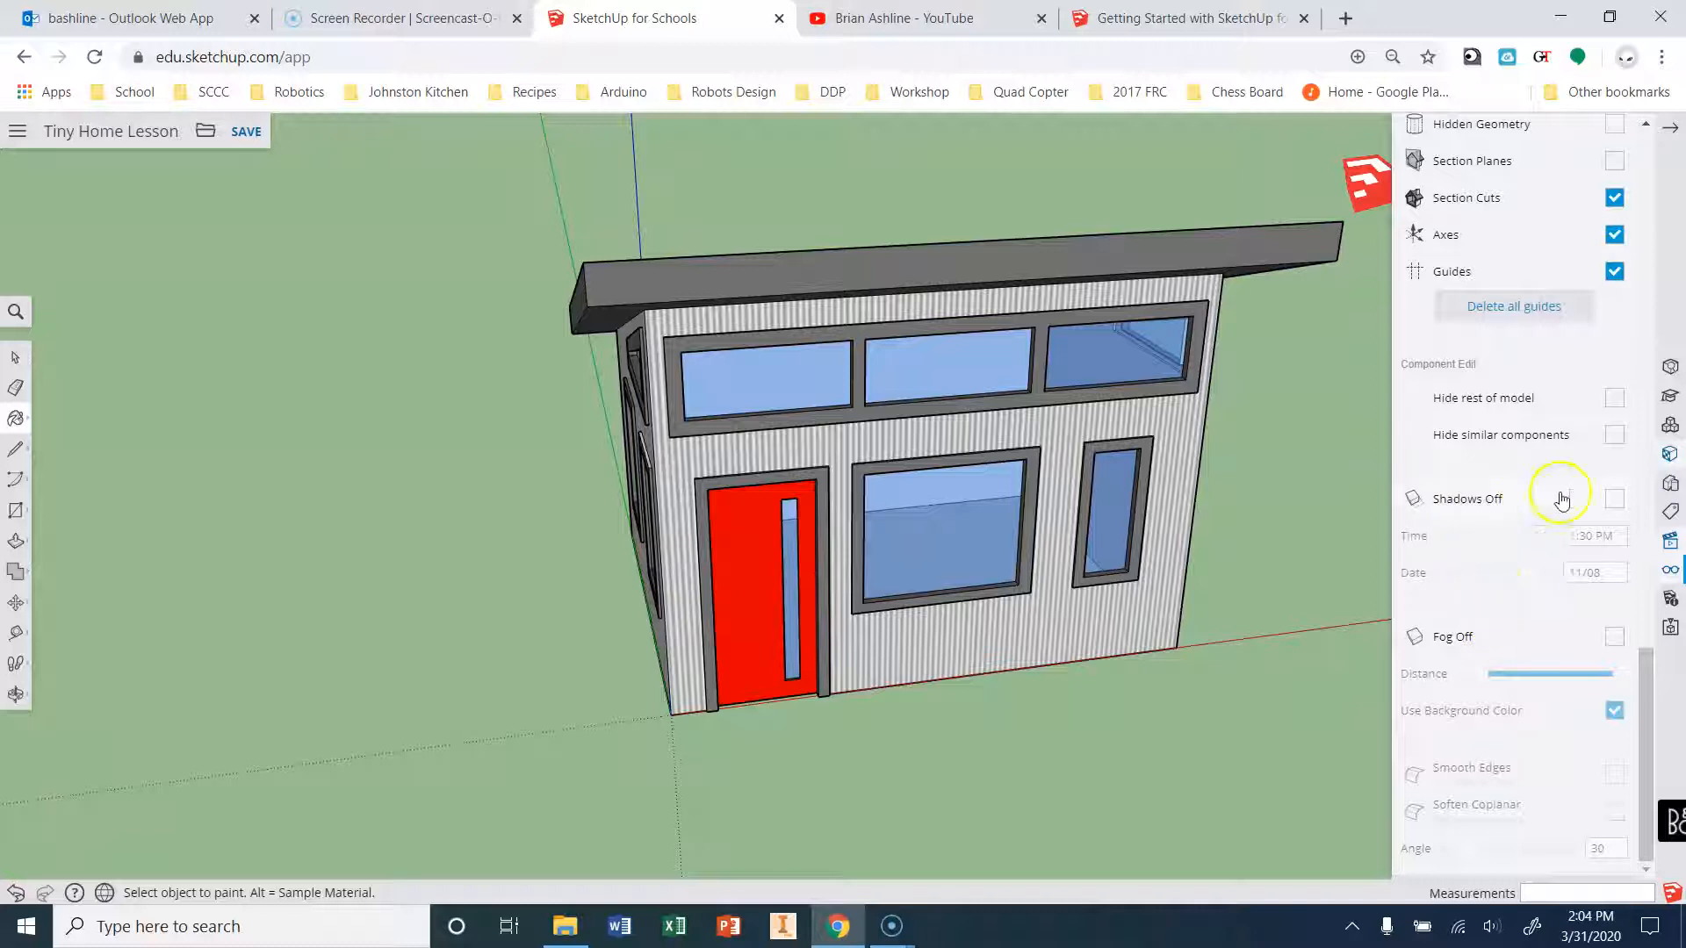
pyautogui.click(1617, 498)
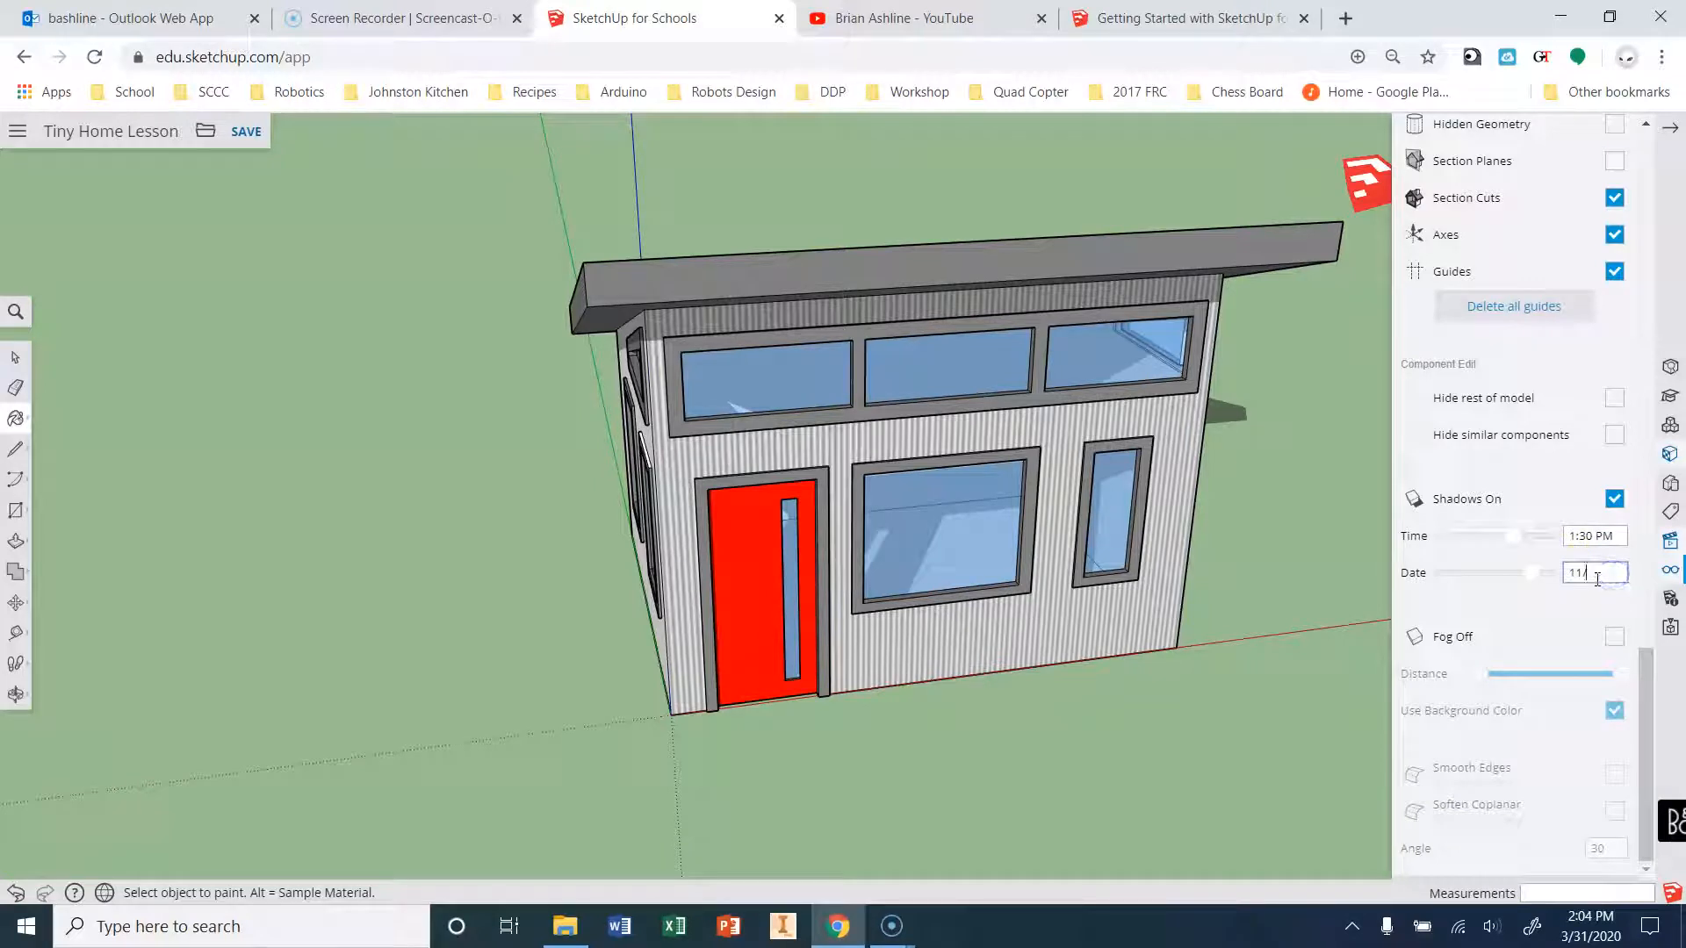
pyautogui.click(1572, 615)
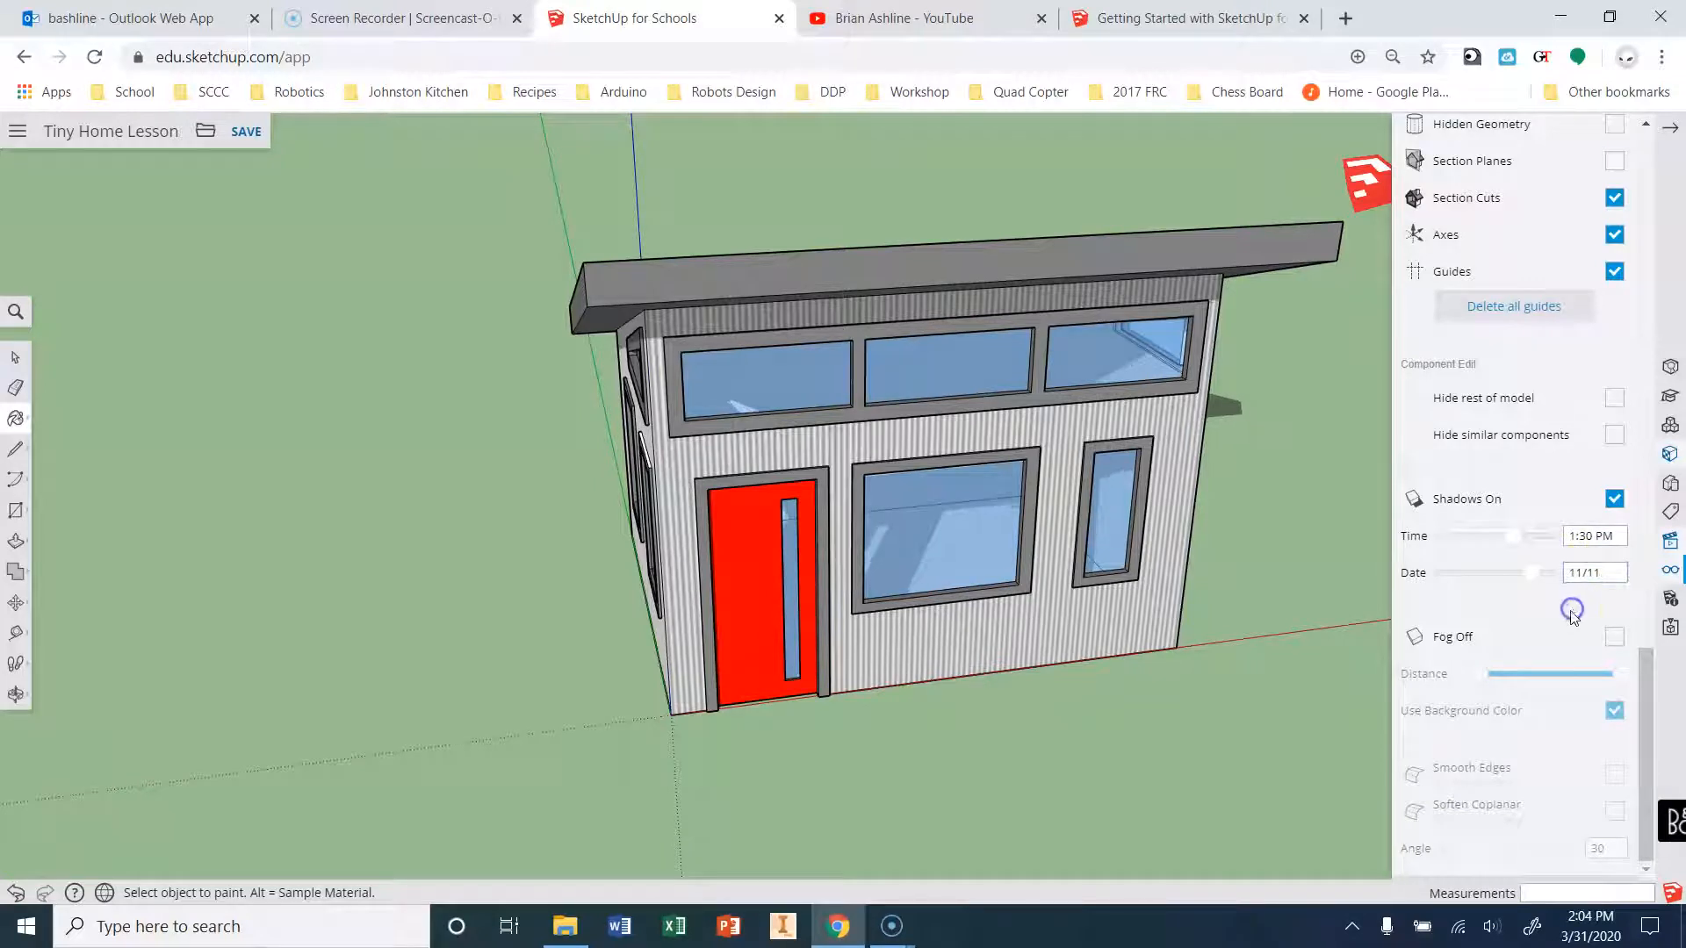
# Try shadow times such as 11:35 AM and 2:16 PM with date 07/11, and finish with 12:15 PM on 03/29.
pyautogui.moveTo(1516, 537)
pyautogui.mouseDown()
pyautogui.moveTo(1455, 545)
pyautogui.moveTo(1528, 548)
pyautogui.moveTo(1511, 523)
pyautogui.moveTo(1525, 509)
pyautogui.moveTo(1471, 534)
pyautogui.moveTo(1494, 524)
pyautogui.mouseUp()
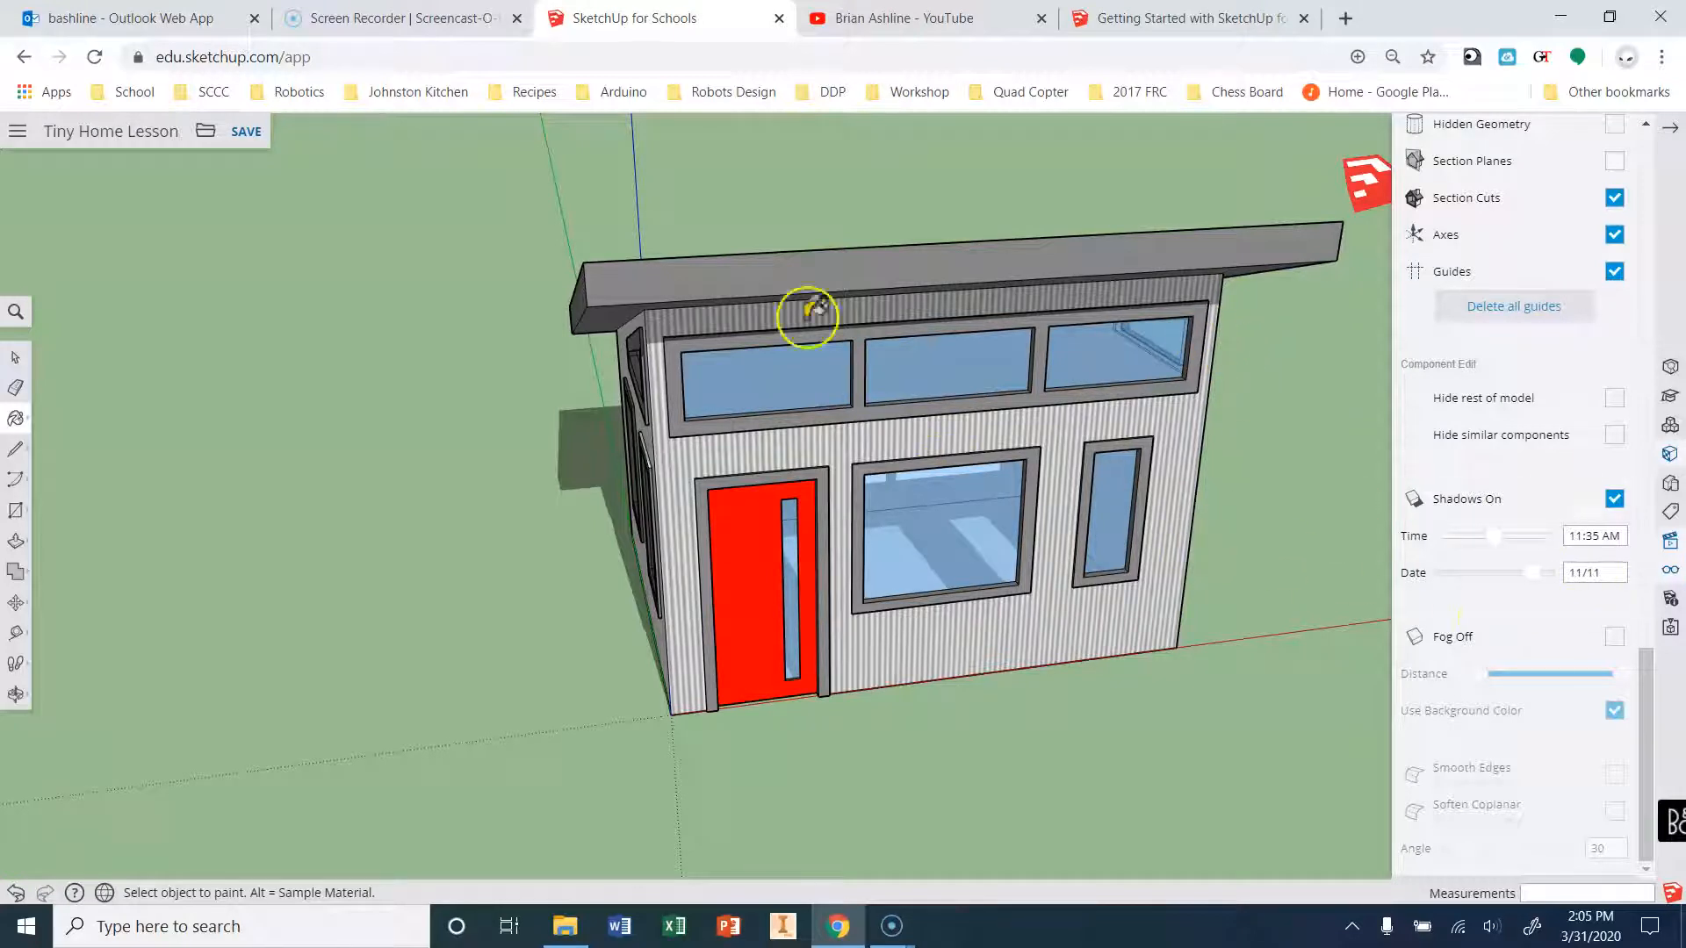
pyautogui.click(1498, 544)
pyautogui.moveTo(1520, 575)
pyautogui.mouseDown()
pyautogui.moveTo(1445, 573)
pyautogui.moveTo(1461, 577)
pyautogui.moveTo(1475, 537)
pyautogui.moveTo(1515, 543)
pyautogui.moveTo(1468, 576)
pyautogui.moveTo(1500, 574)
pyautogui.mouseUp()
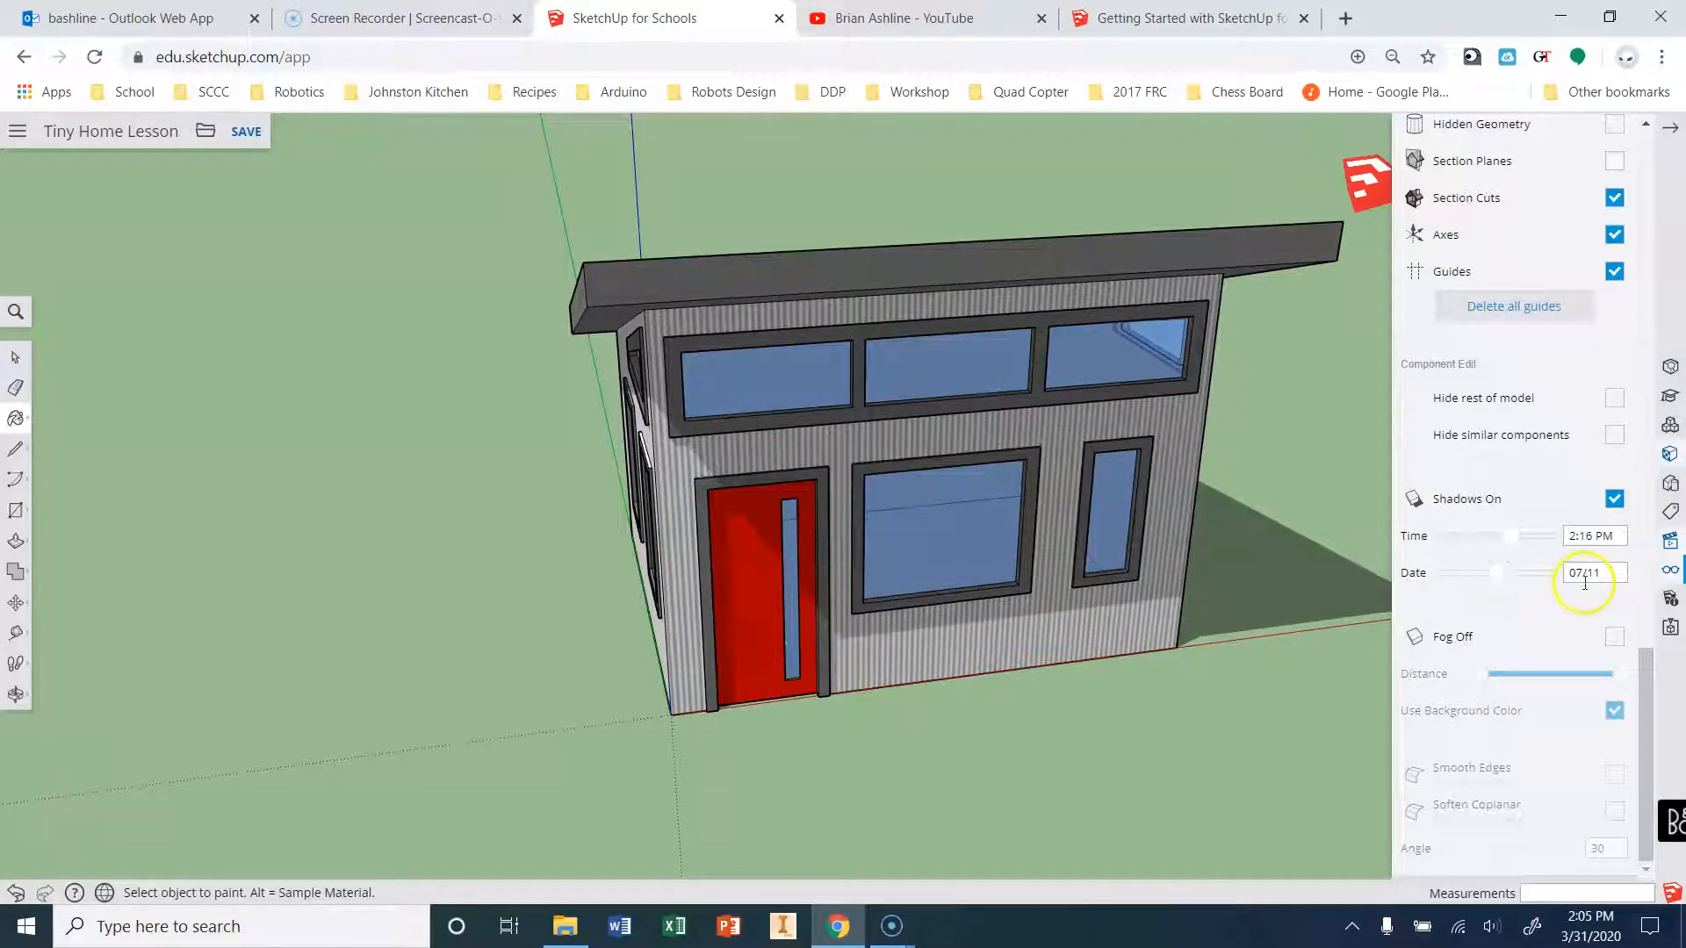
pyautogui.moveTo(1512, 544)
pyautogui.mouseDown()
pyautogui.moveTo(1471, 539)
pyautogui.moveTo(1543, 545)
pyautogui.moveTo(1475, 543)
pyautogui.moveTo(1527, 551)
pyautogui.mouseUp()
pyautogui.moveTo(1502, 549)
pyautogui.mouseDown()
pyautogui.moveTo(1539, 547)
pyautogui.moveTo(1469, 545)
pyautogui.moveTo(1493, 546)
pyautogui.moveTo(1447, 578)
pyautogui.moveTo(1480, 536)
pyautogui.moveTo(1518, 537)
pyautogui.moveTo(1453, 572)
pyautogui.moveTo(1569, 575)
pyautogui.moveTo(1440, 575)
pyautogui.moveTo(1506, 542)
pyautogui.moveTo(1464, 575)
pyautogui.moveTo(1563, 576)
pyautogui.moveTo(1493, 578)
pyautogui.mouseUp()
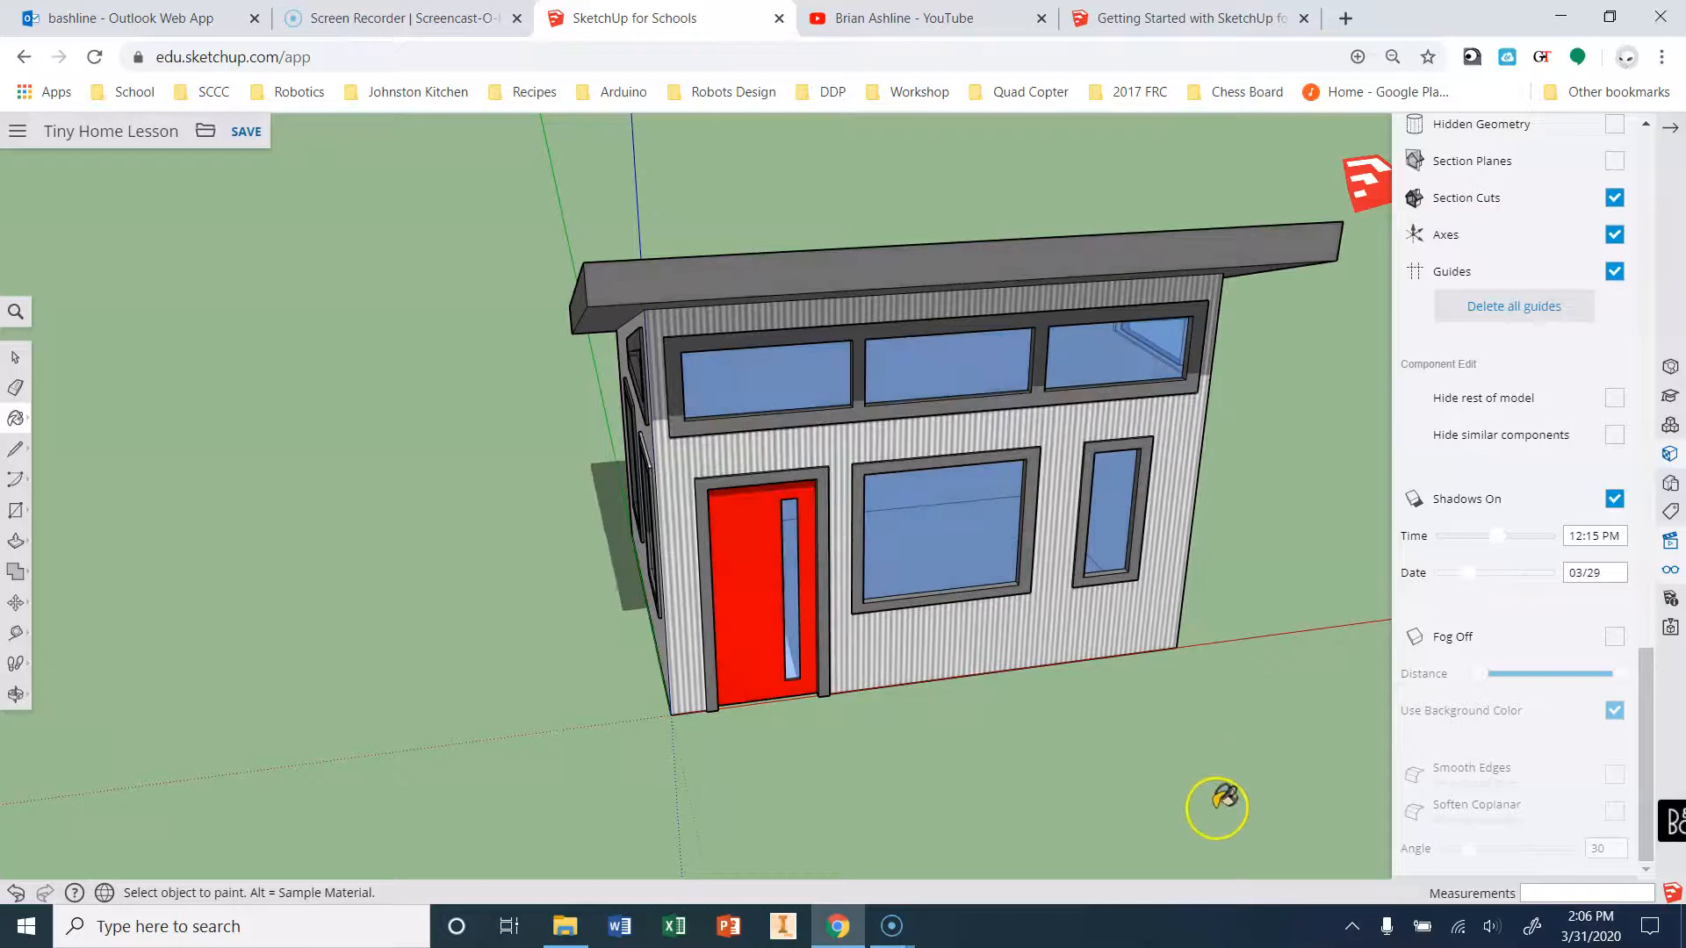